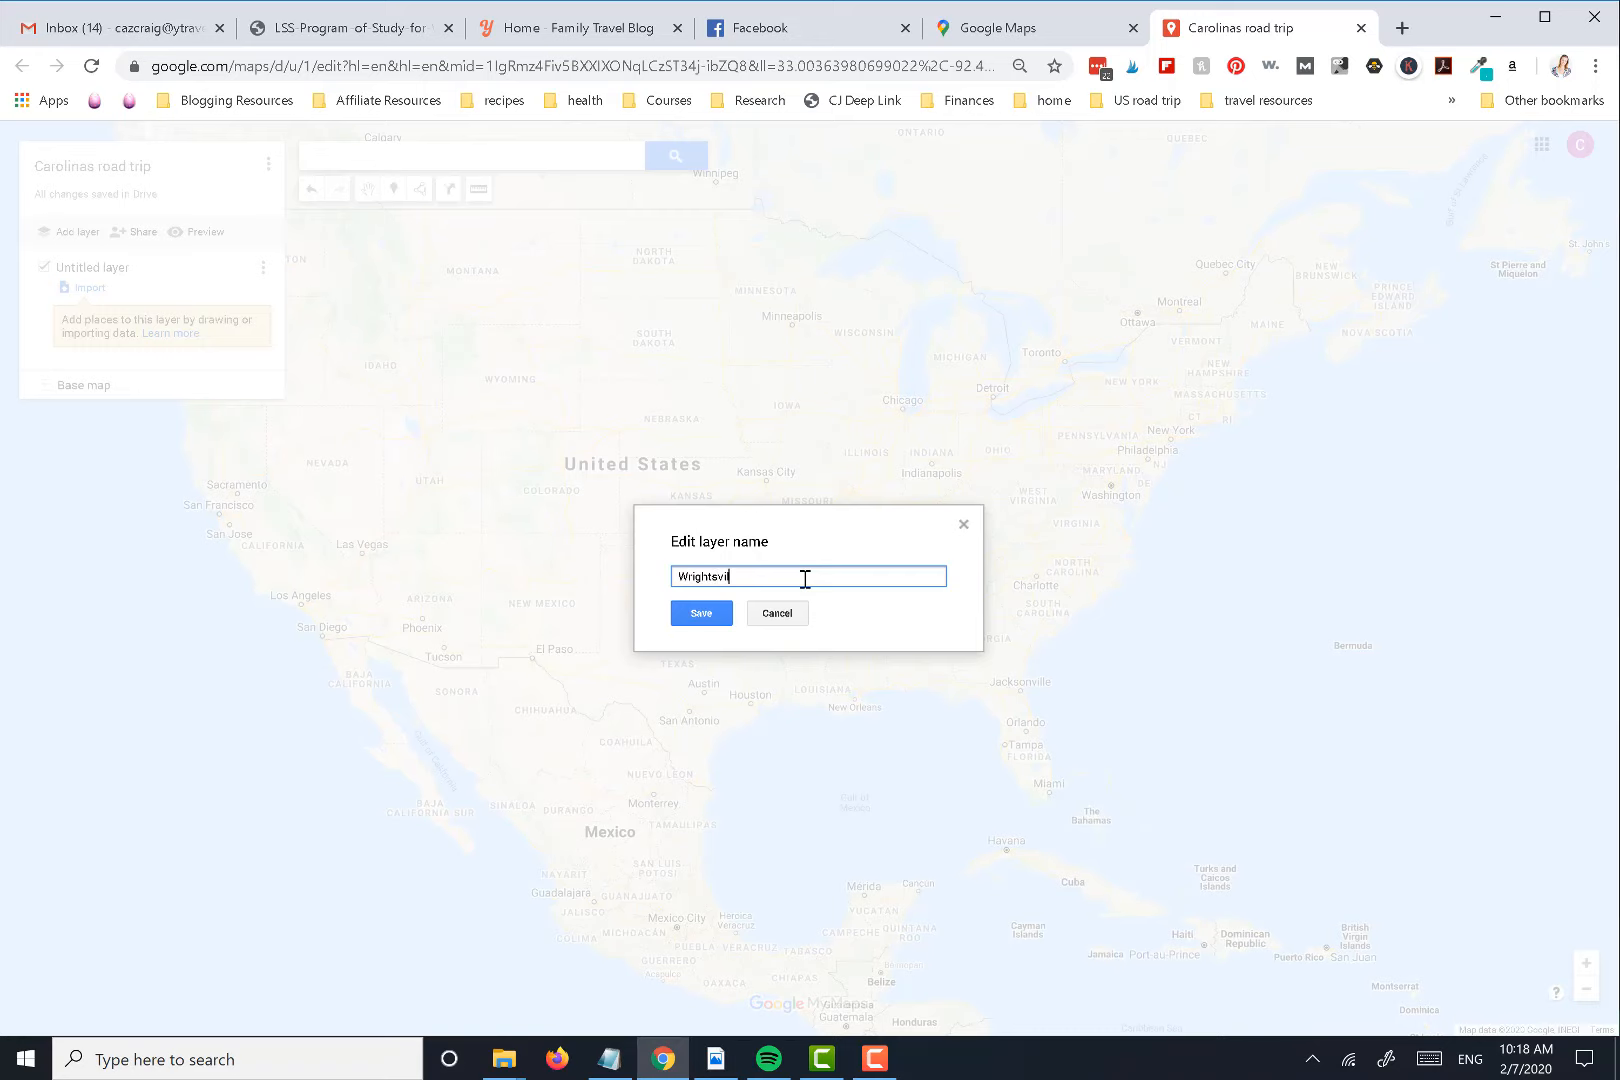
Save the first layer's name as Wrightsville and add a second layer named Charleston SC
click(711, 614)
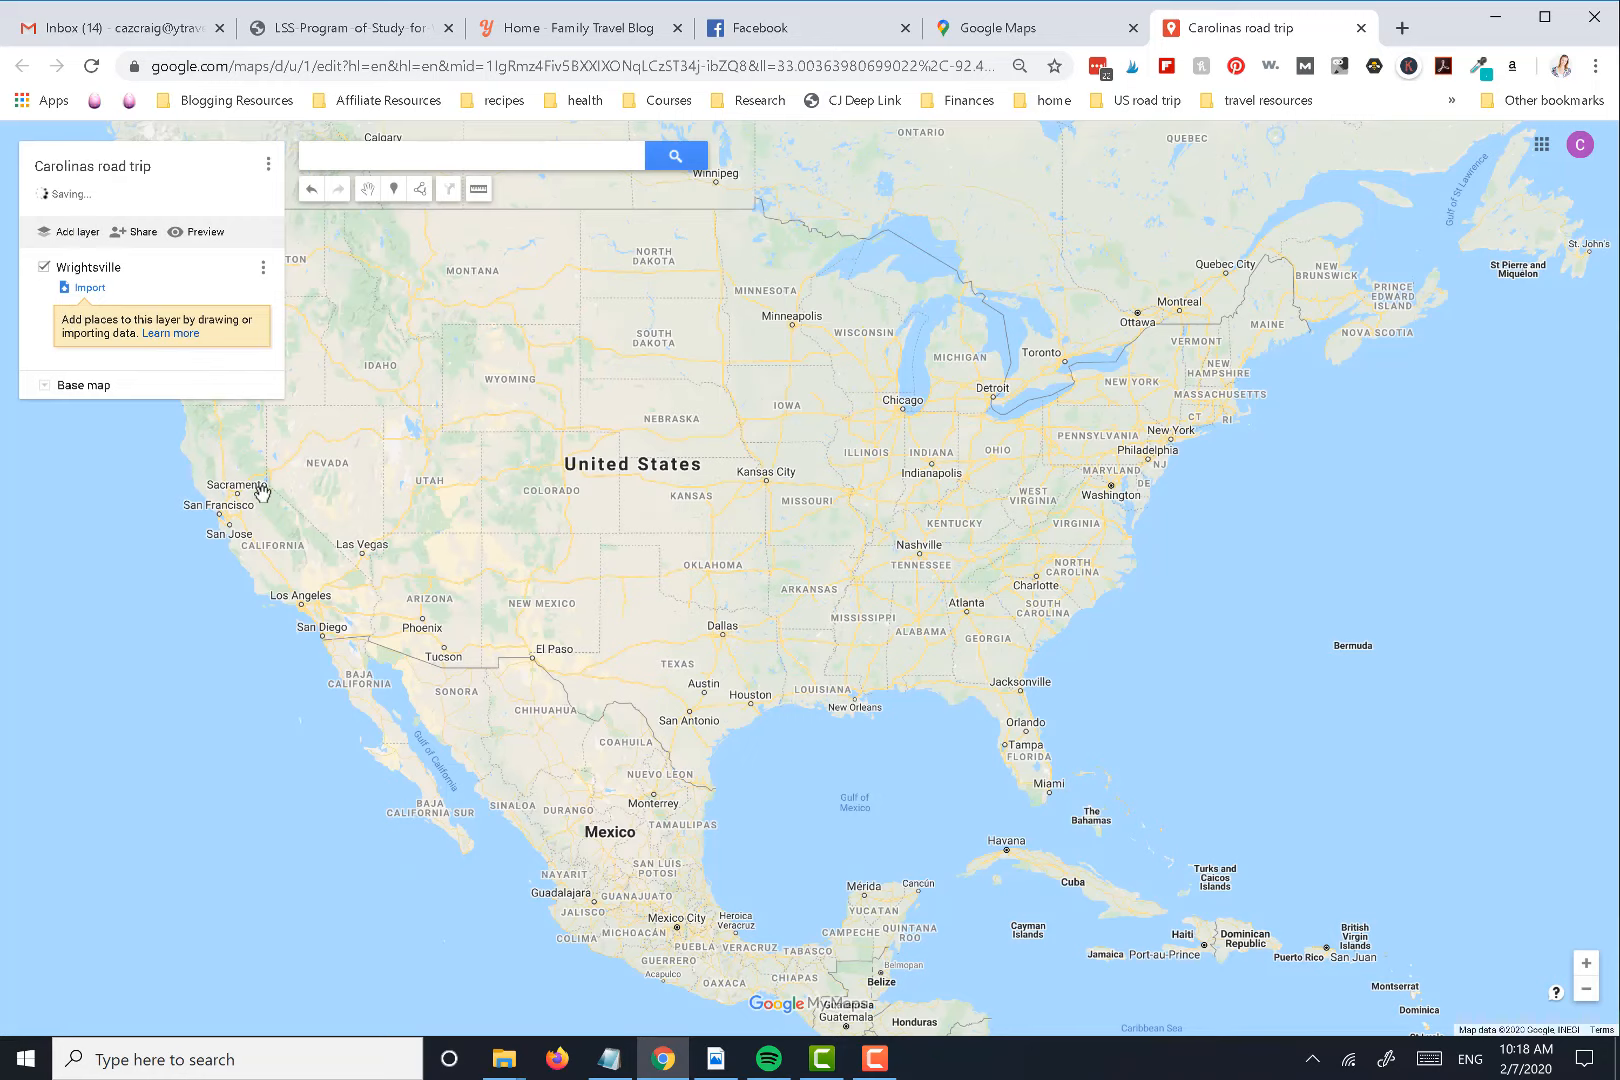
click(90, 390)
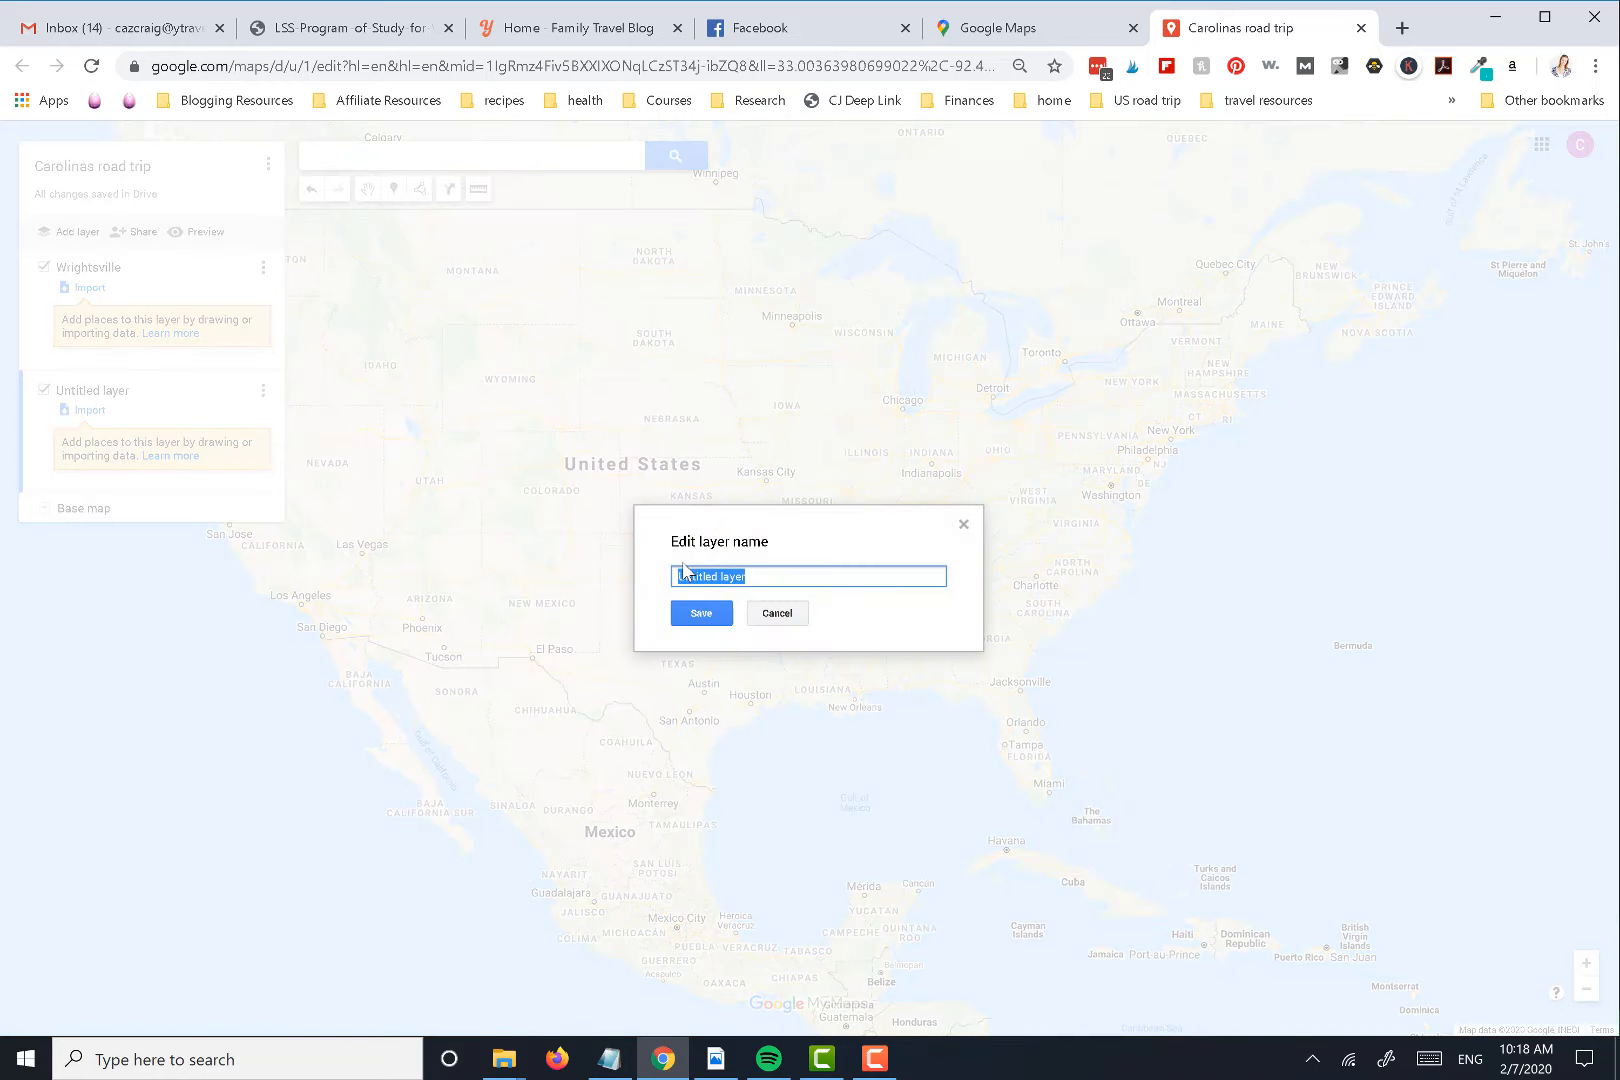
text(Charlestons)
click(695, 617)
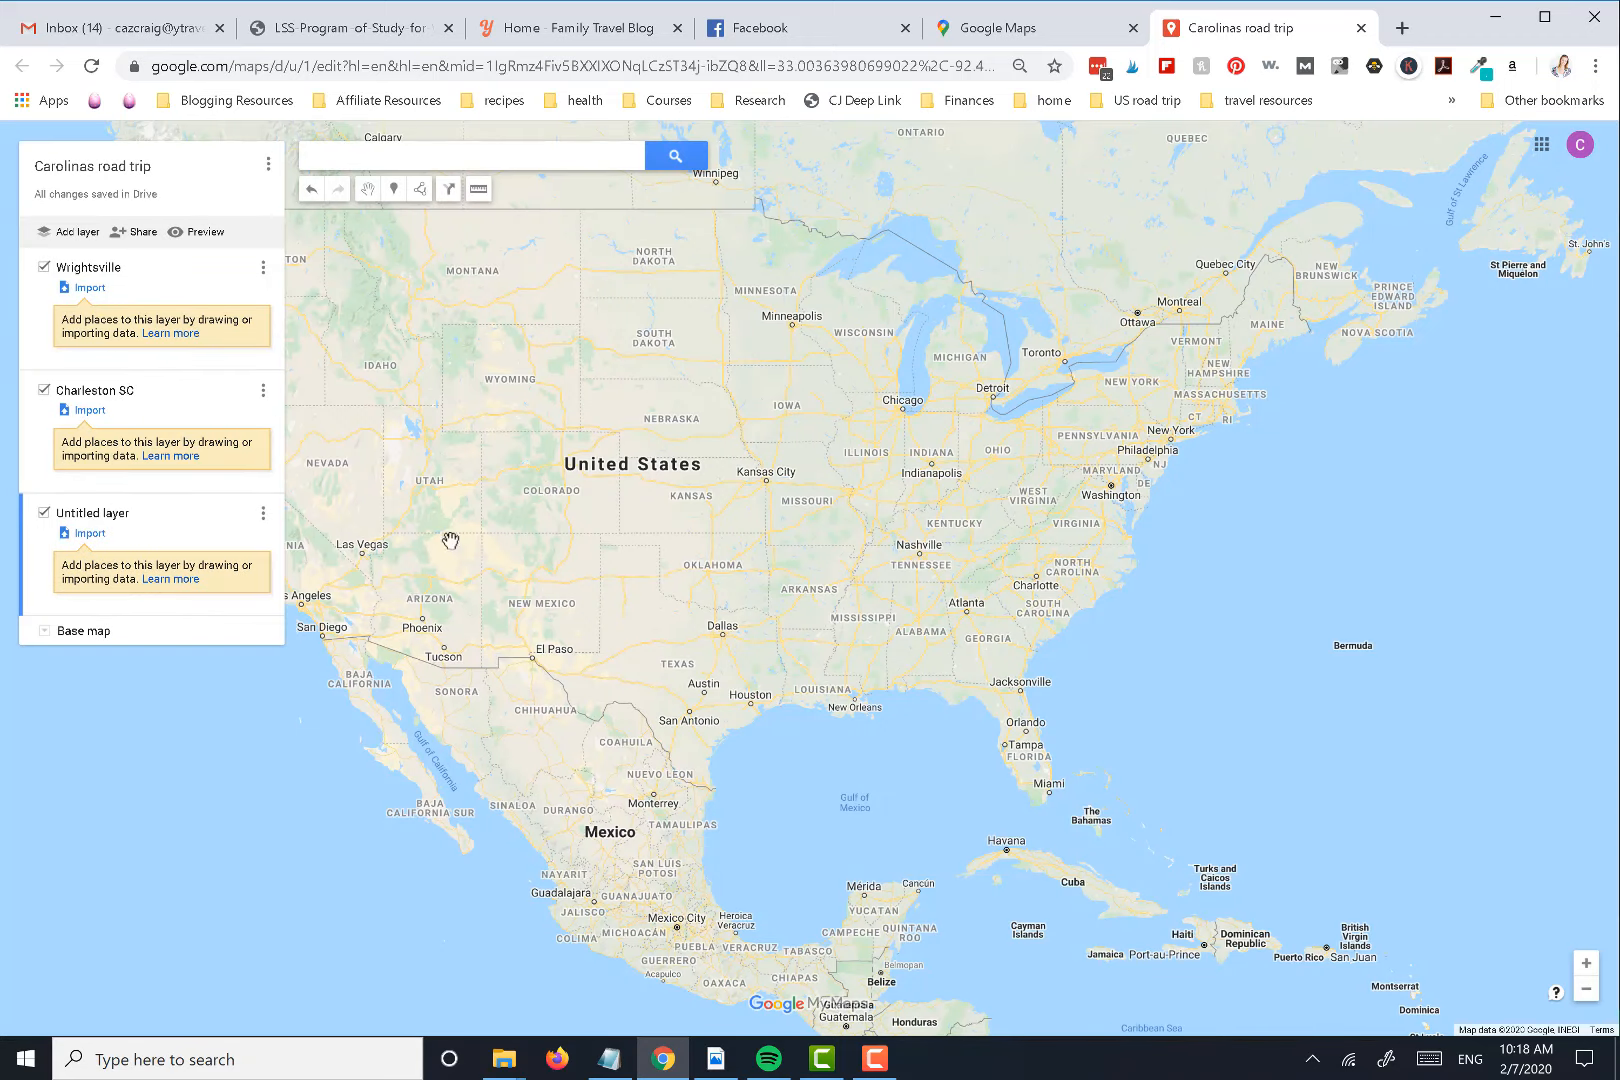
Name the untitled third layer Outer Banks
click(95, 514)
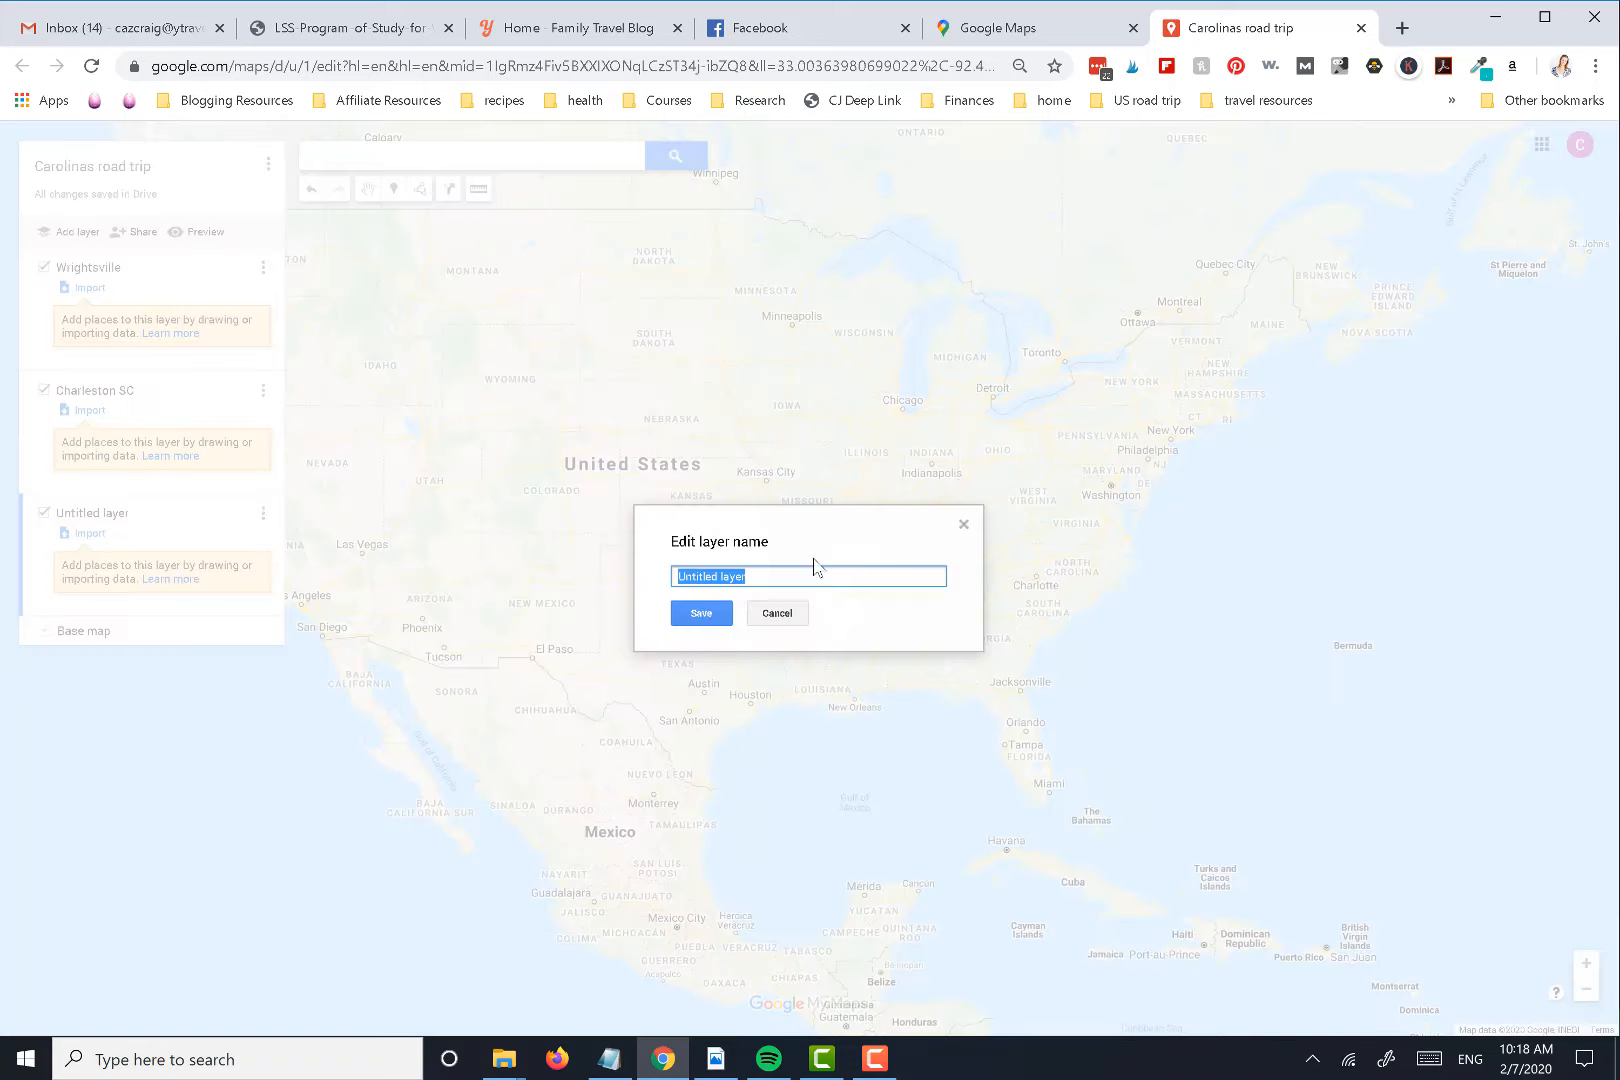
text(Outer B)
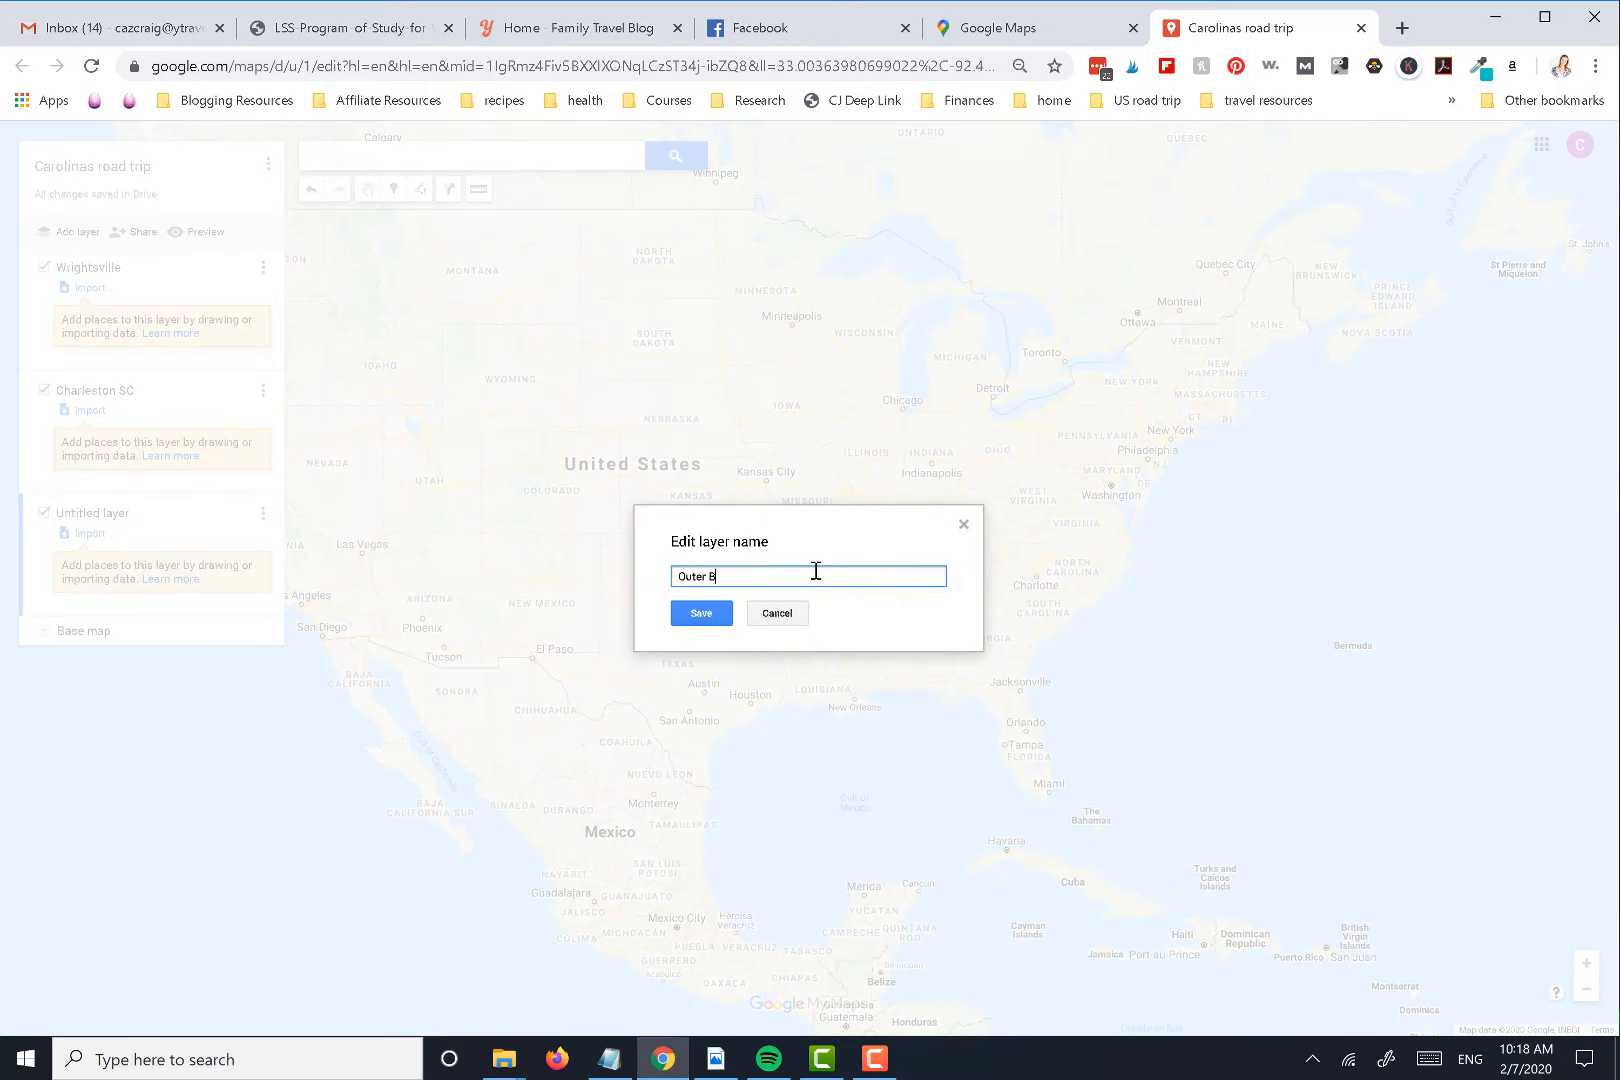
text(anks)
click(700, 613)
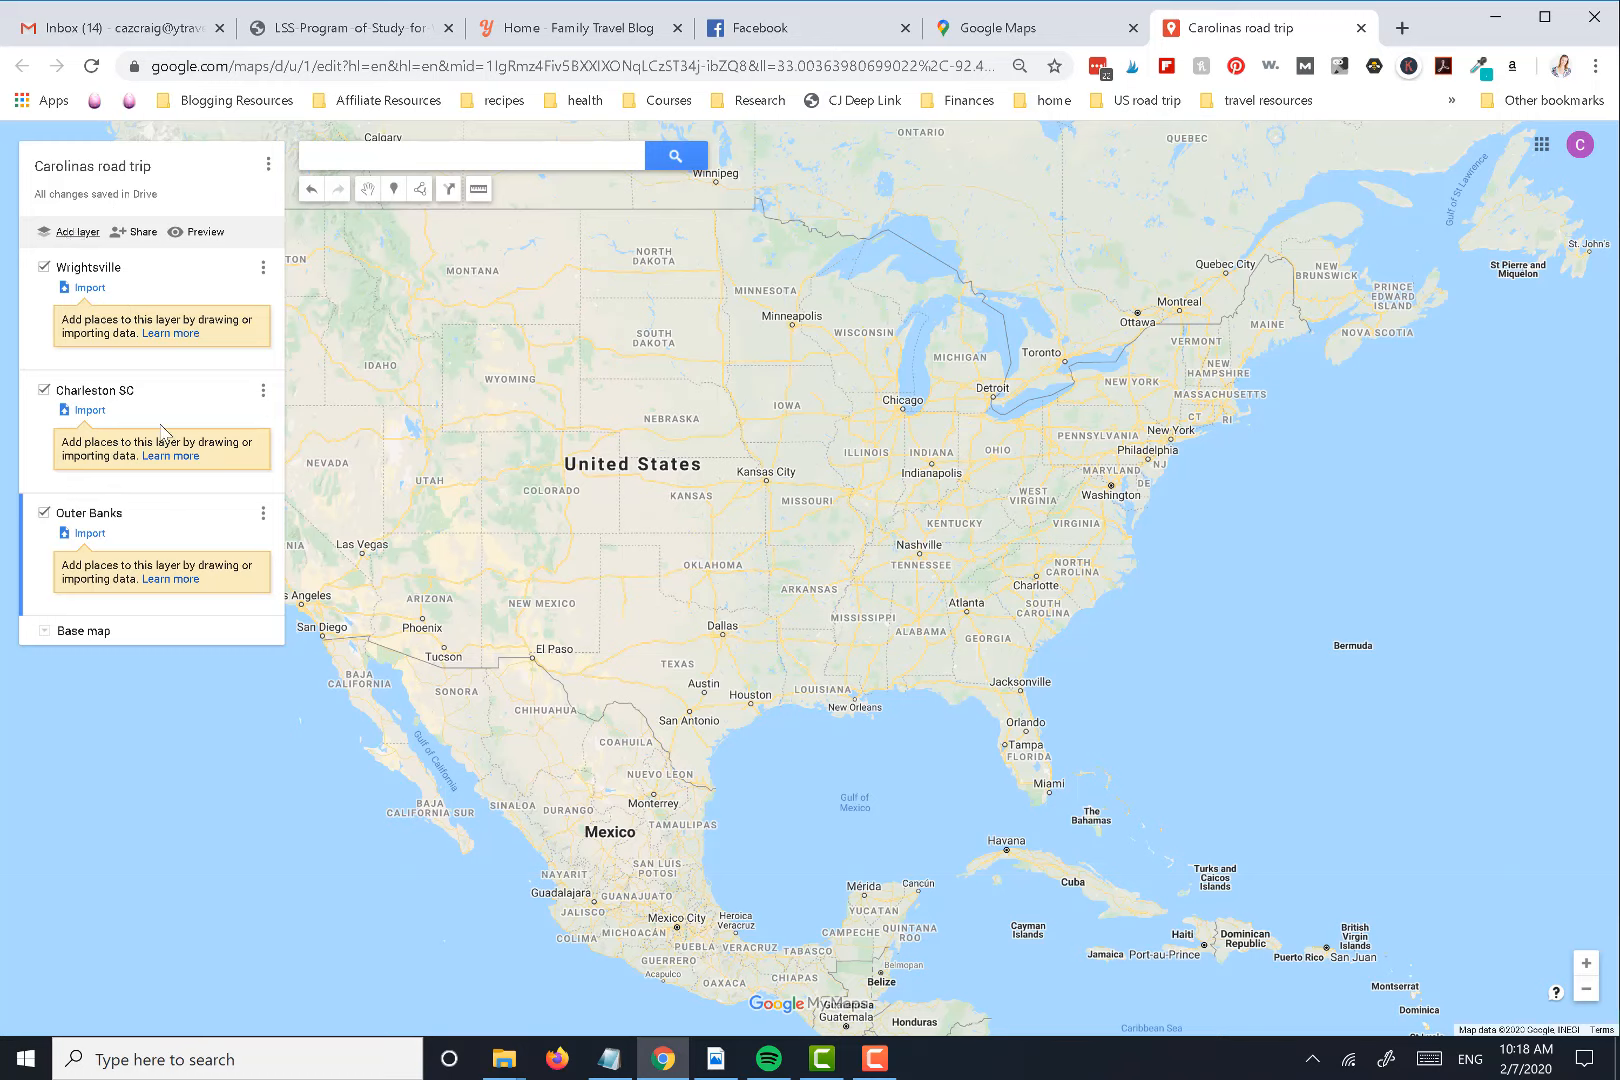
Add a fourth layer to the map and name it Things to do
click(88, 233)
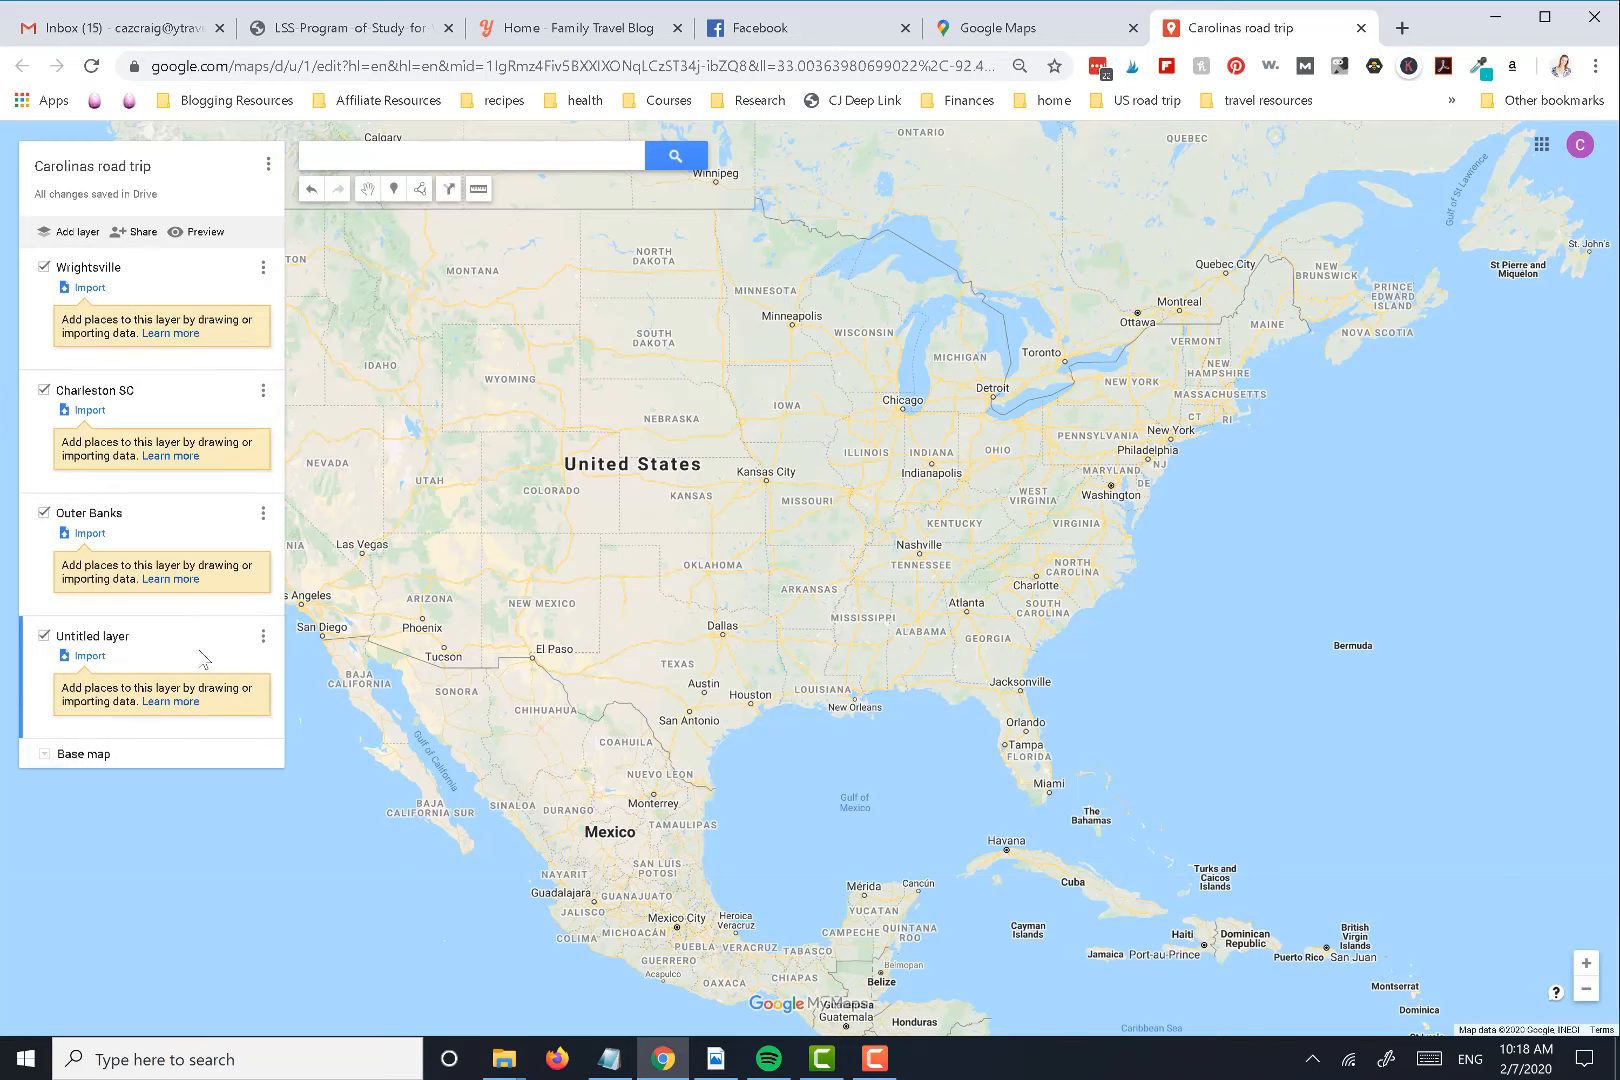
click(118, 637)
text(Thingks)
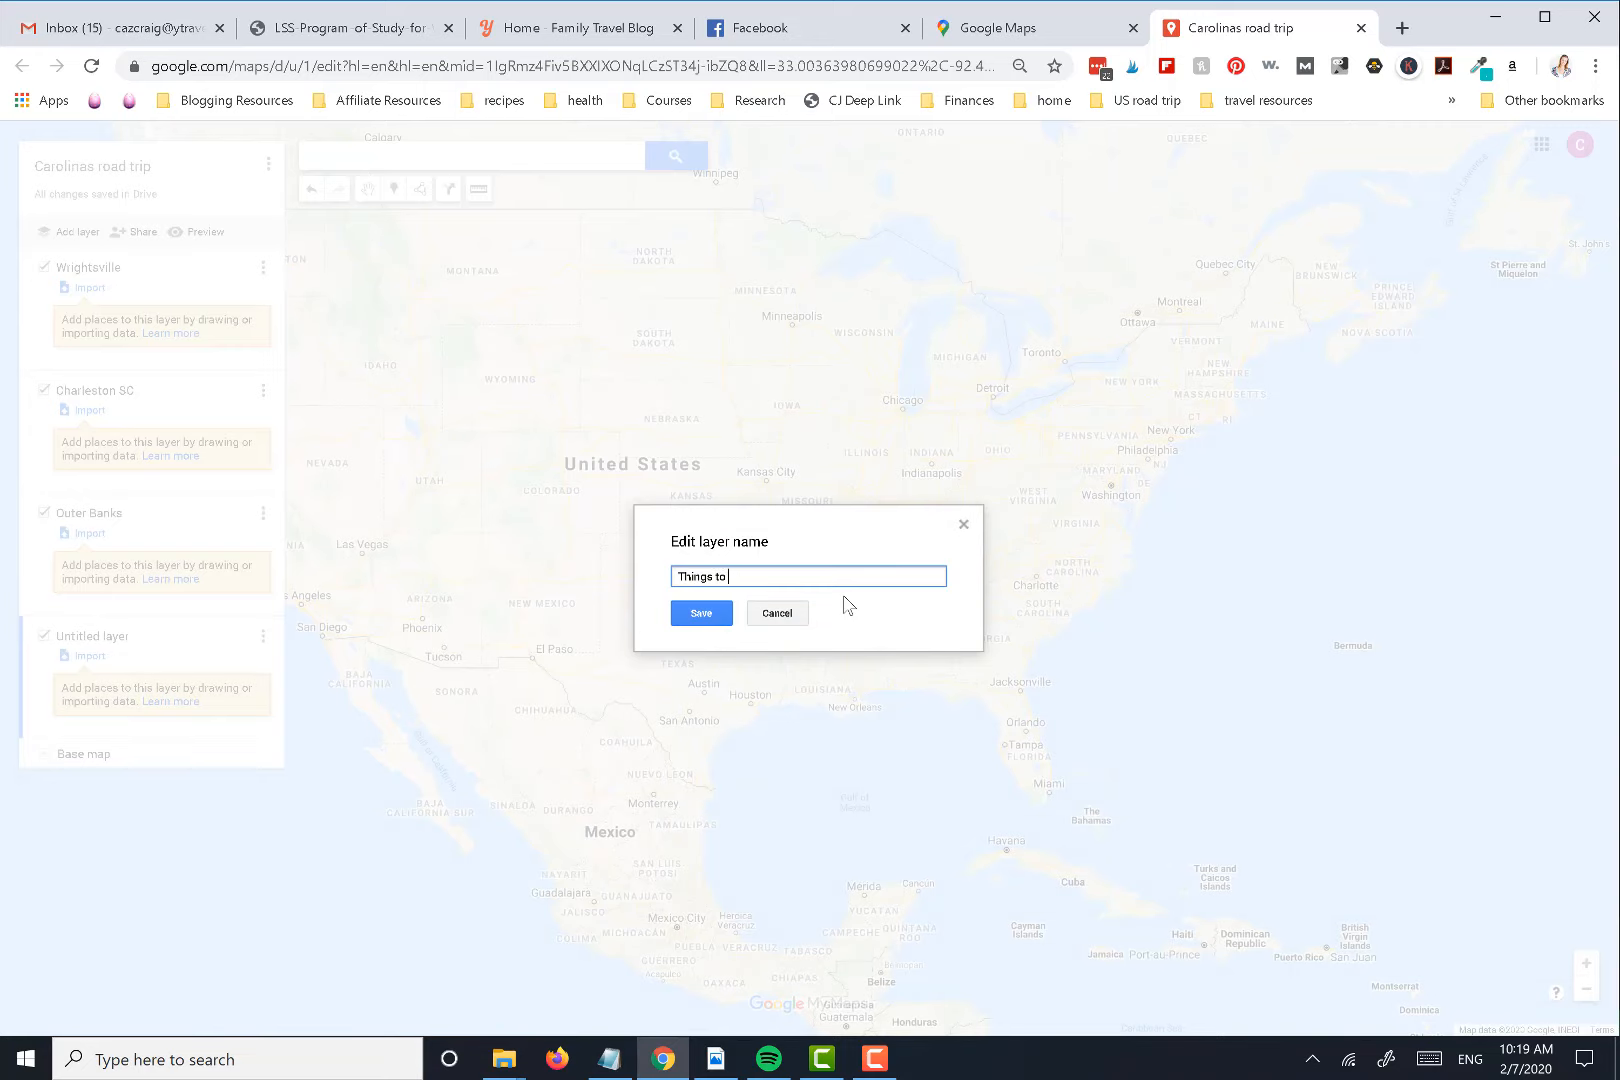
click(713, 614)
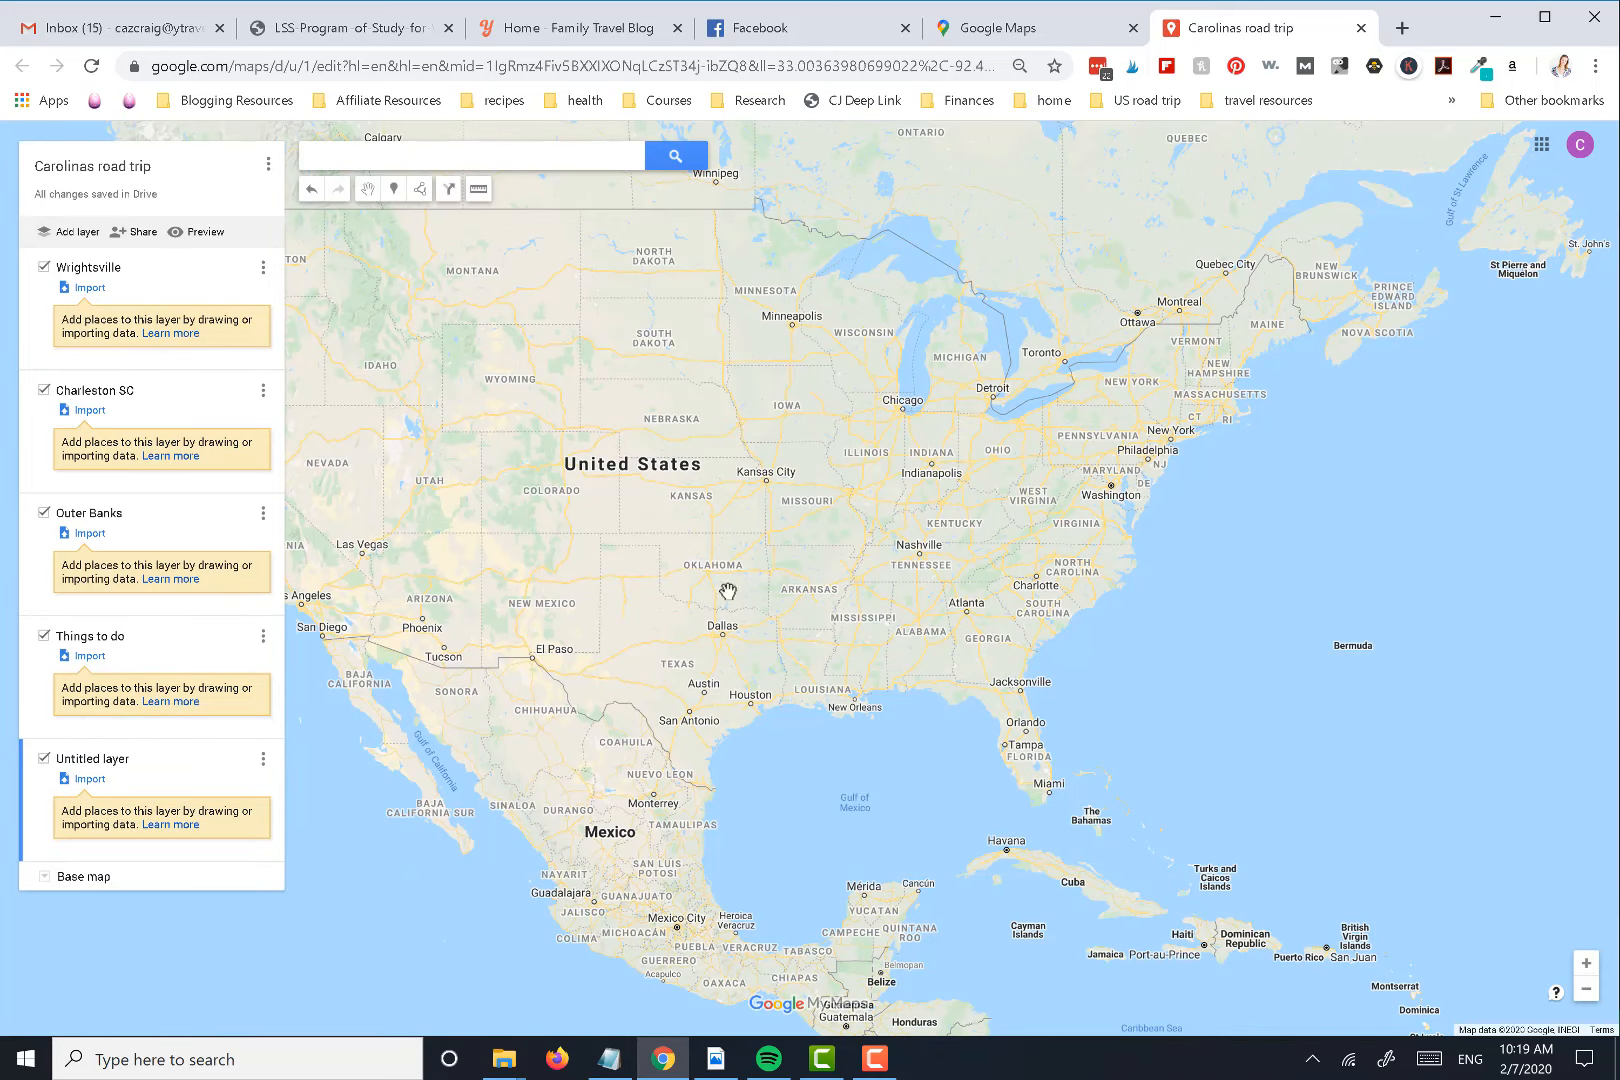
Name the untitled fifth layer Places to eat
click(88, 760)
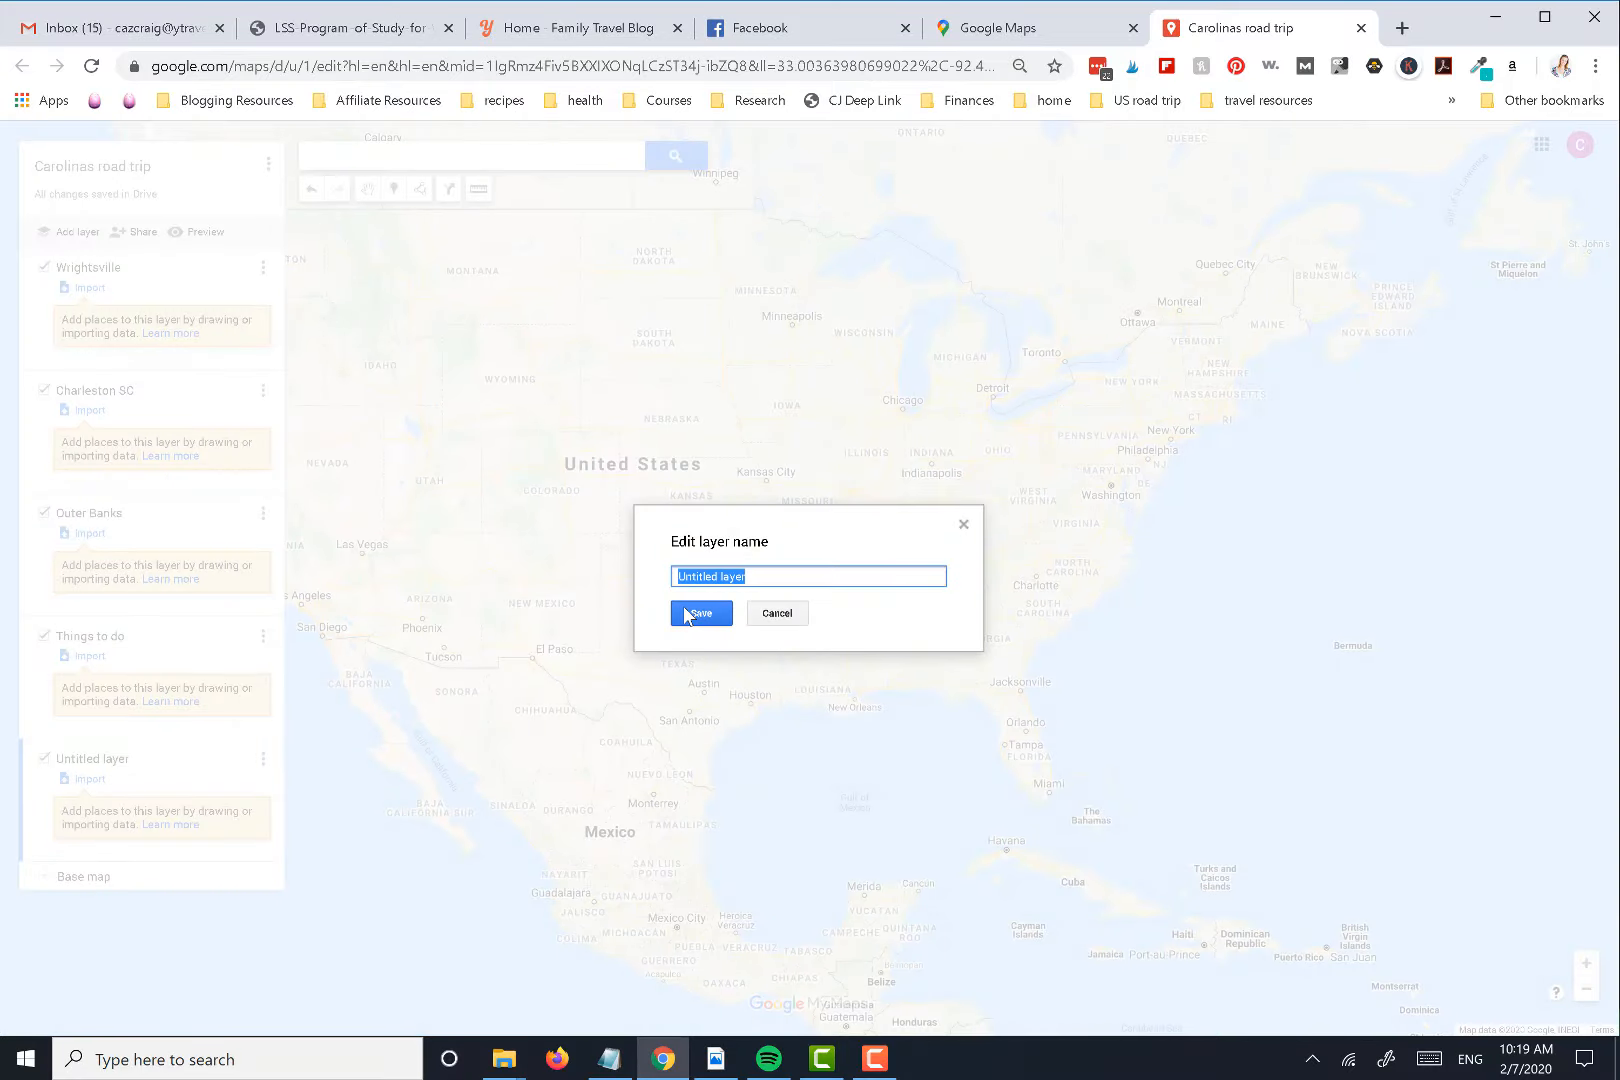
text(Places to eat)
click(700, 617)
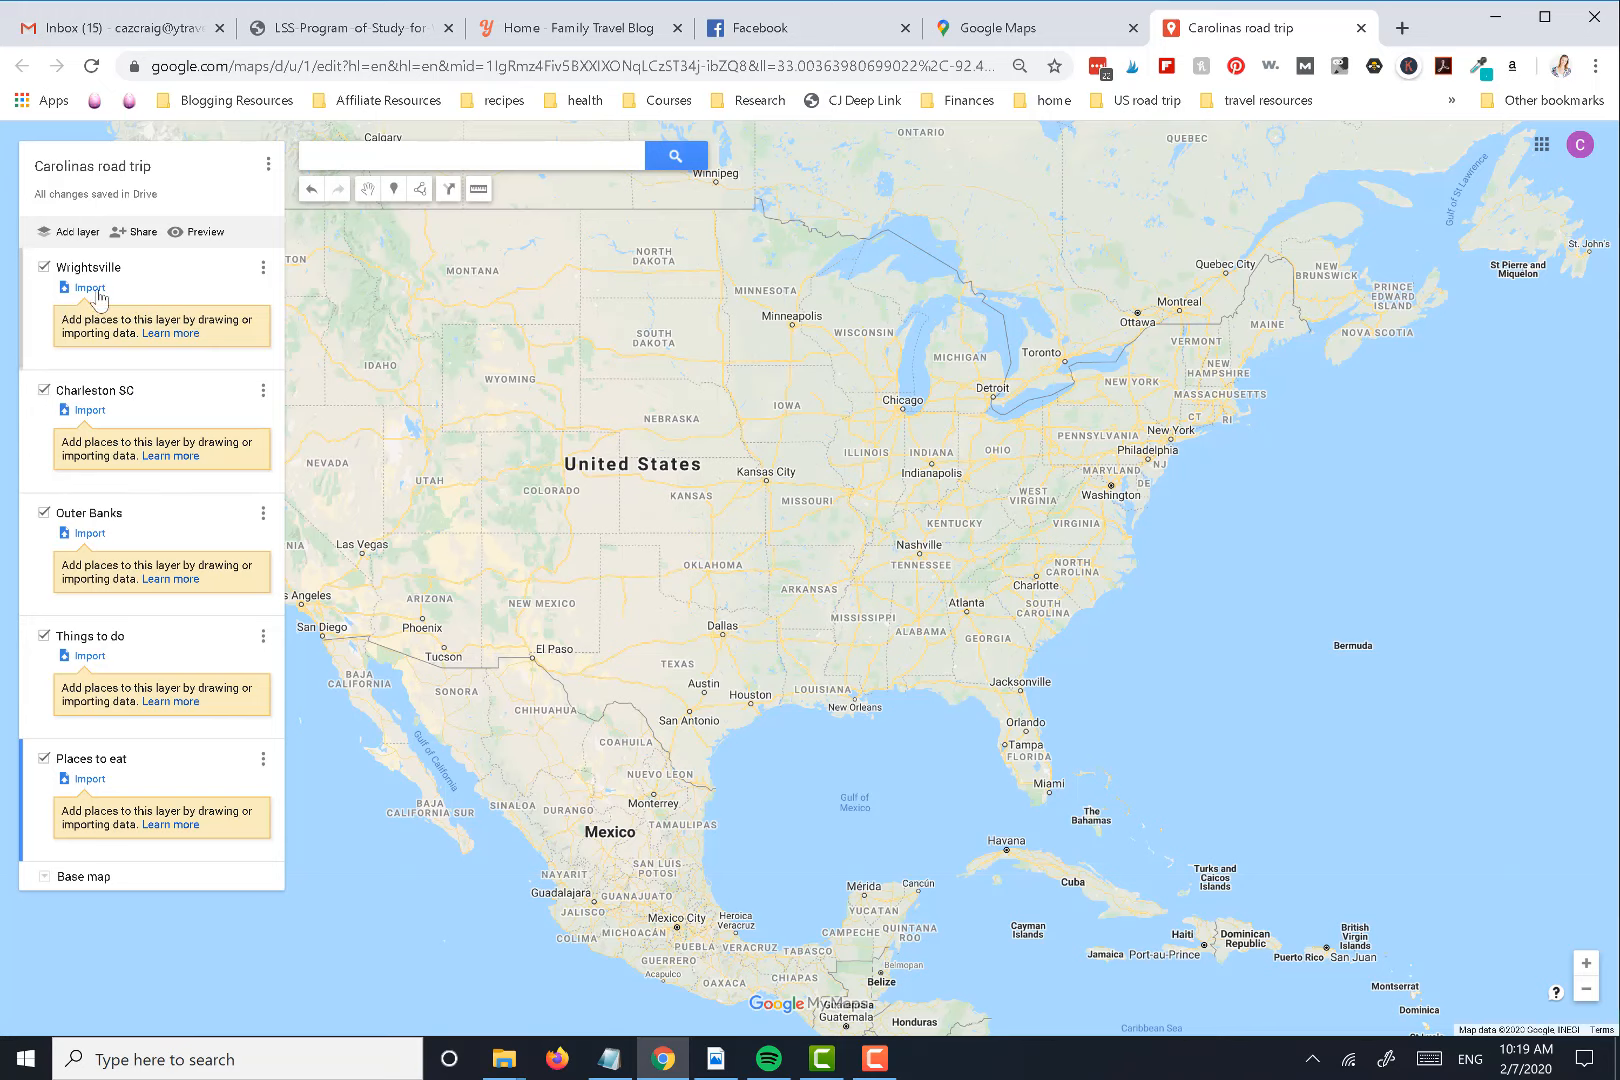
Make the Wrightsville layer the active one and enter "elig" in the map's place search
click(185, 274)
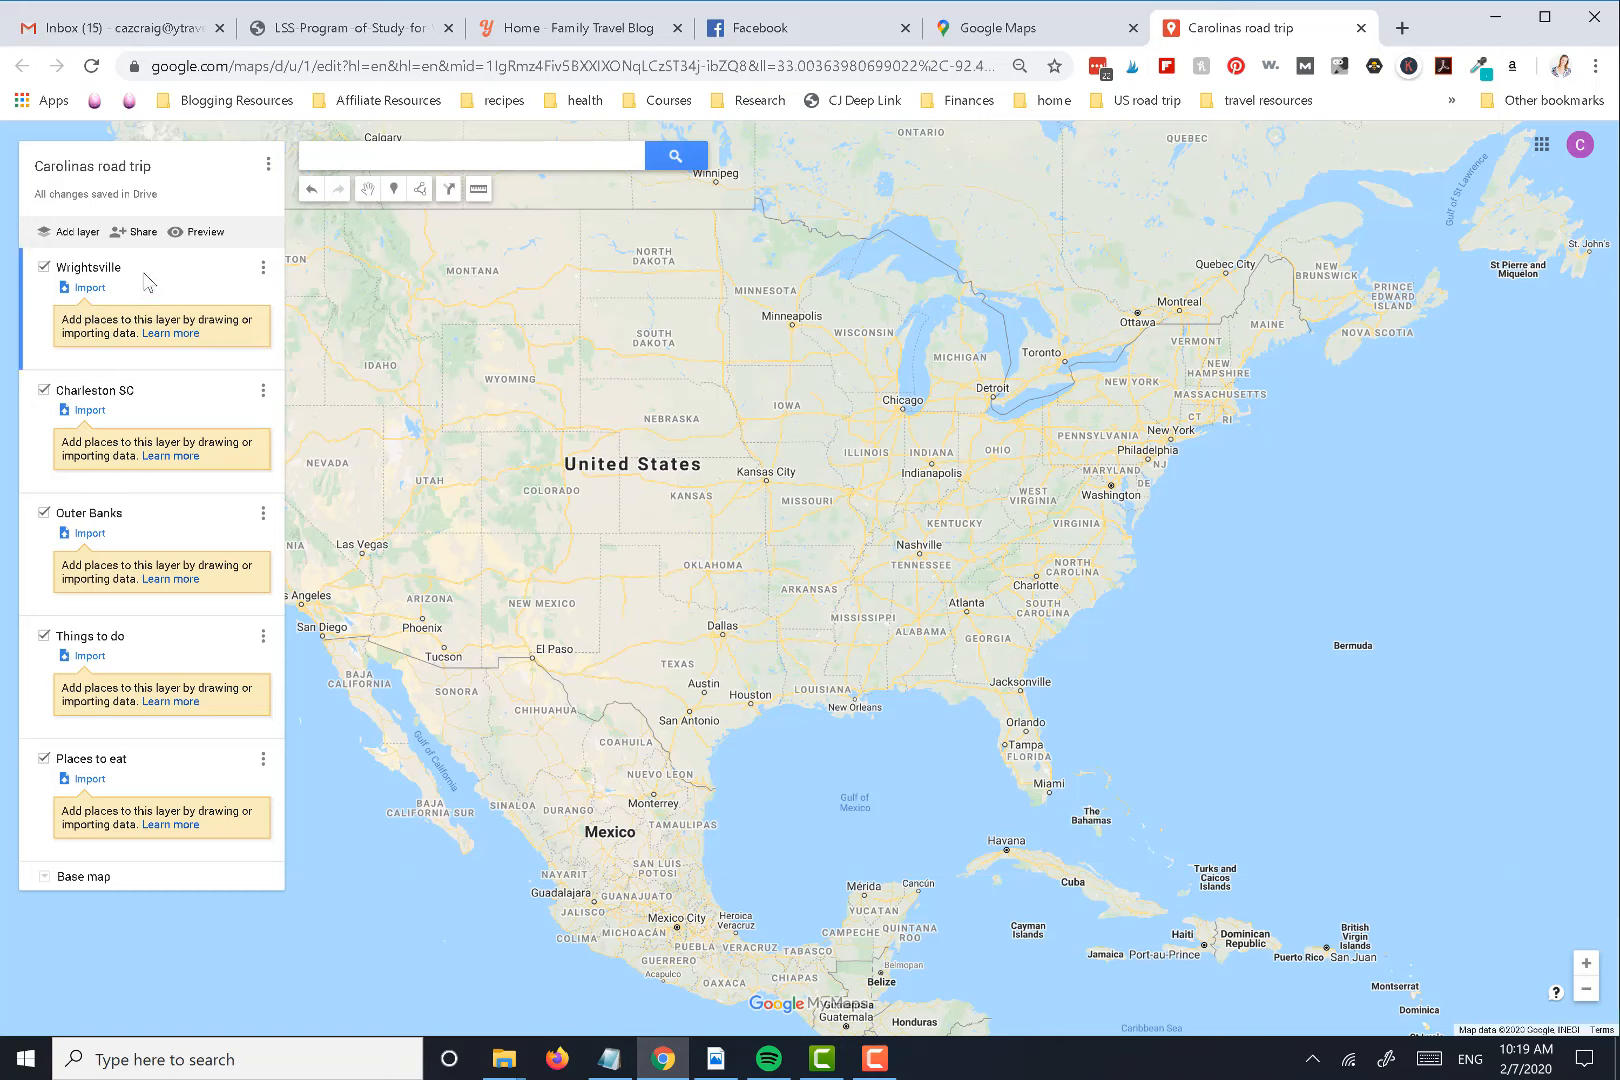
click(411, 158)
text(elig)
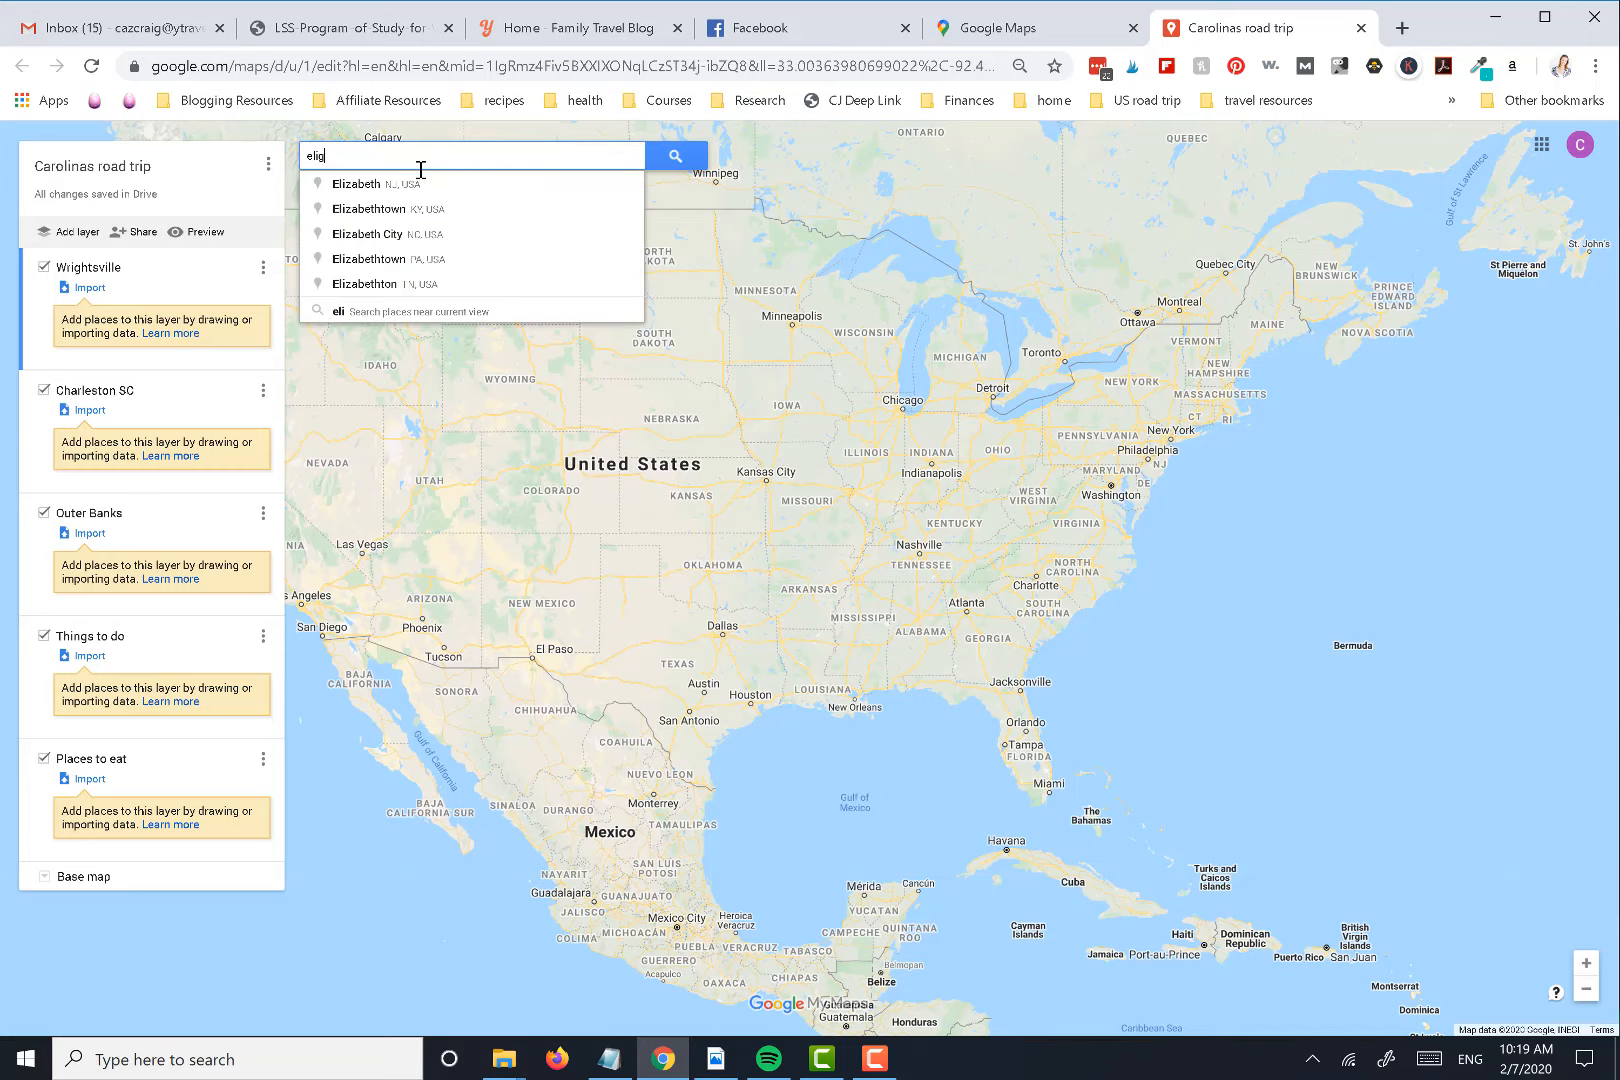
Rename the Wrightsville layer as Wrightsville Beach/ Wilmington
click(113, 275)
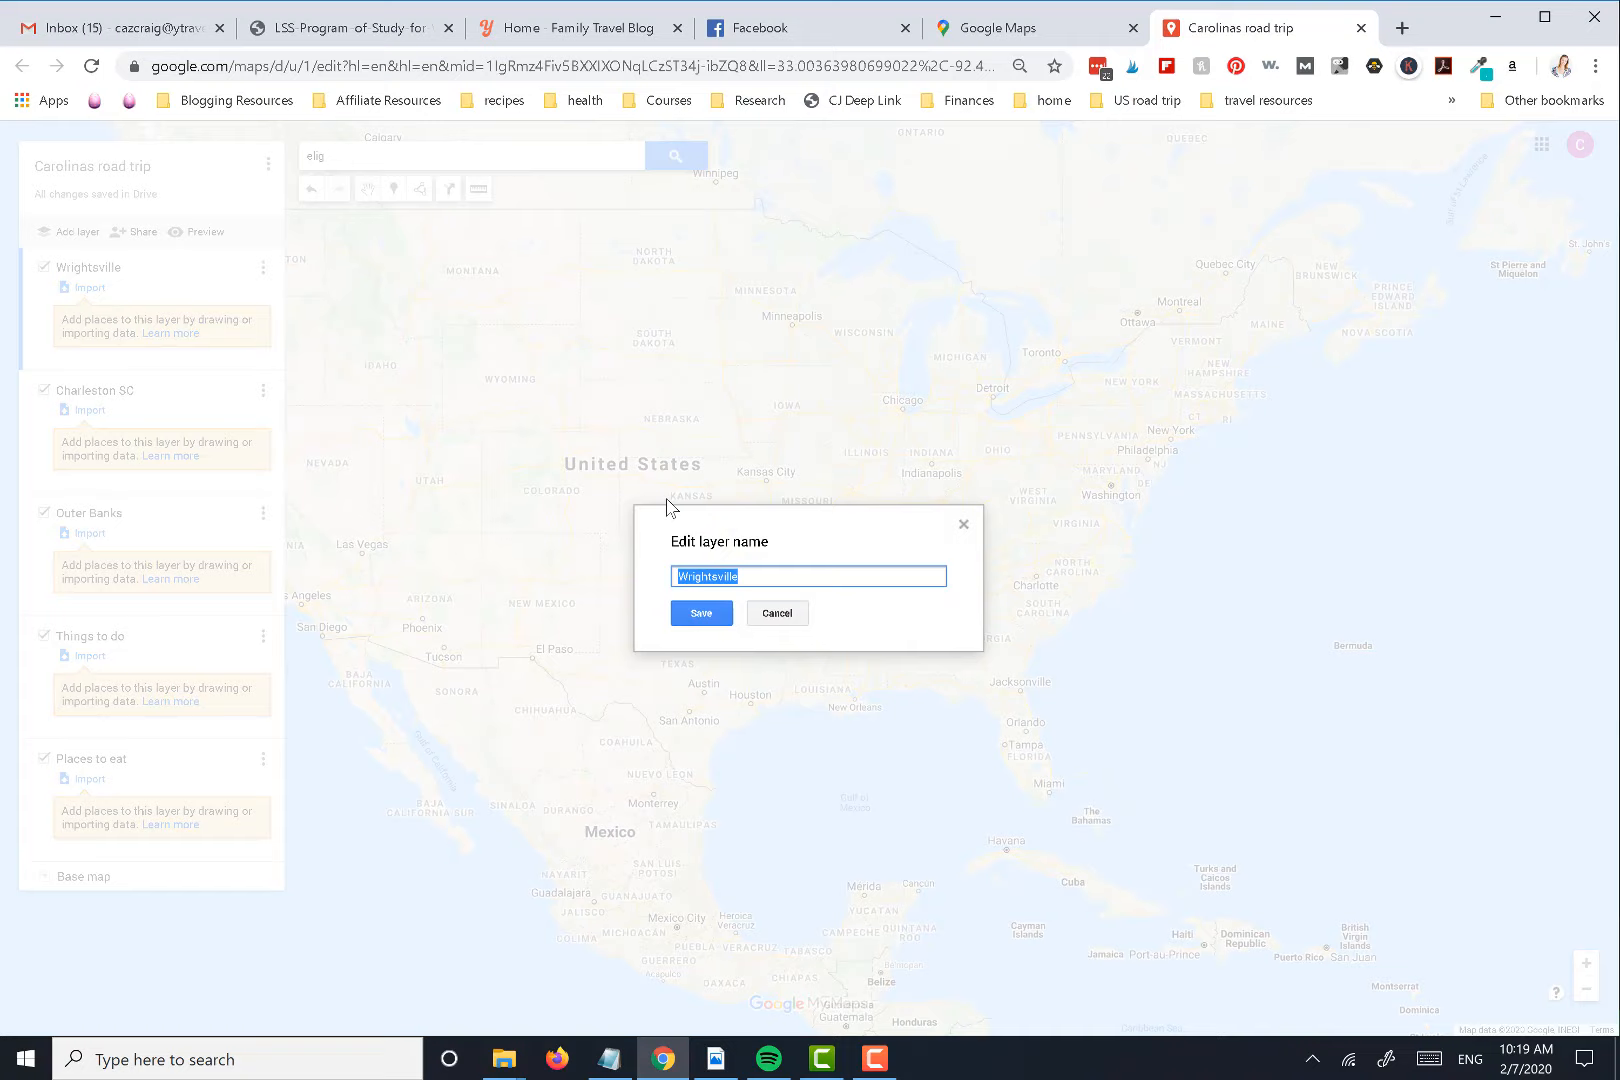
click(760, 581)
text(/ Wilmington)
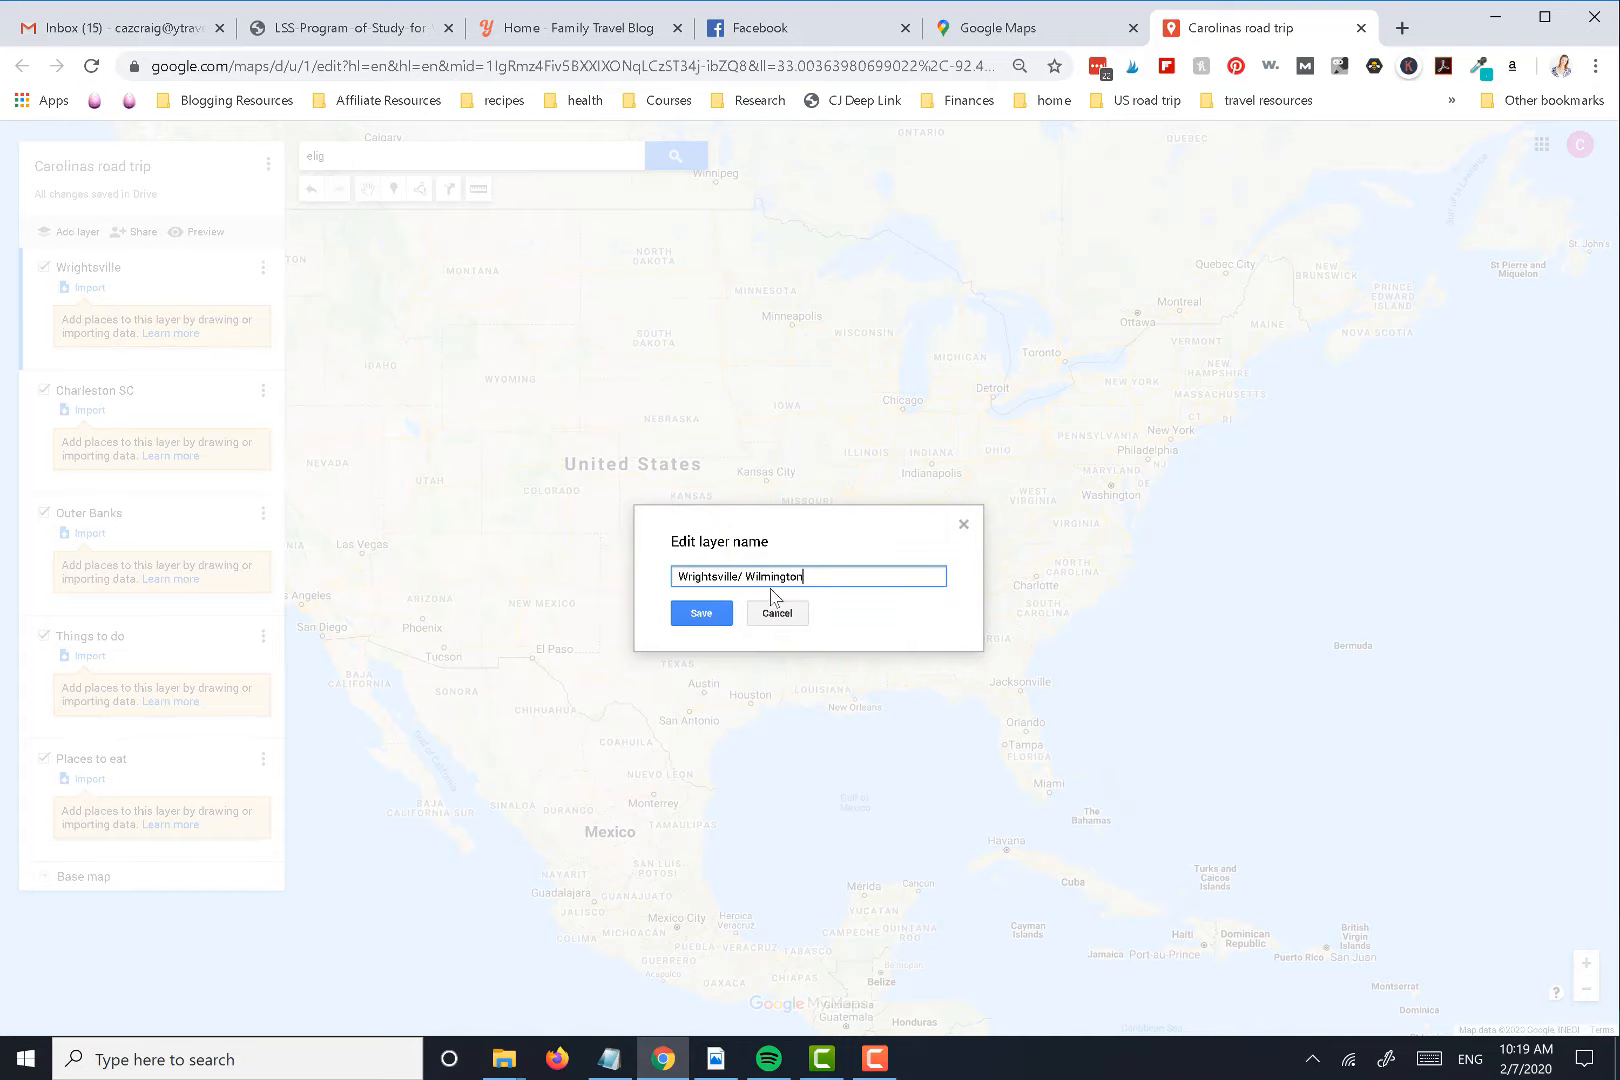
click(742, 577)
text(Beach)
click(701, 613)
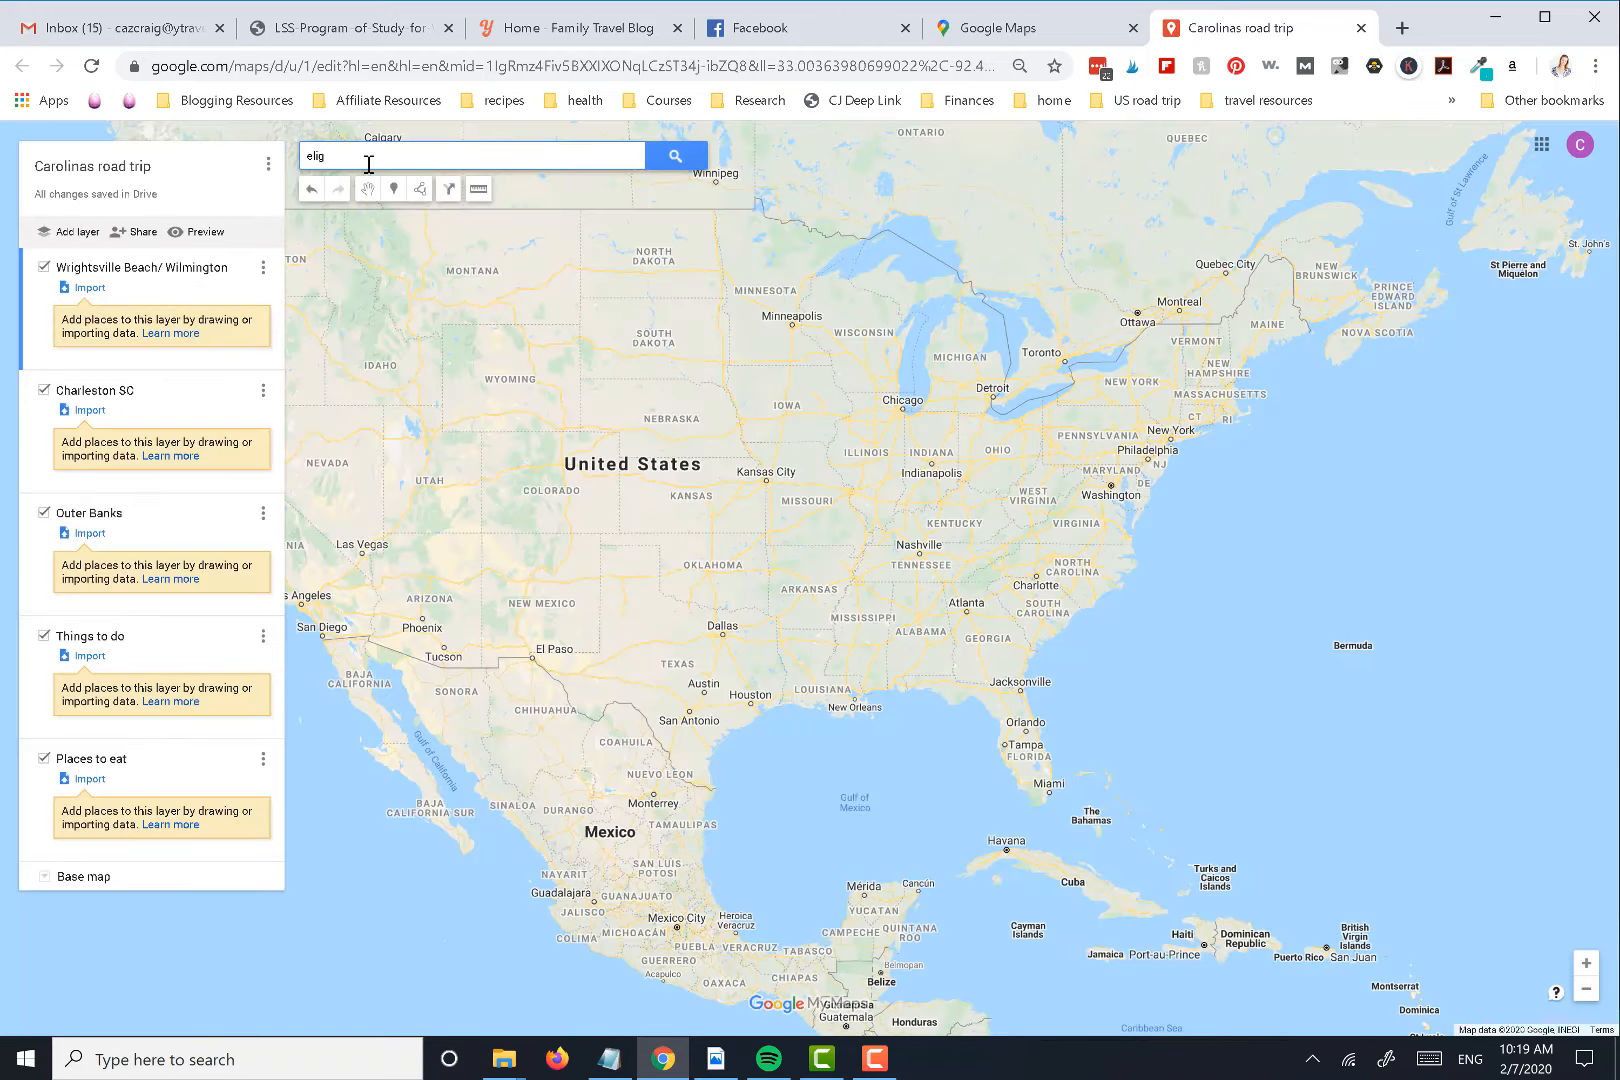
Search the map for "elijah's wilm" and choose the Elijah's suggestion on Ann Street, Wilmington, NC
click(368, 164)
text(elig)
key(BackSpace)
text(jah)
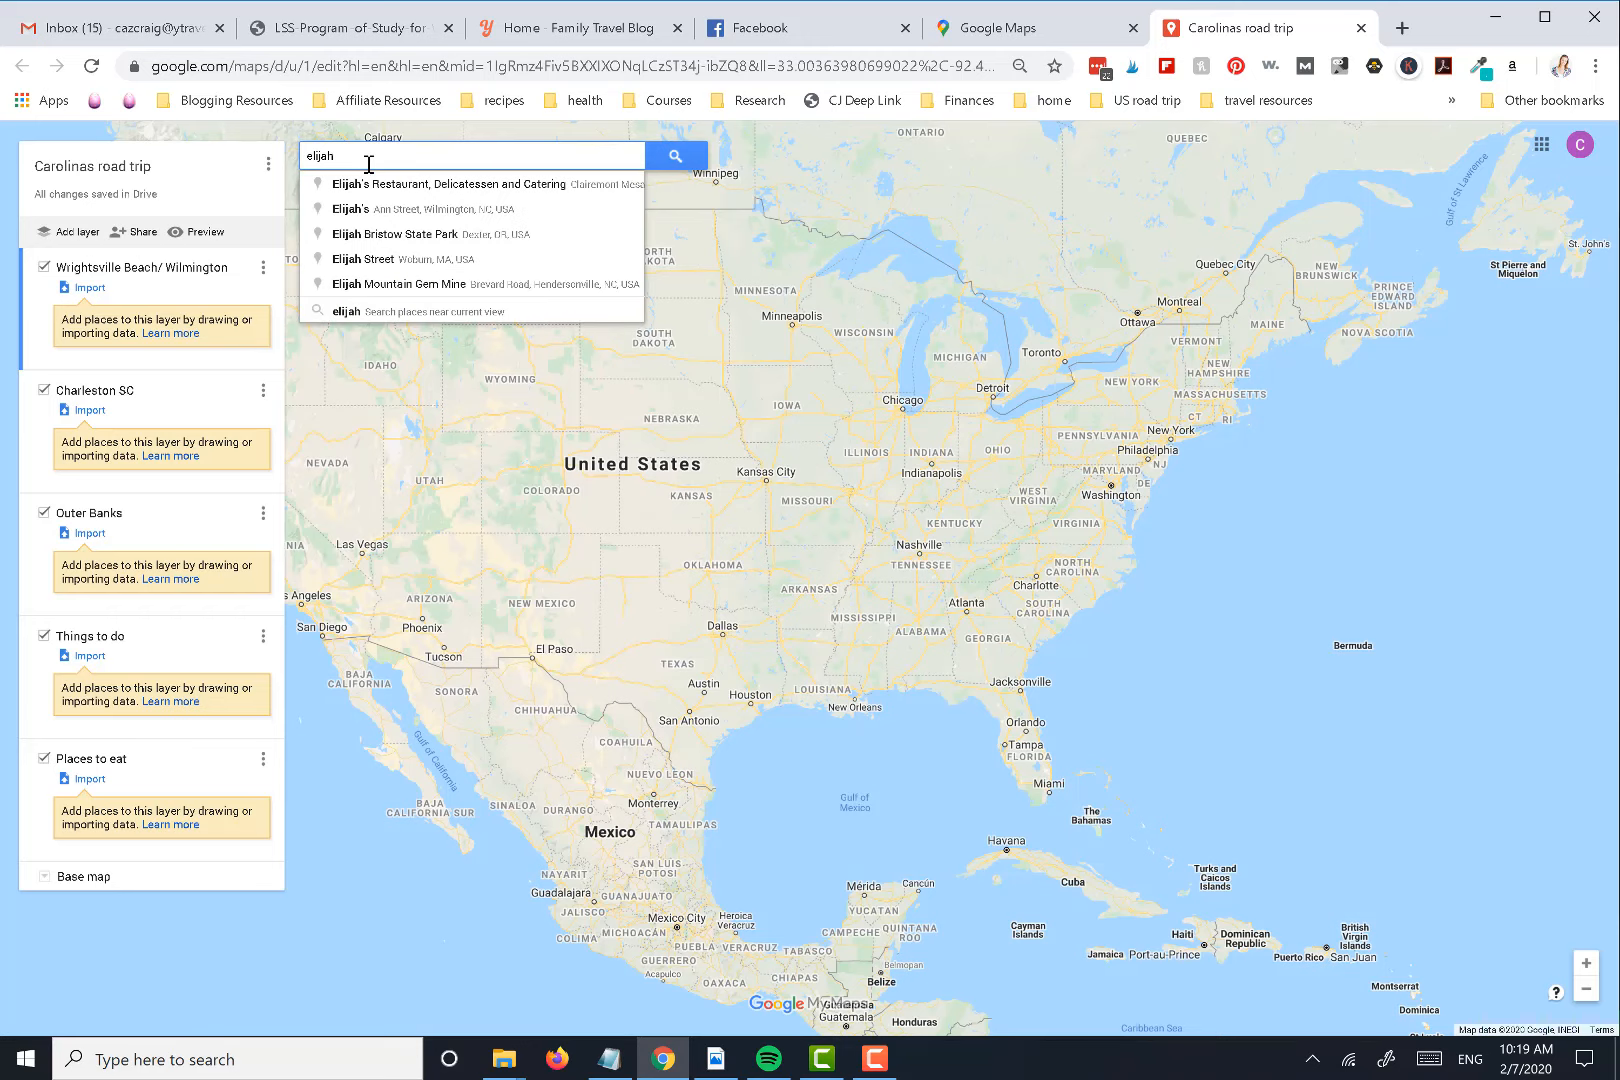
text('s wilm)
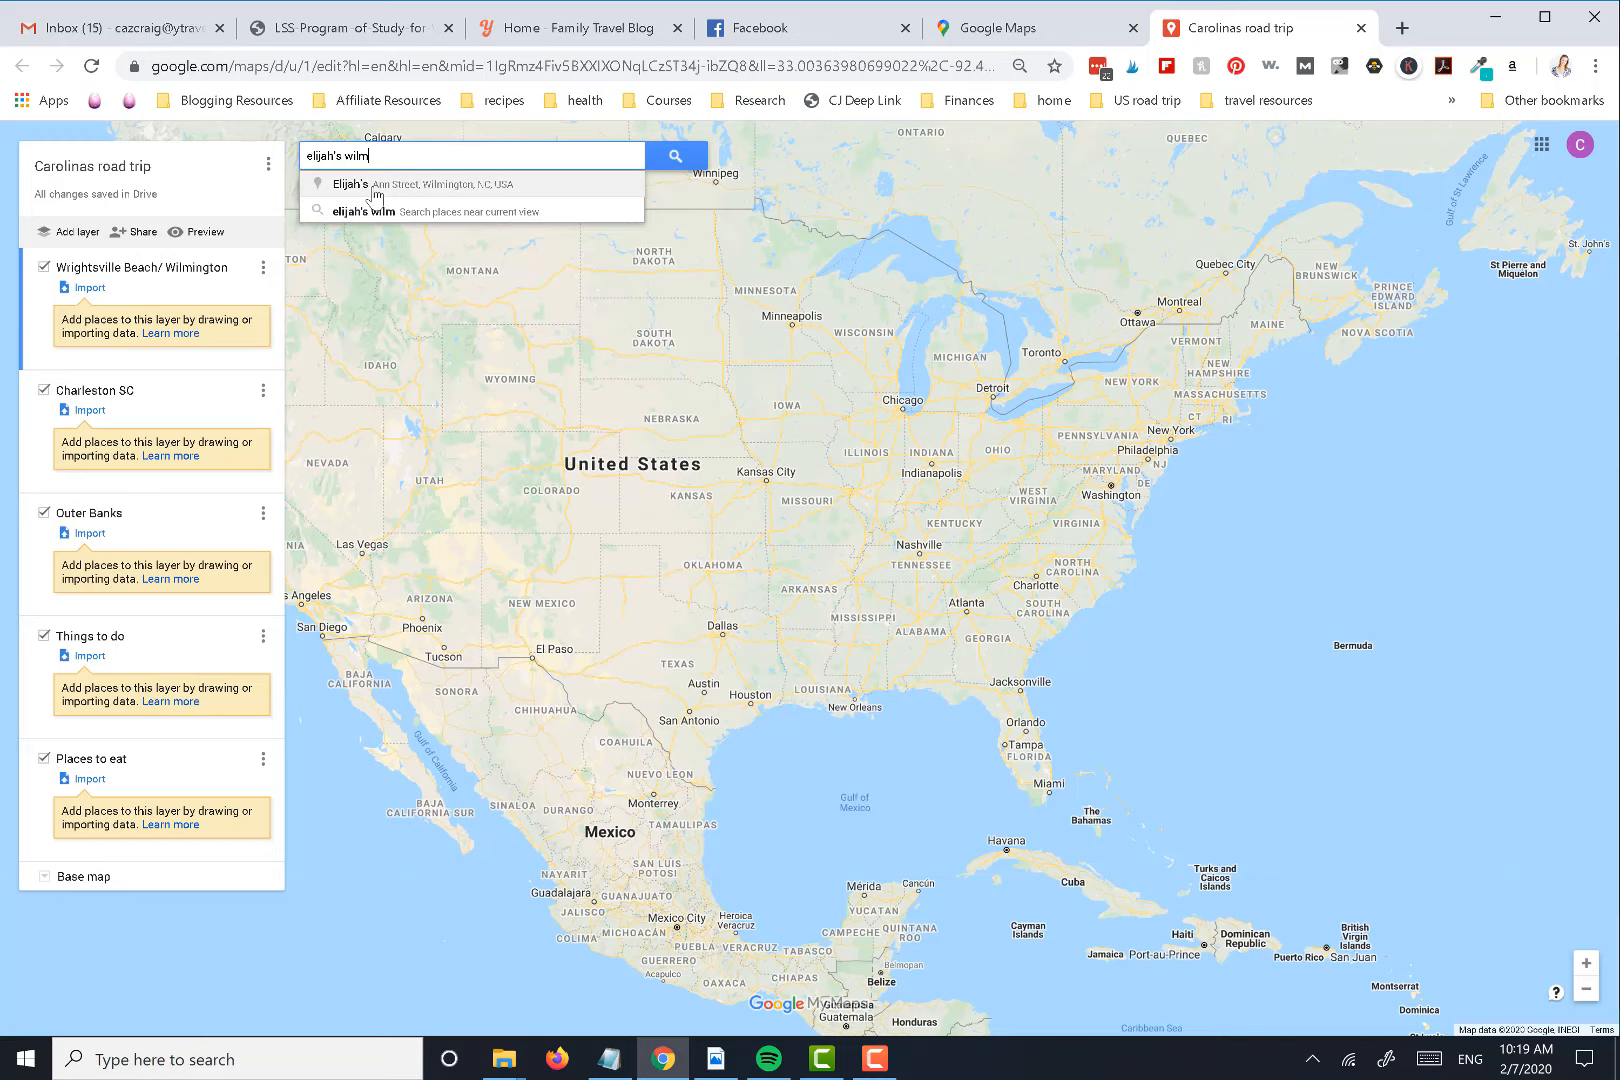
click(376, 190)
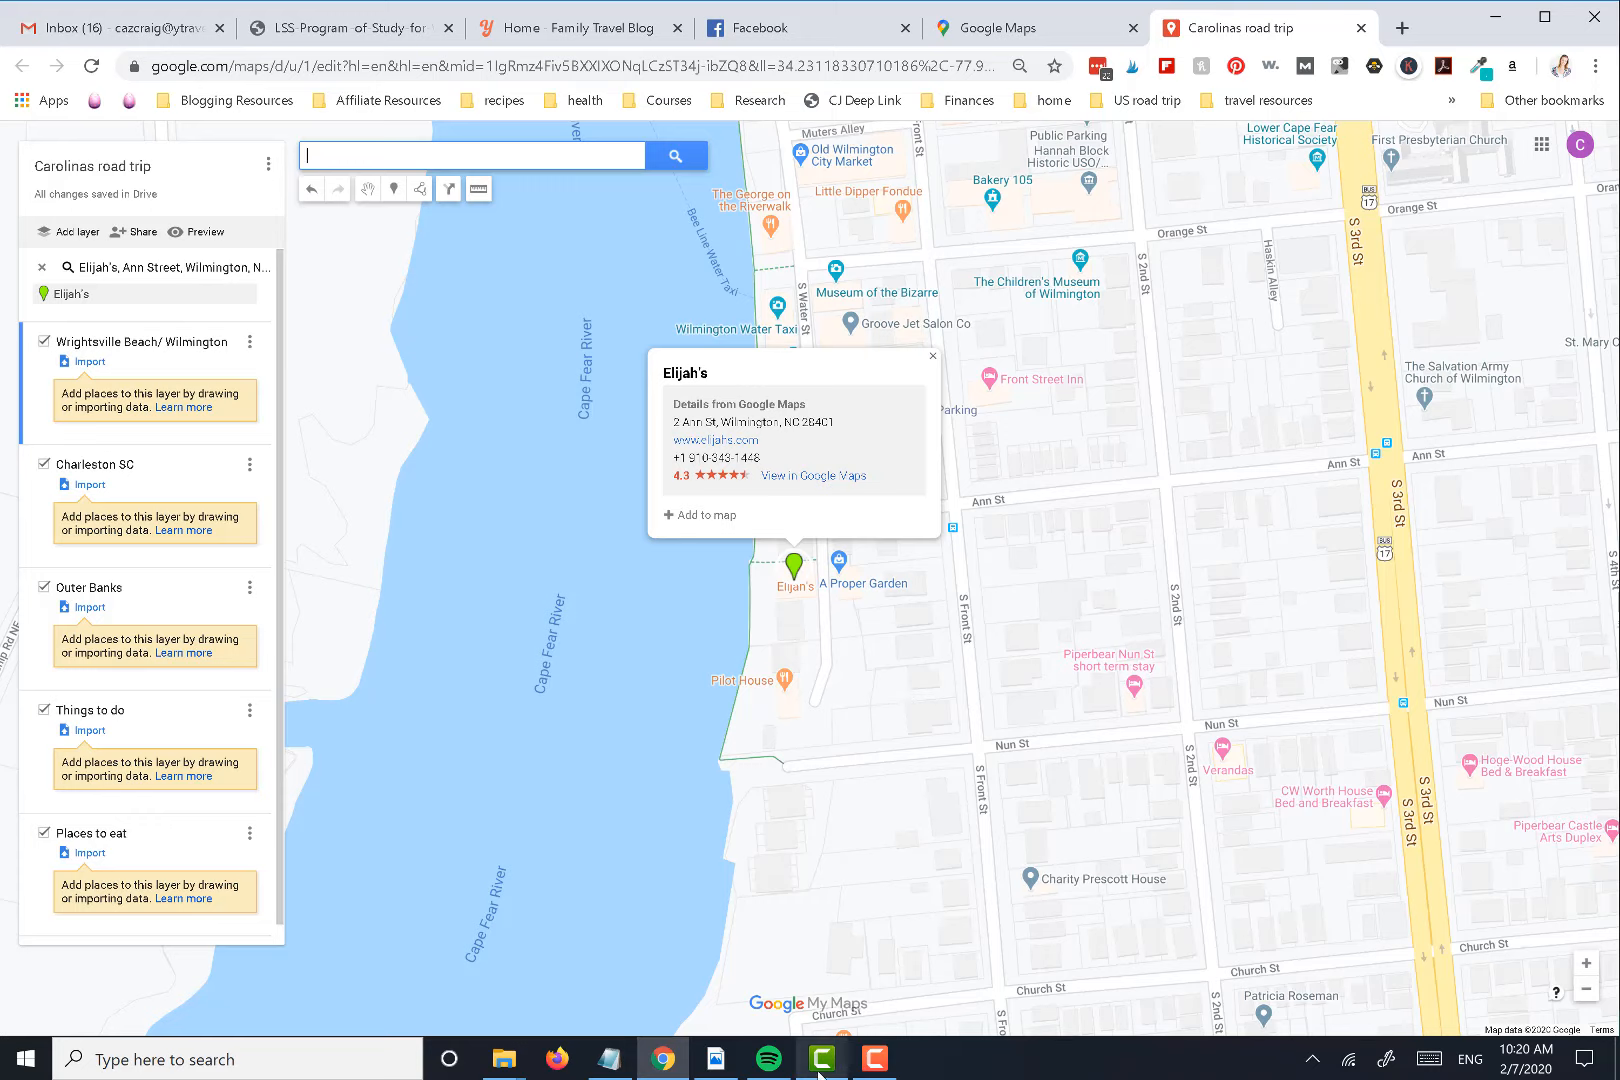
click(866, 1070)
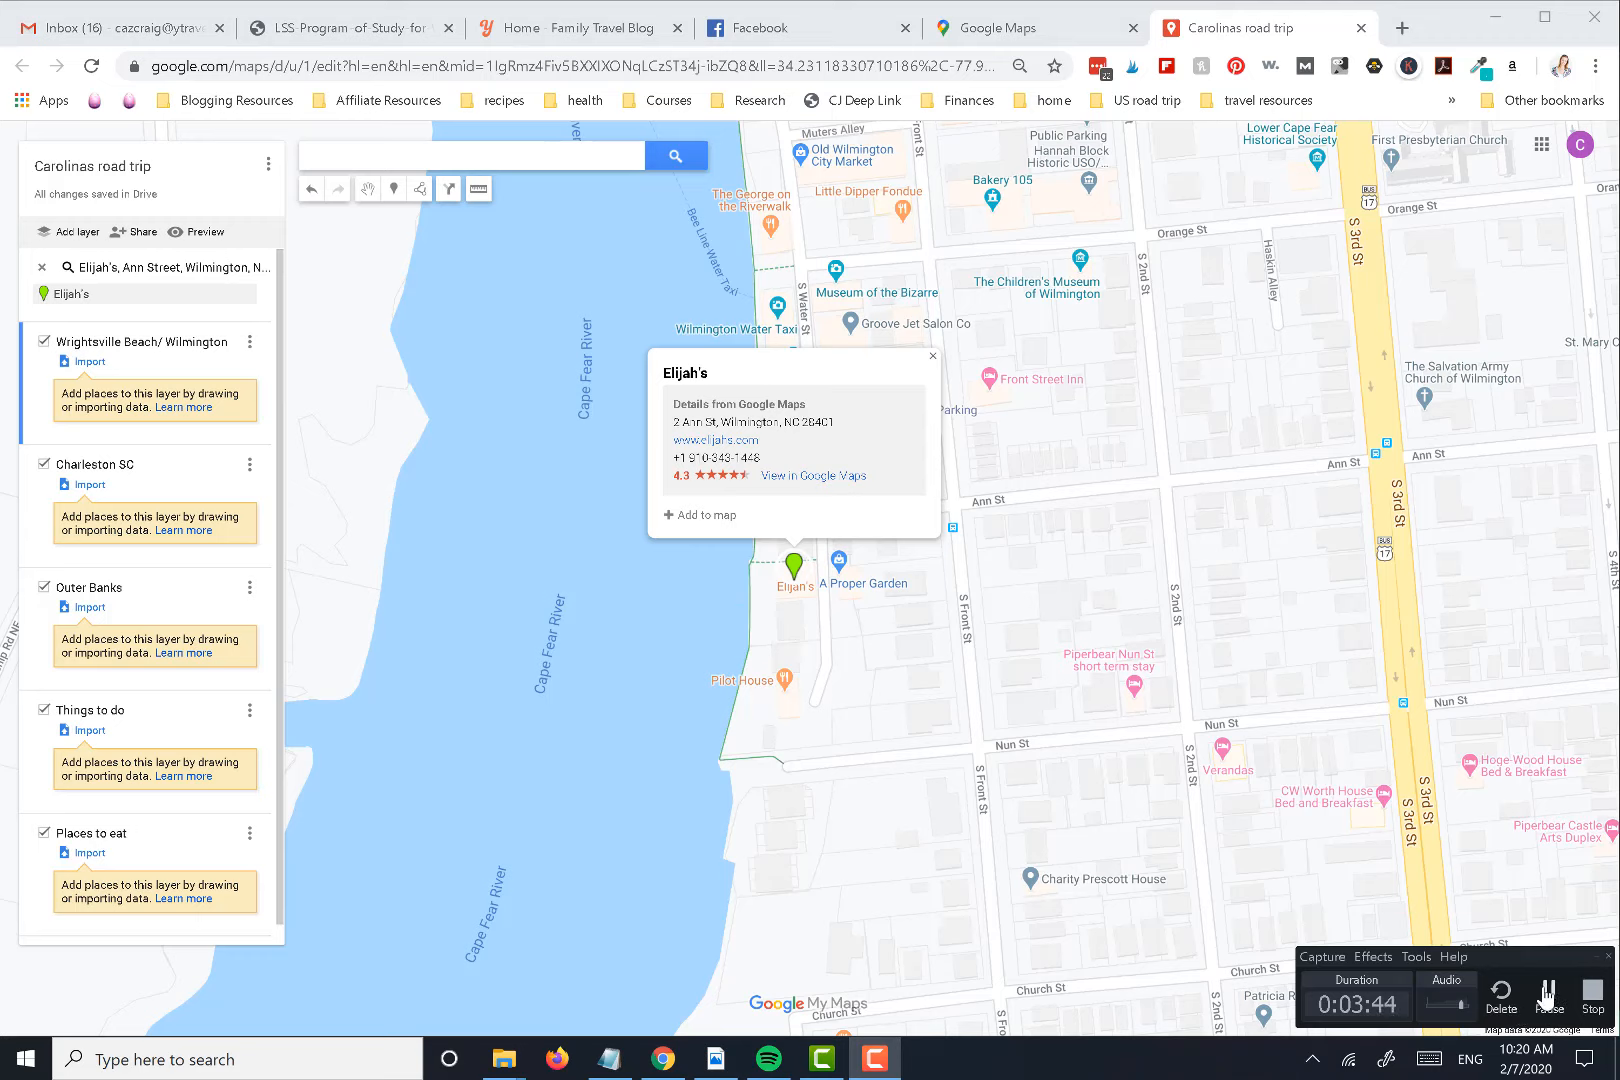
click(1367, 706)
click(794, 566)
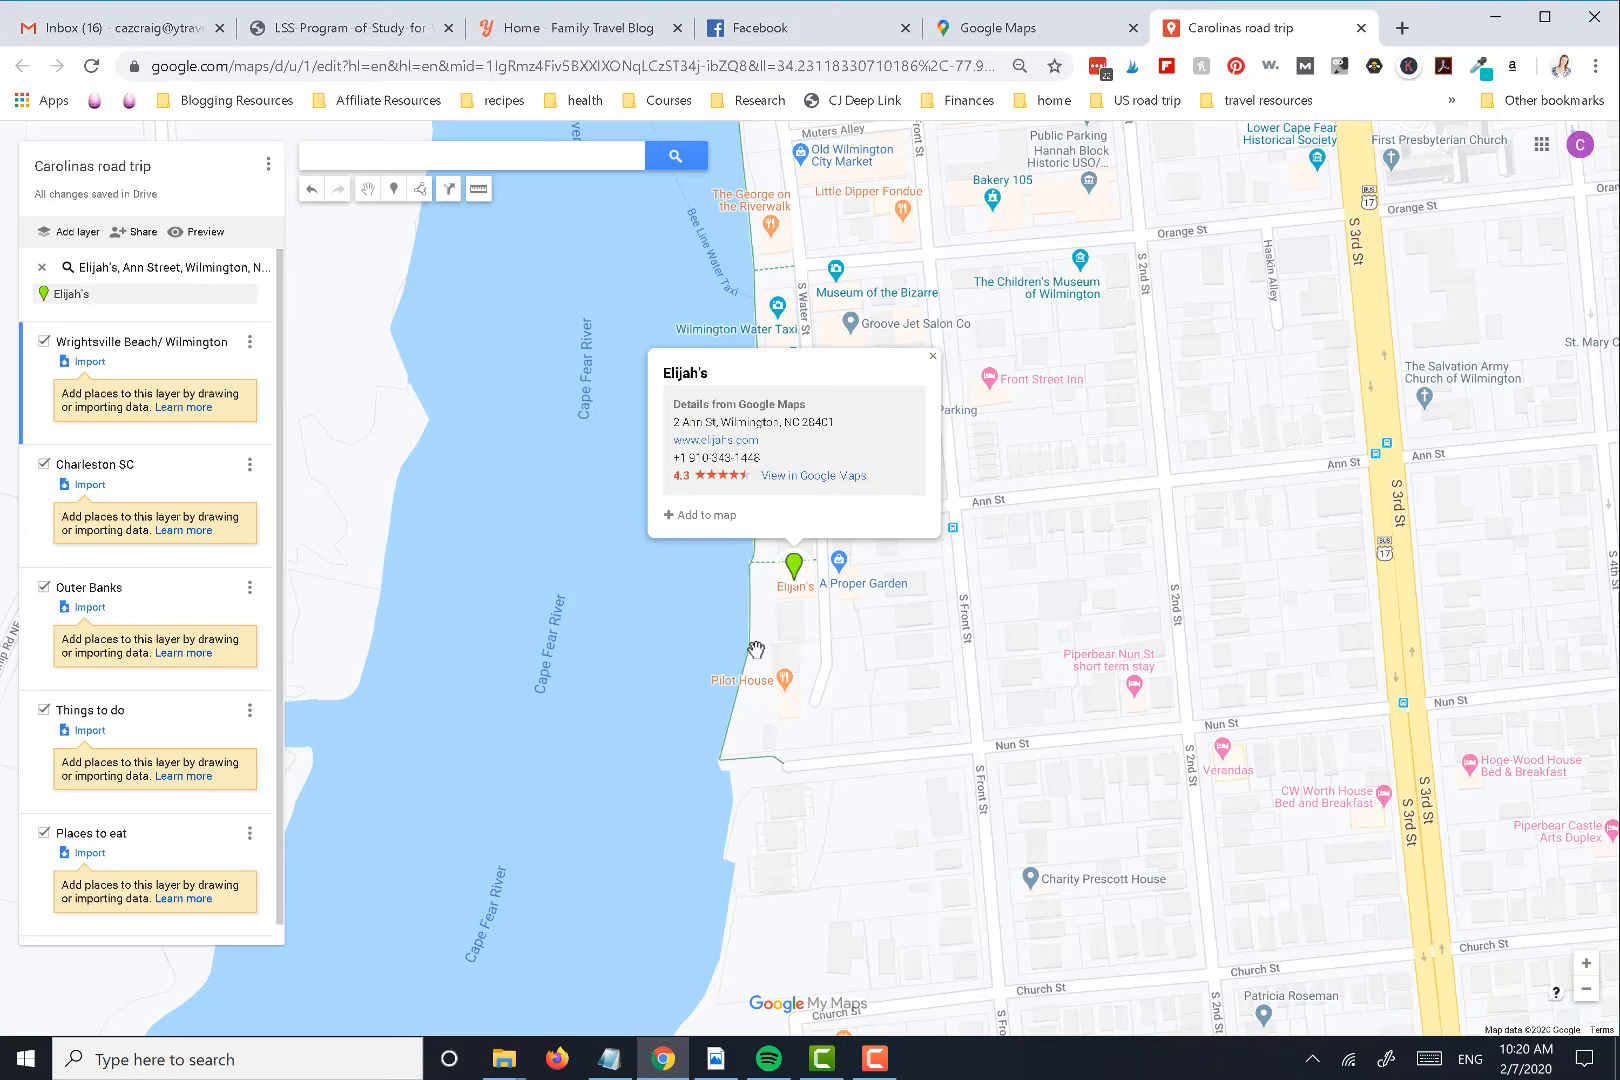
Add Elijah's to the Wrightsville Beach/ Wilmington layer and color its marker orange
click(709, 518)
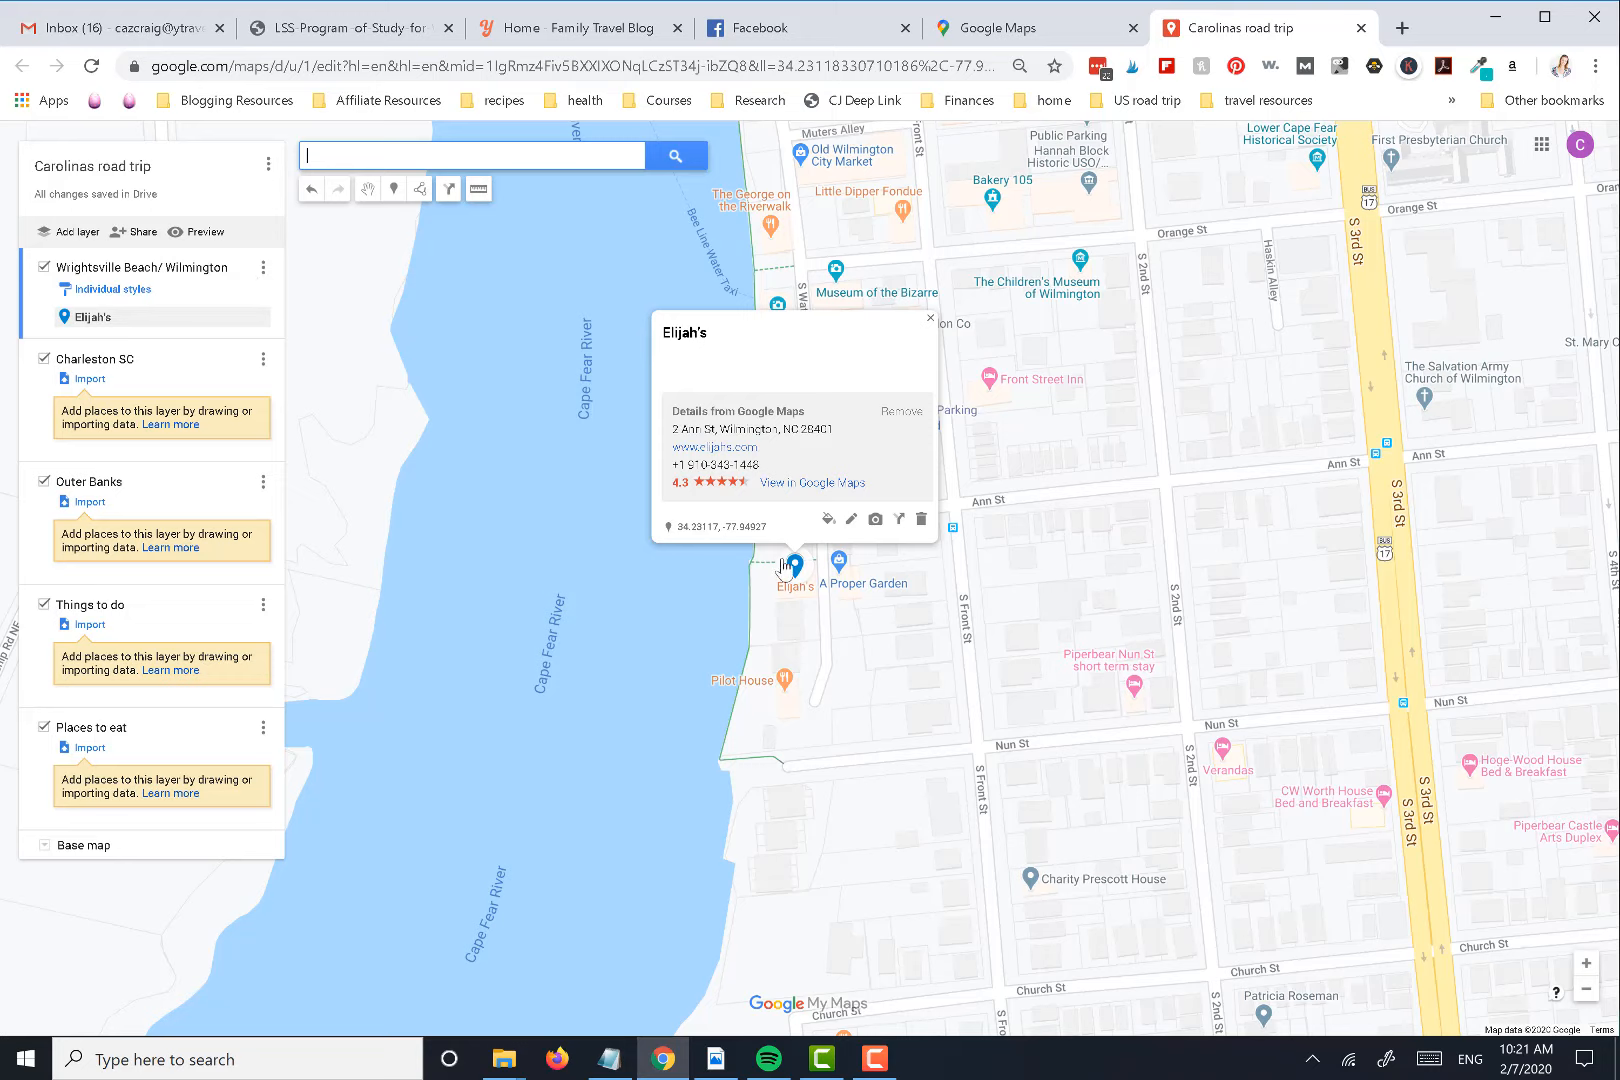
click(828, 520)
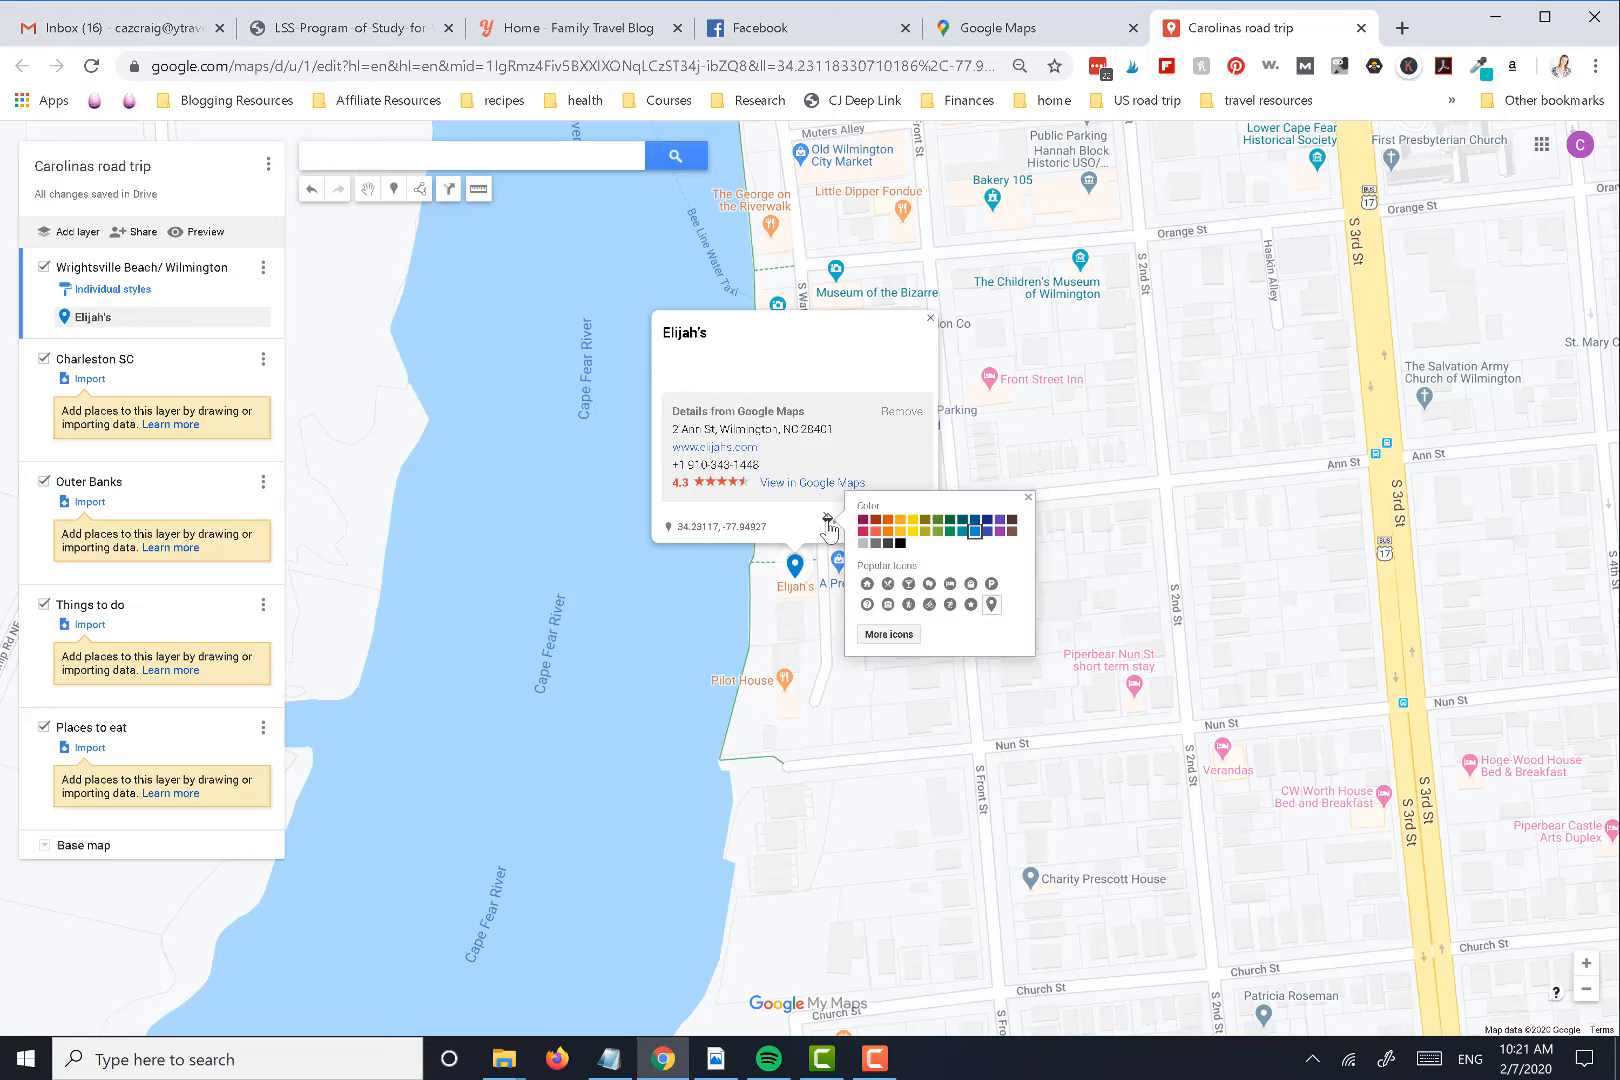
click(888, 530)
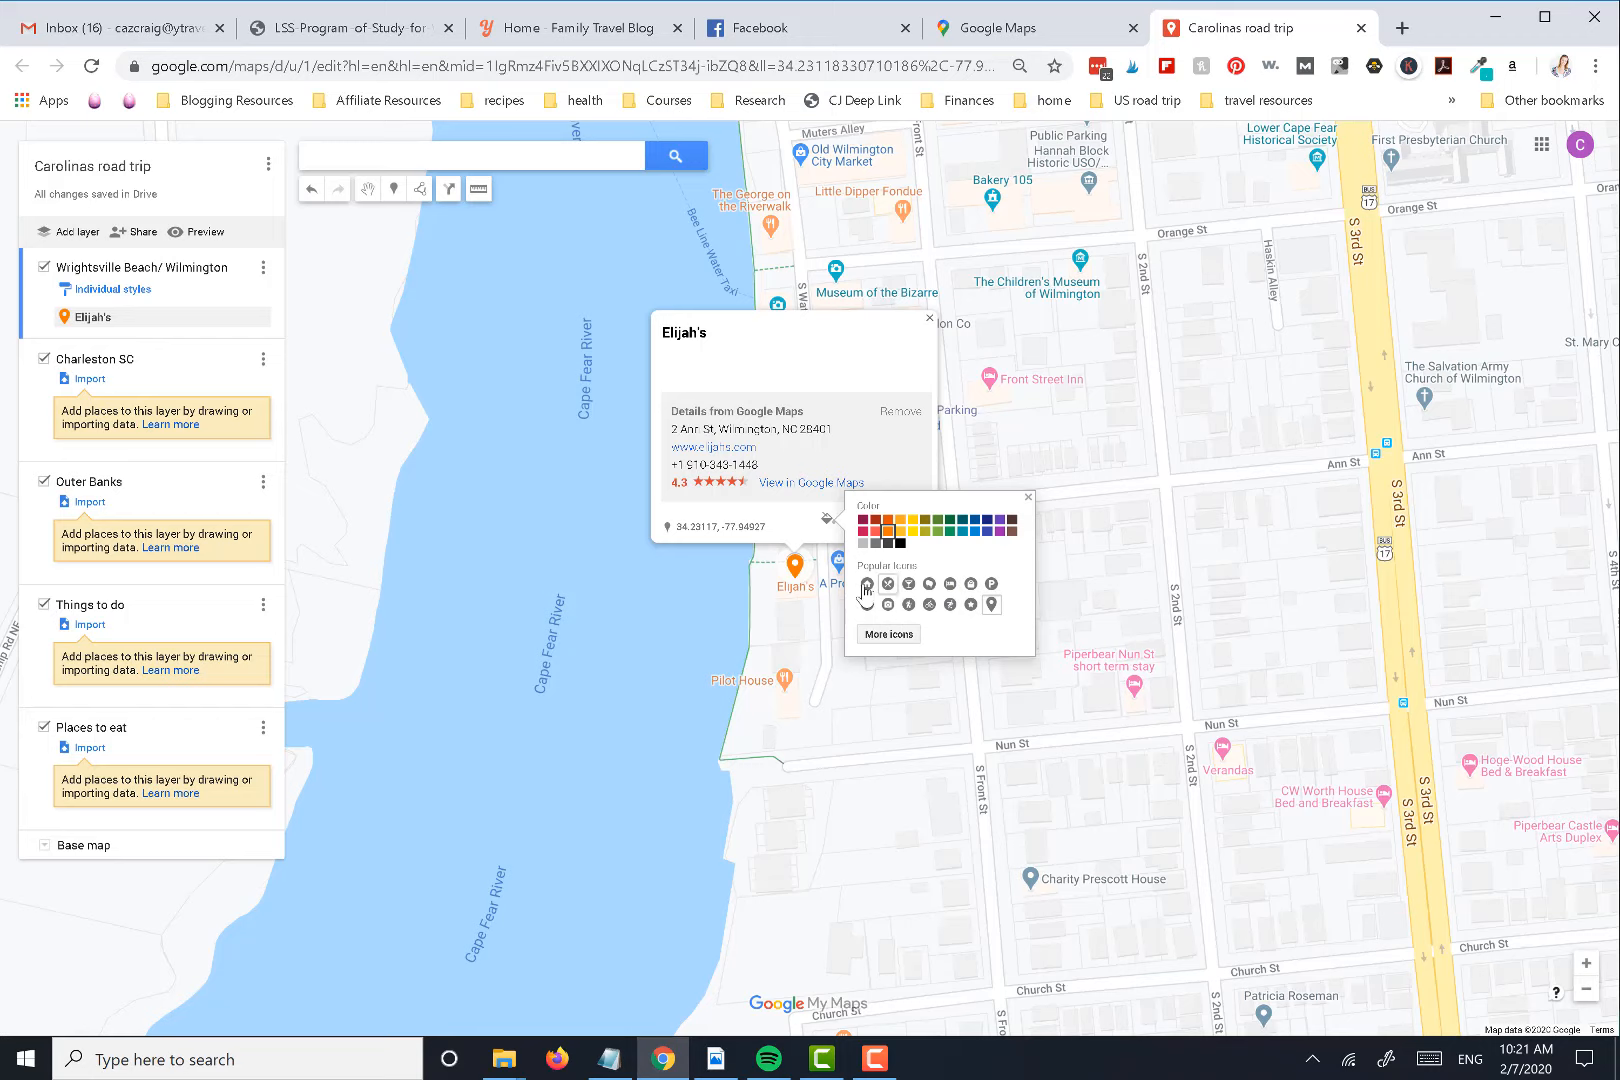
Filter the icon library for "rest", give the Elijah's marker the Restaurant icon, and close its details
click(891, 635)
click(1105, 264)
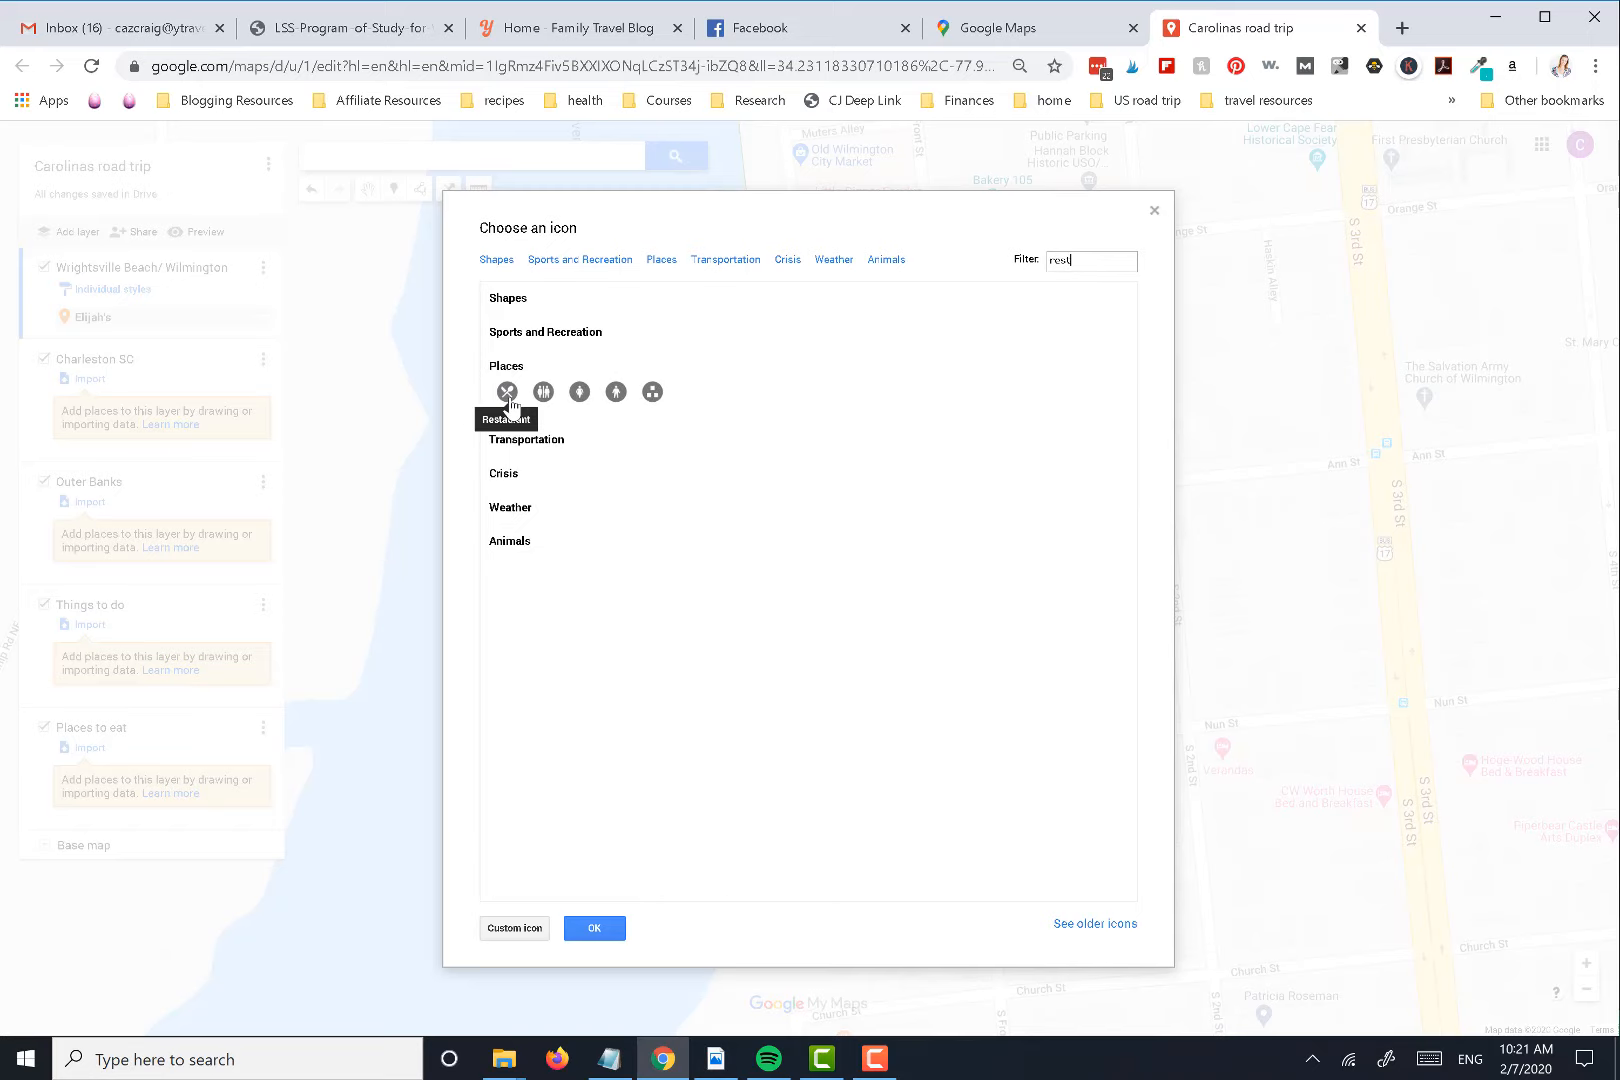
click(508, 396)
click(594, 928)
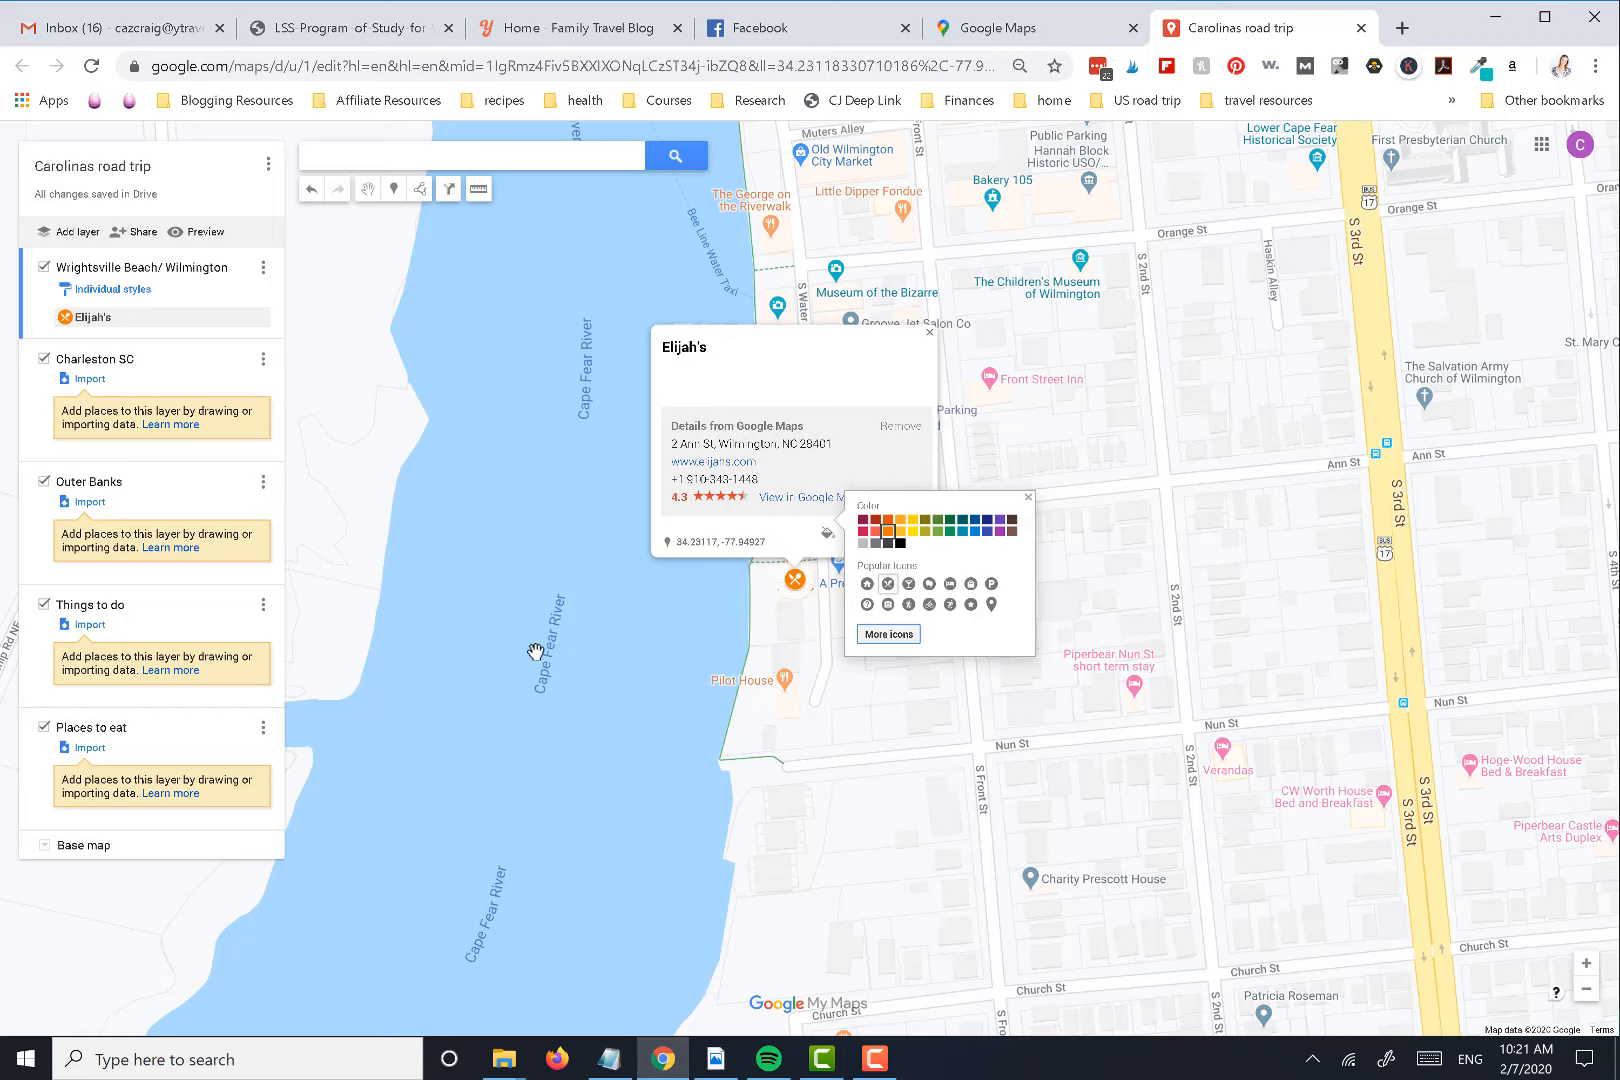
click(470, 650)
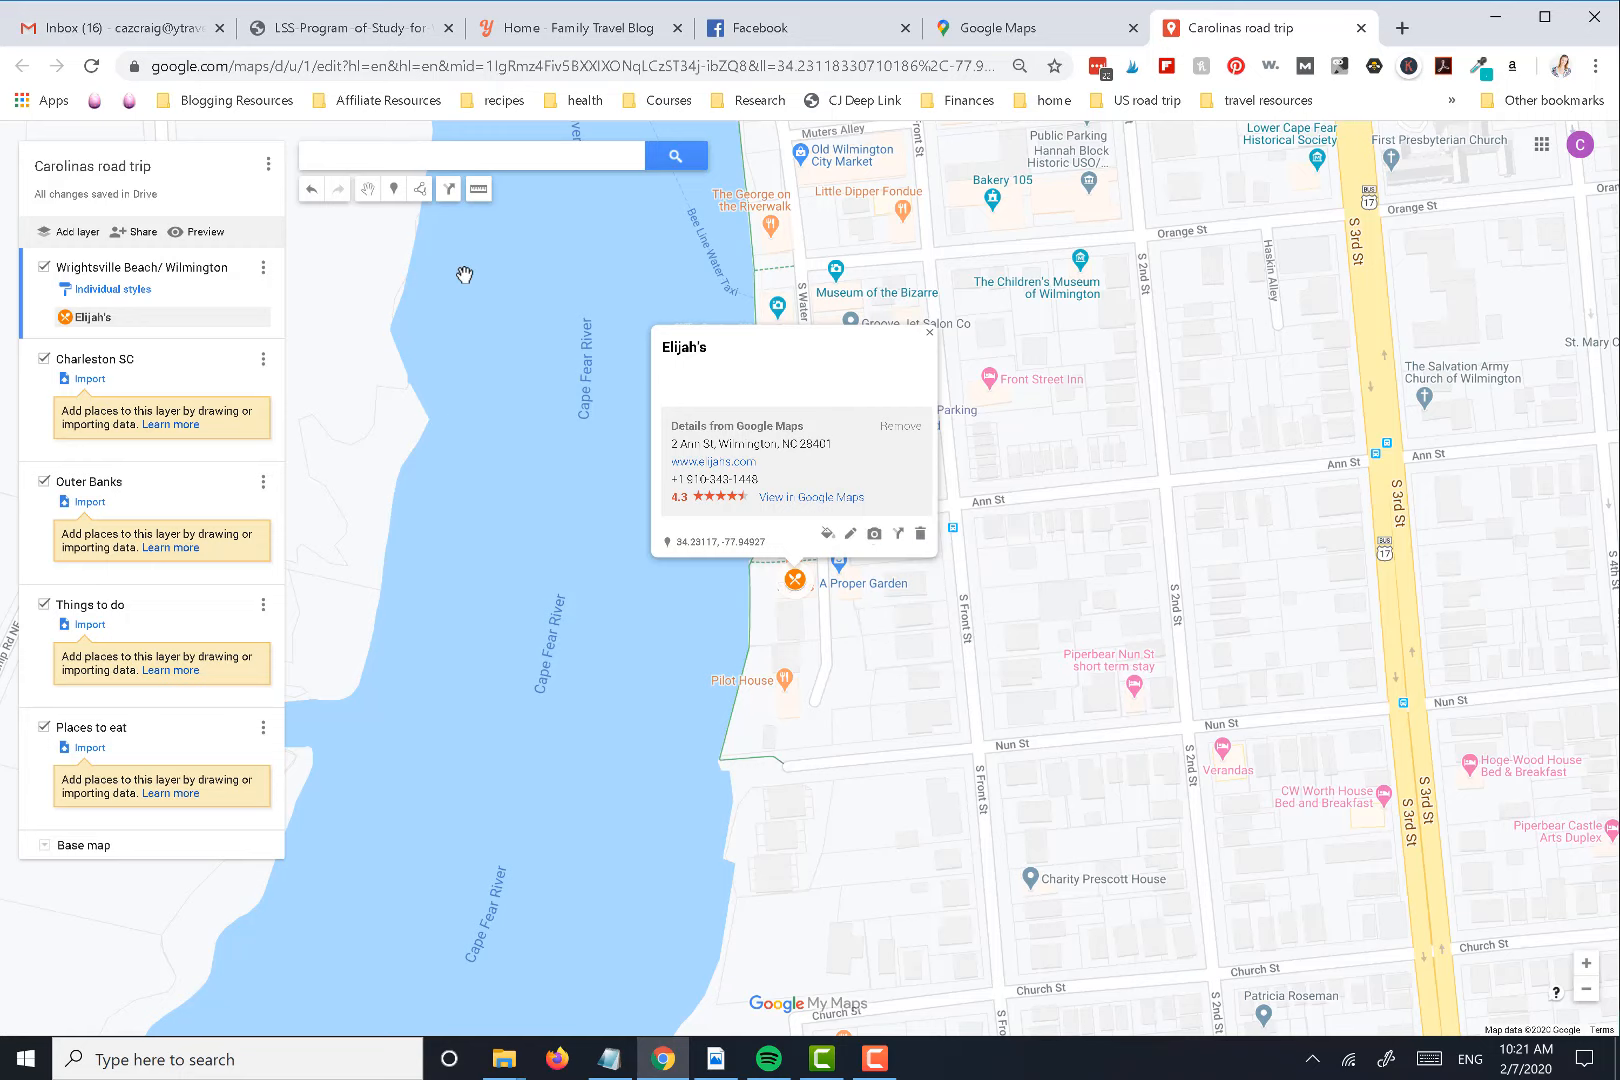
click(456, 410)
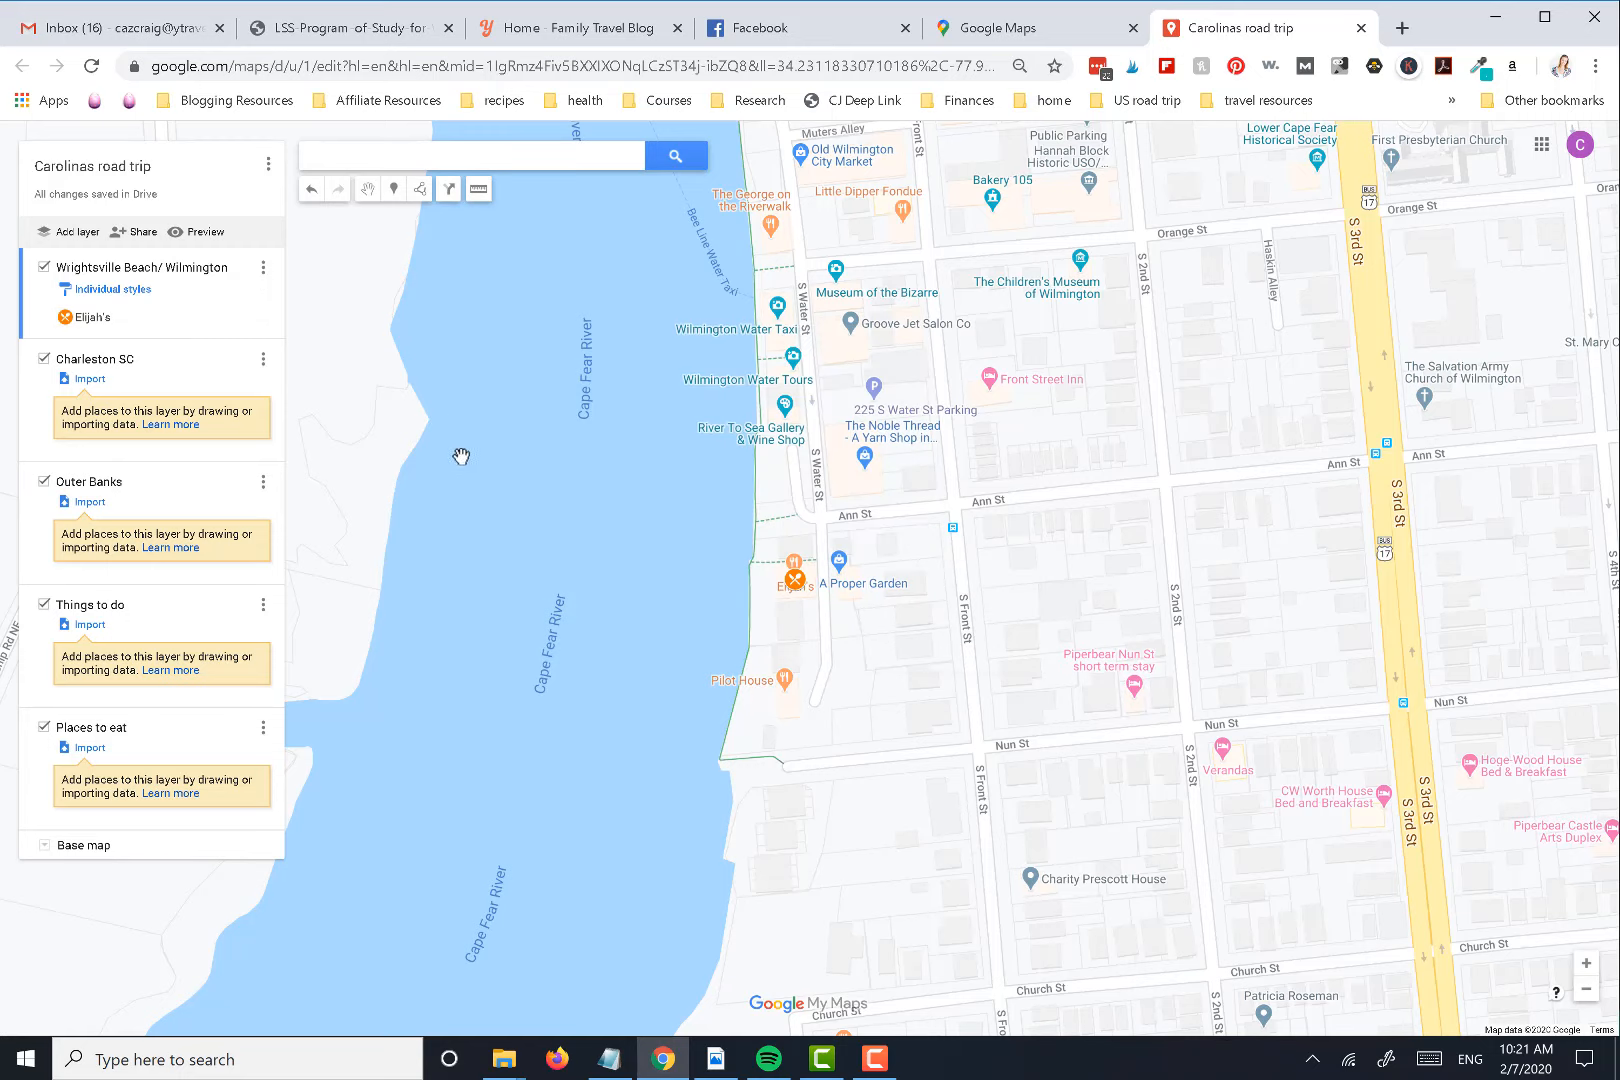
Search the map for Wrightsville Beach, NC and add it to the Wrightsville Beach/ Wilmington layer
click(360, 155)
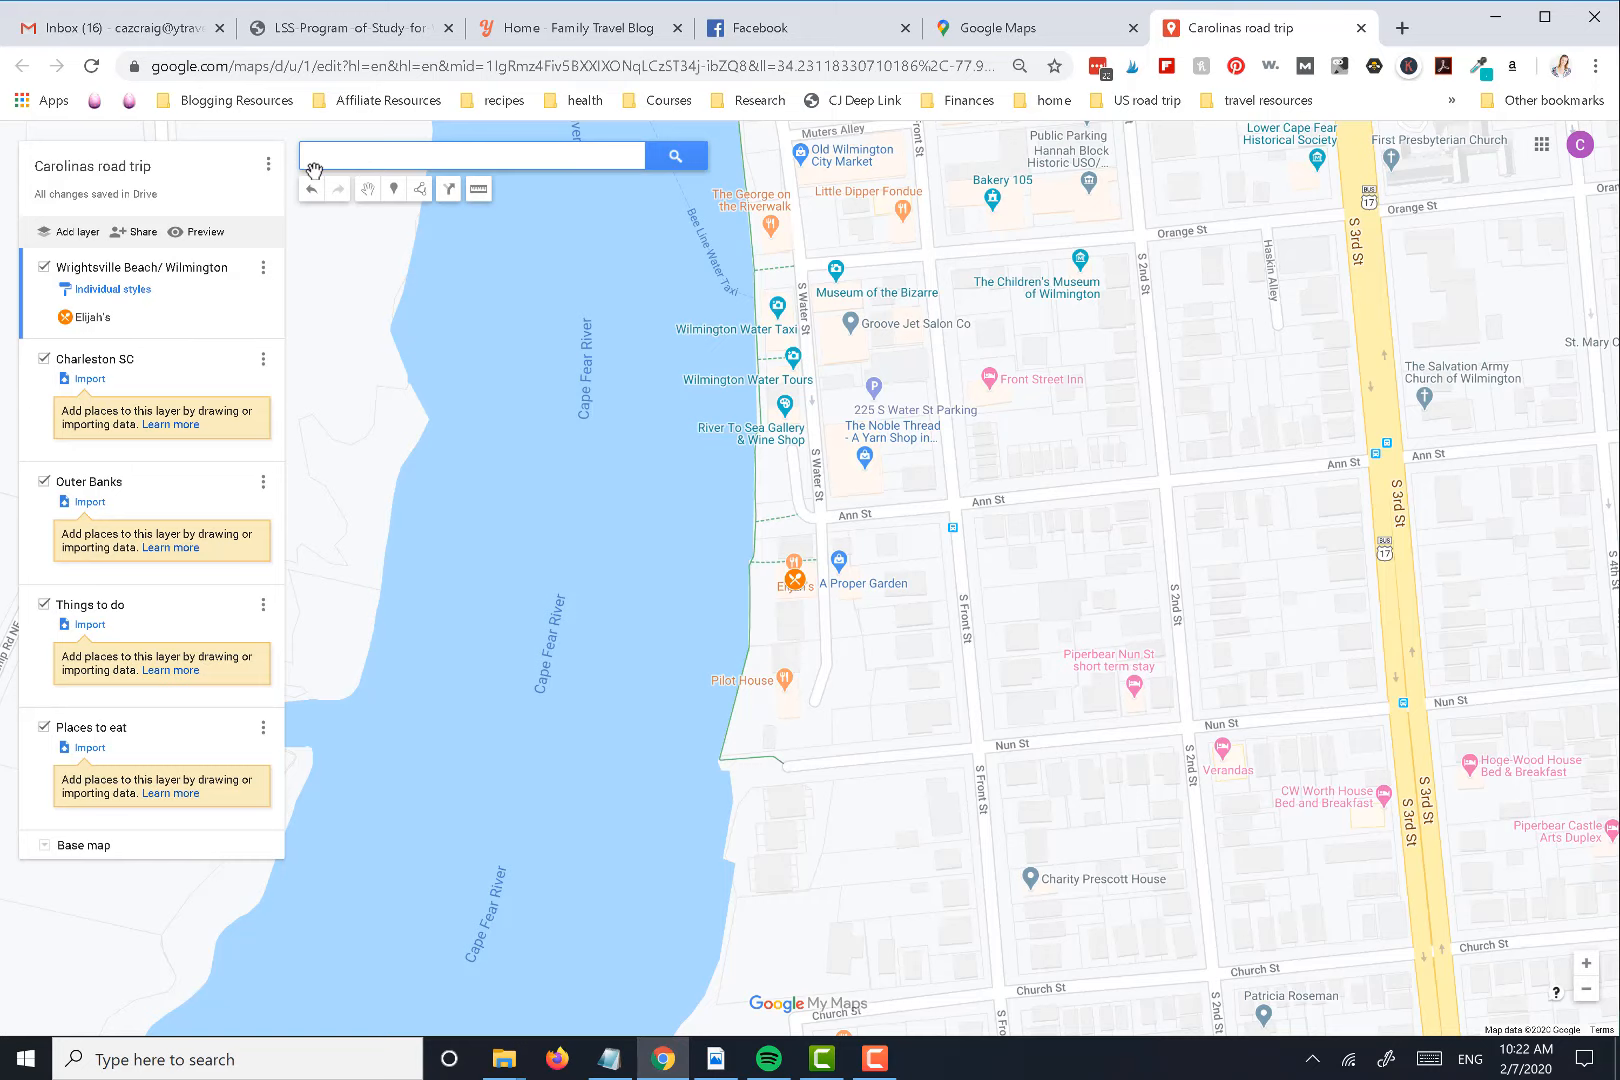
text(ightsvil)
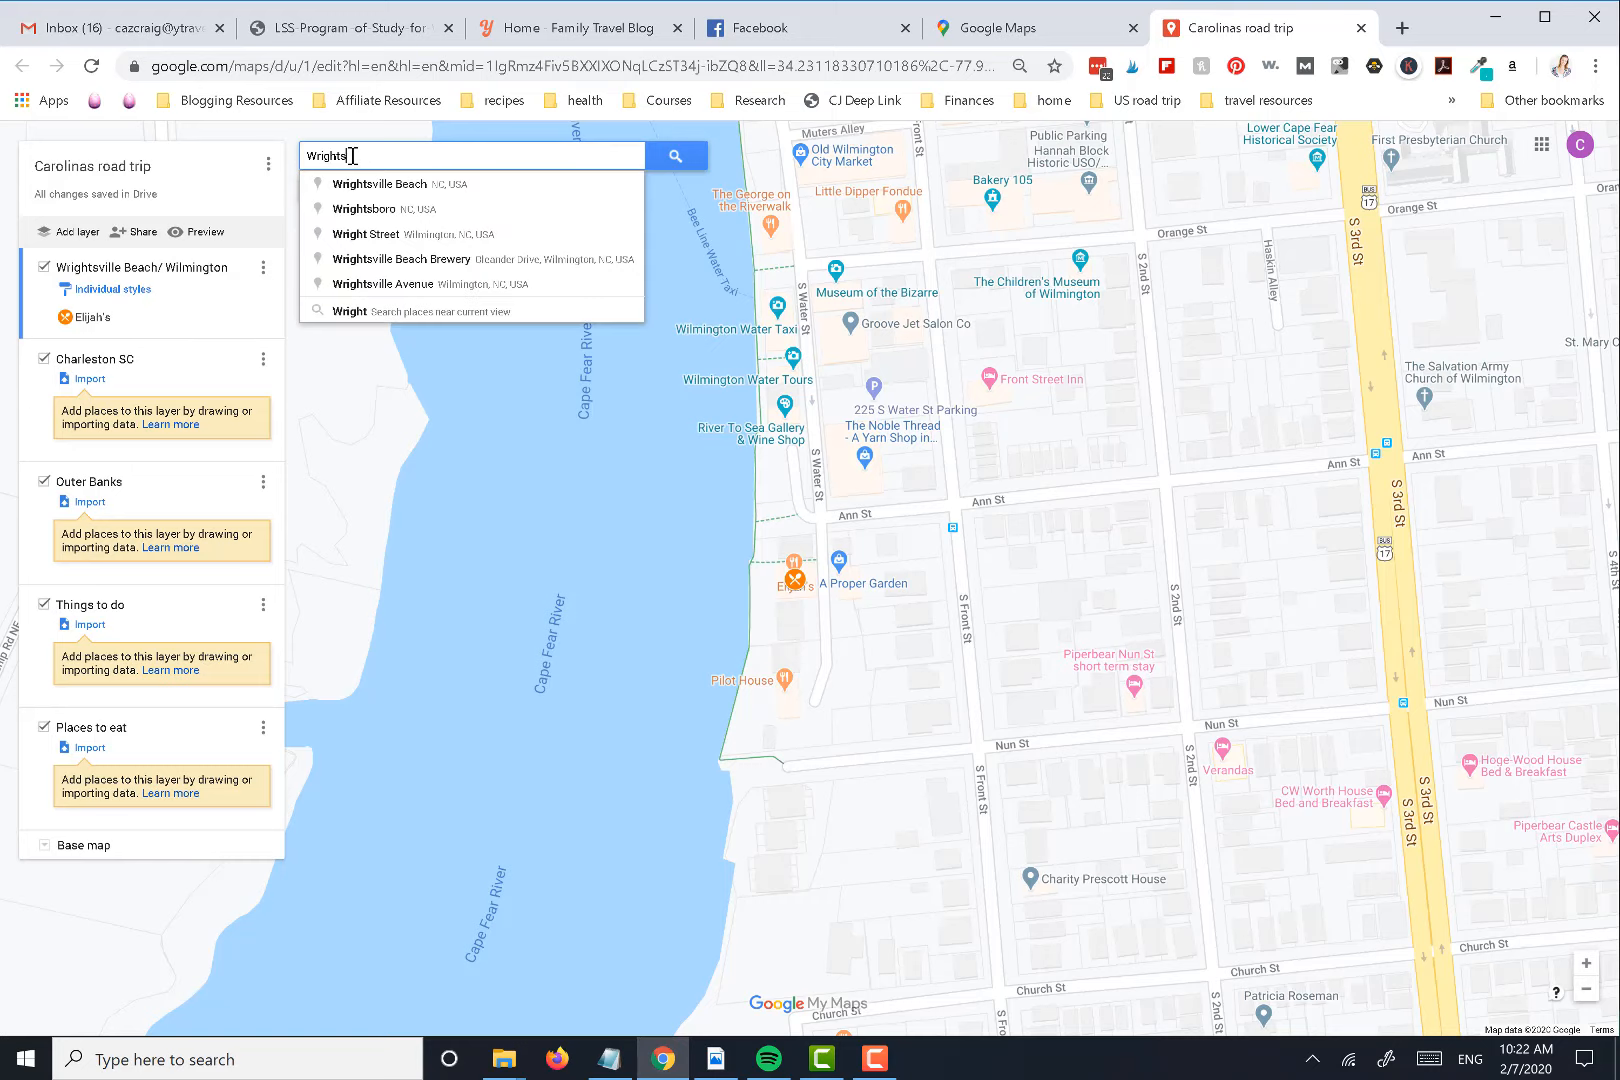
click(370, 186)
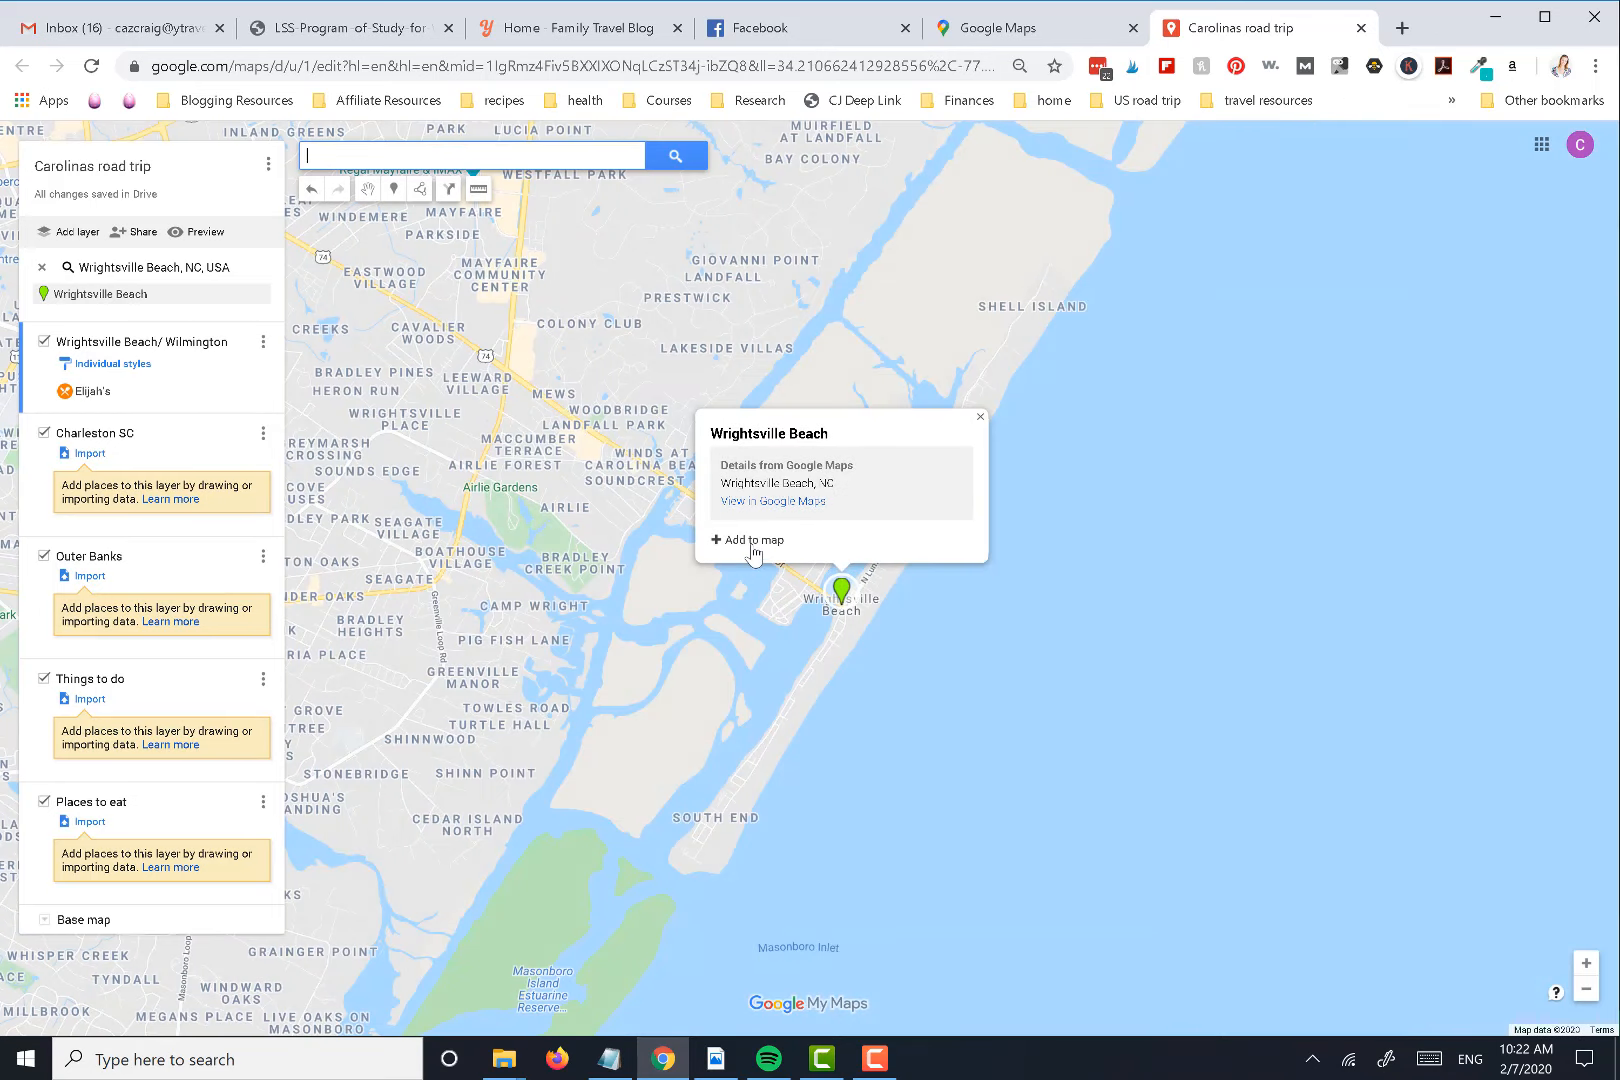
click(750, 540)
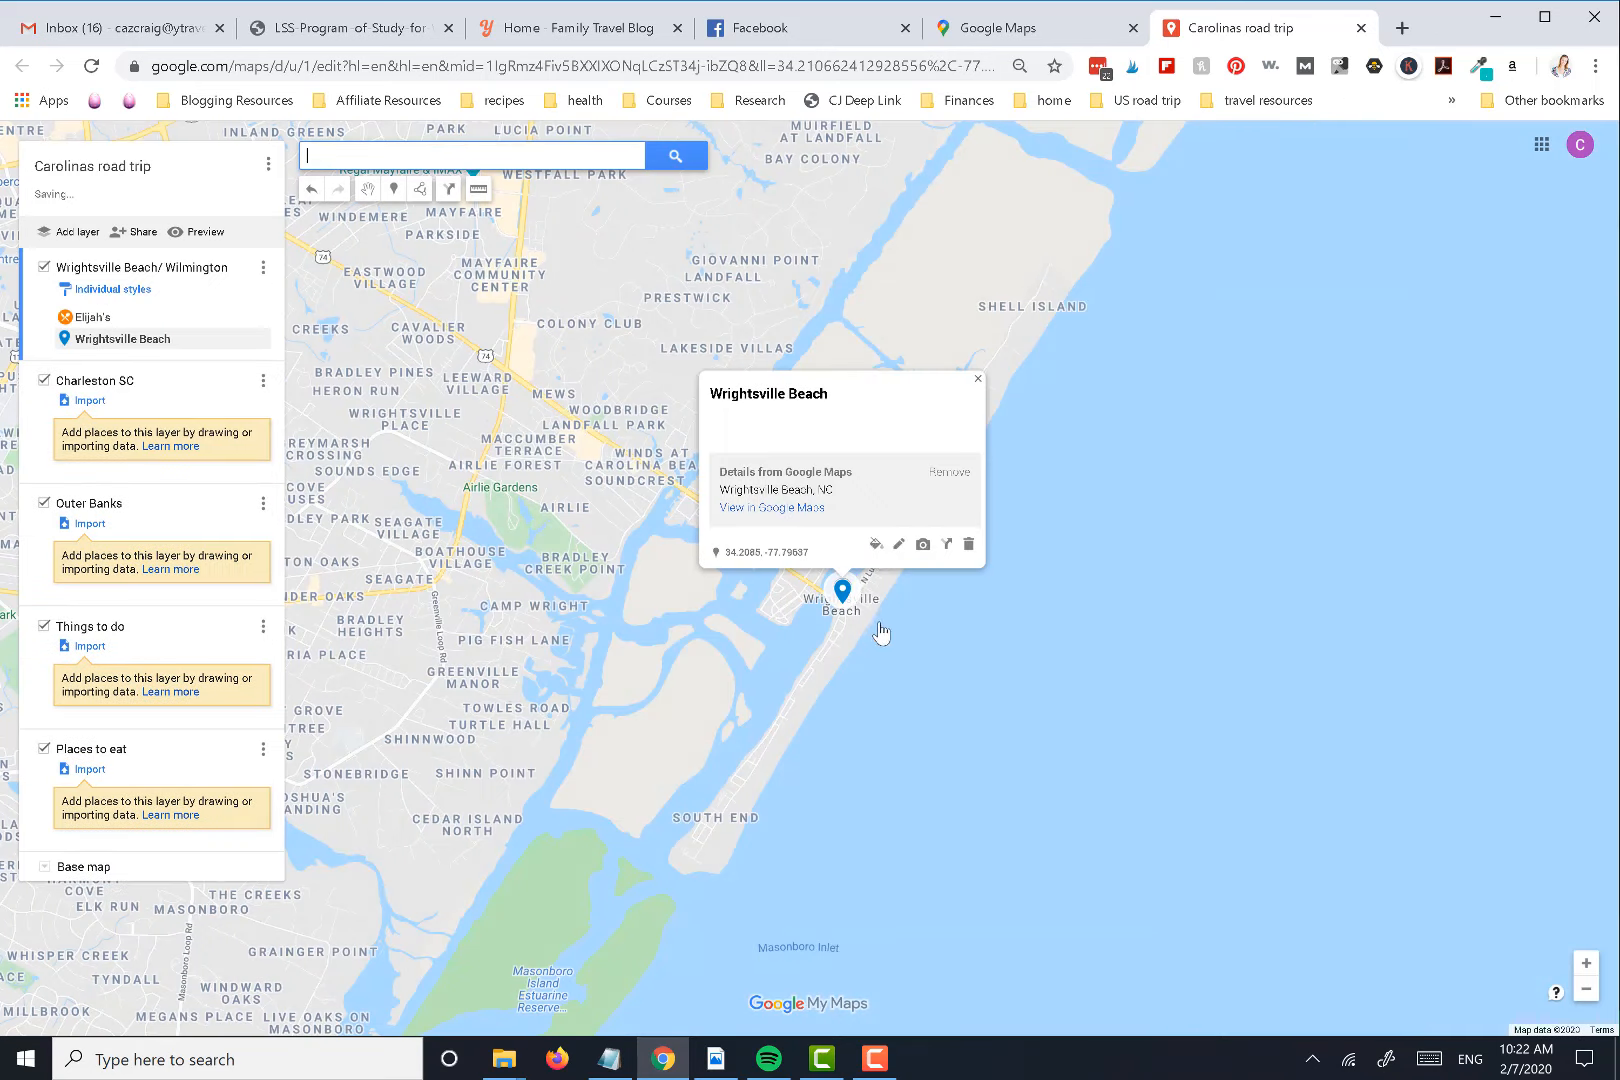
Color the Wrightsville Beach marker green, filter the icon library for "beach", and apply the beach icon
click(877, 546)
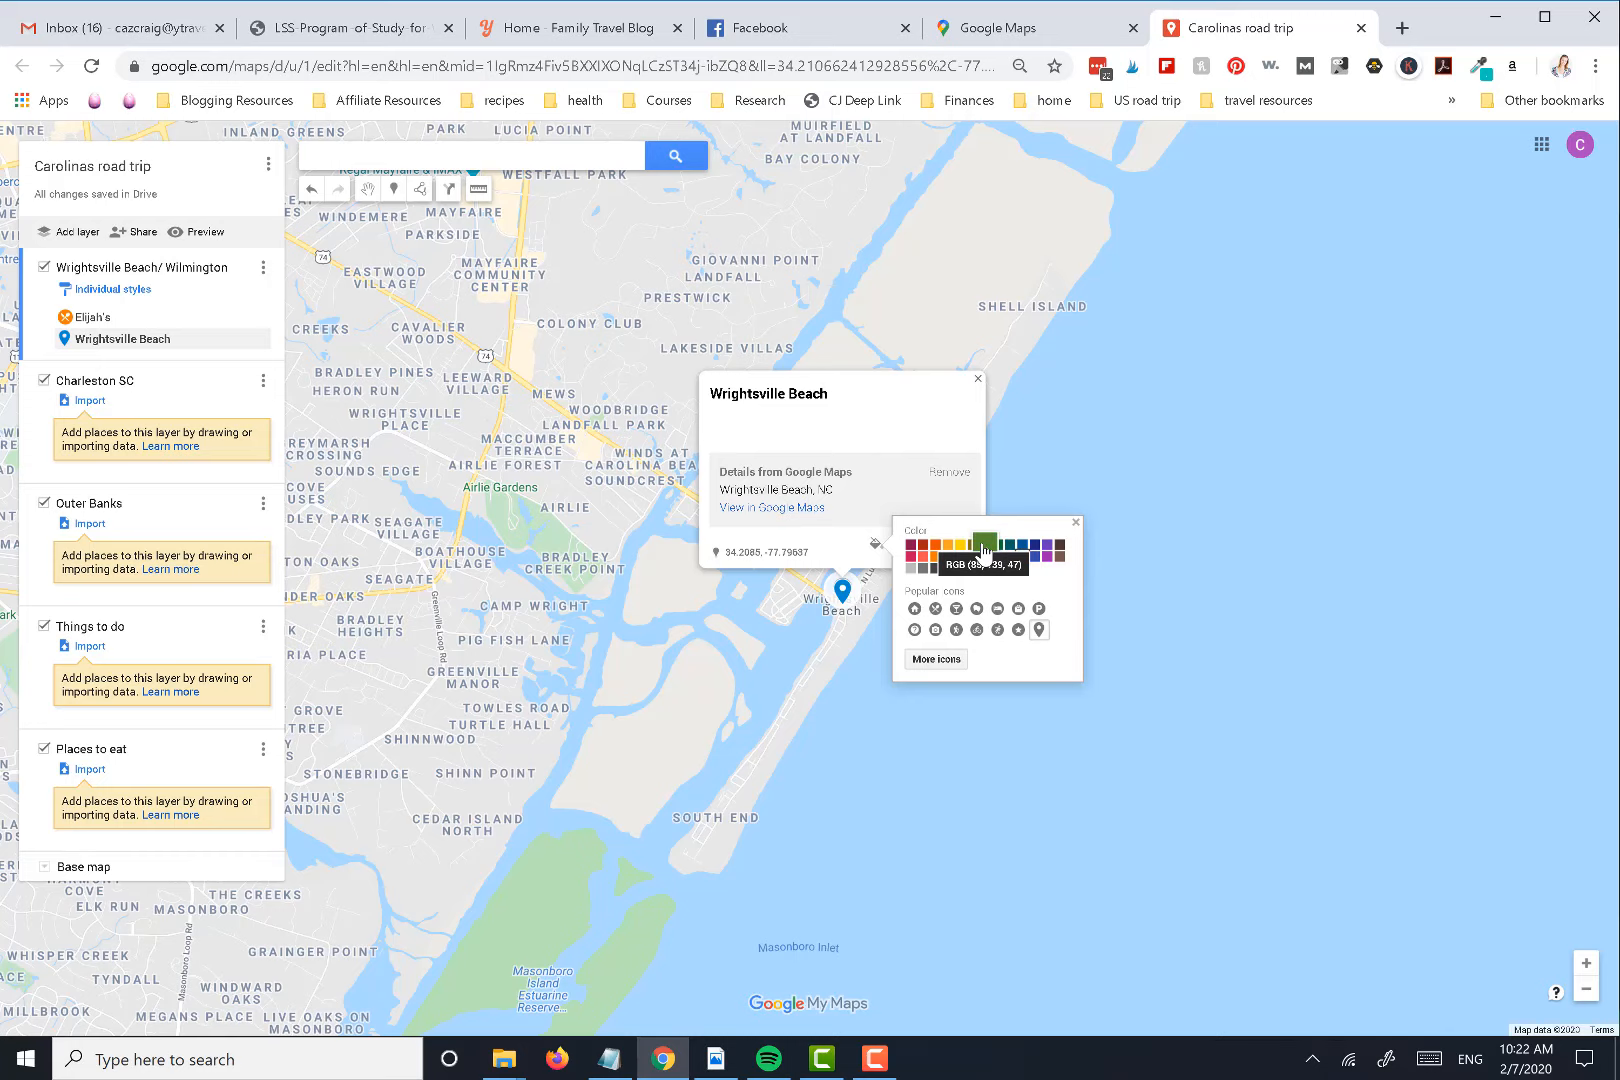
click(986, 546)
click(938, 660)
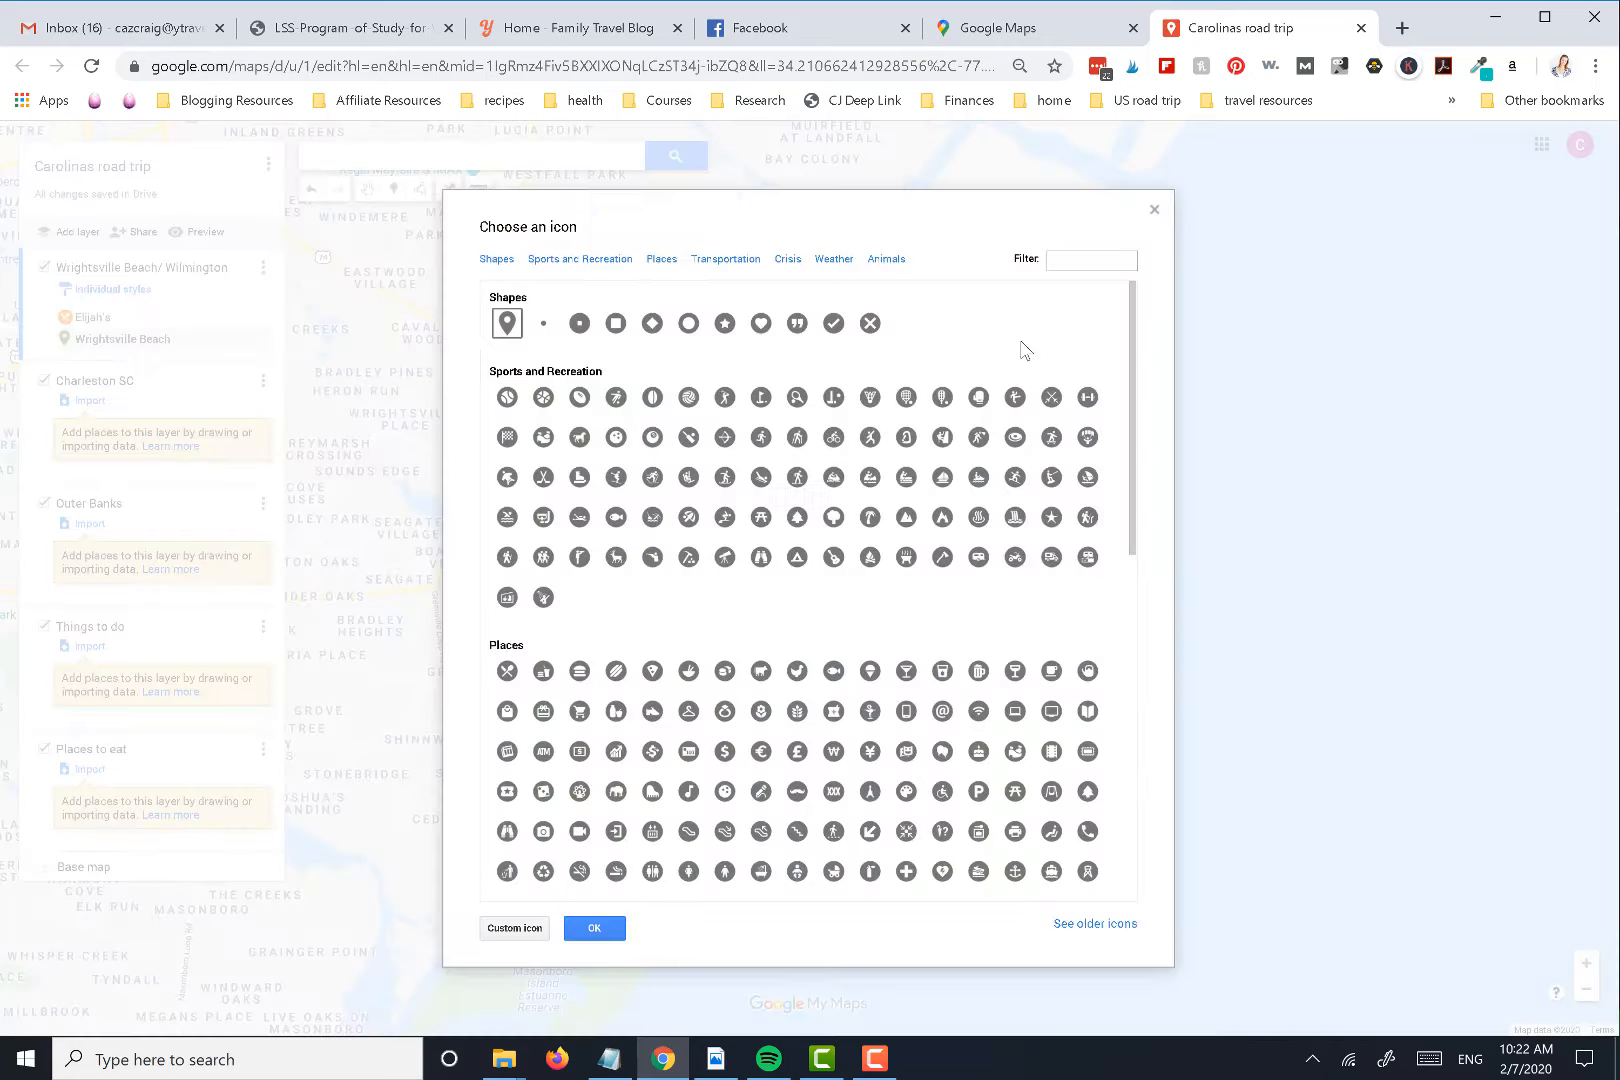
click(1078, 260)
text(beach)
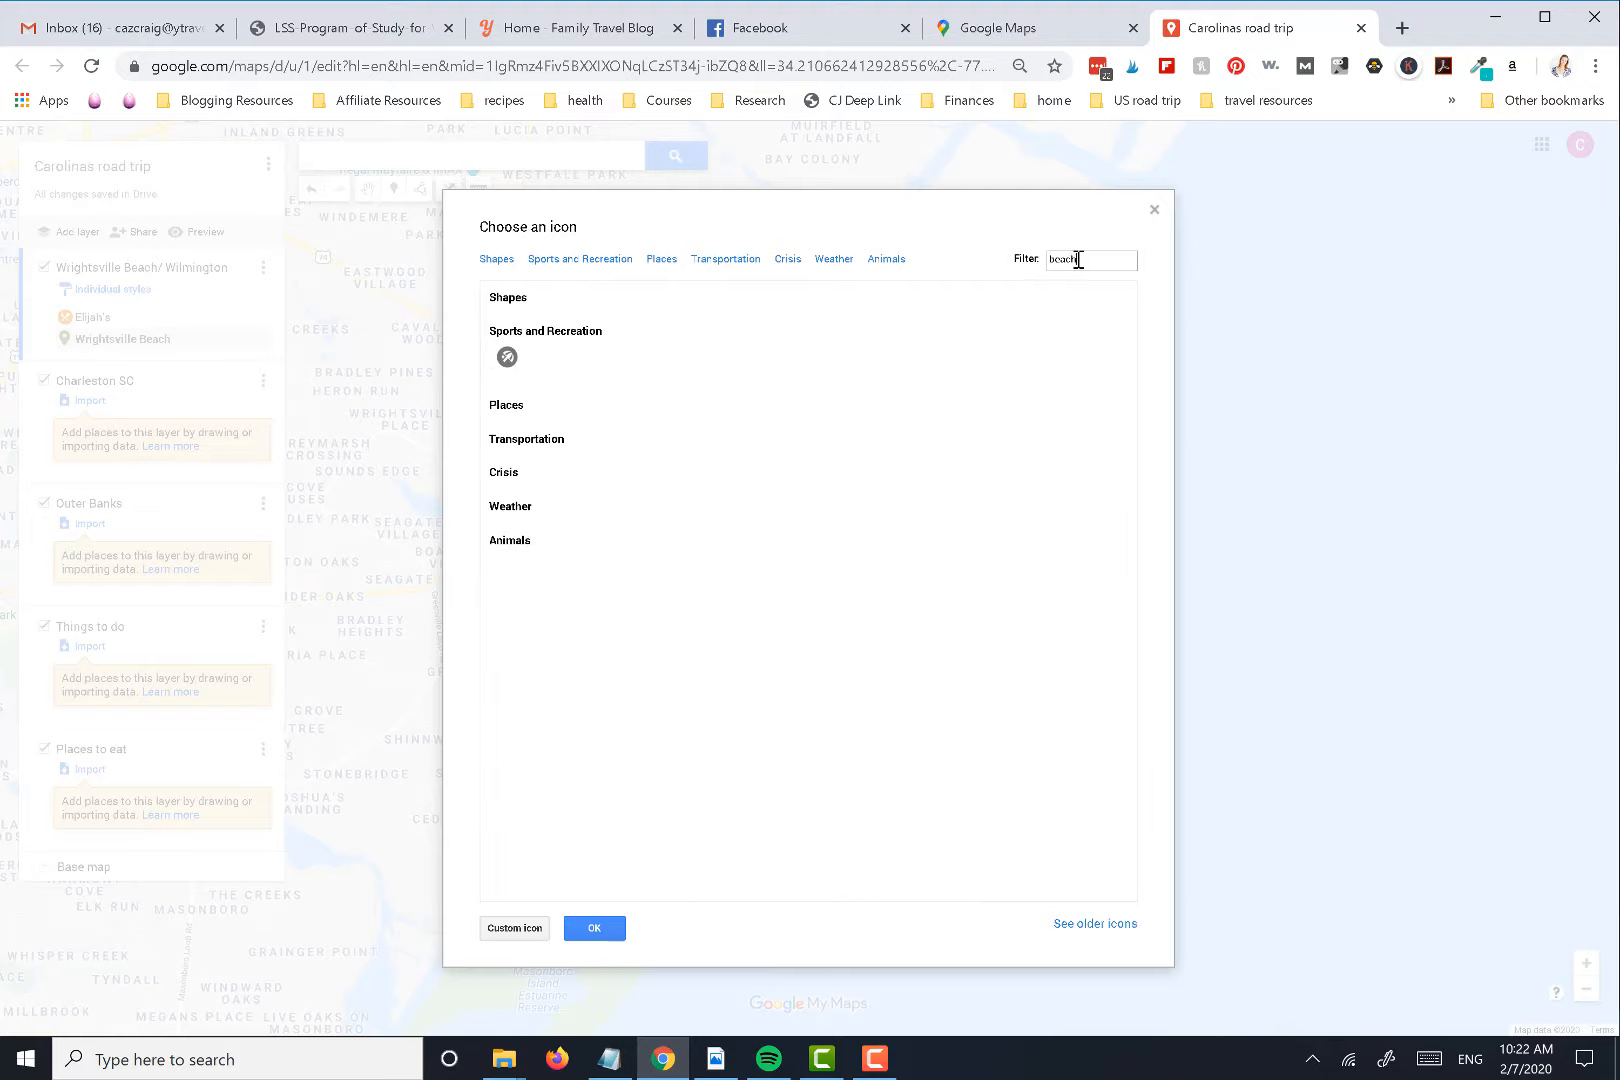
click(510, 356)
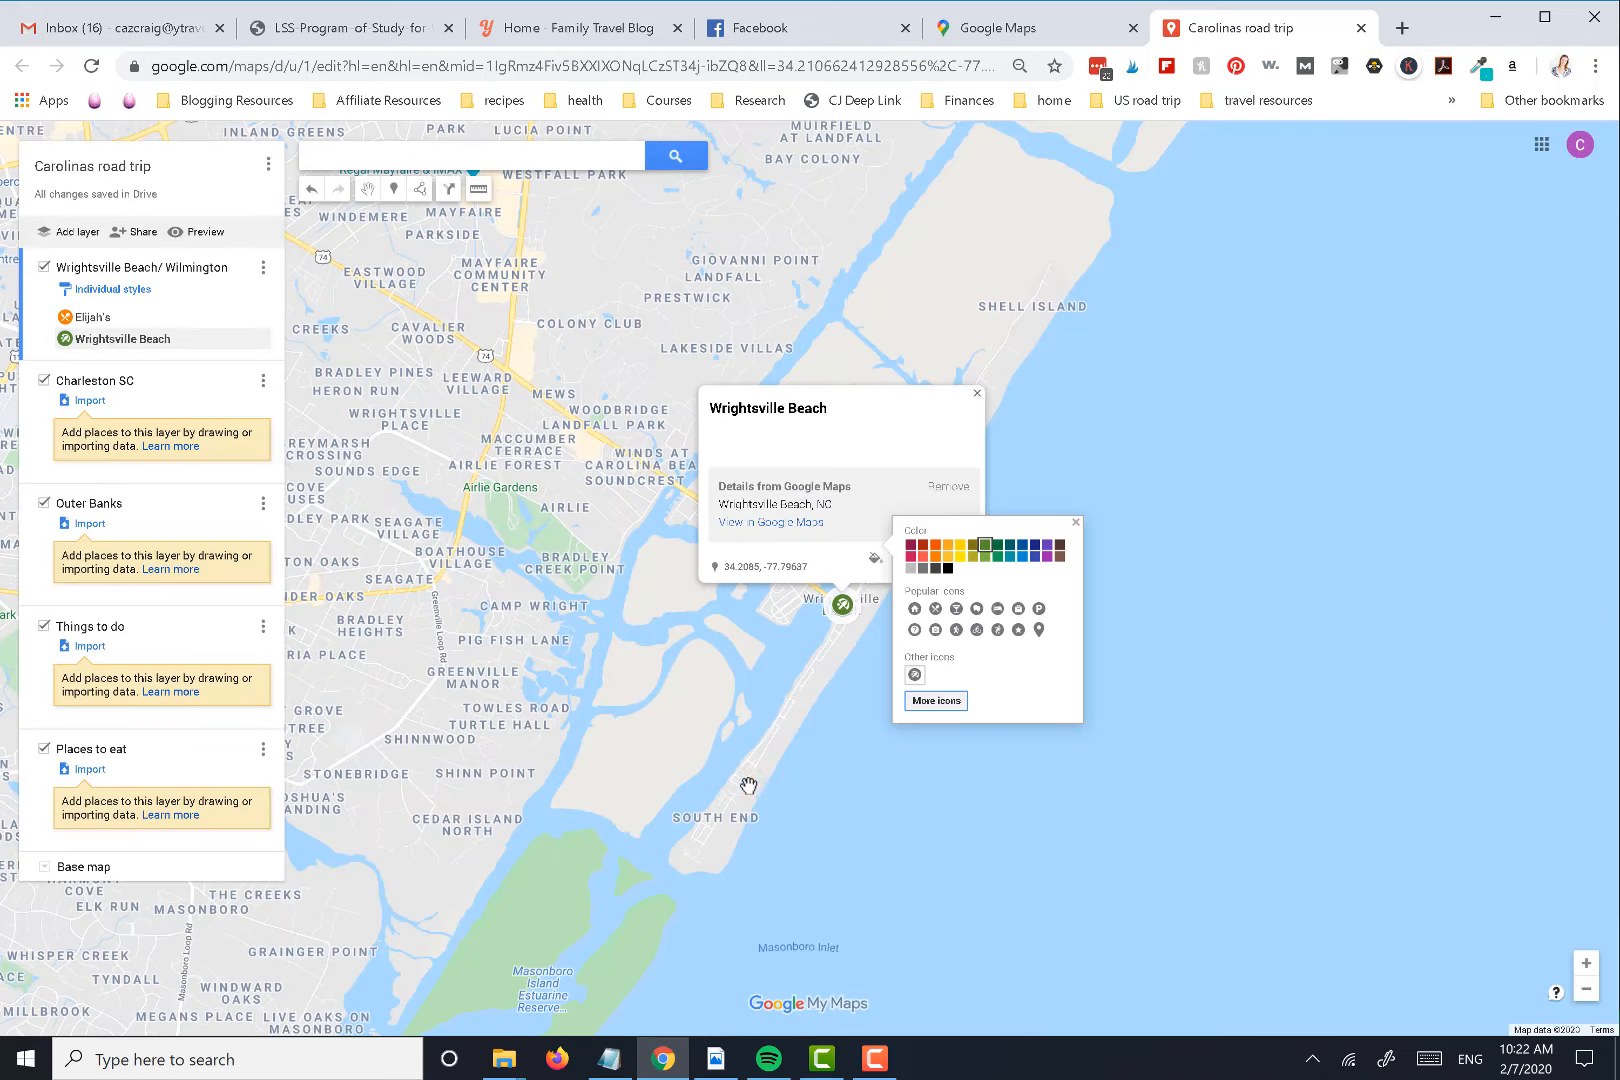
click(369, 146)
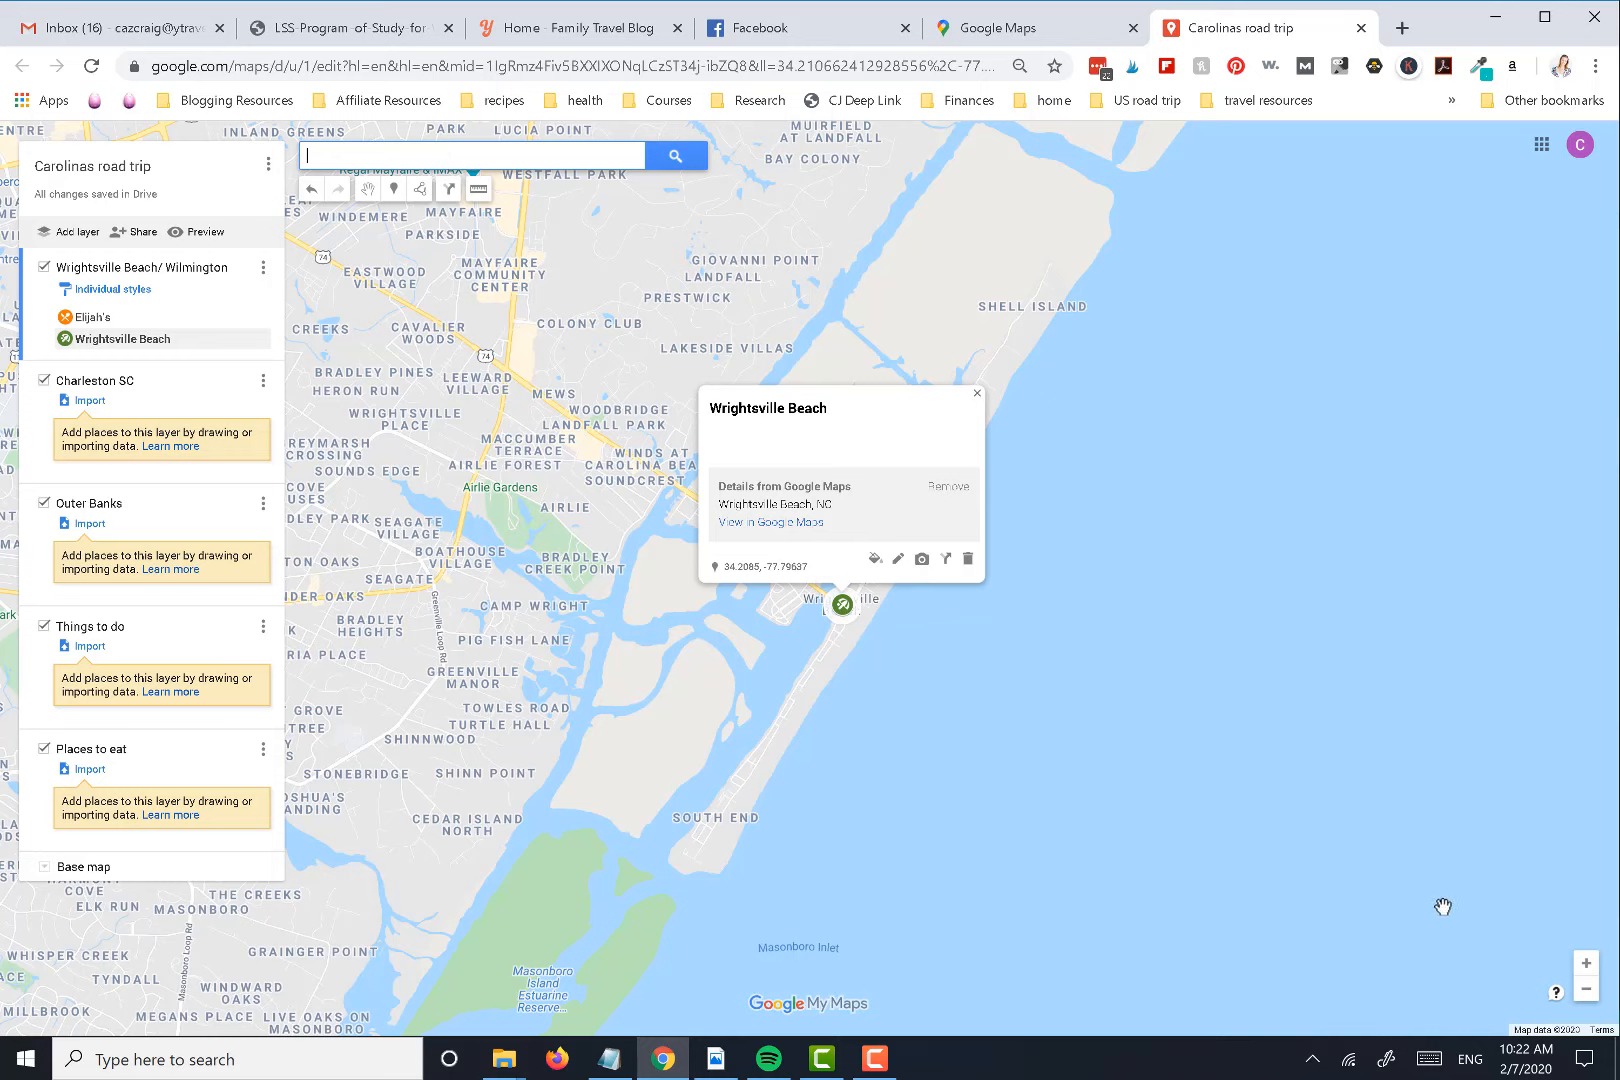
Find Battleship North Carolina on the map beside the Cape Fear River and add it to the Wrightsville Beach/ Wilmington layer
click(1586, 989)
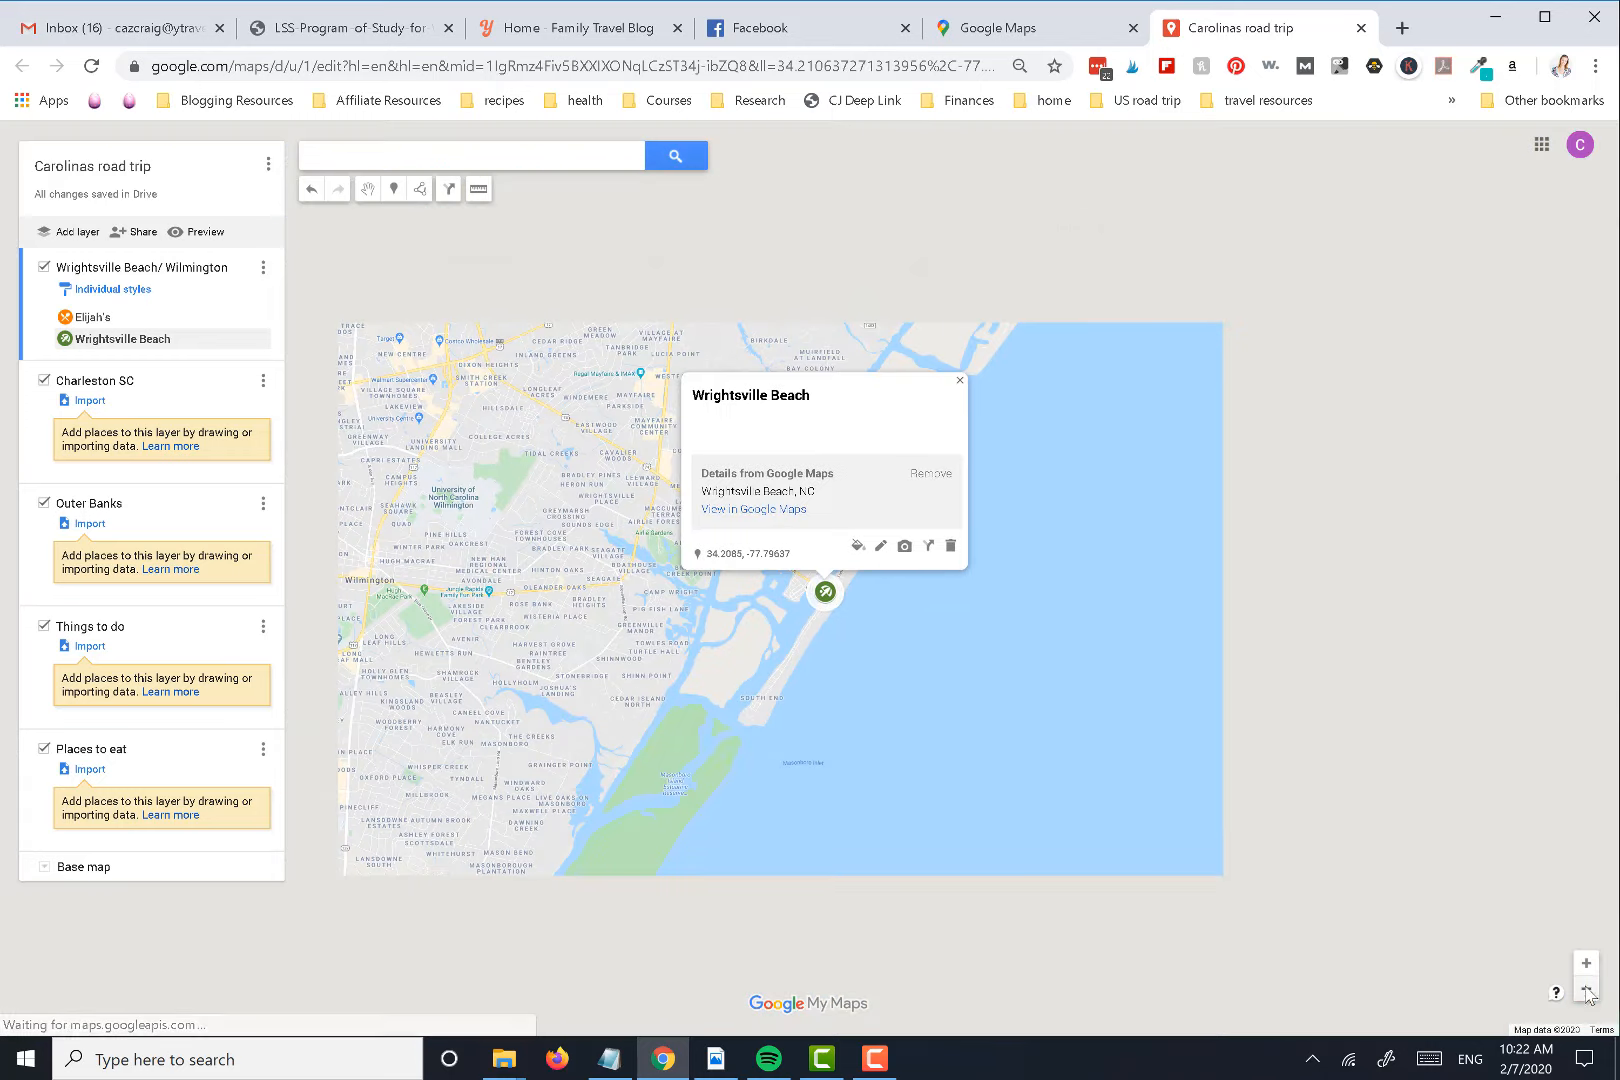
scroll(580, 710, down, 1)
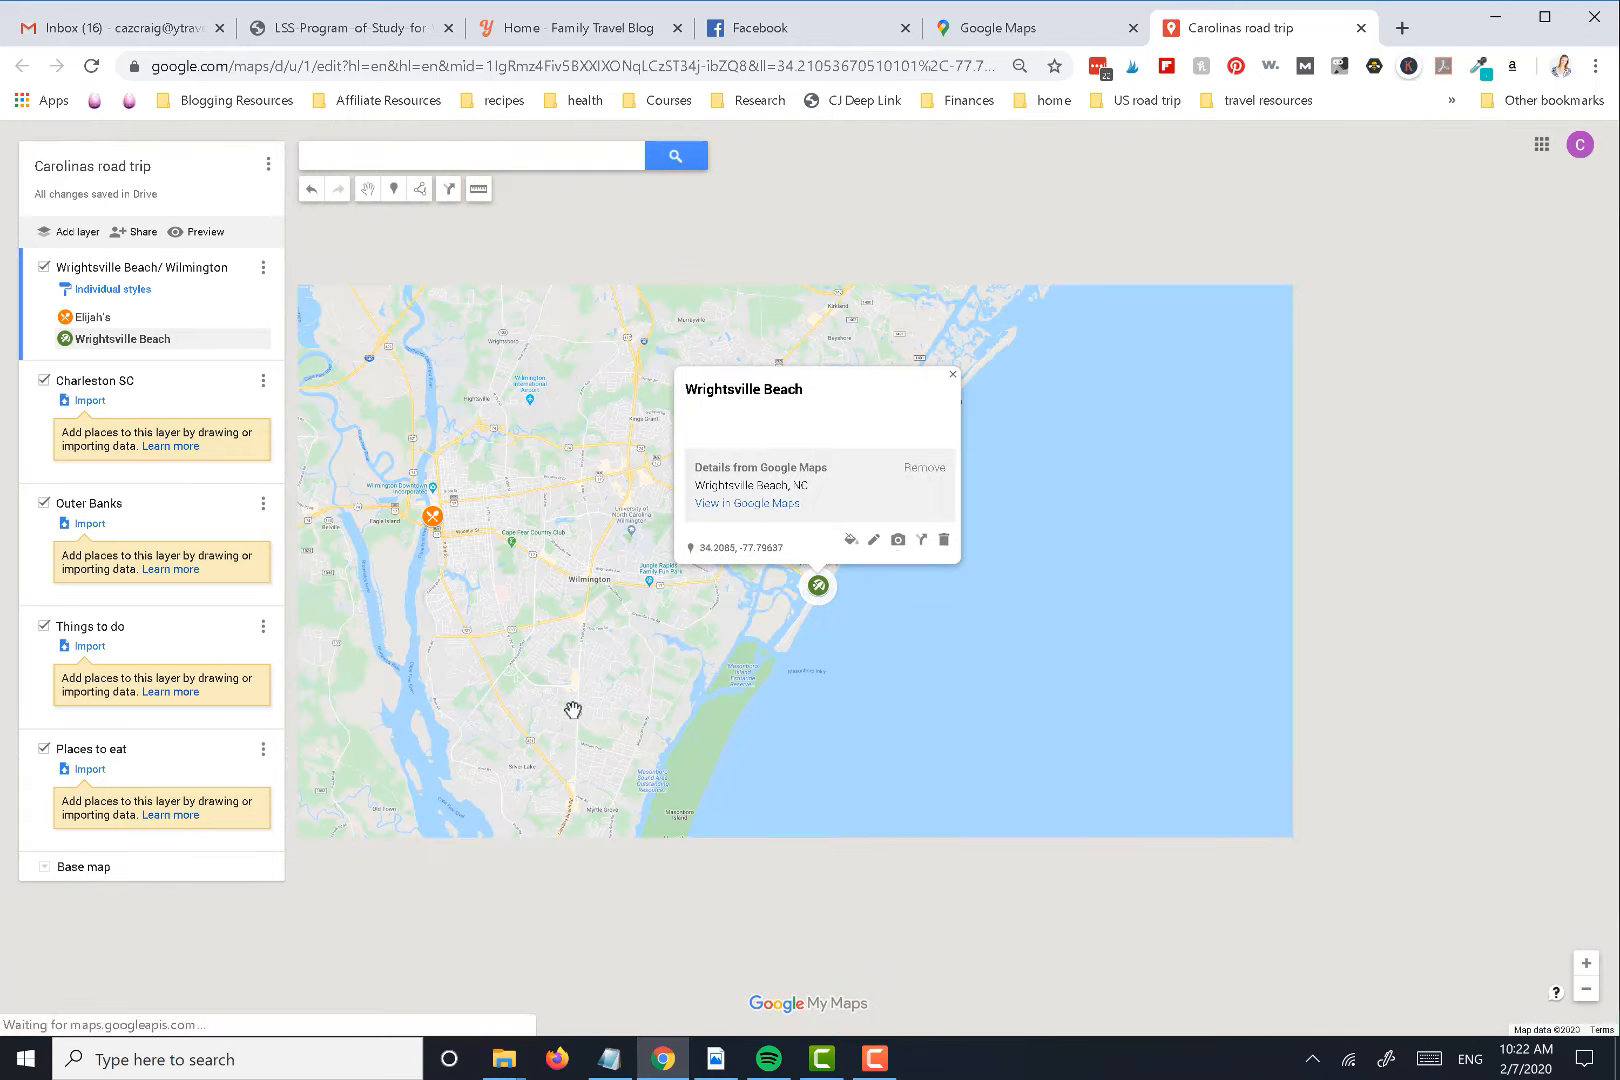
mouse_move(479, 628)
mouse_down()
mouse_move(551, 594)
mouse_move(776, 711)
mouse_up()
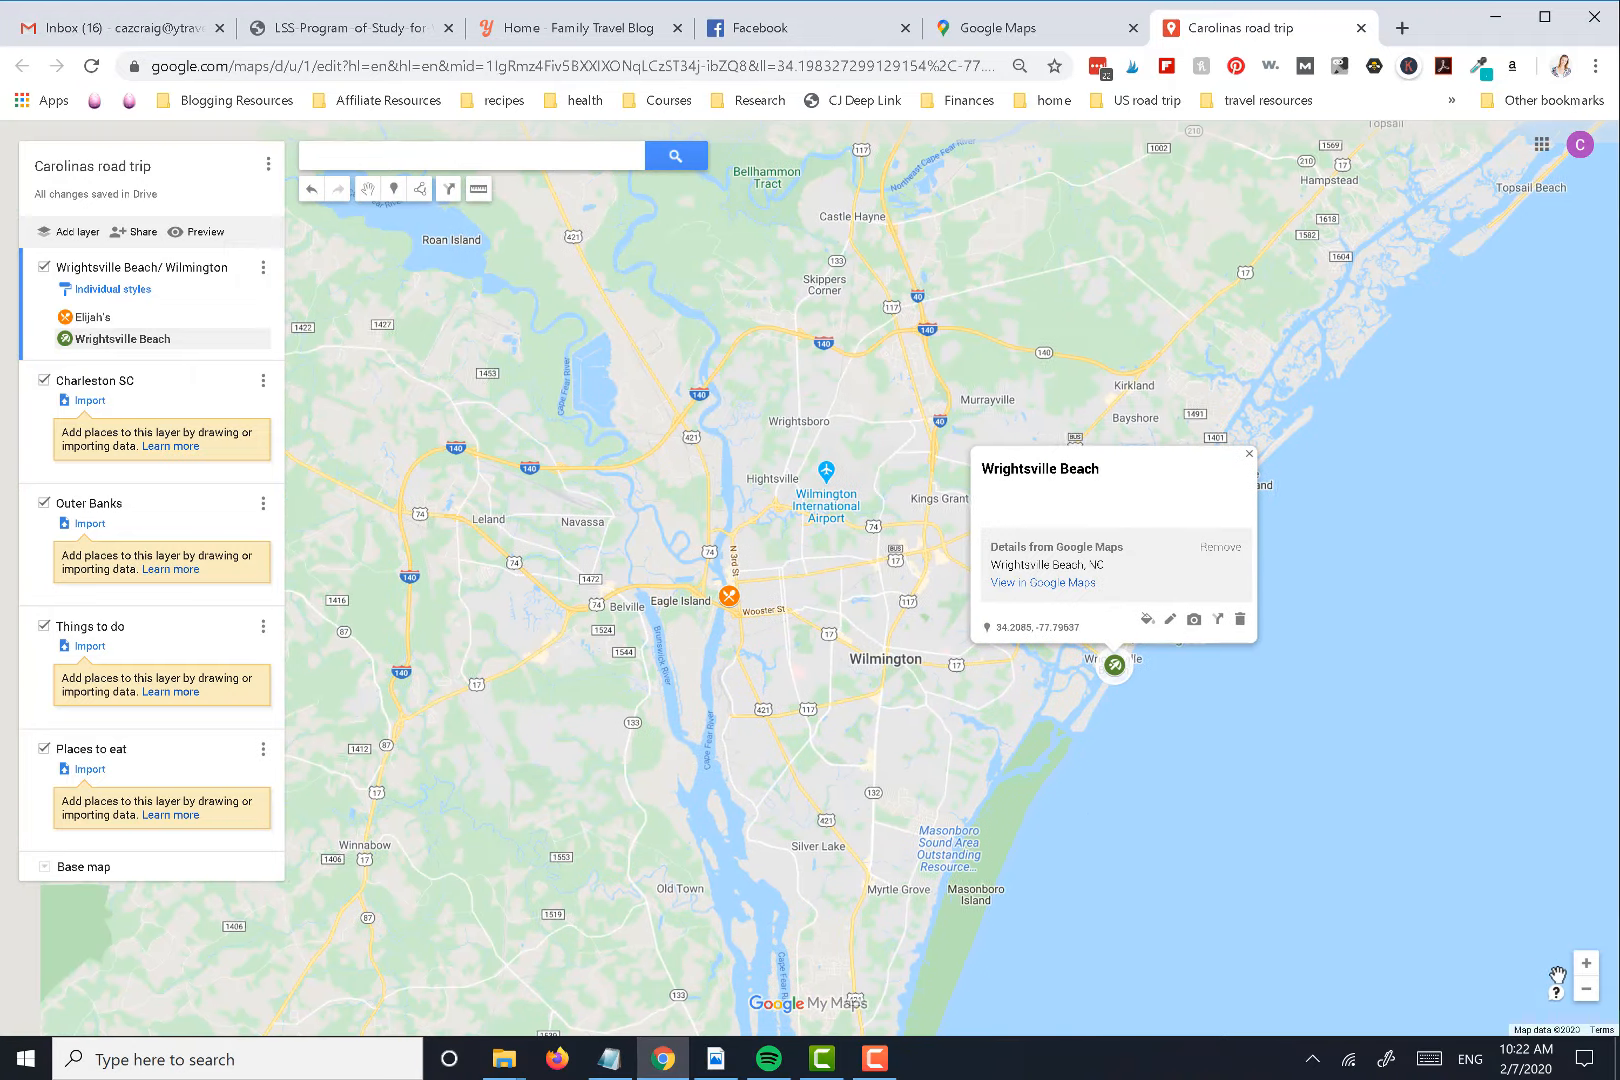
click(1586, 965)
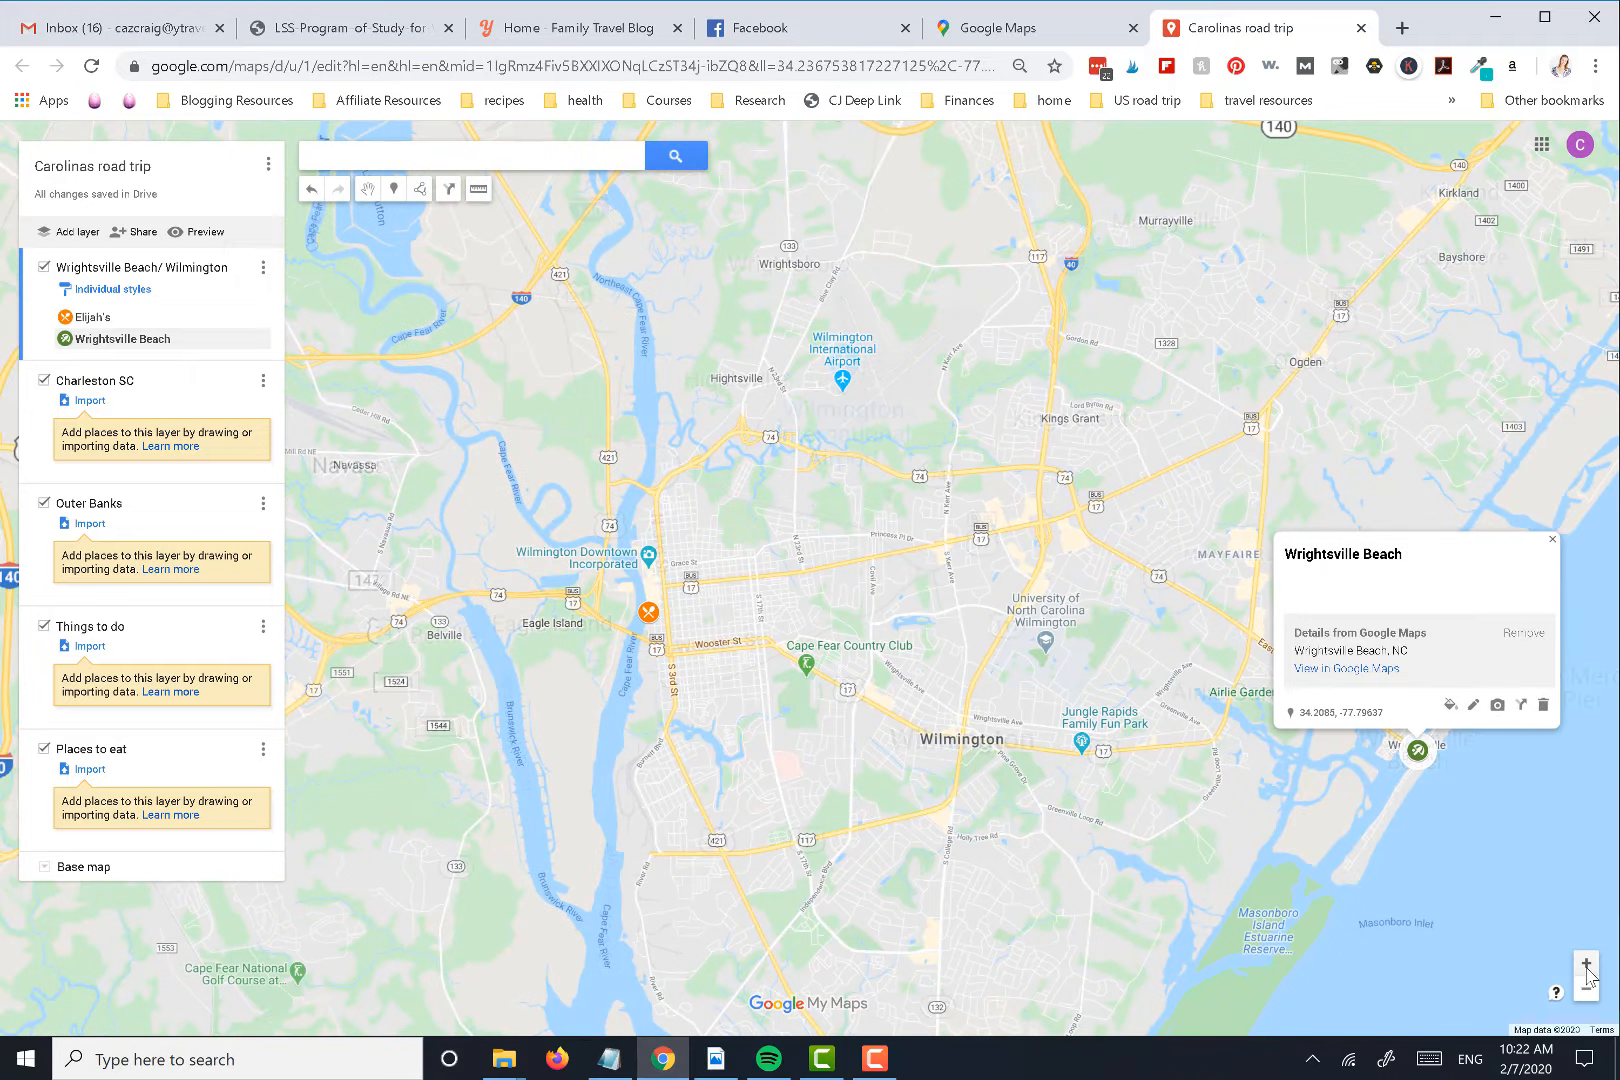
click(1586, 965)
drag(542, 514, 757, 718)
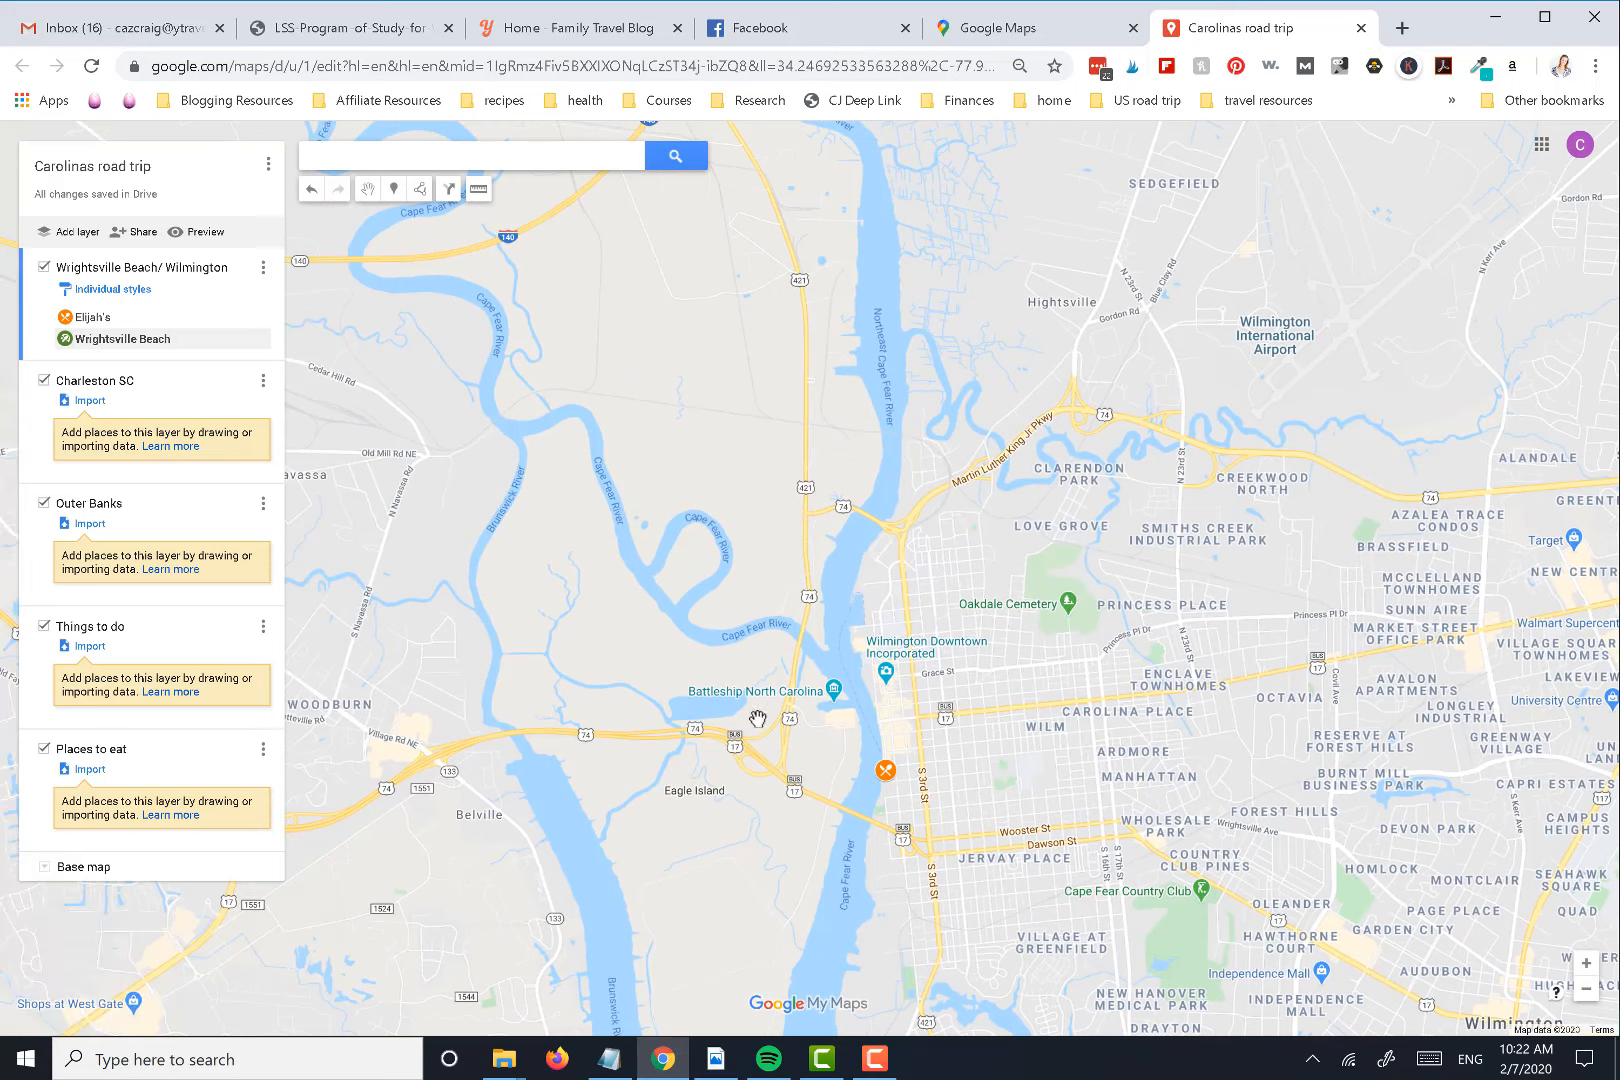
click(835, 710)
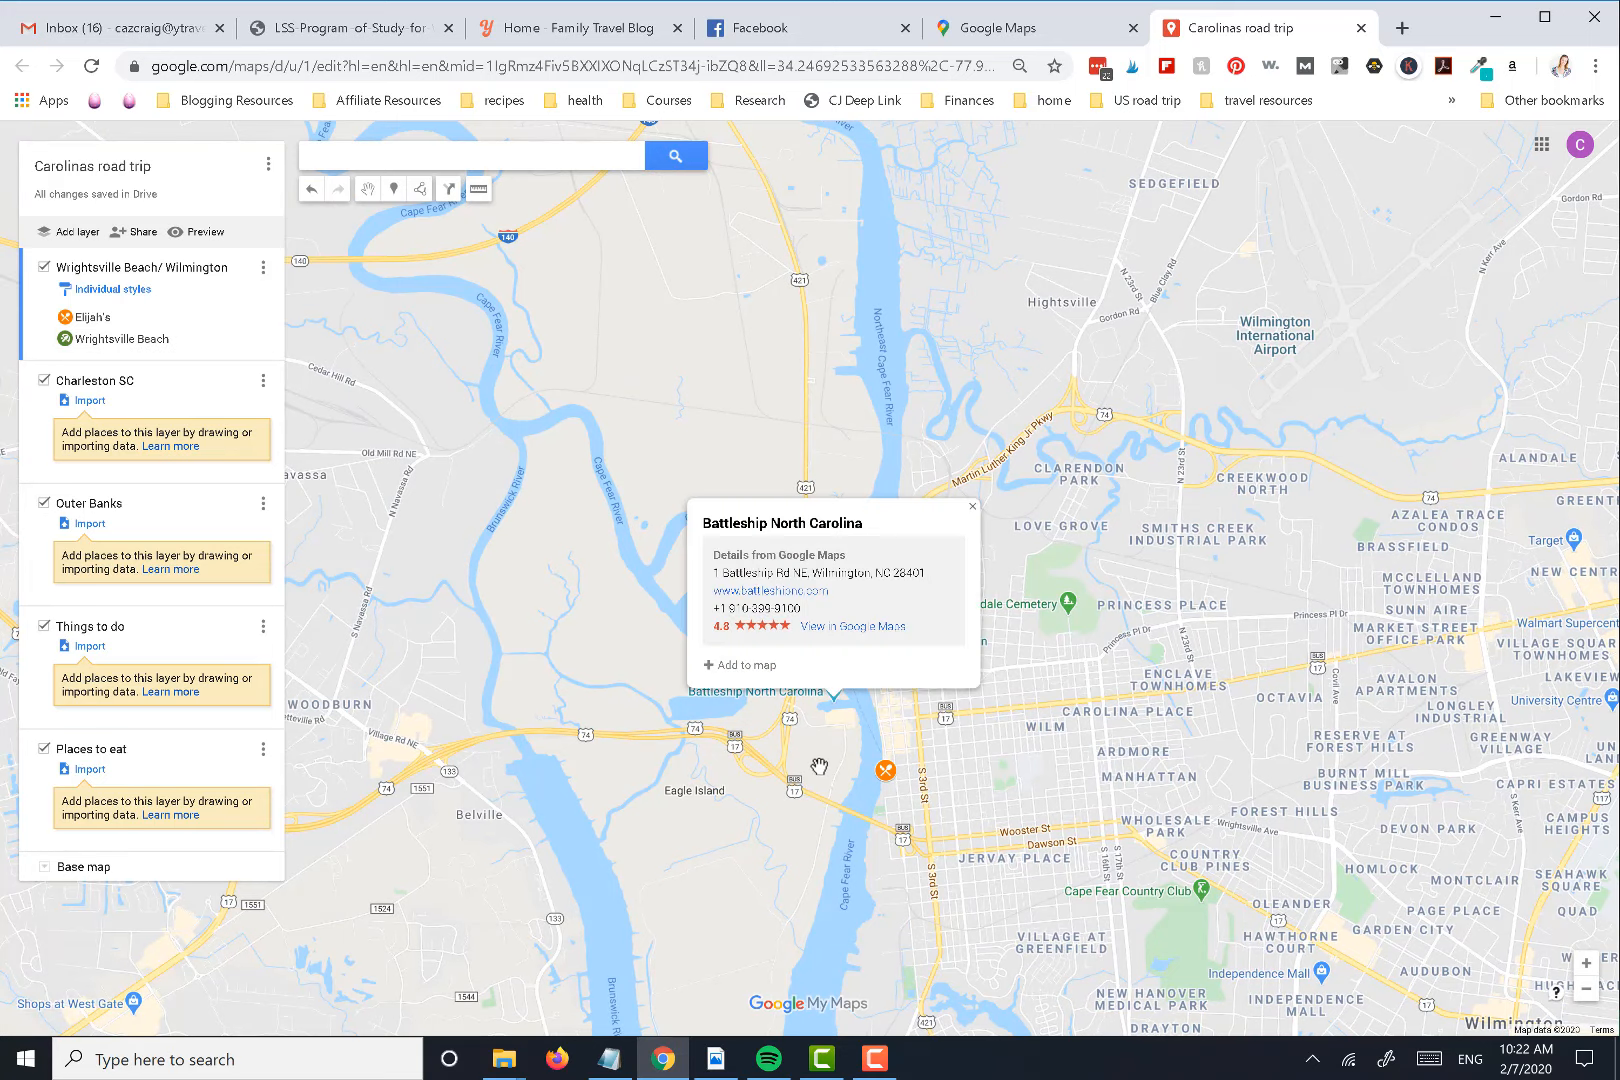
click(738, 665)
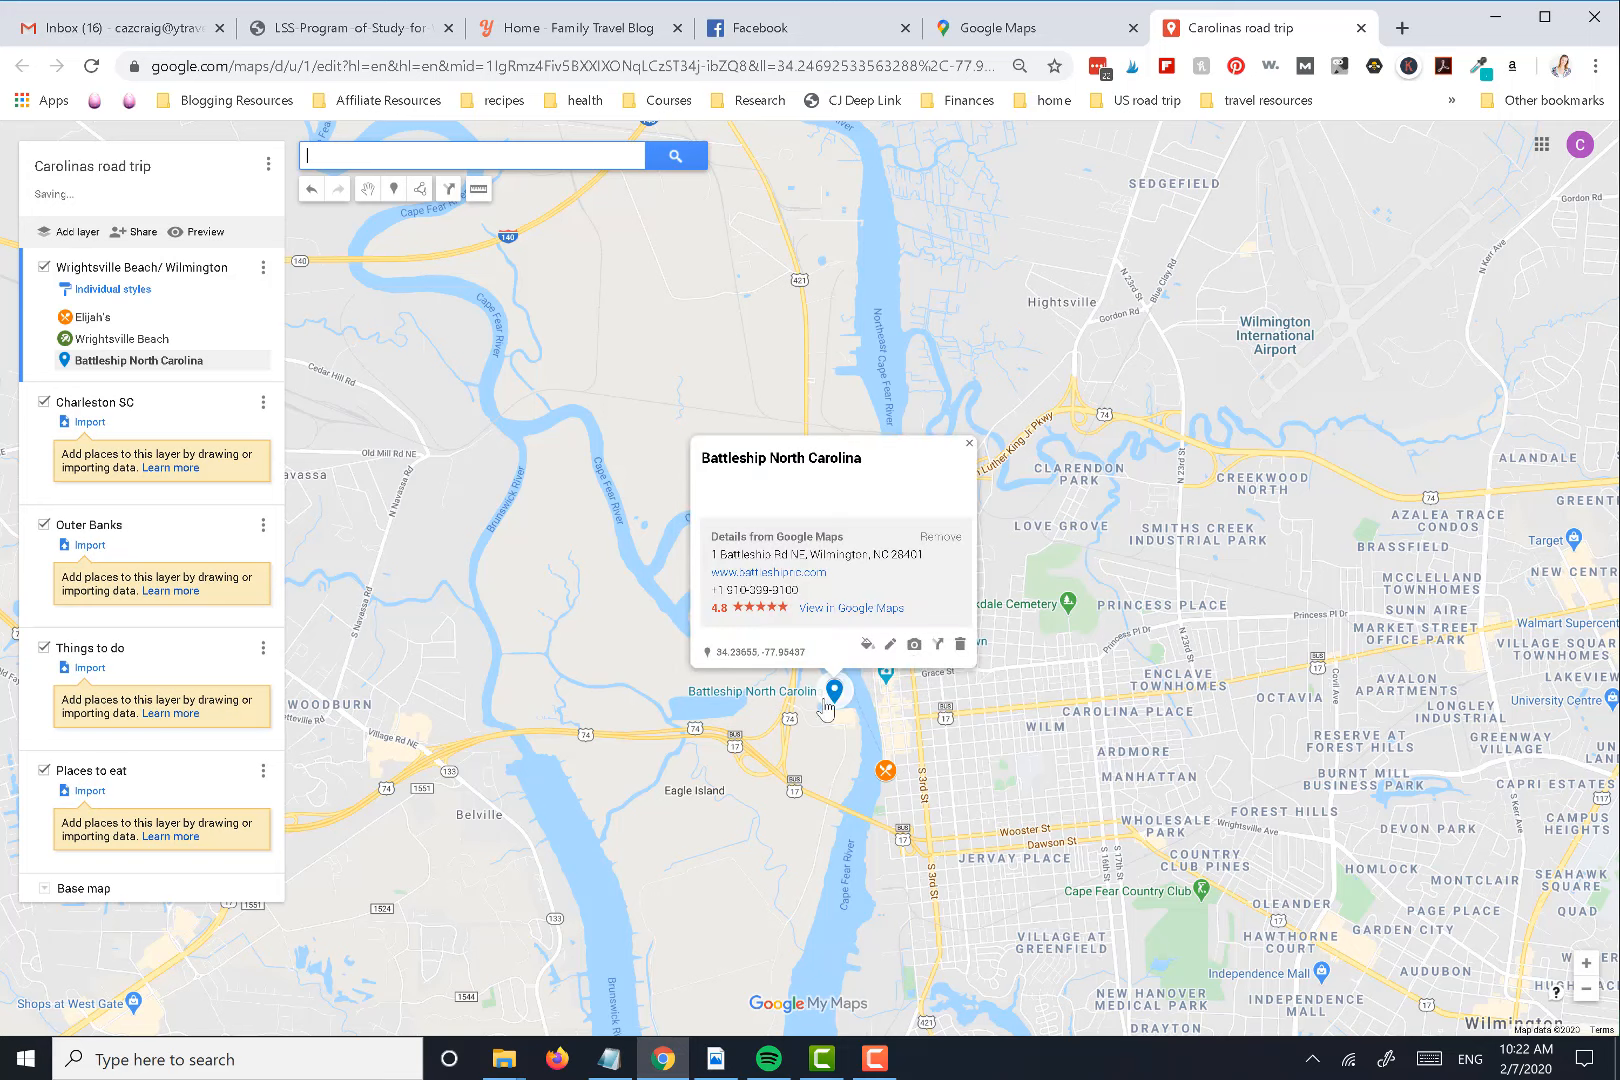
Color the Battleship North Carolina marker yellow, filter the icon library for "mus", apply the museum building icon, and close its details
click(868, 646)
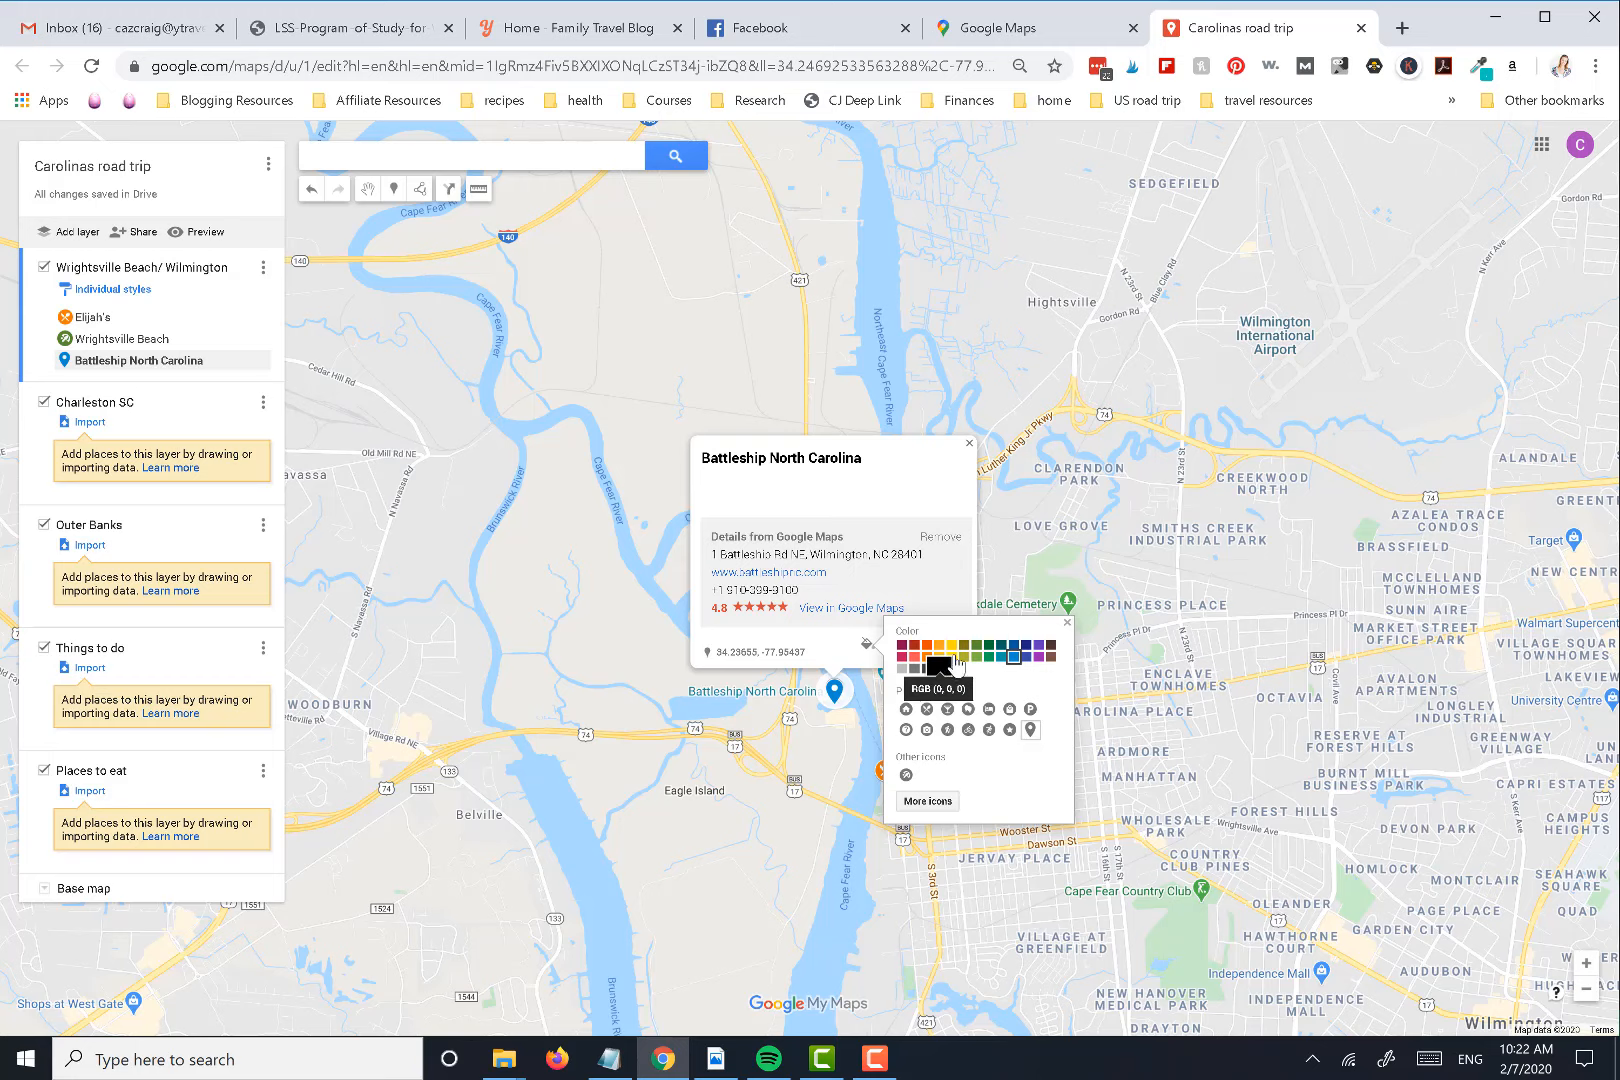
click(951, 657)
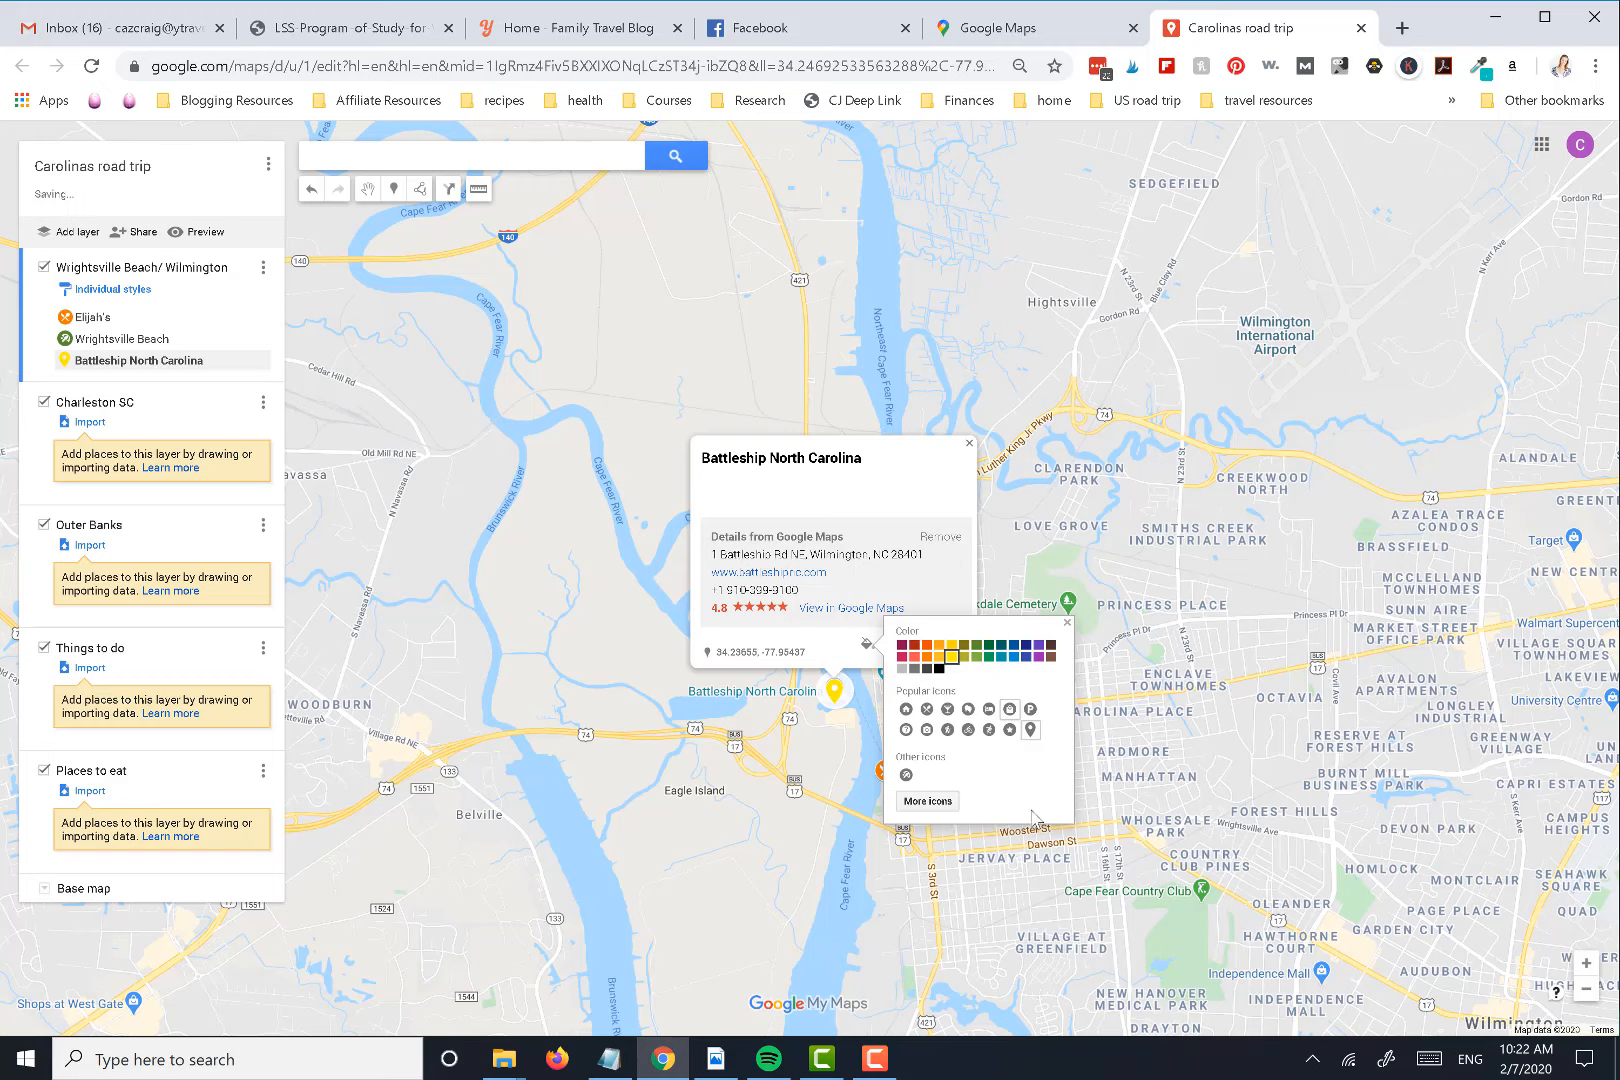
click(938, 802)
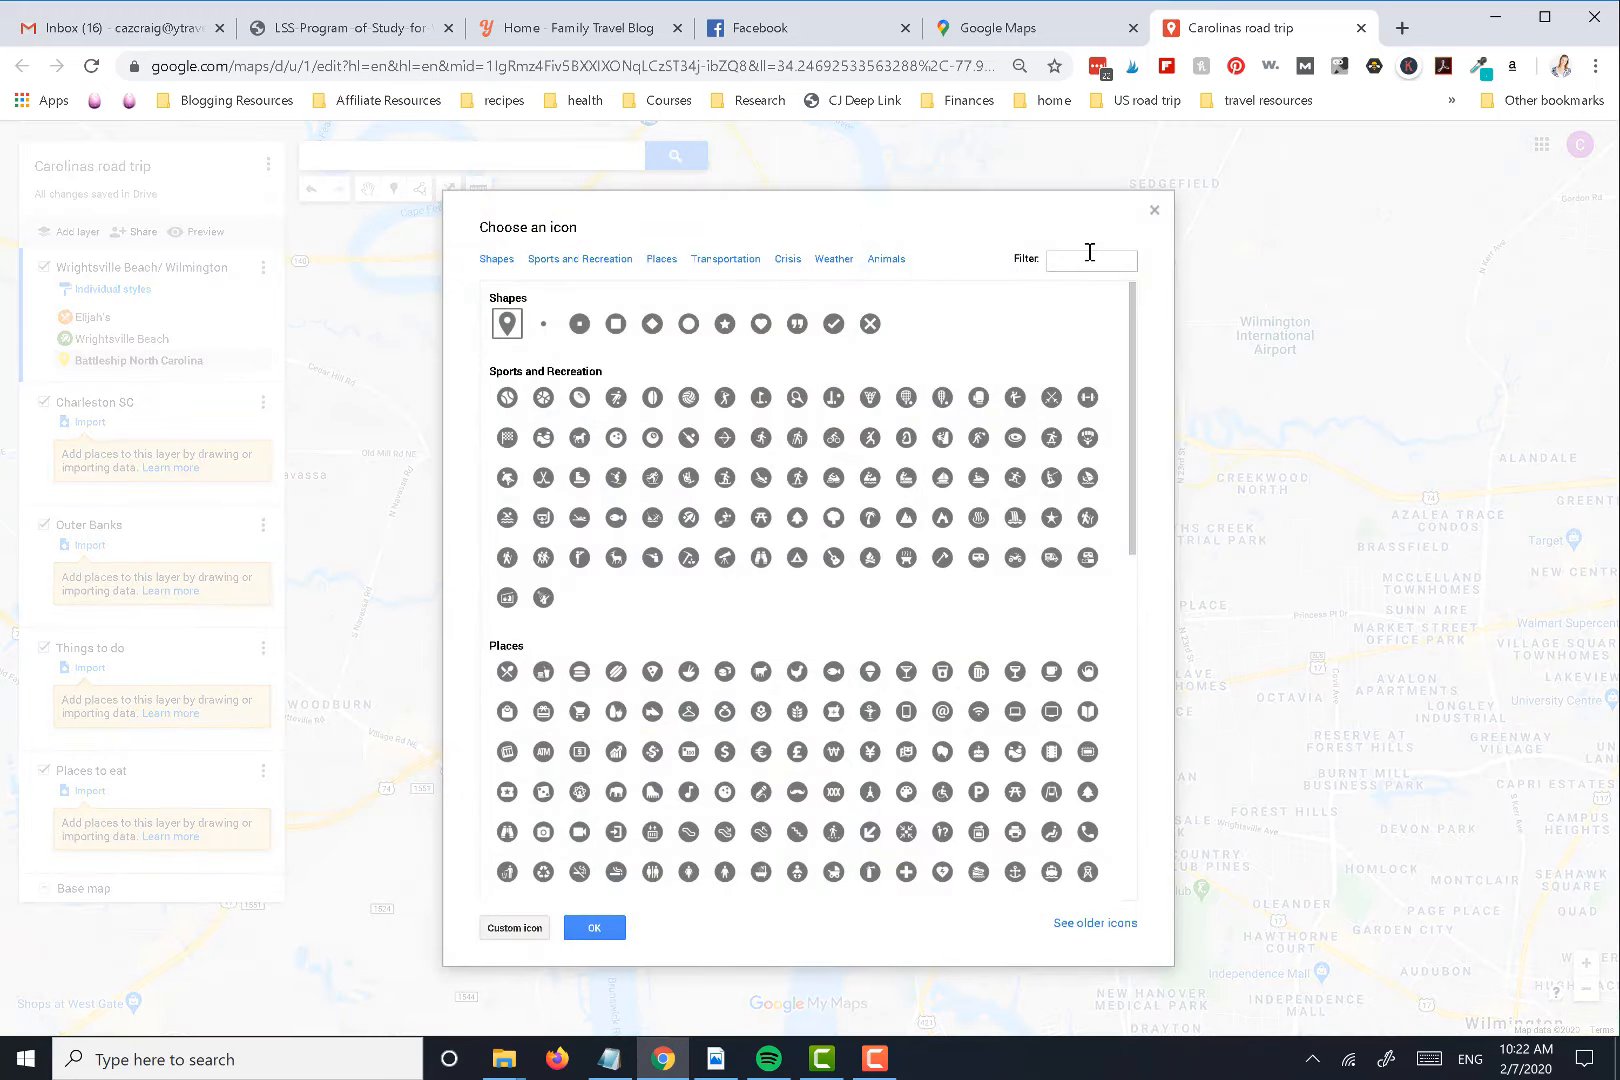
text(musuem)
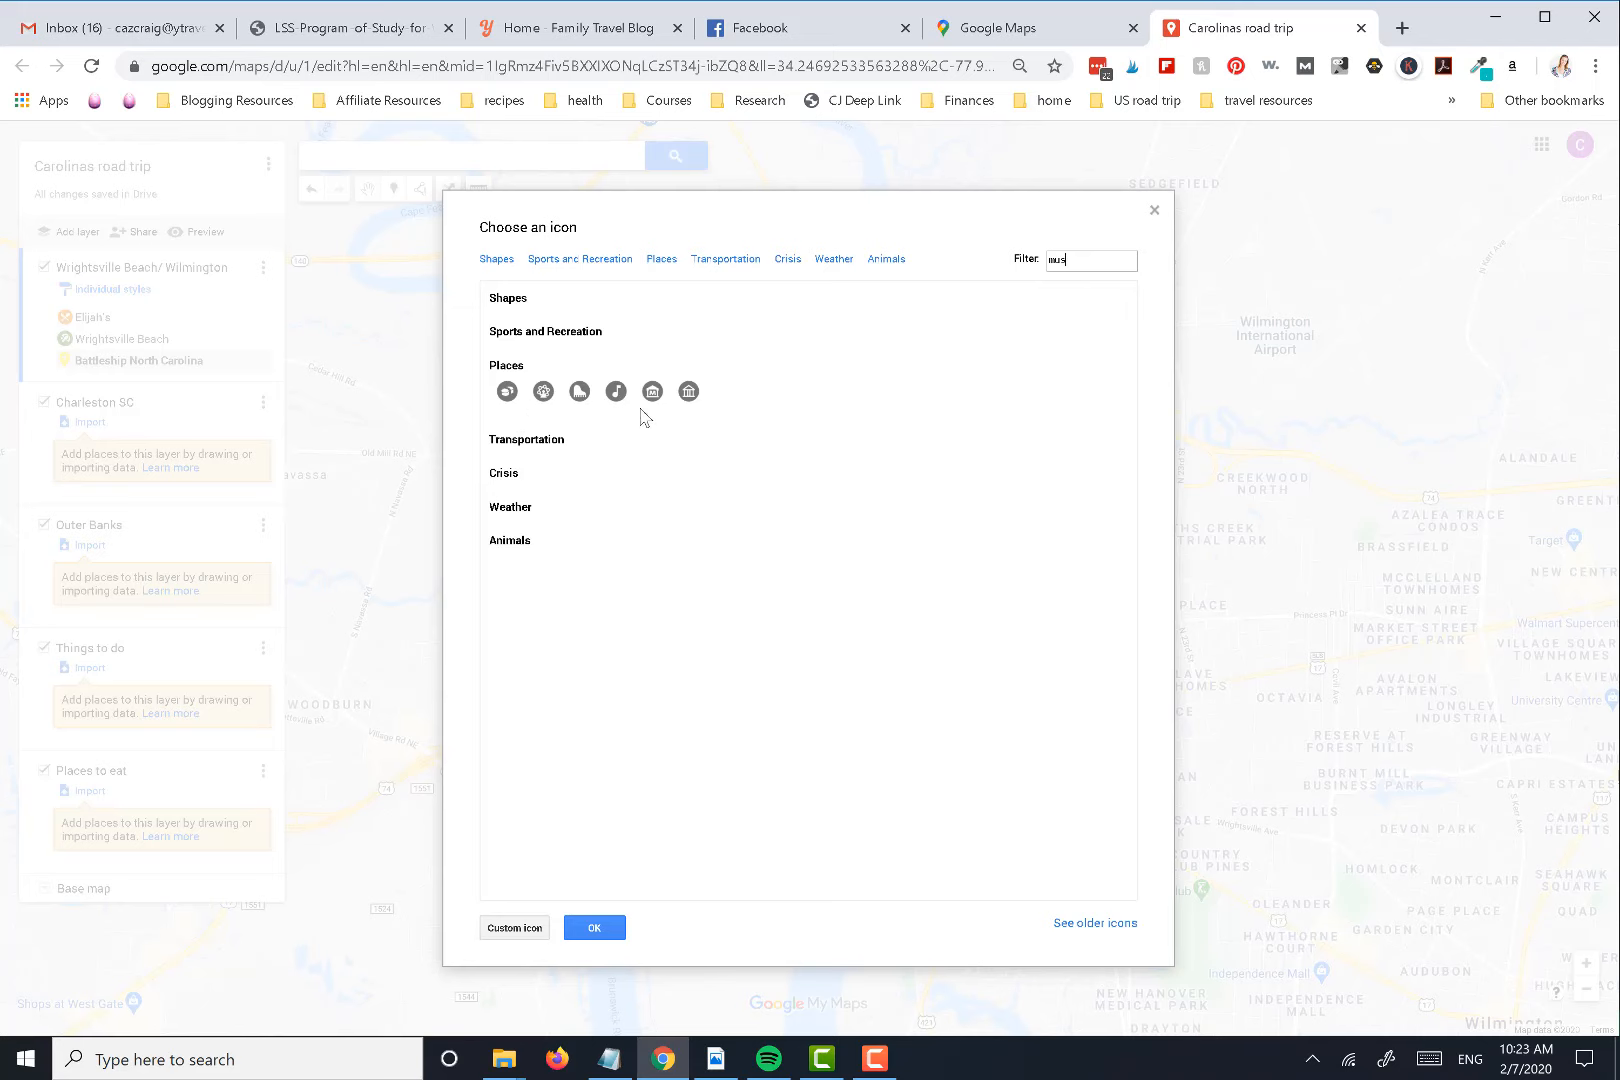
click(652, 391)
click(612, 928)
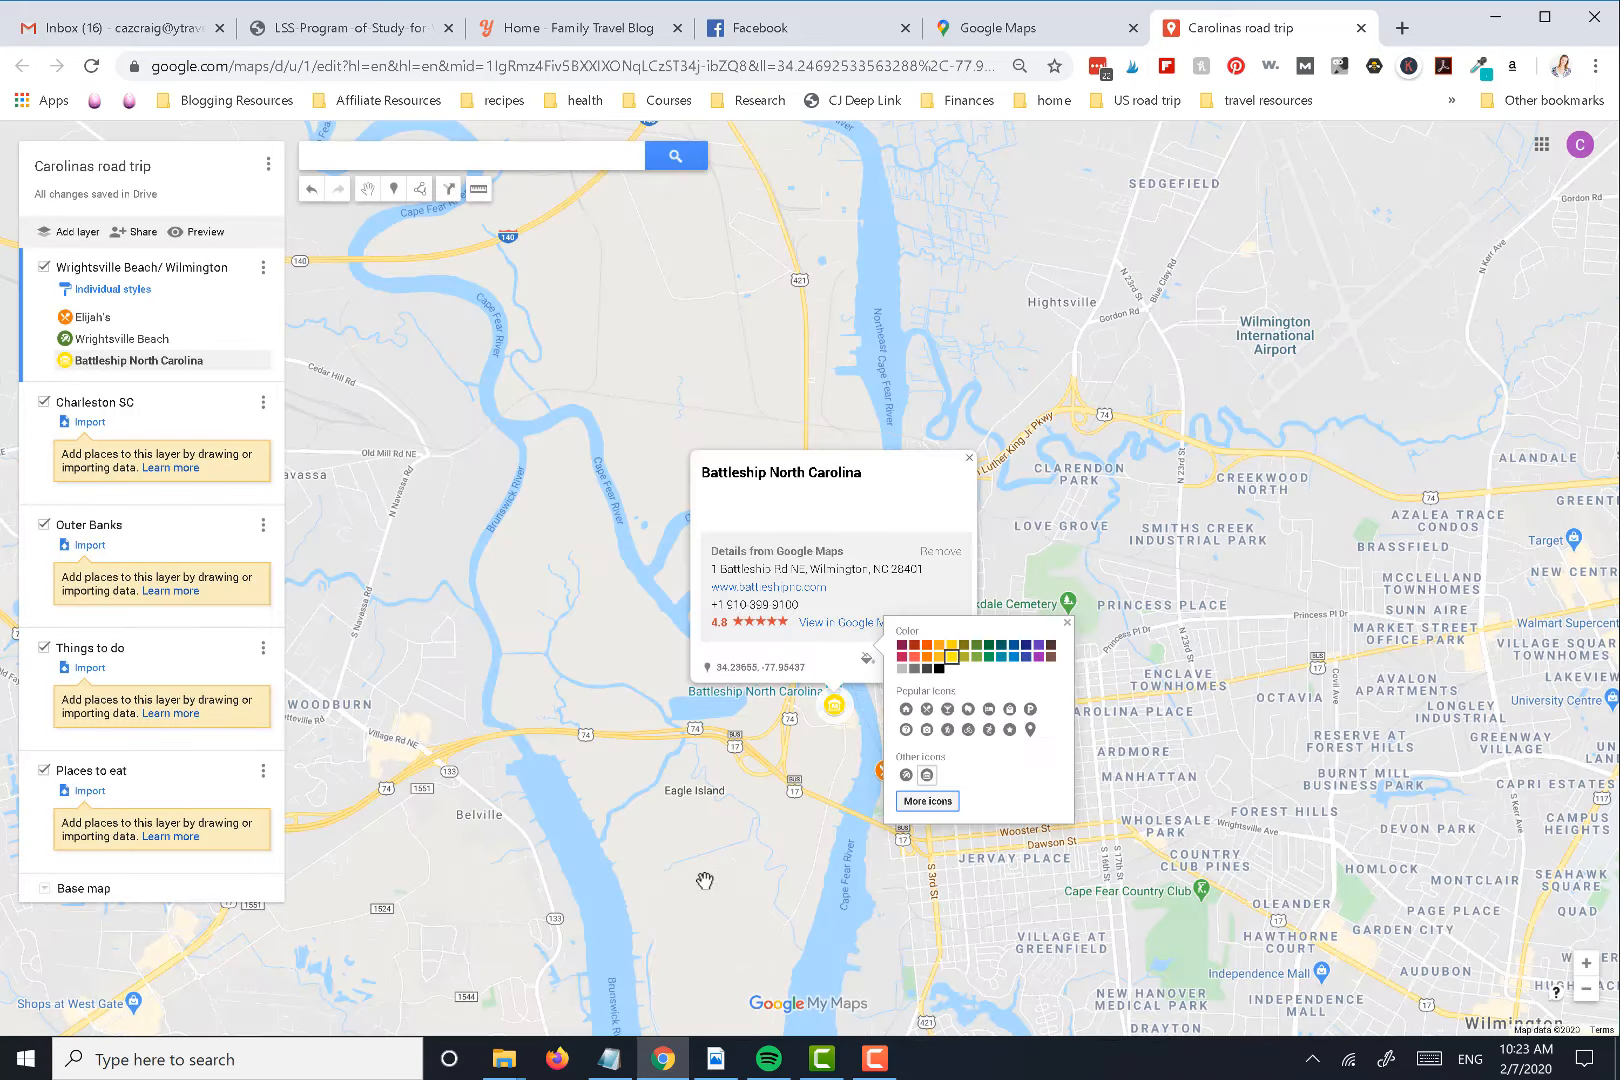
click(752, 876)
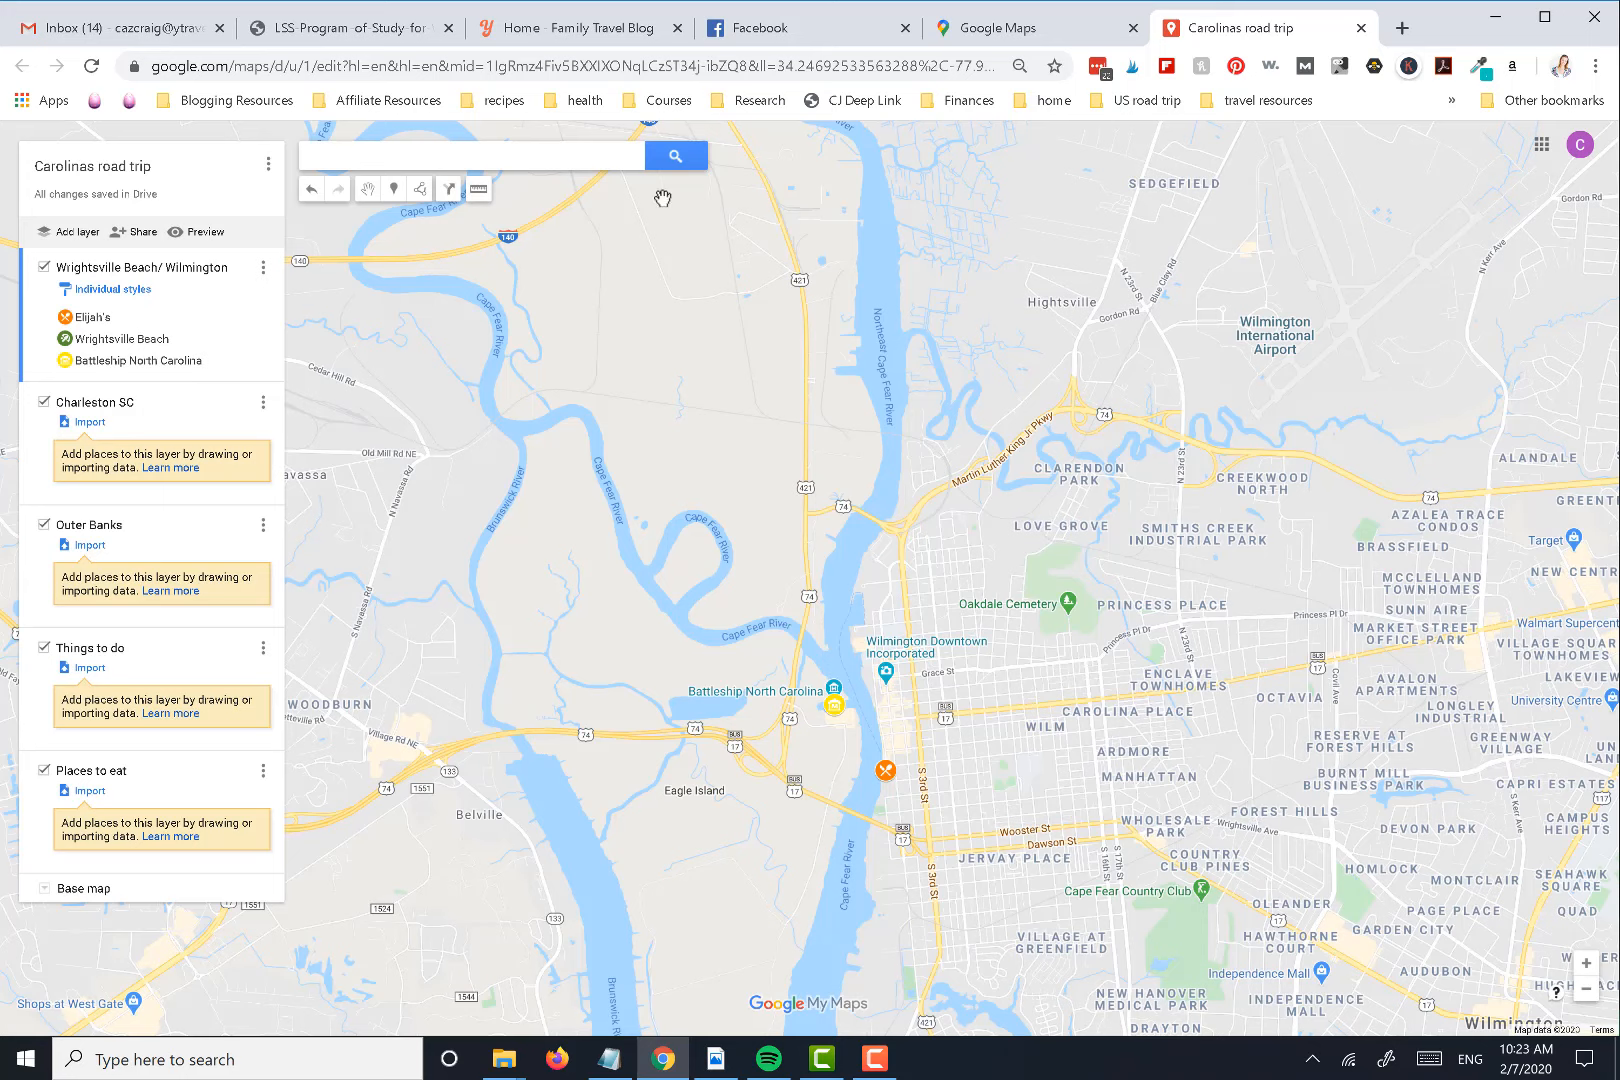
Search the map for "hilton wilm" and add Embassy Suites by Hilton Wilmington Riverfront to the Wrightsville Beach/ Wilmington layer
click(350, 158)
text(hilton)
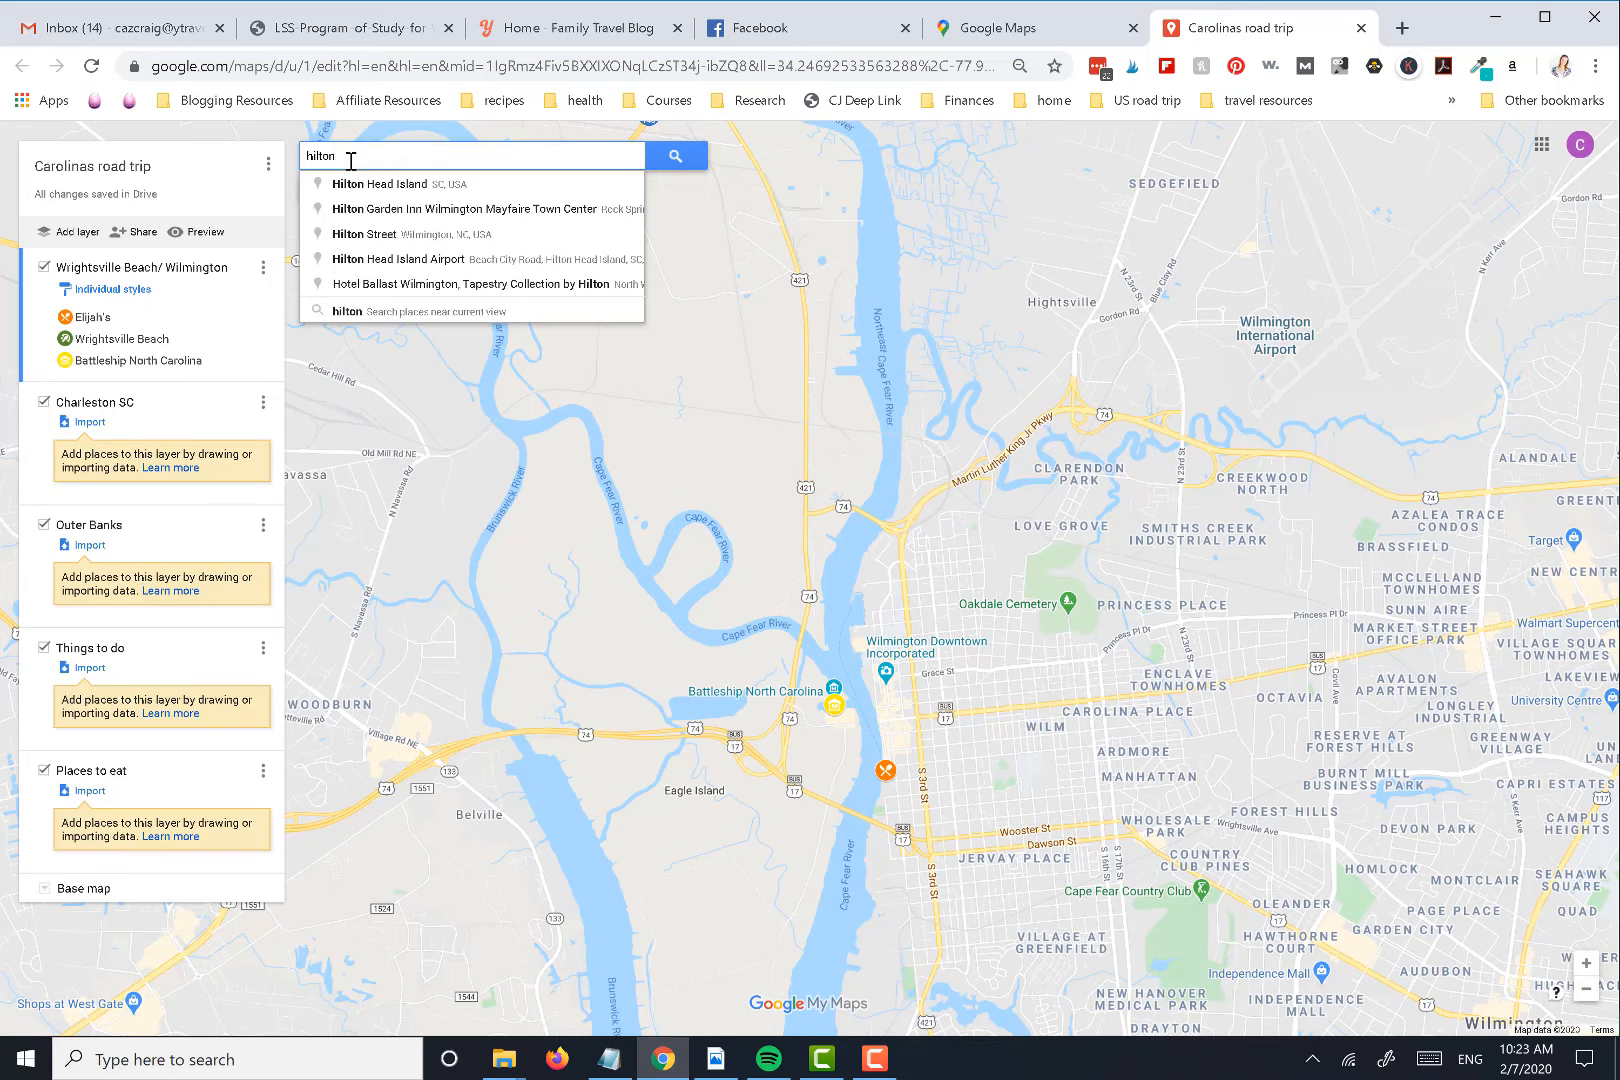
text( wil)
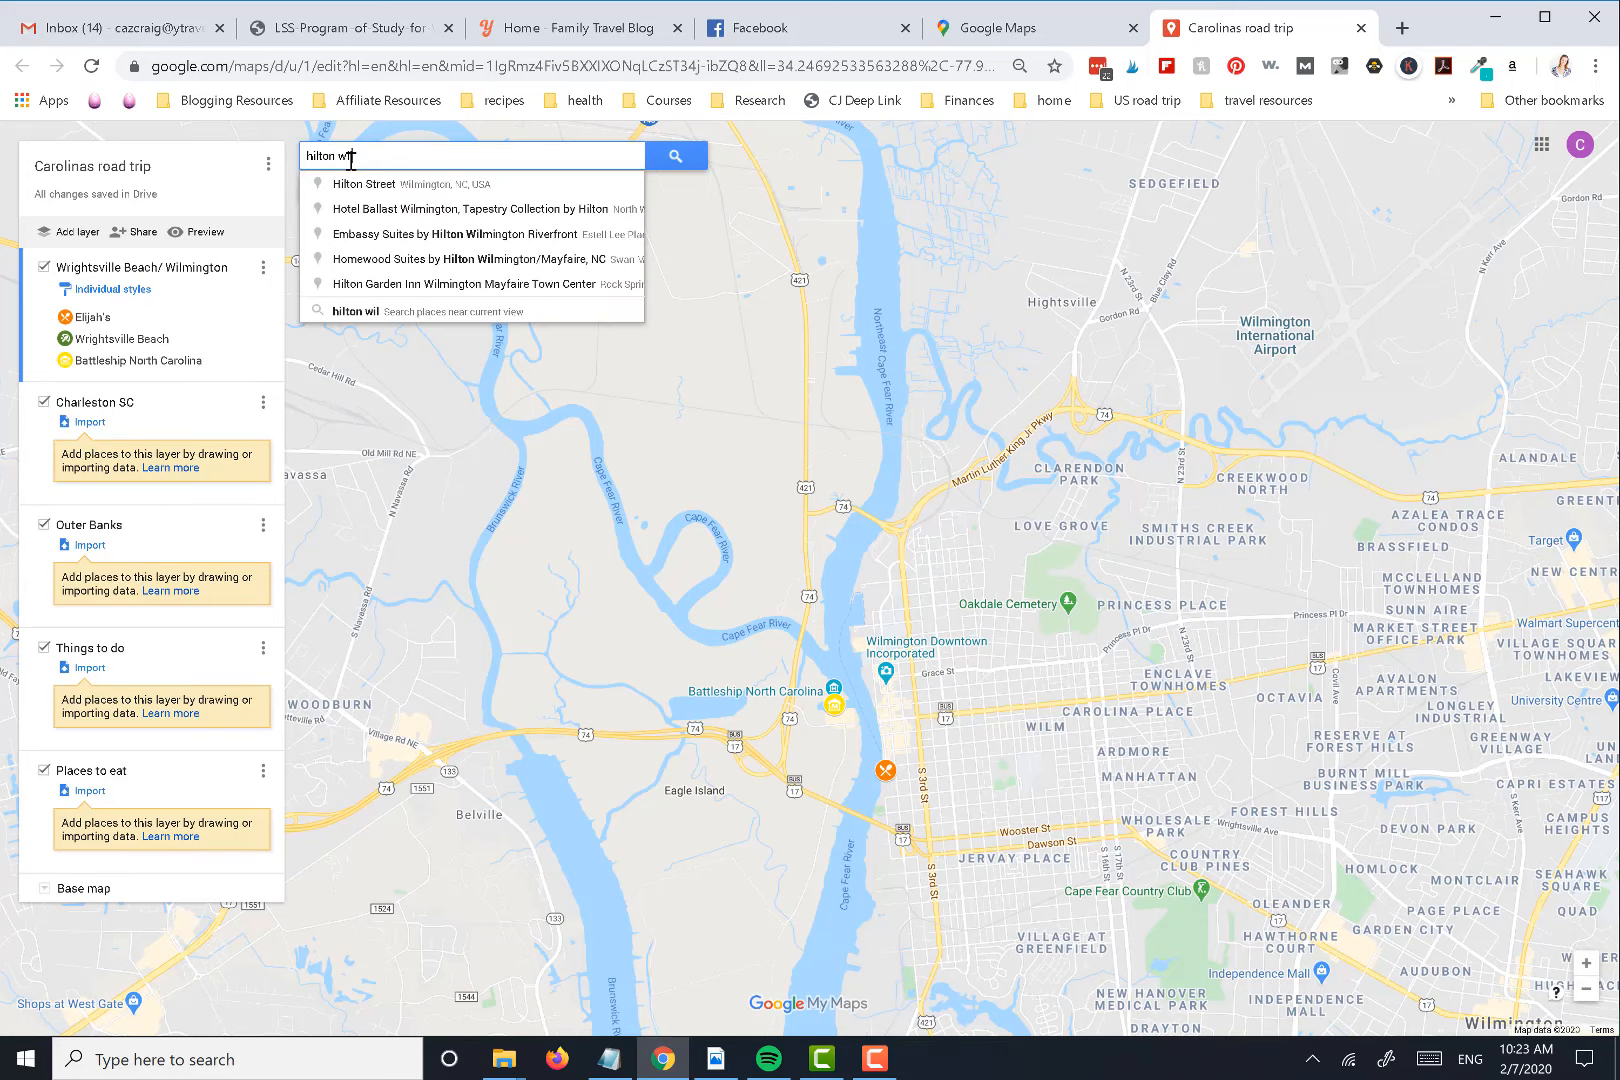
text(m)
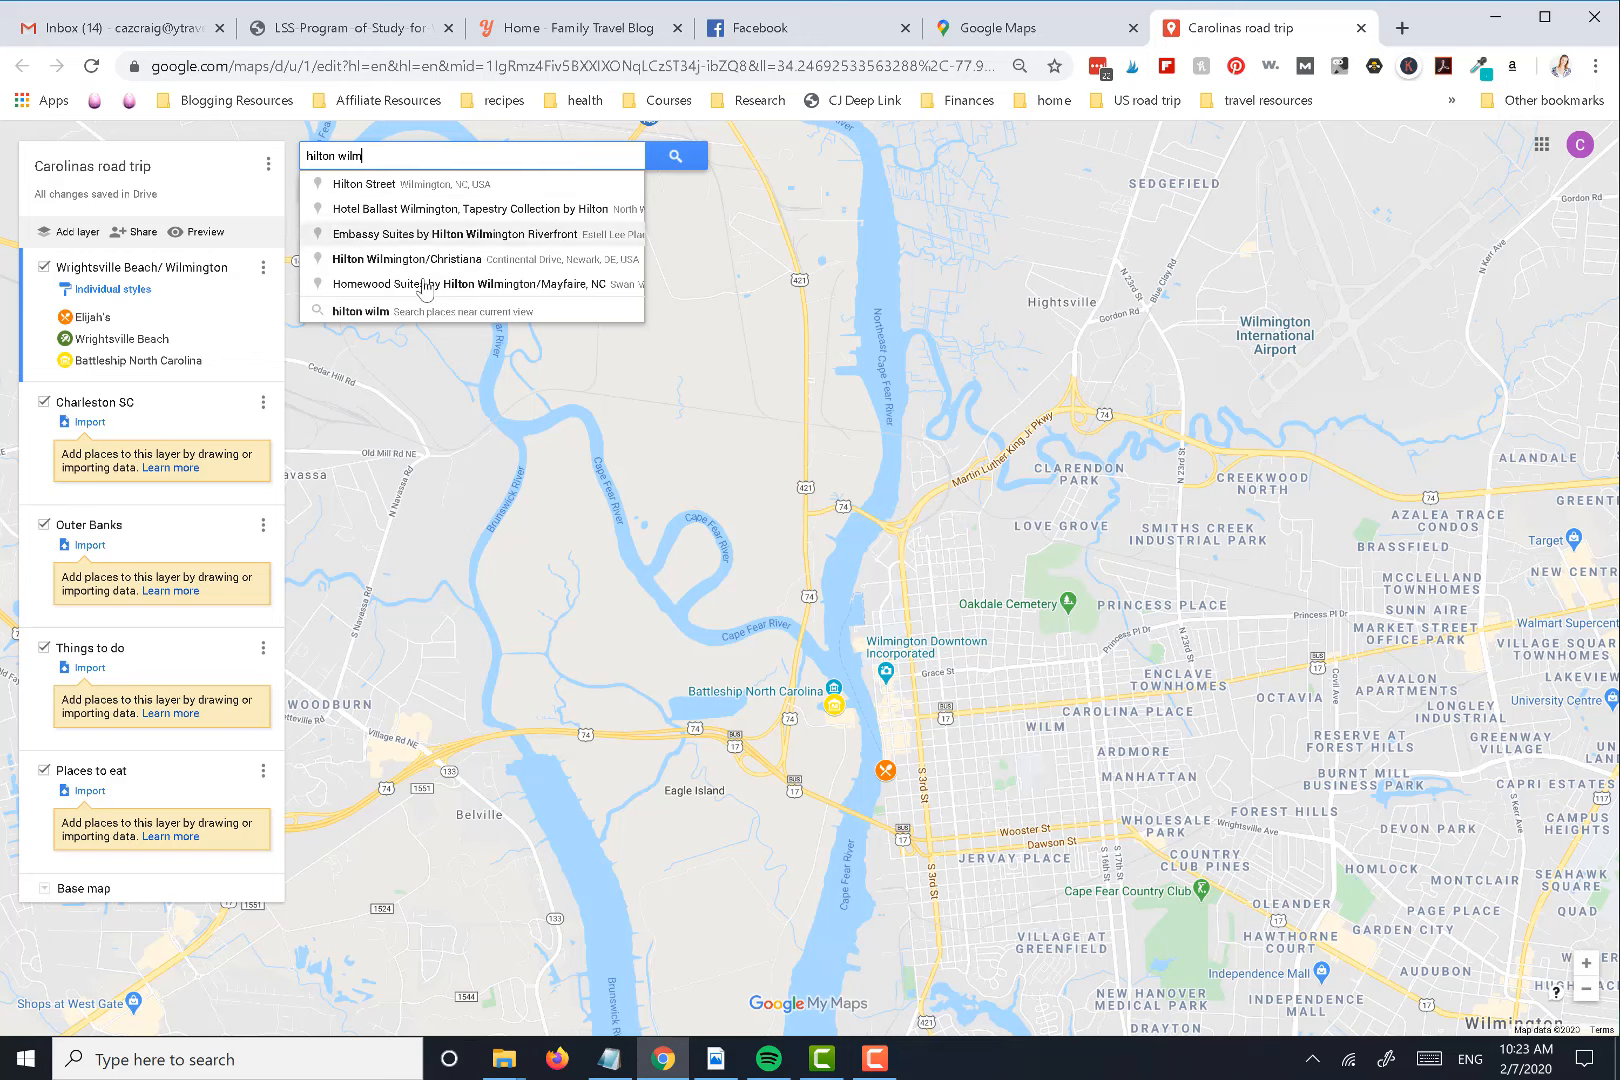
click(435, 236)
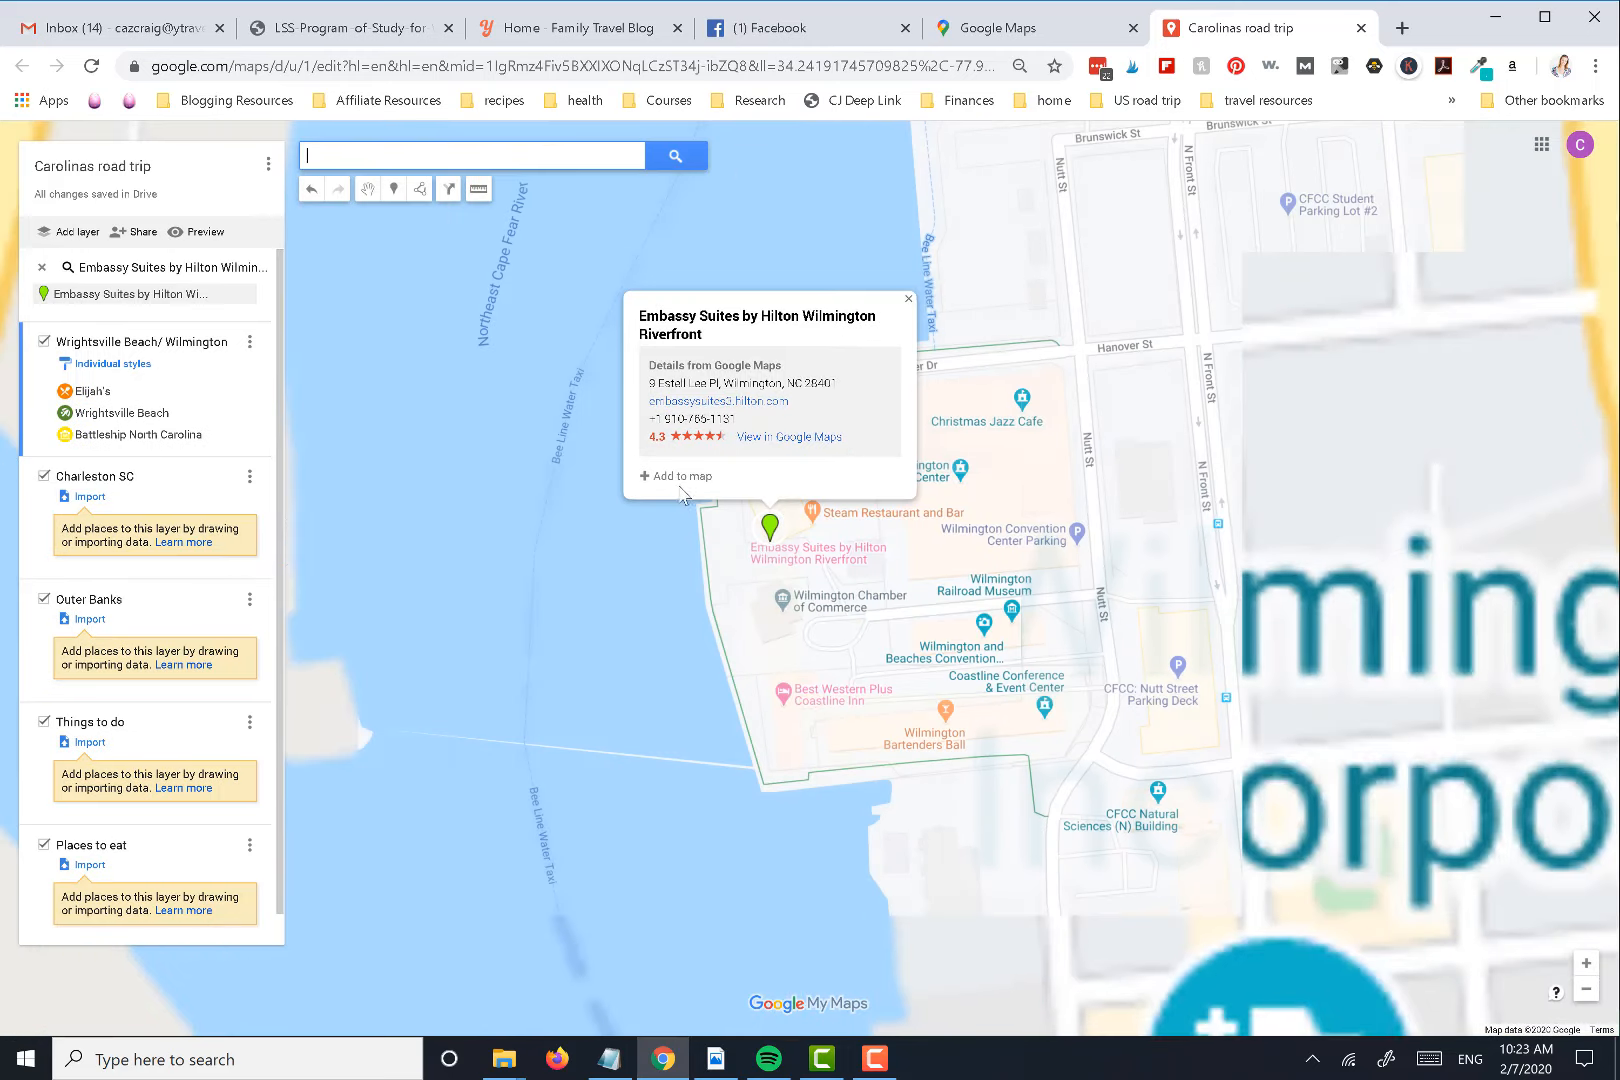
click(676, 477)
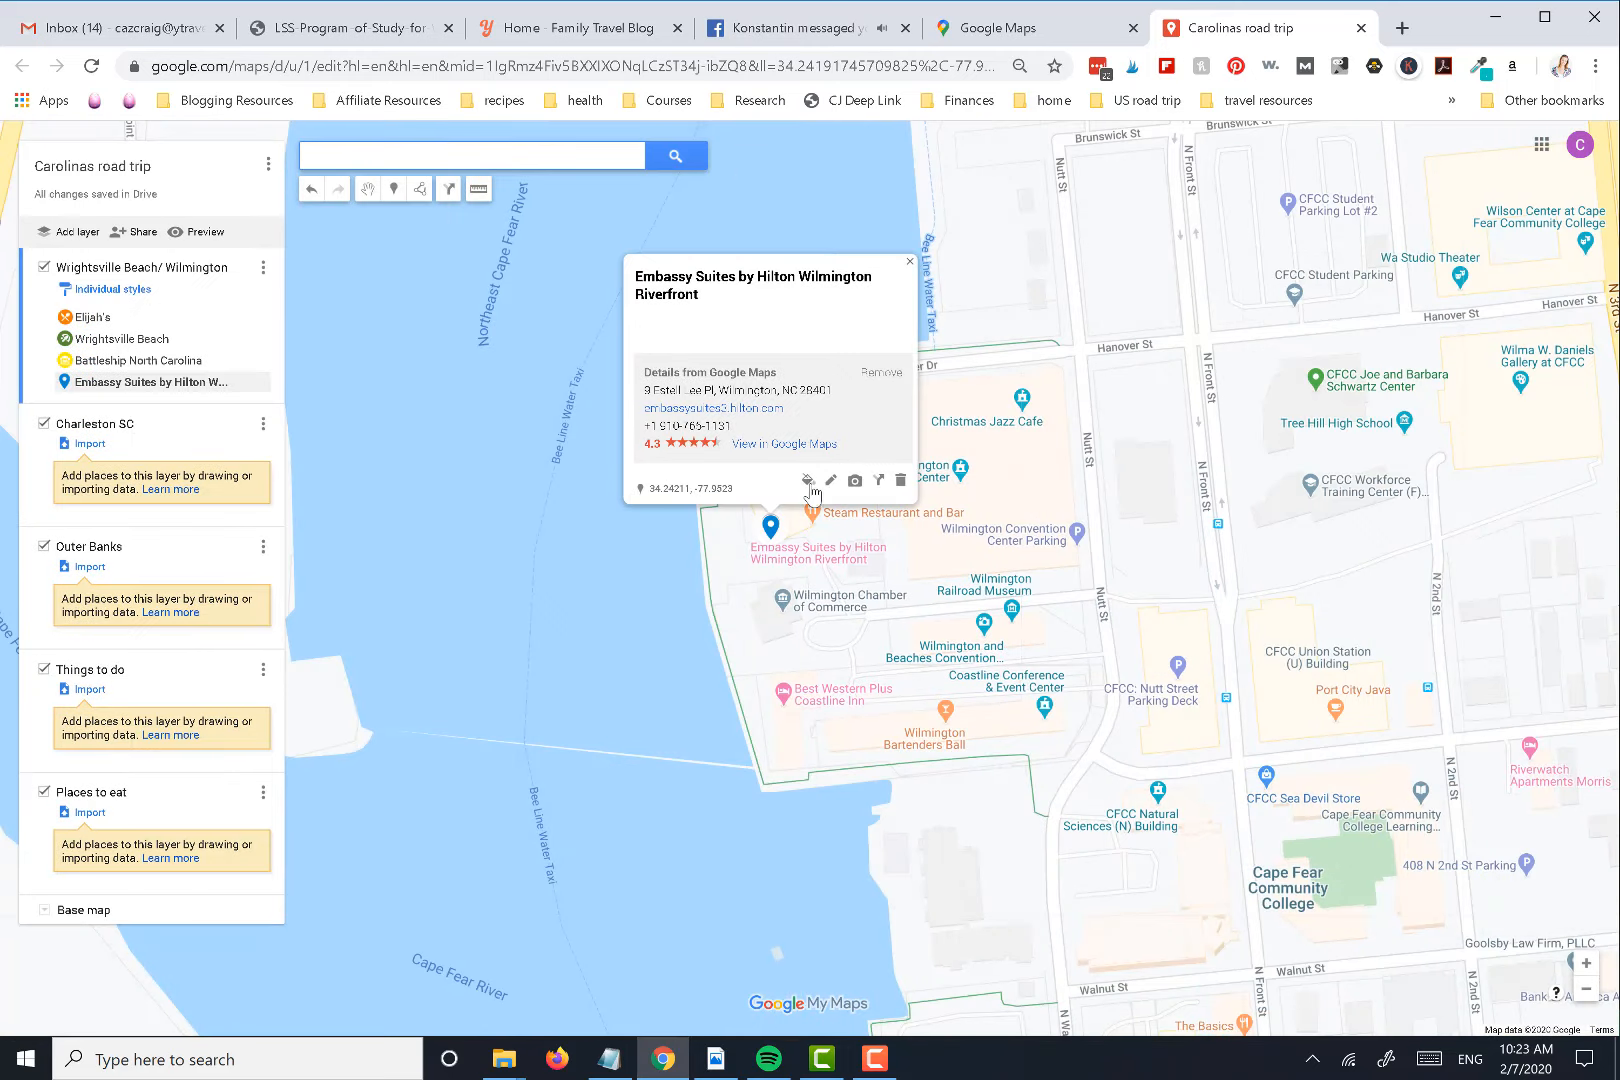
Color the Embassy Suites marker purple, give it the popular bed icon, and close its details
click(808, 481)
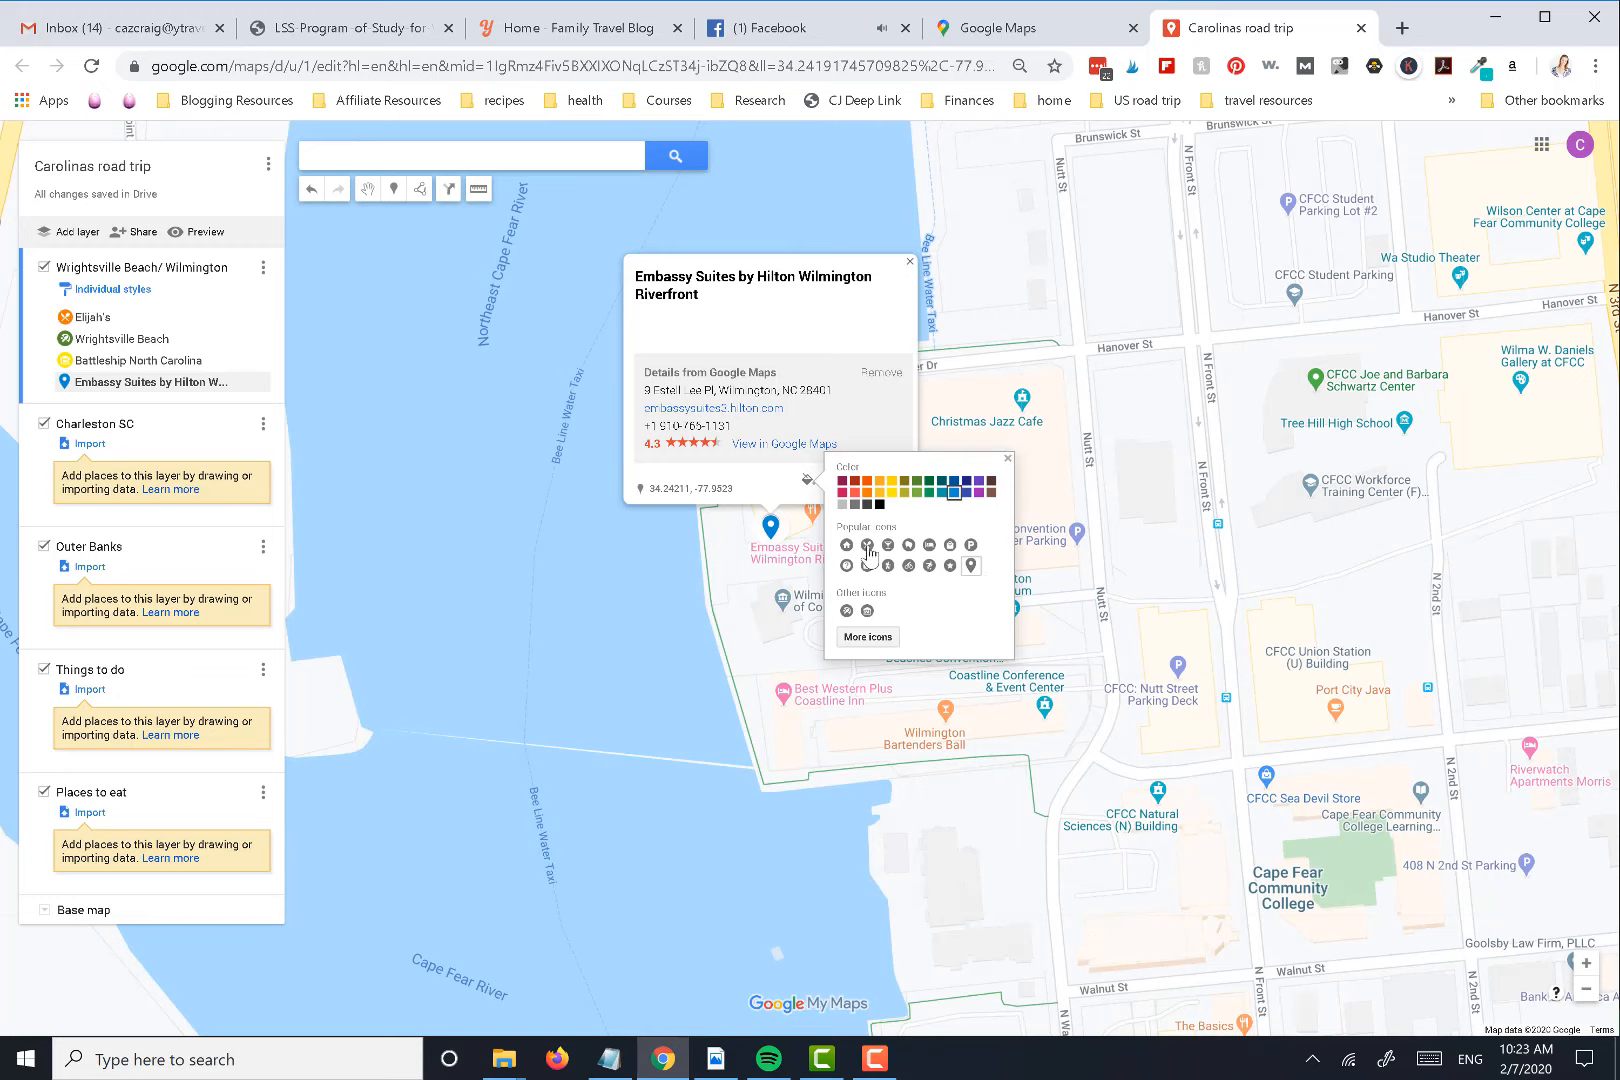
click(979, 481)
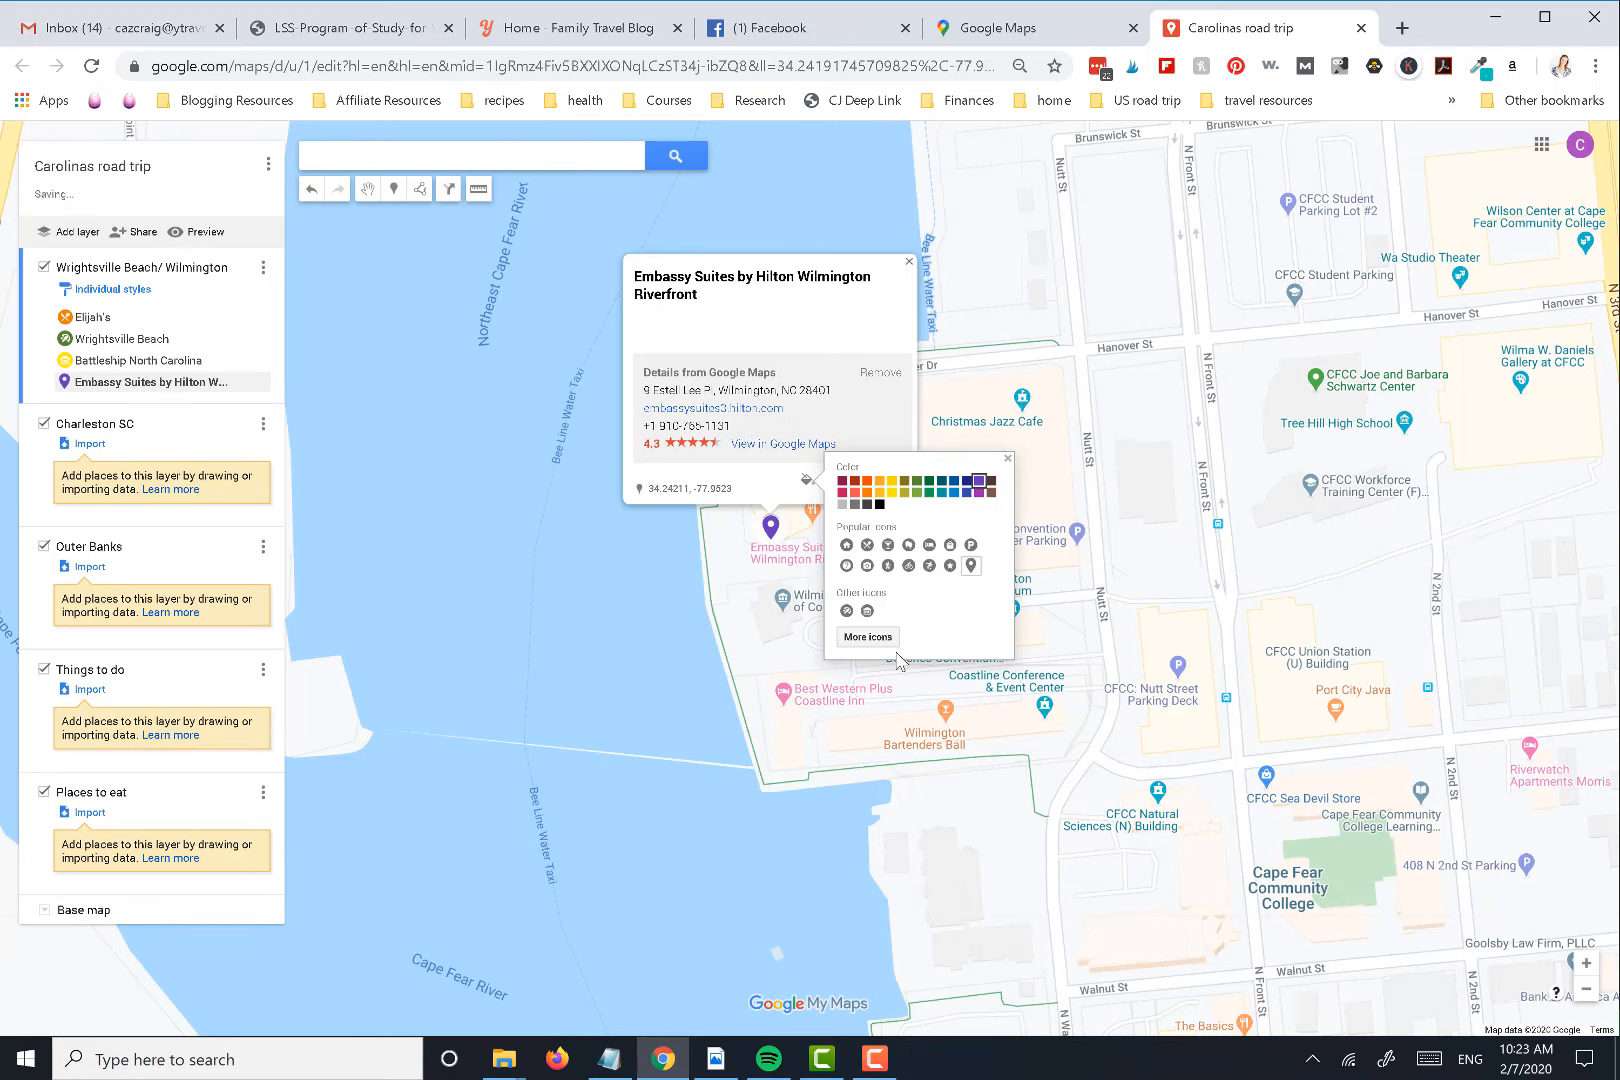
click(929, 544)
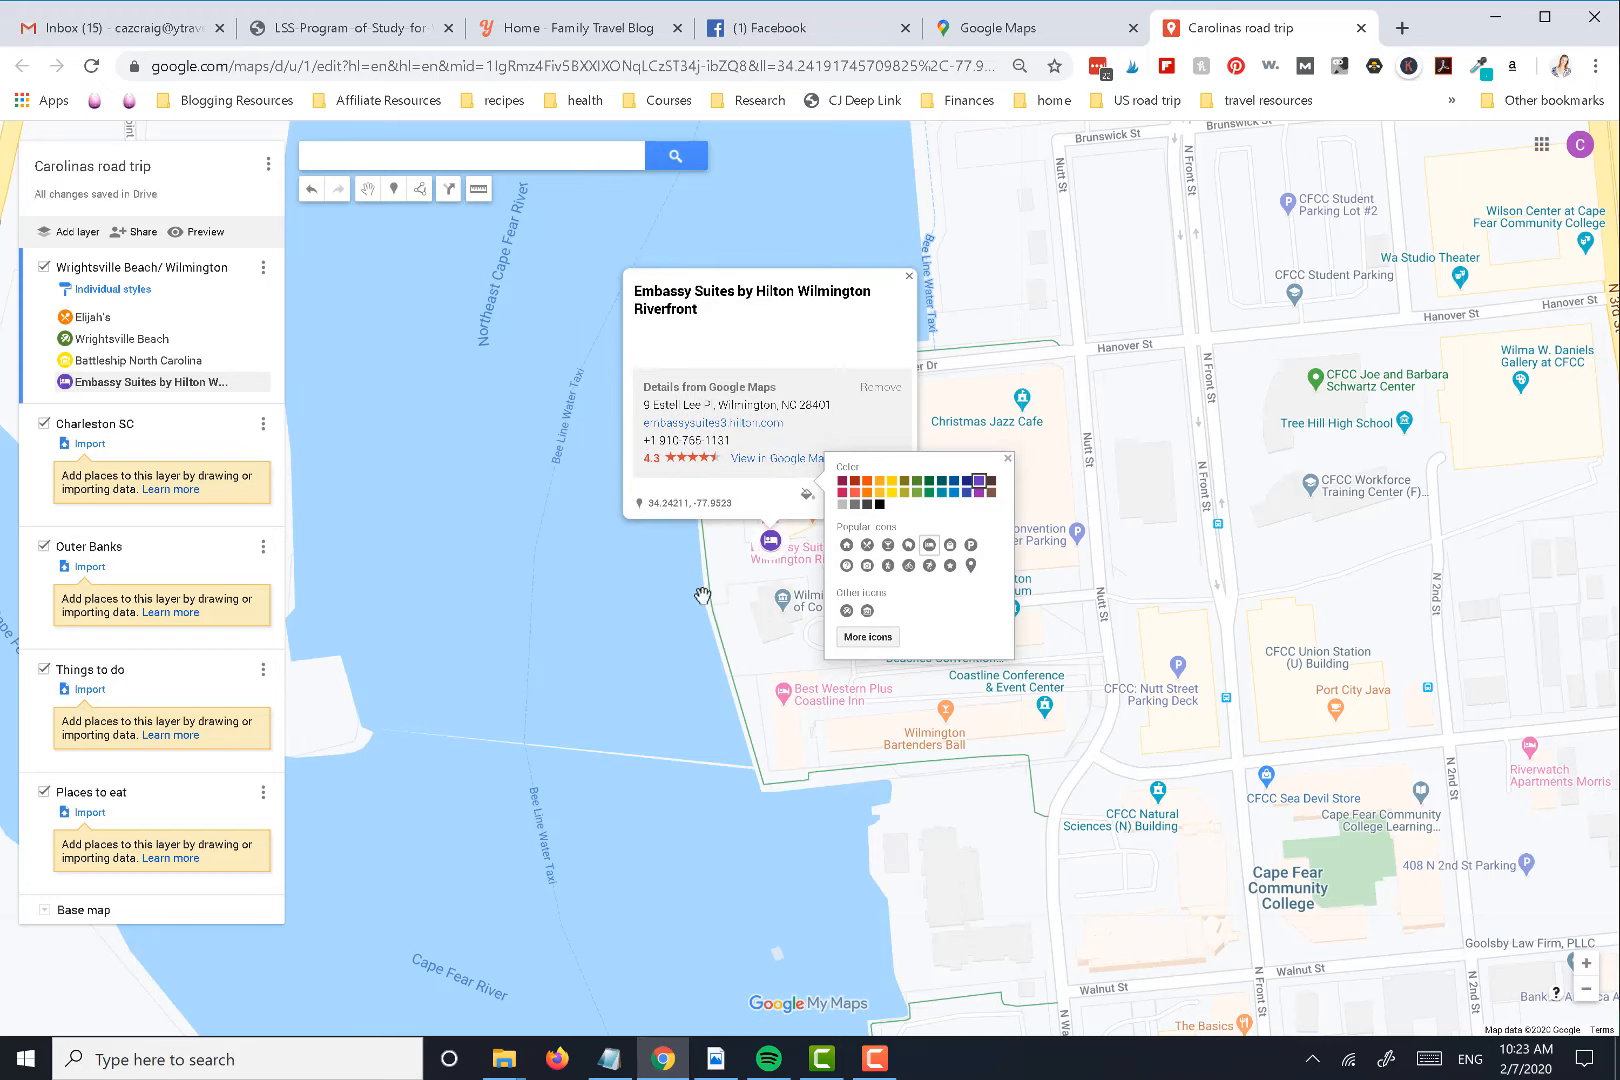
click(587, 607)
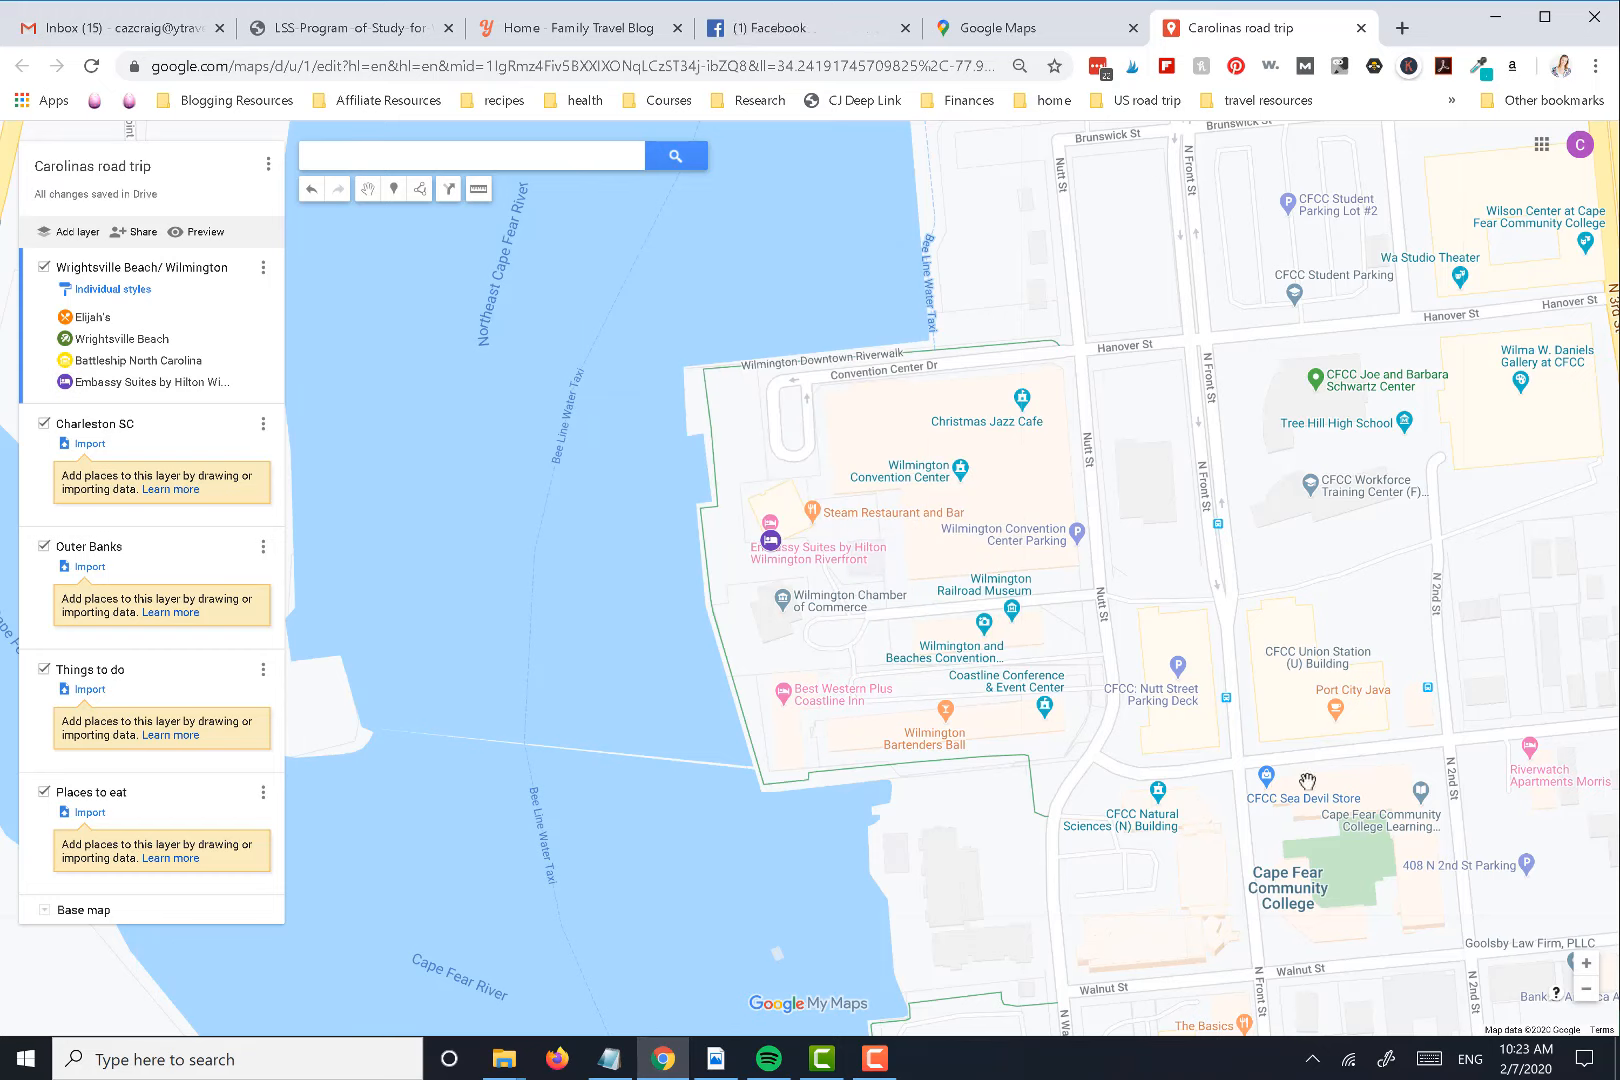
Move Elijah's to the Charleston SC layer and back to Wrightsville Beach/ Wilmington, placing it between Battleship North Carolina and Embassy Suites
click(1585, 995)
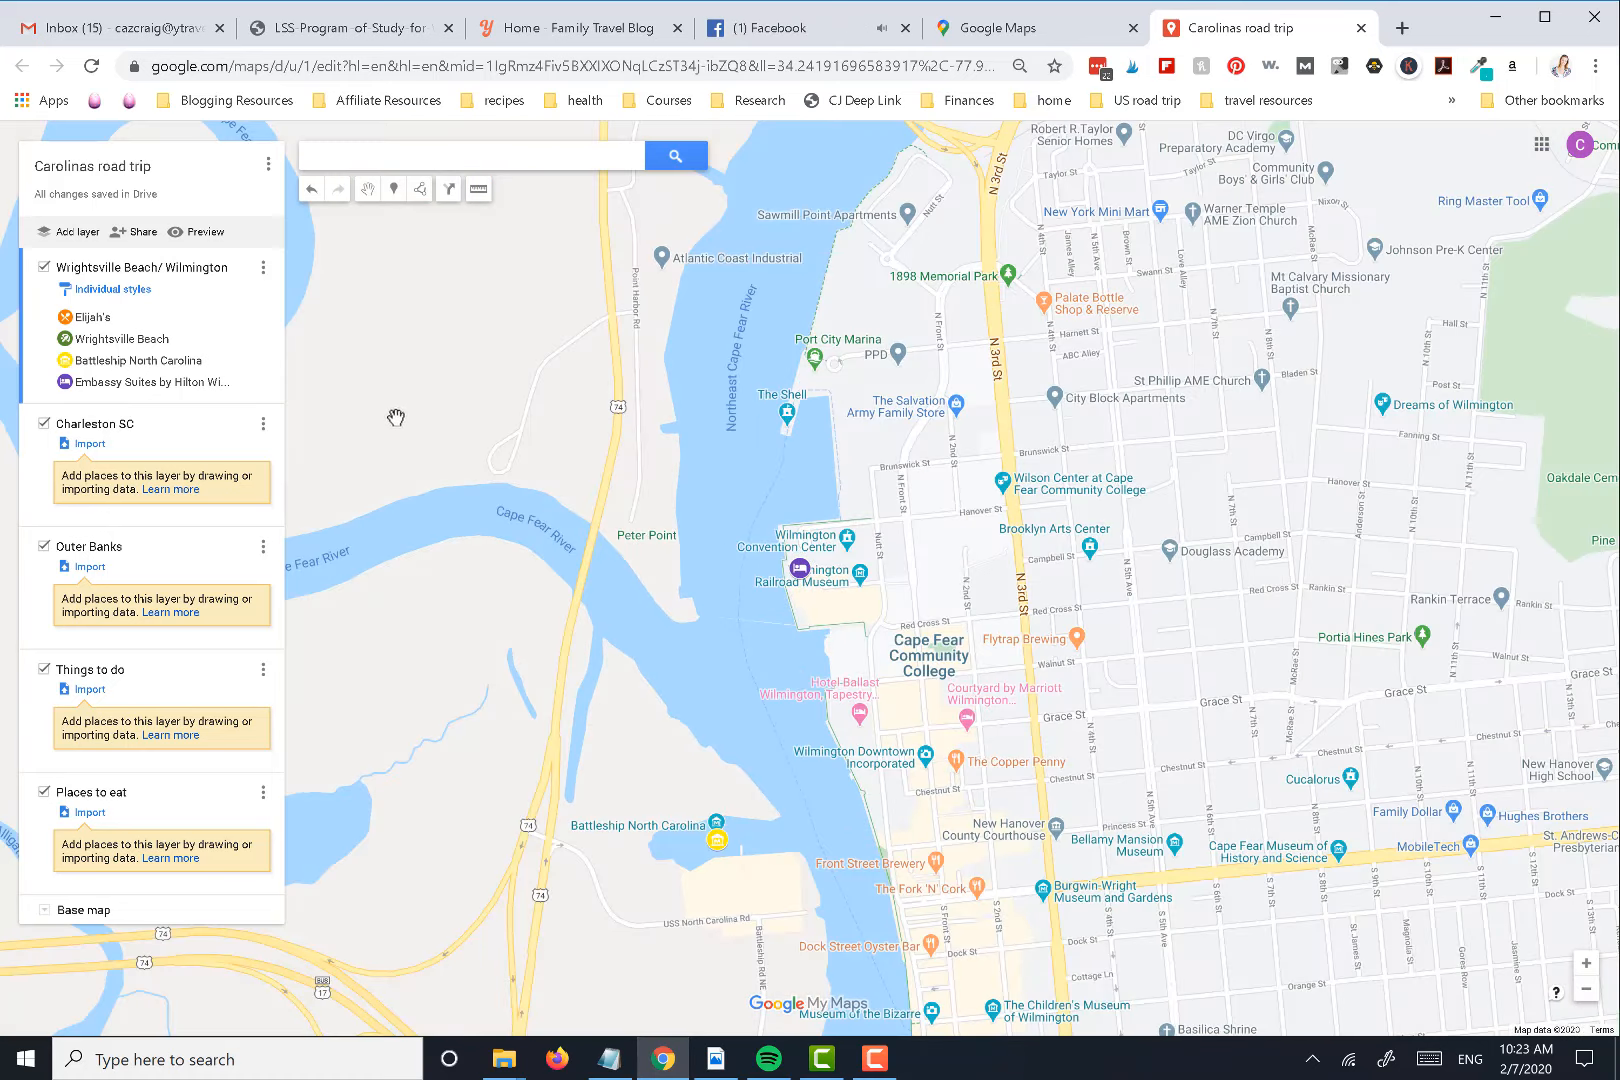
click(105, 323)
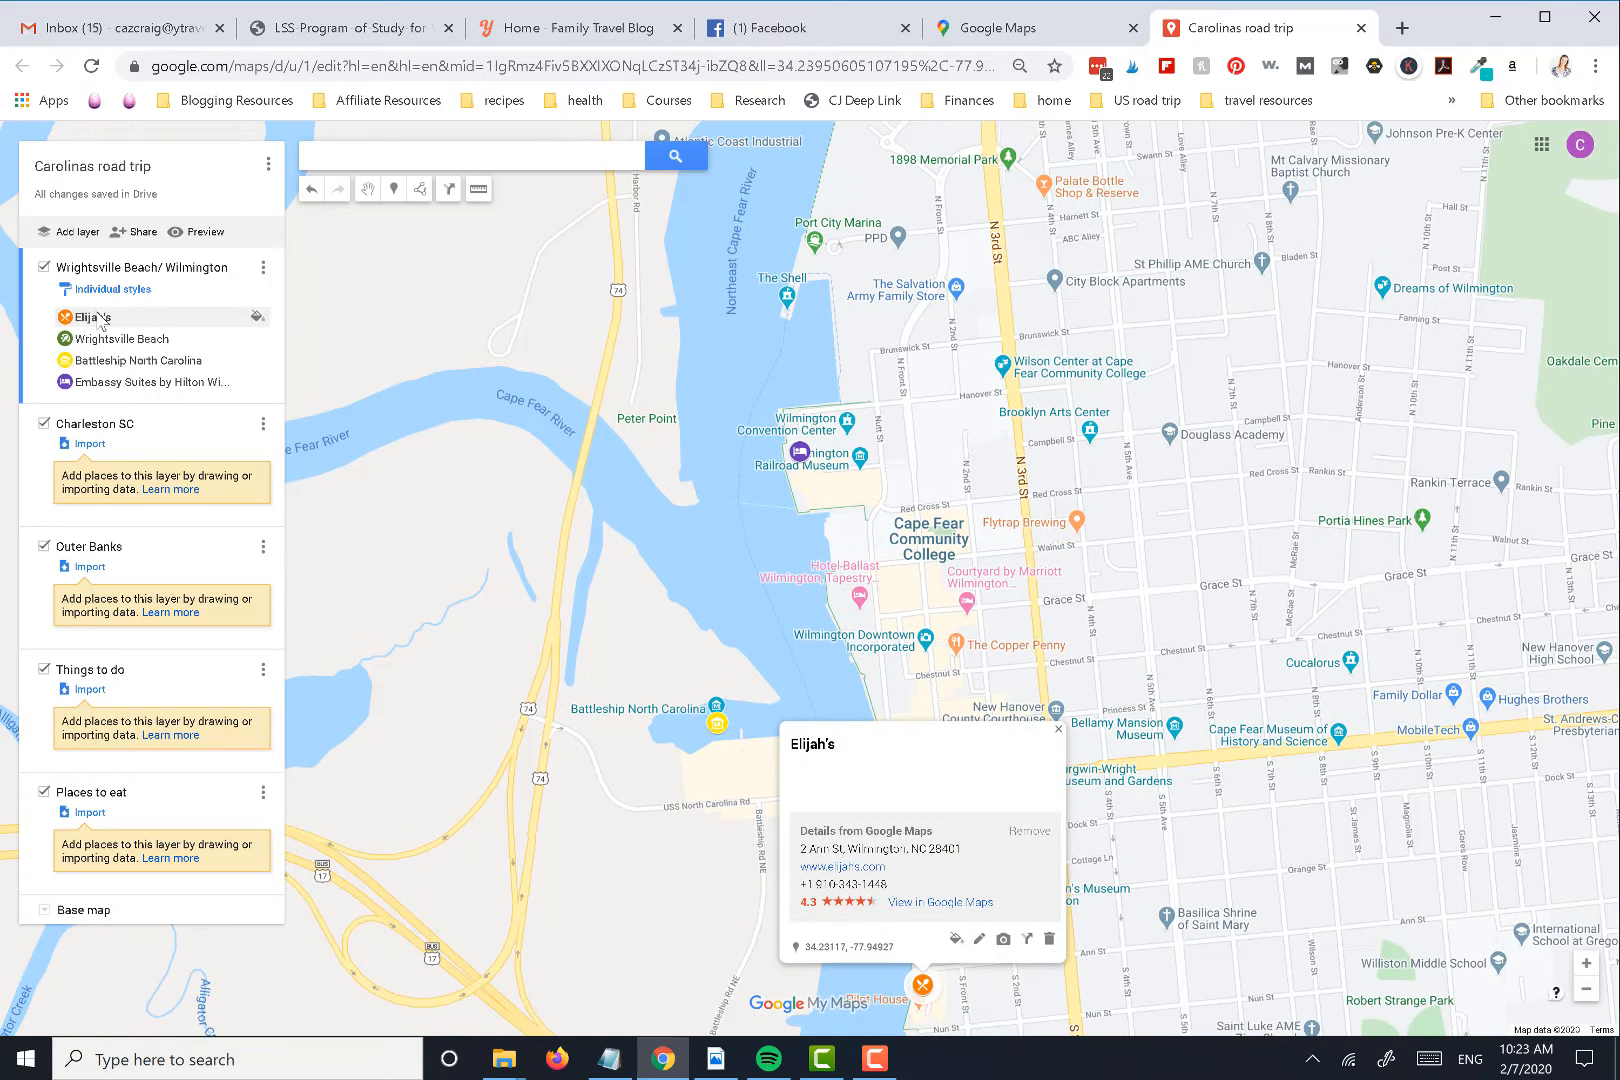
drag(105, 327, 100, 495)
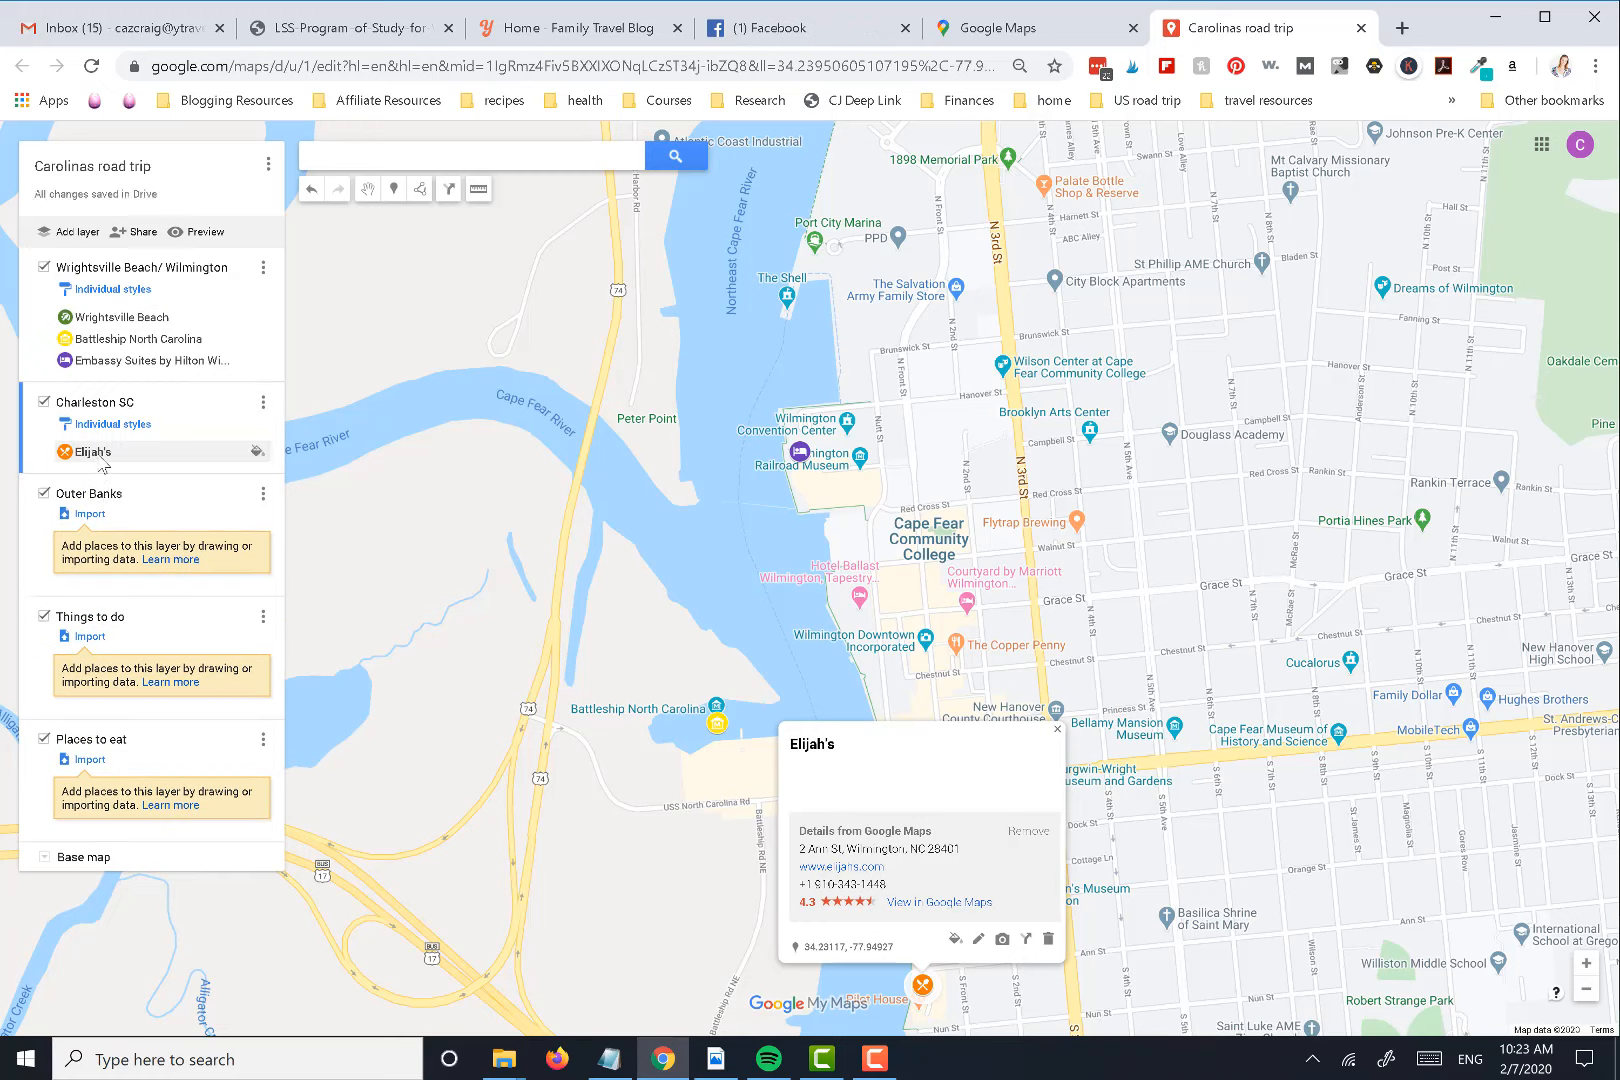
drag(100, 440, 107, 346)
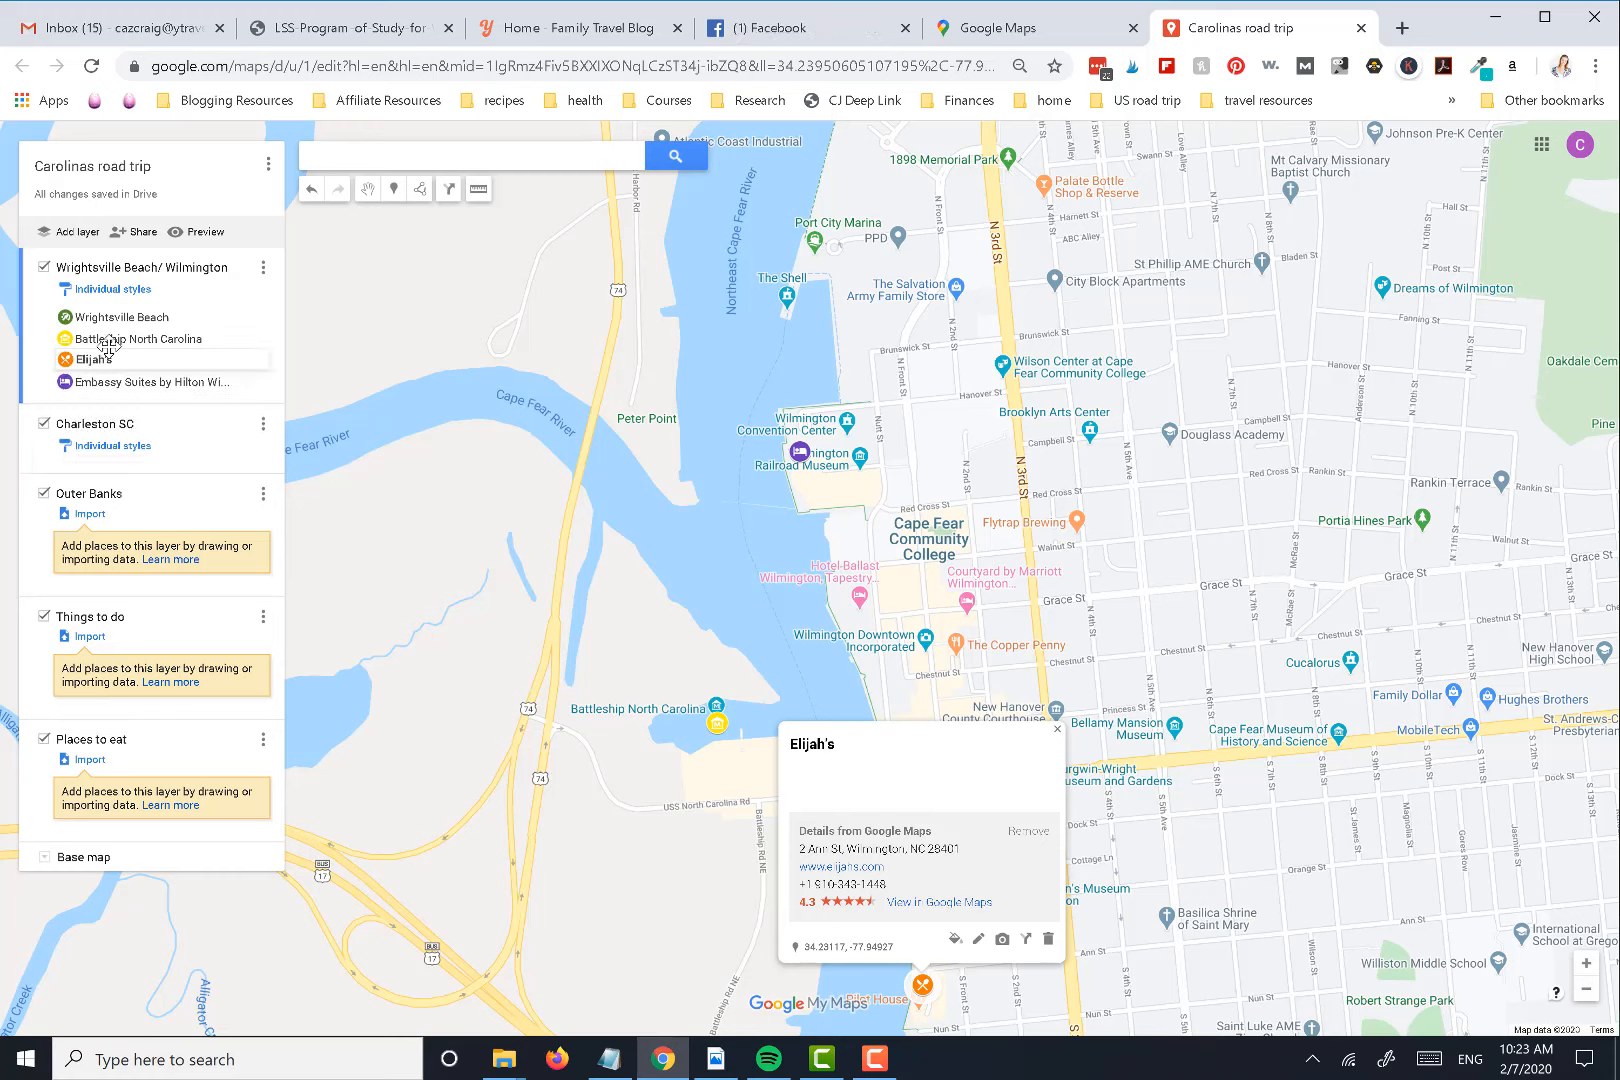
Make Charleston SC the active layer, search the map for "King st", and choose King Street, Charleston, SC
click(155, 450)
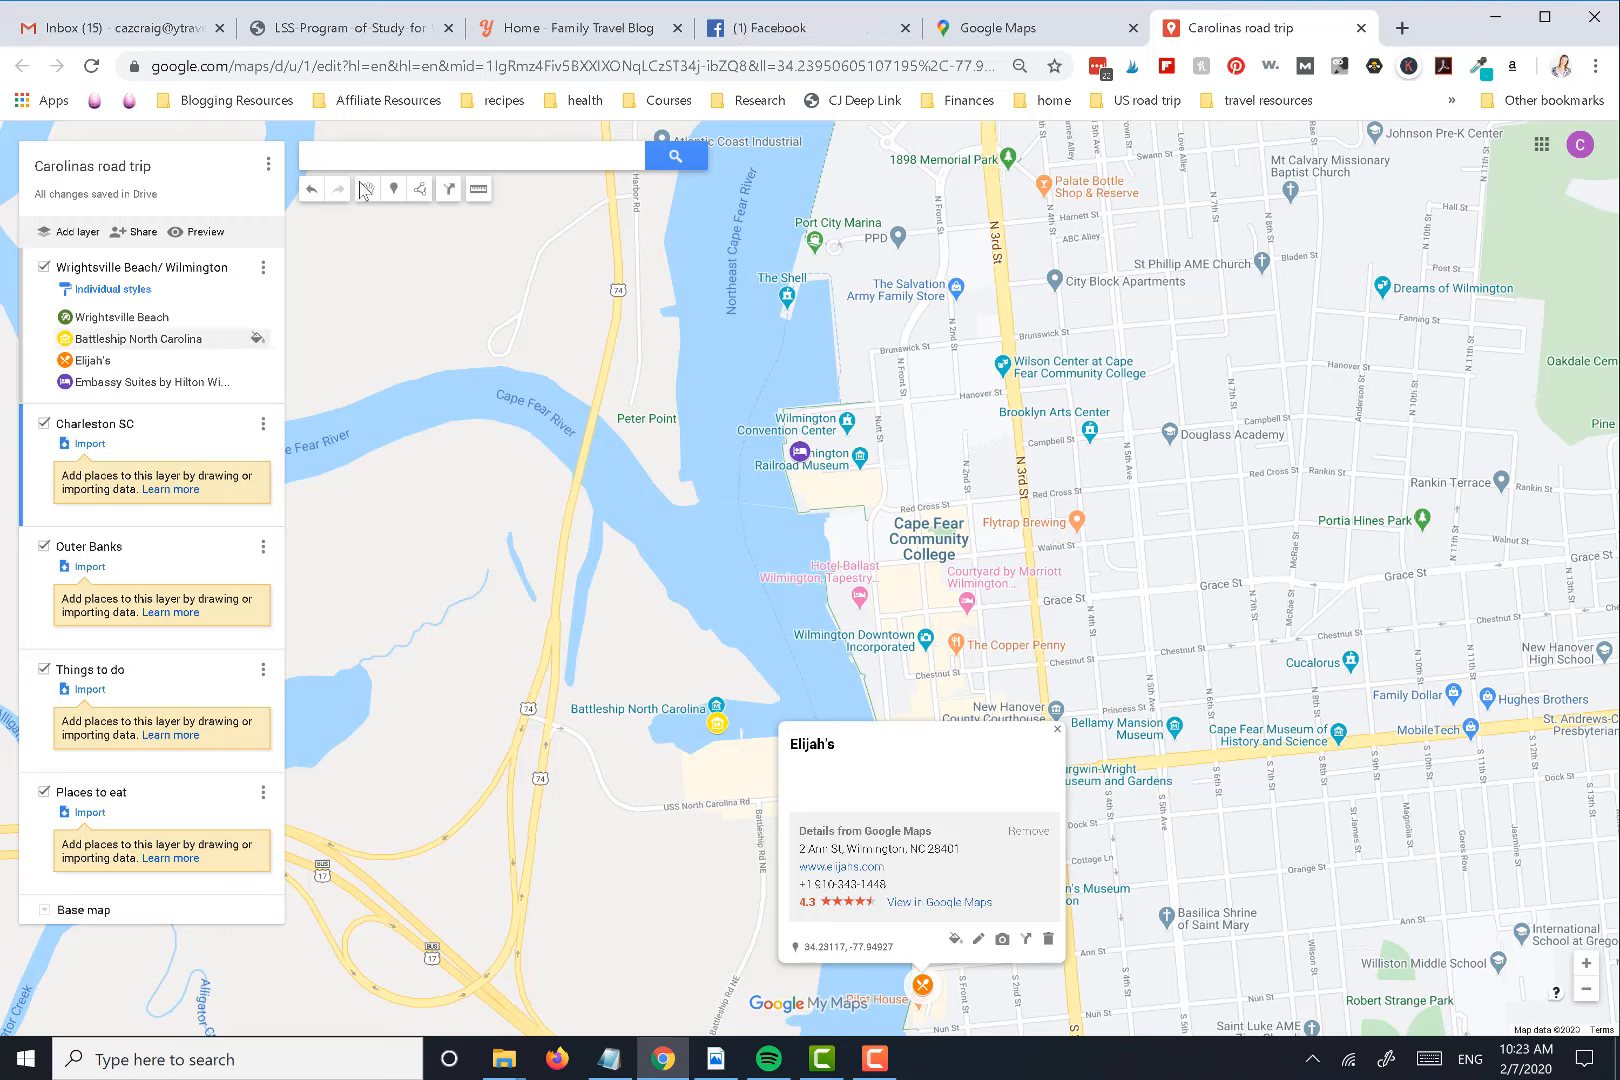
click(458, 160)
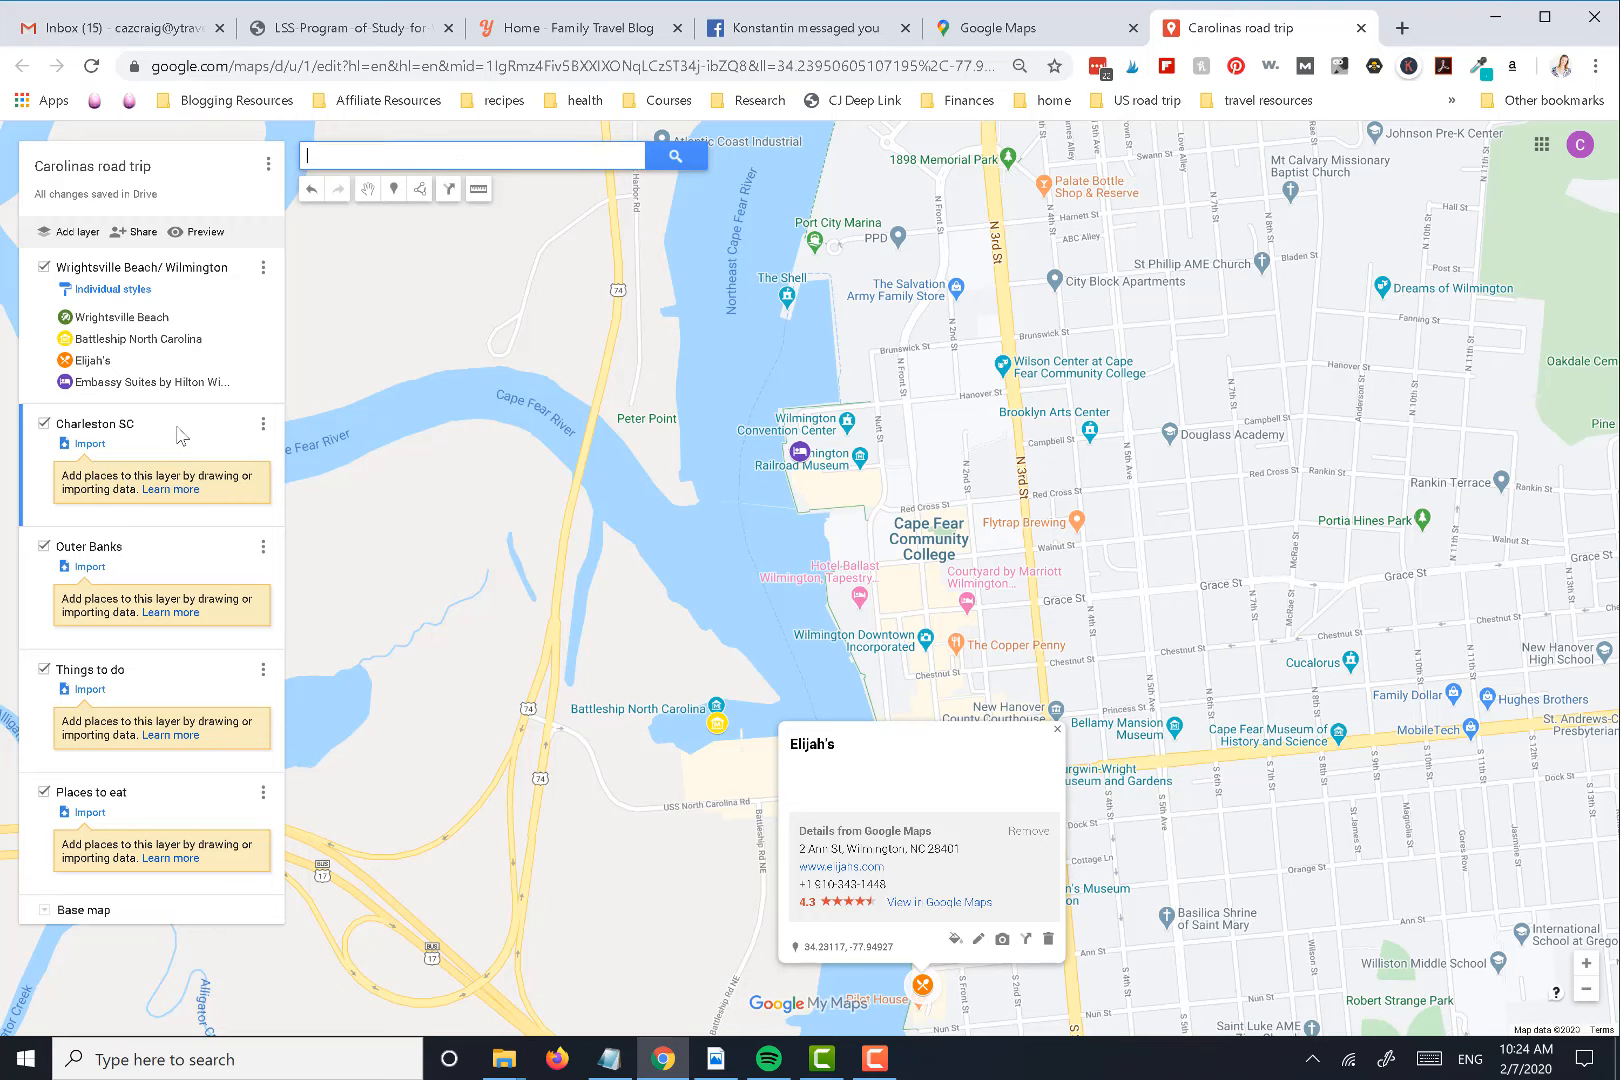
text(King st)
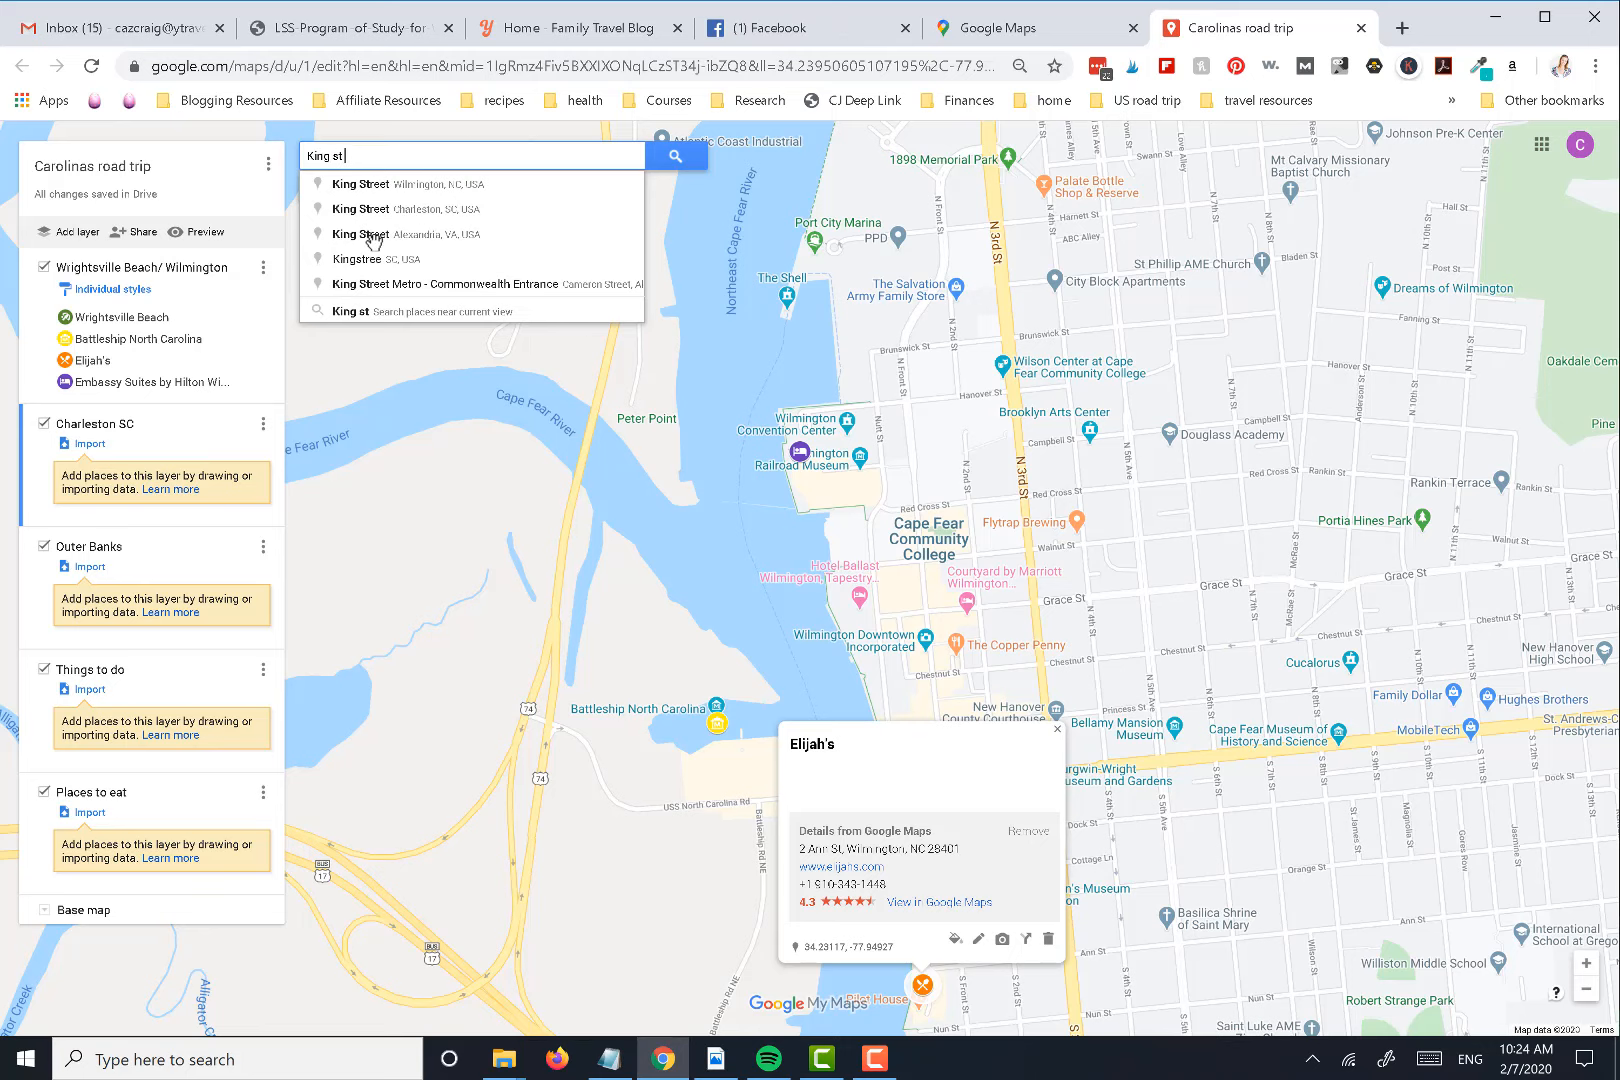
click(388, 211)
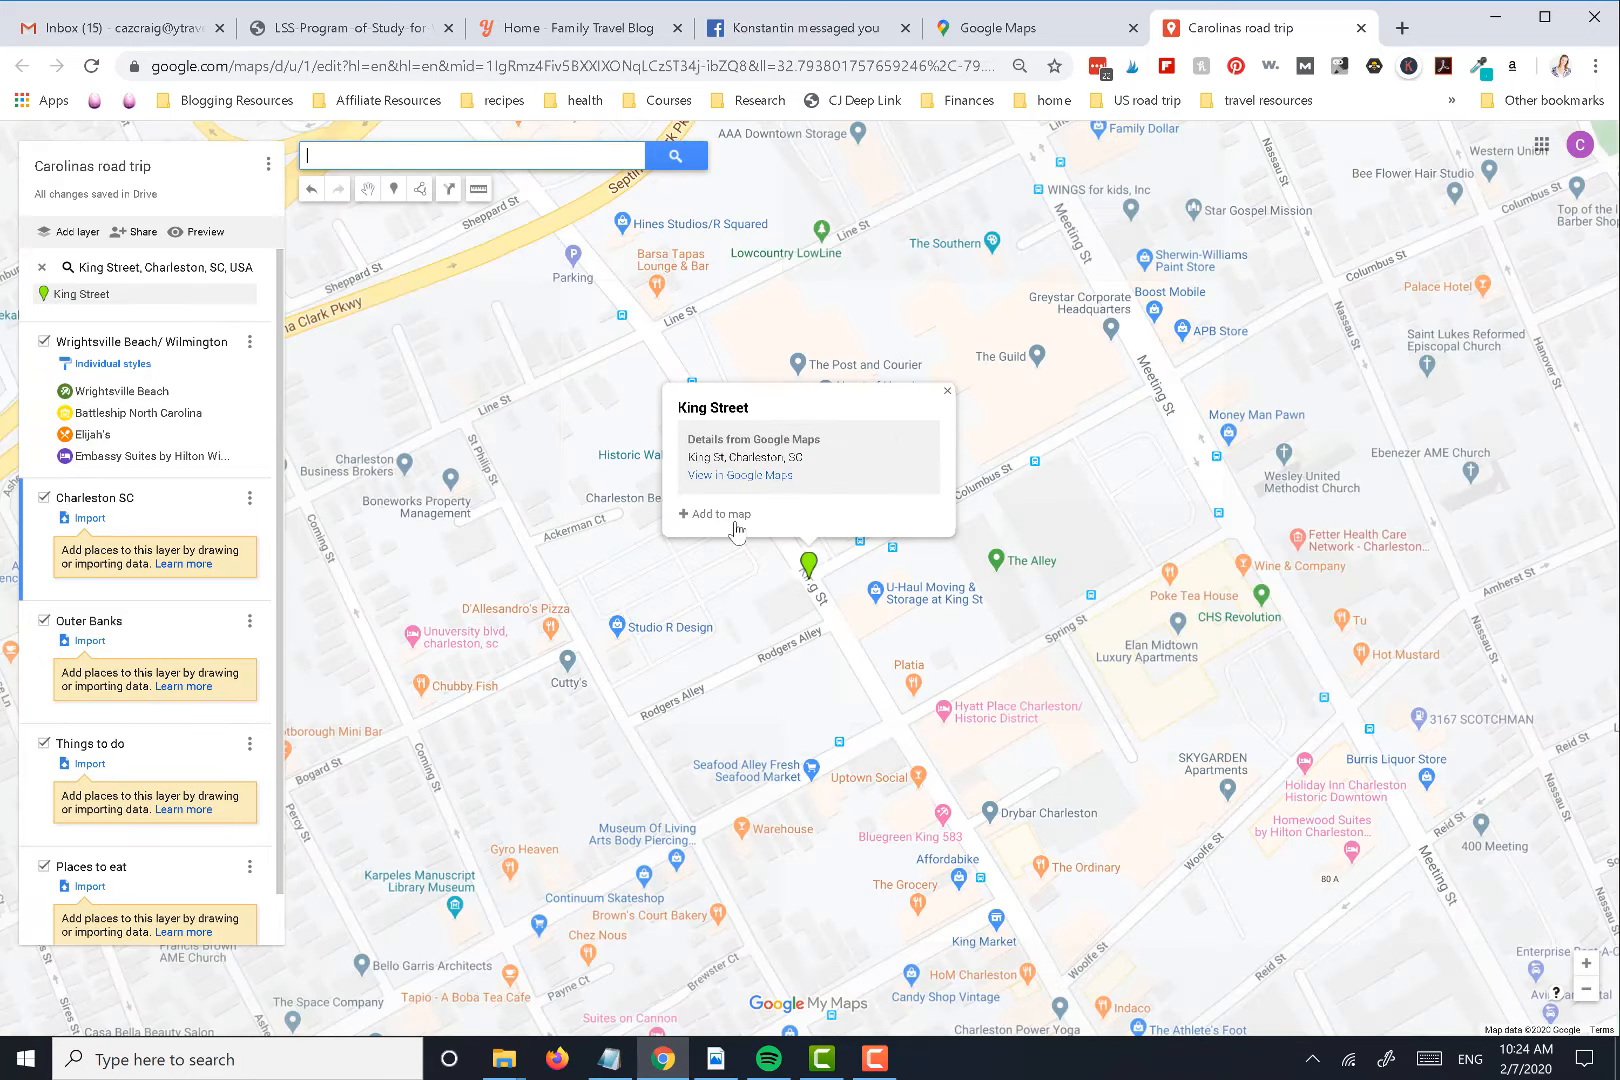
Add King Street to the Charleston SC layer and color its marker yellow
click(690, 514)
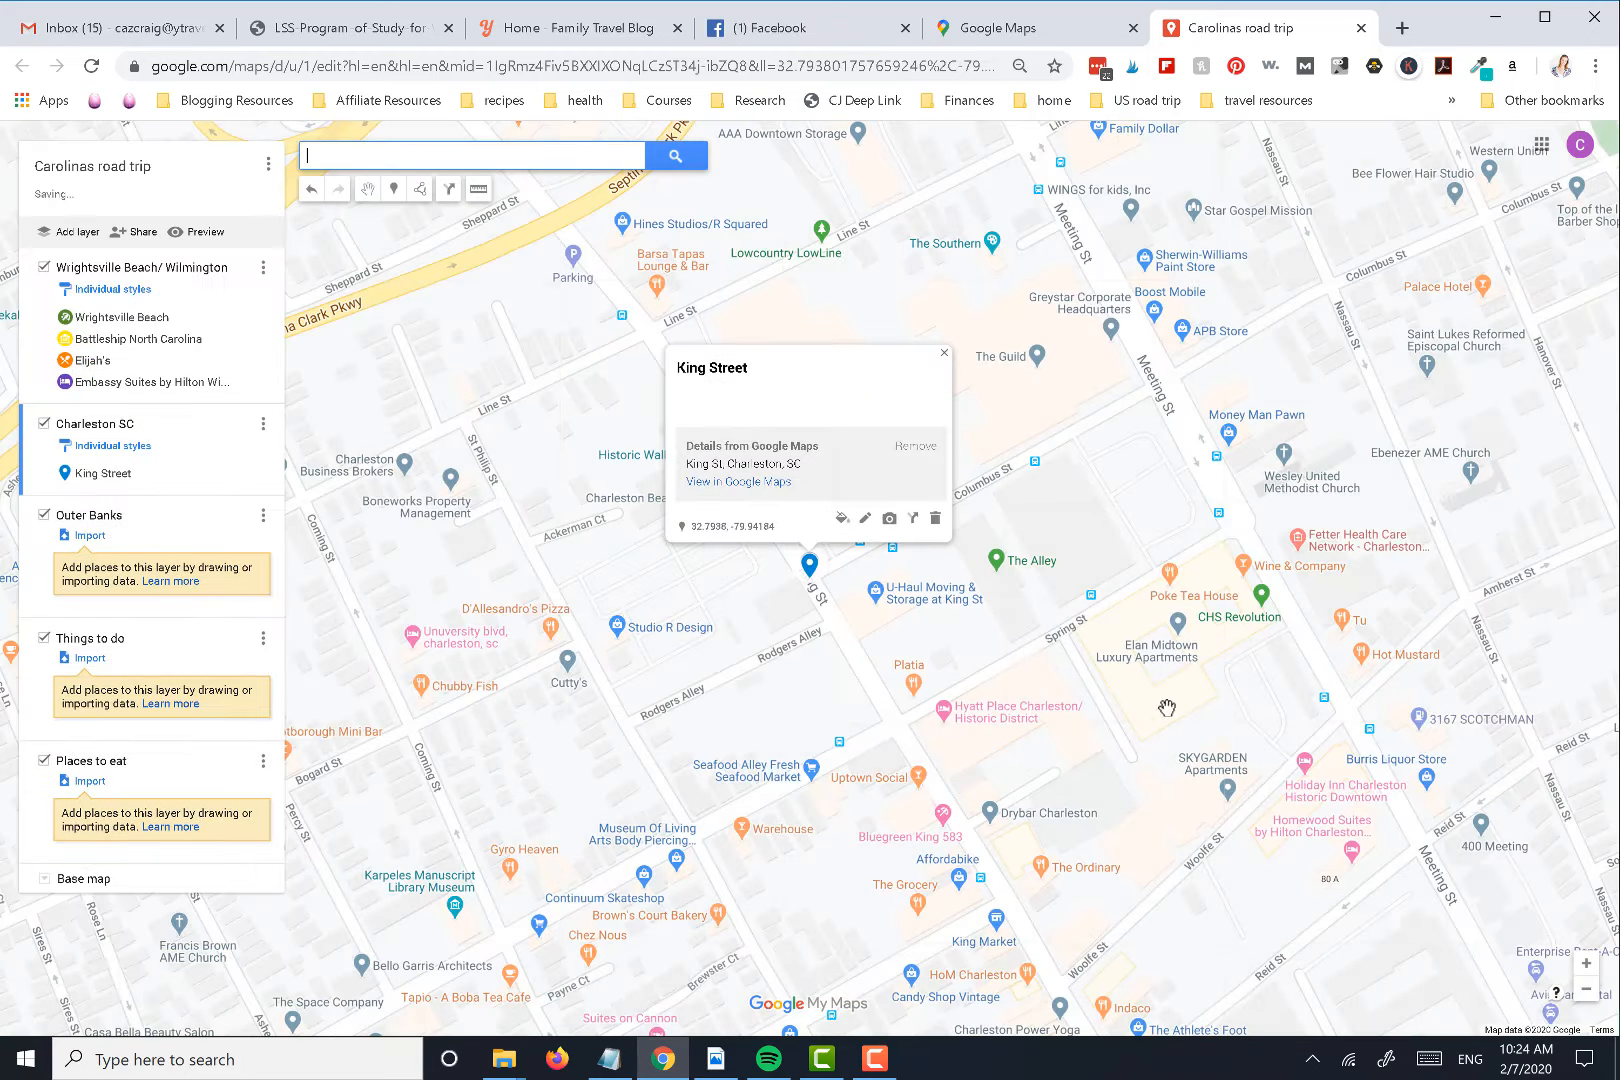
click(840, 519)
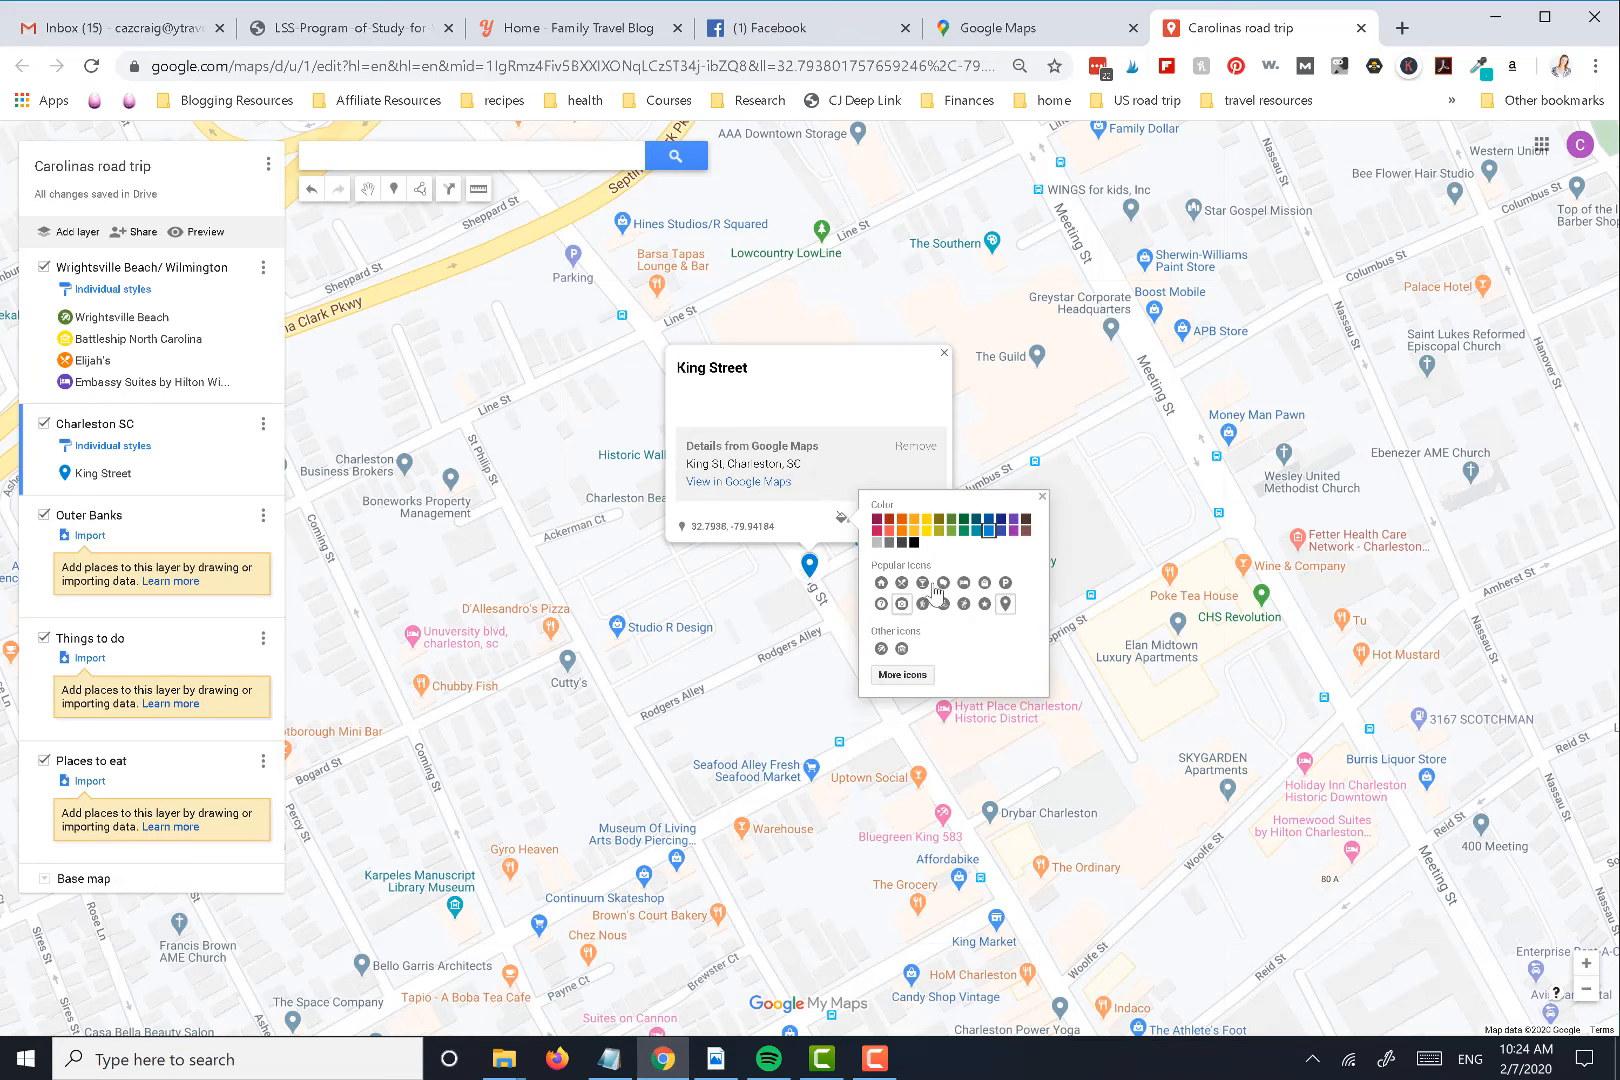
click(915, 535)
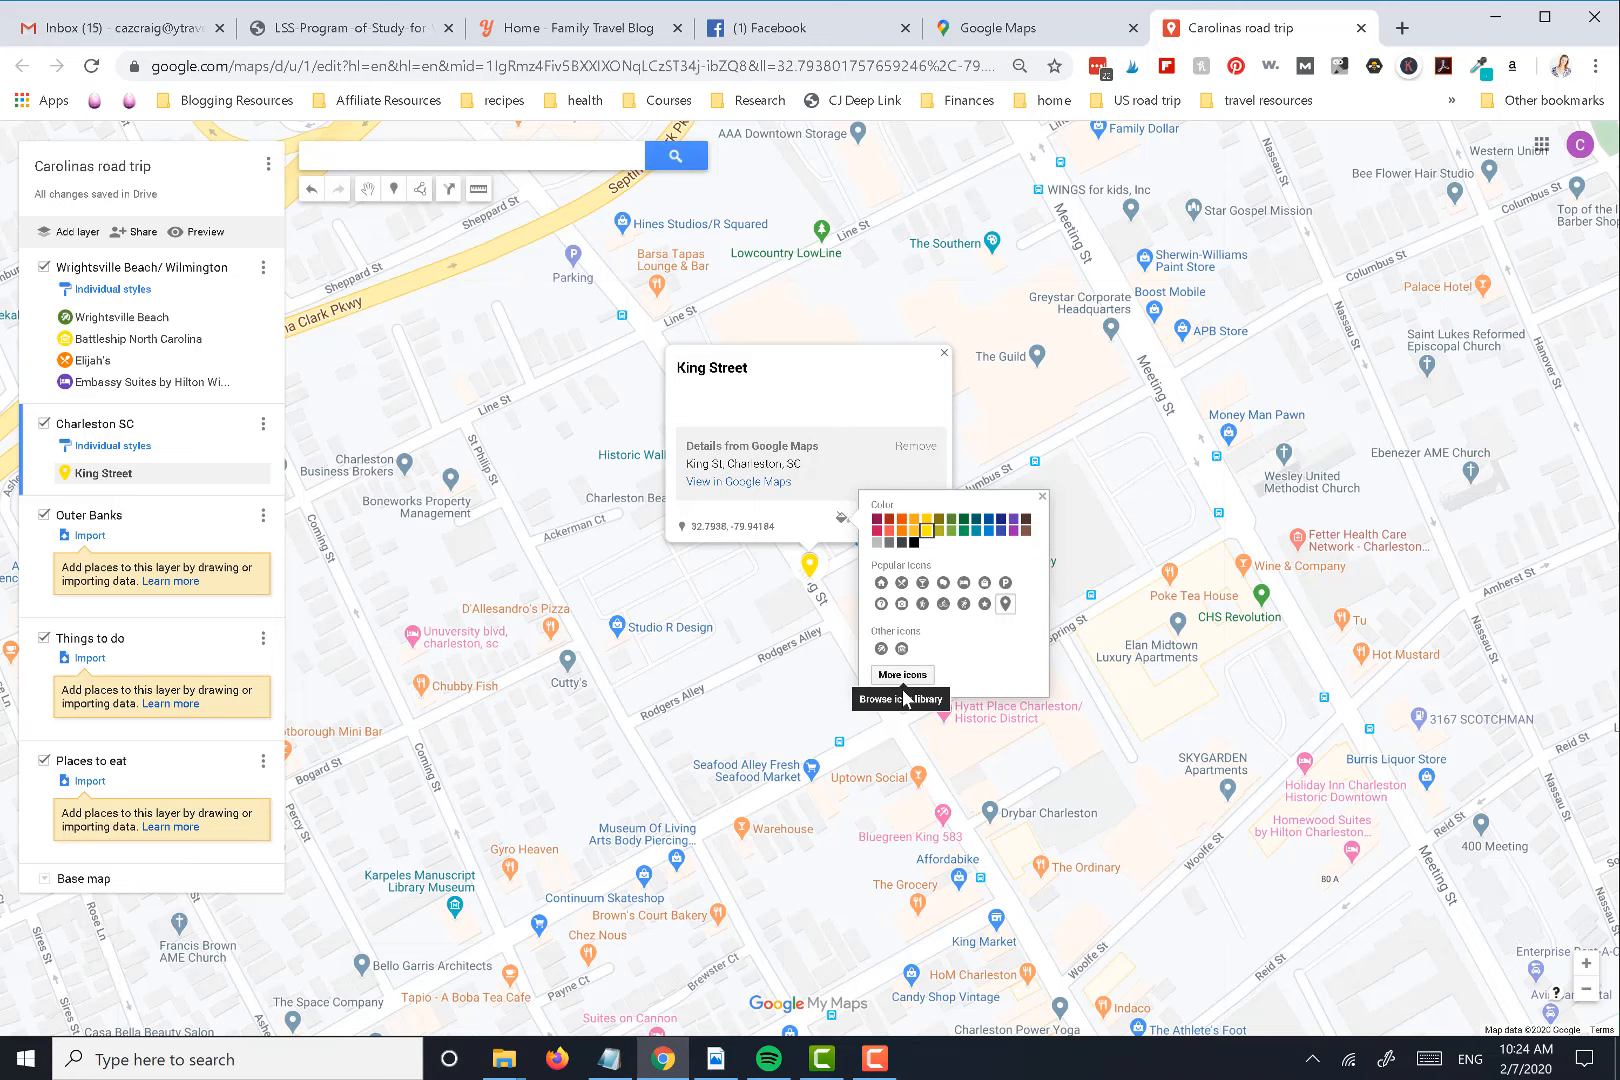
Filter the full icon library for "shopping" and apply the Shopping icon to the King Street marker
click(903, 680)
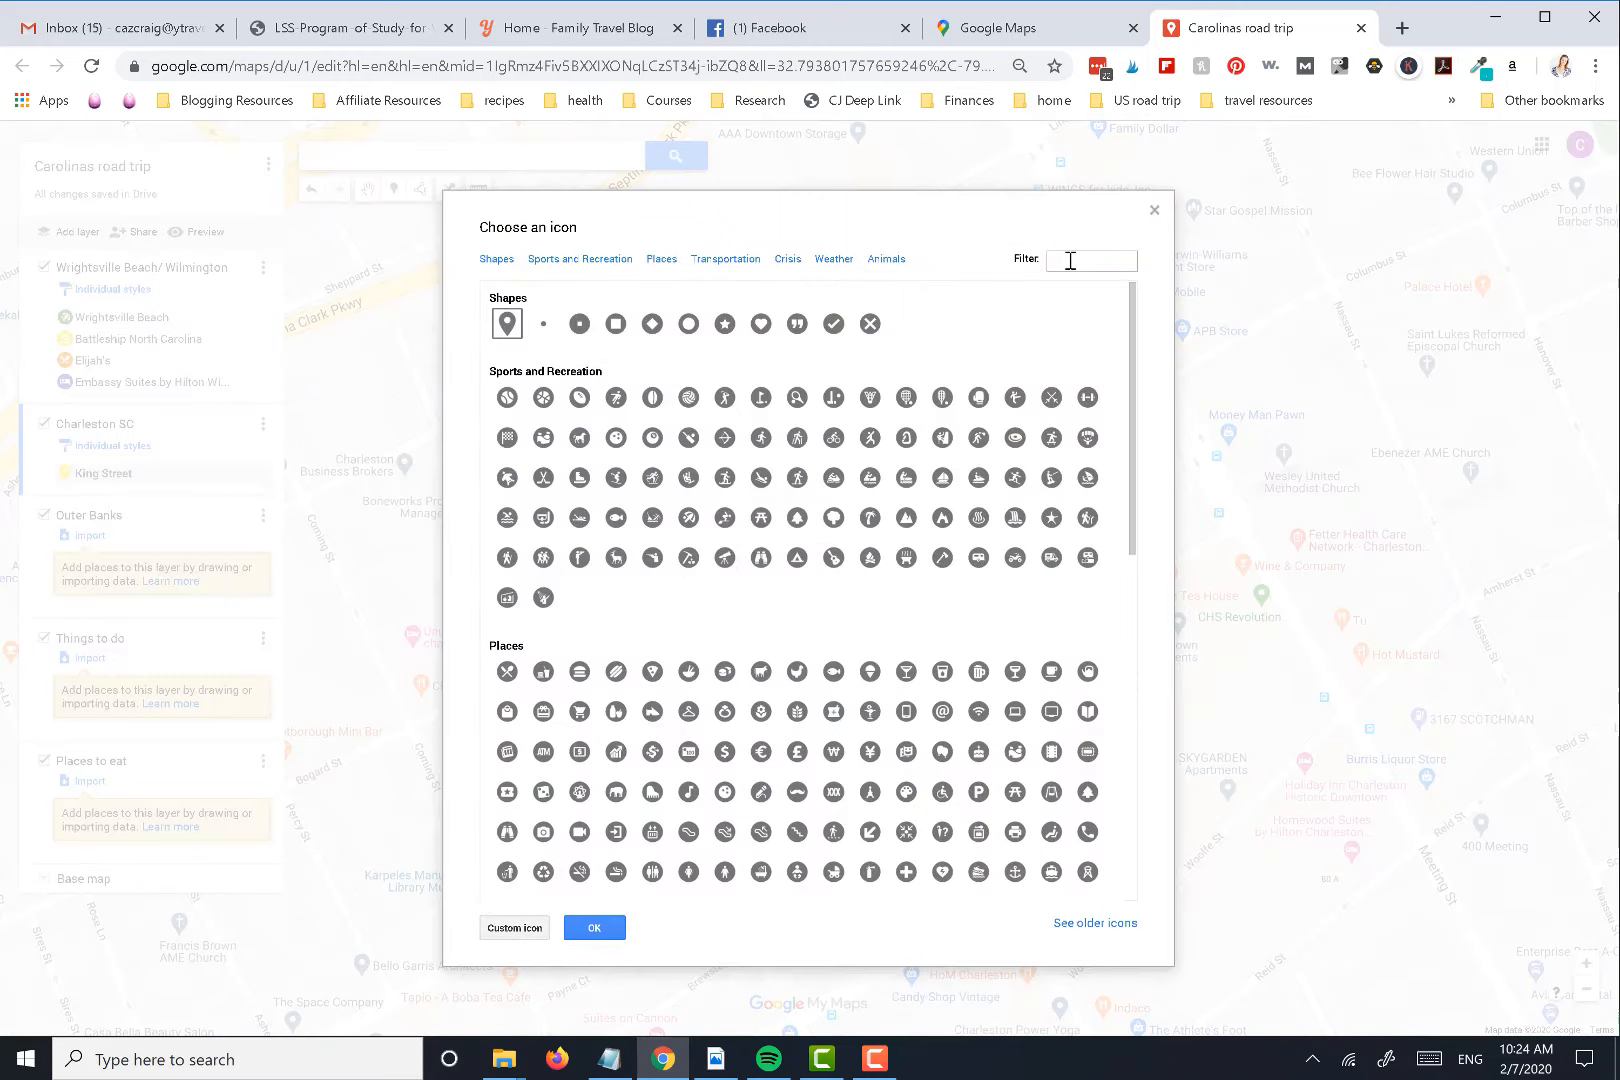
click(1070, 261)
text(shopping)
click(506, 392)
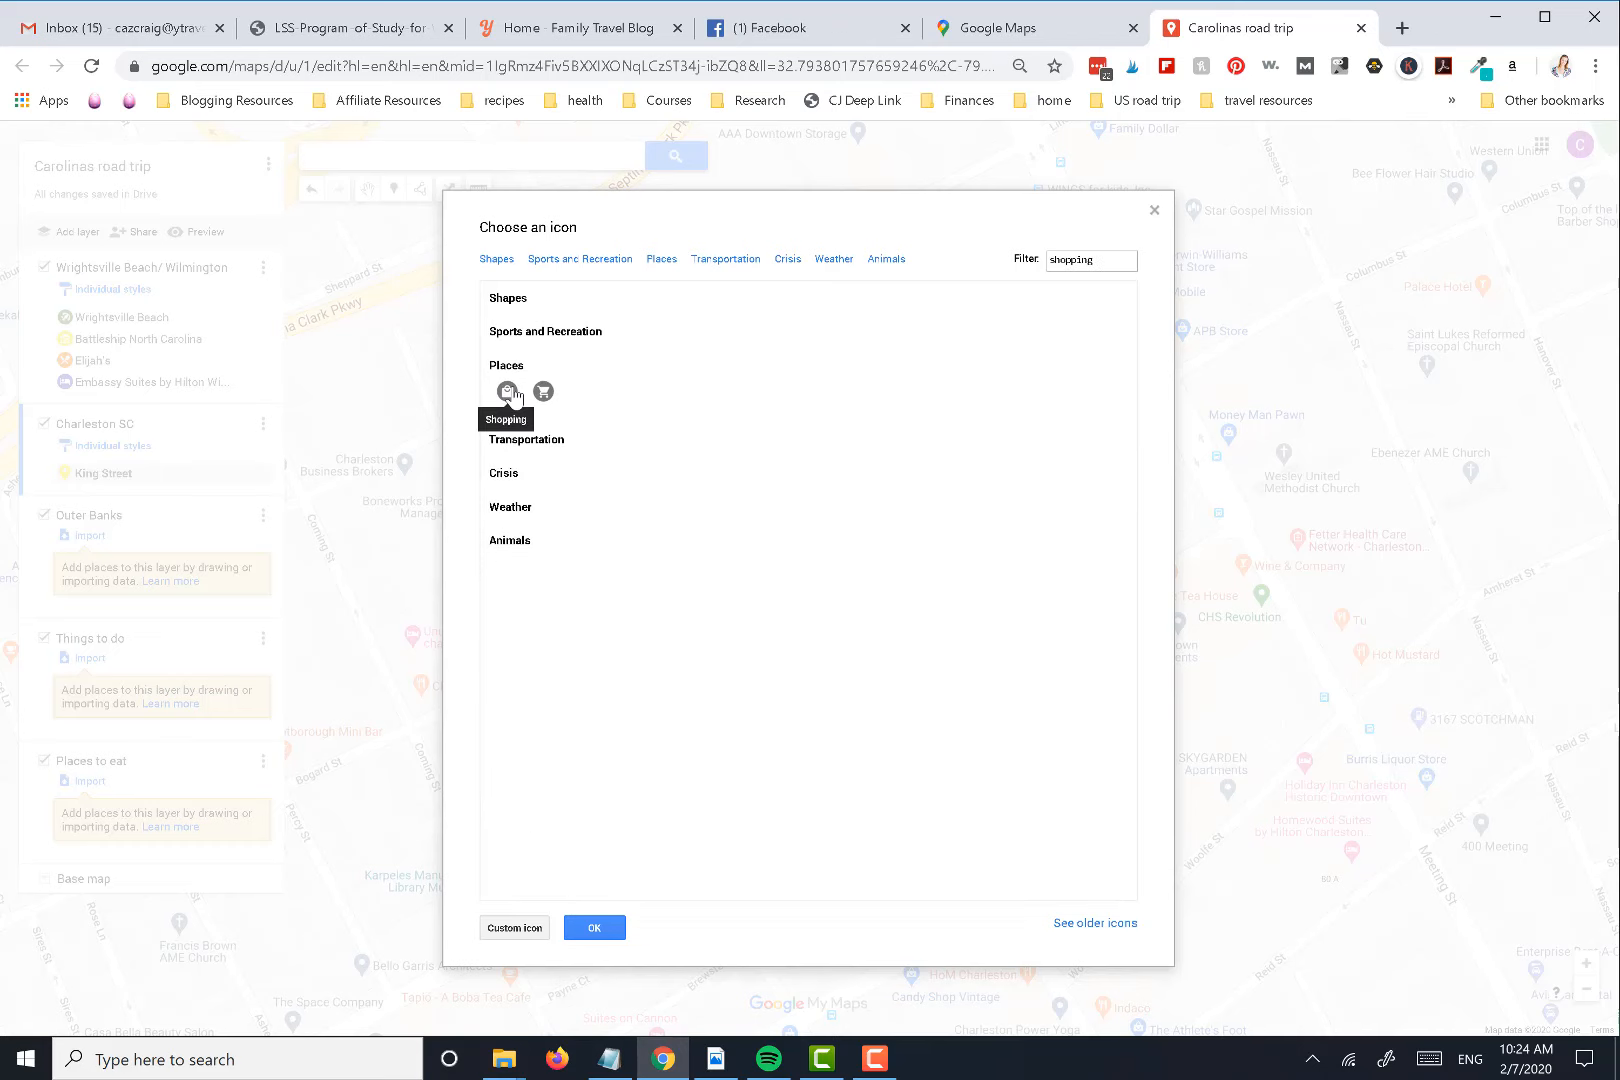
click(594, 928)
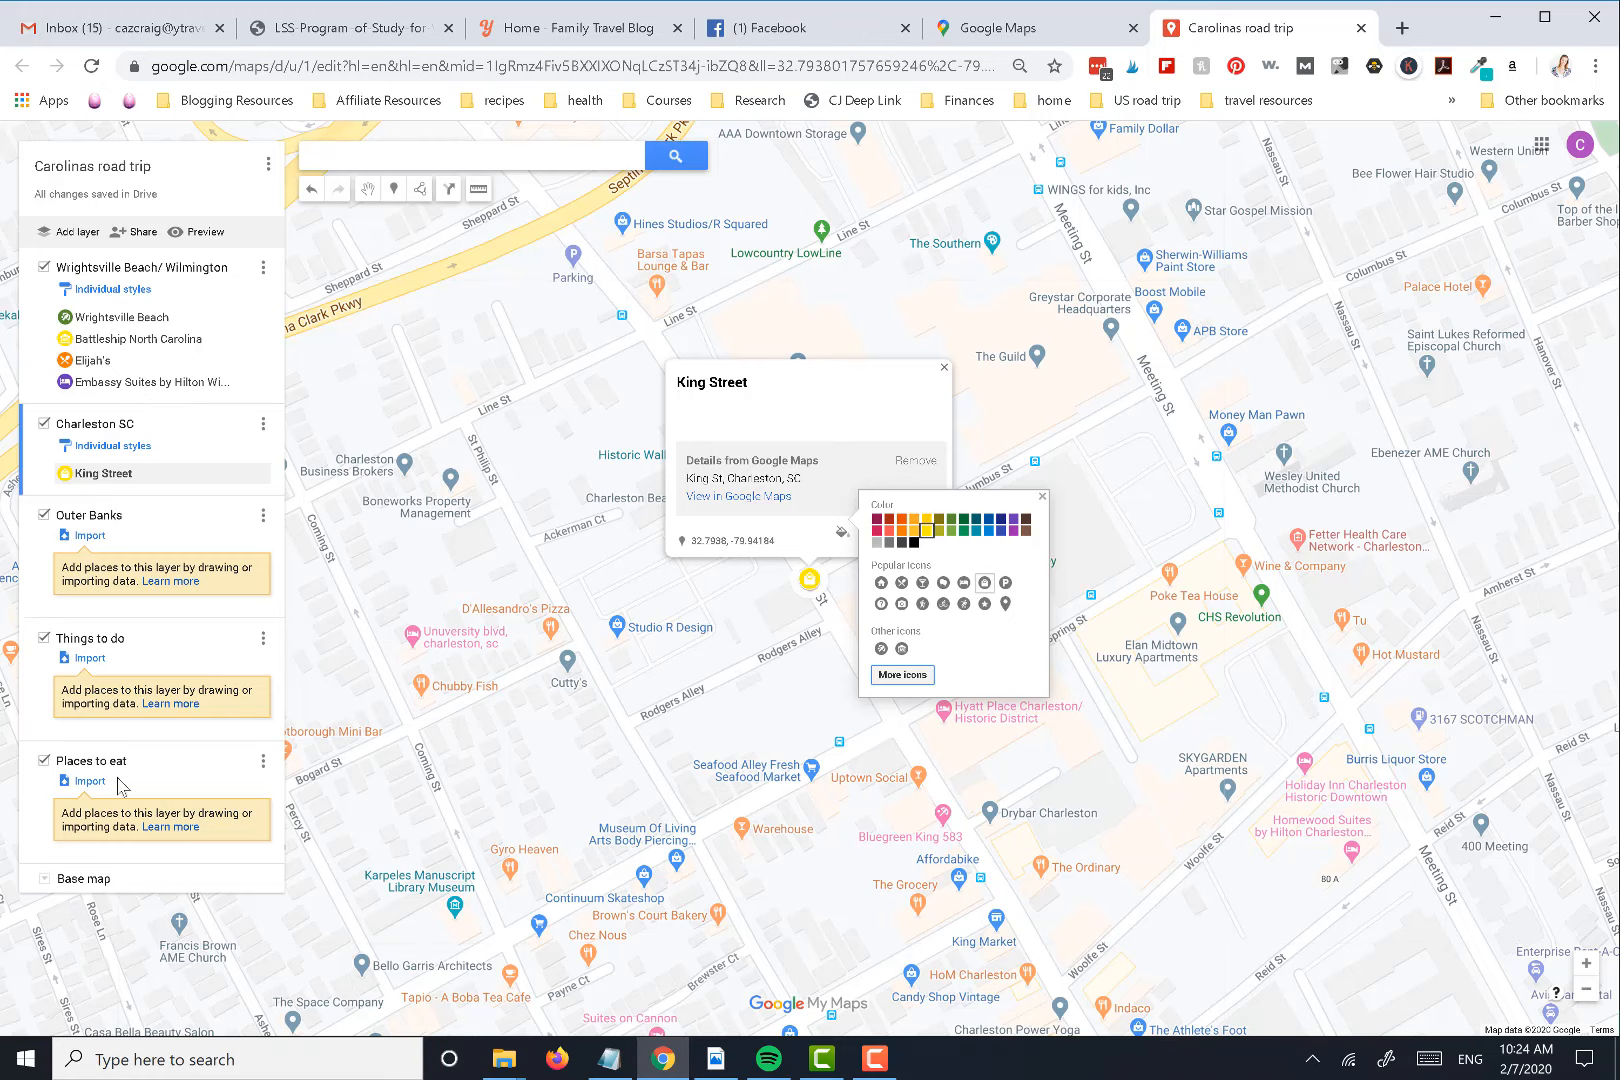
Make Things to do the active layer, search the map for "emip", and add the Empire State Building in New York
click(160, 645)
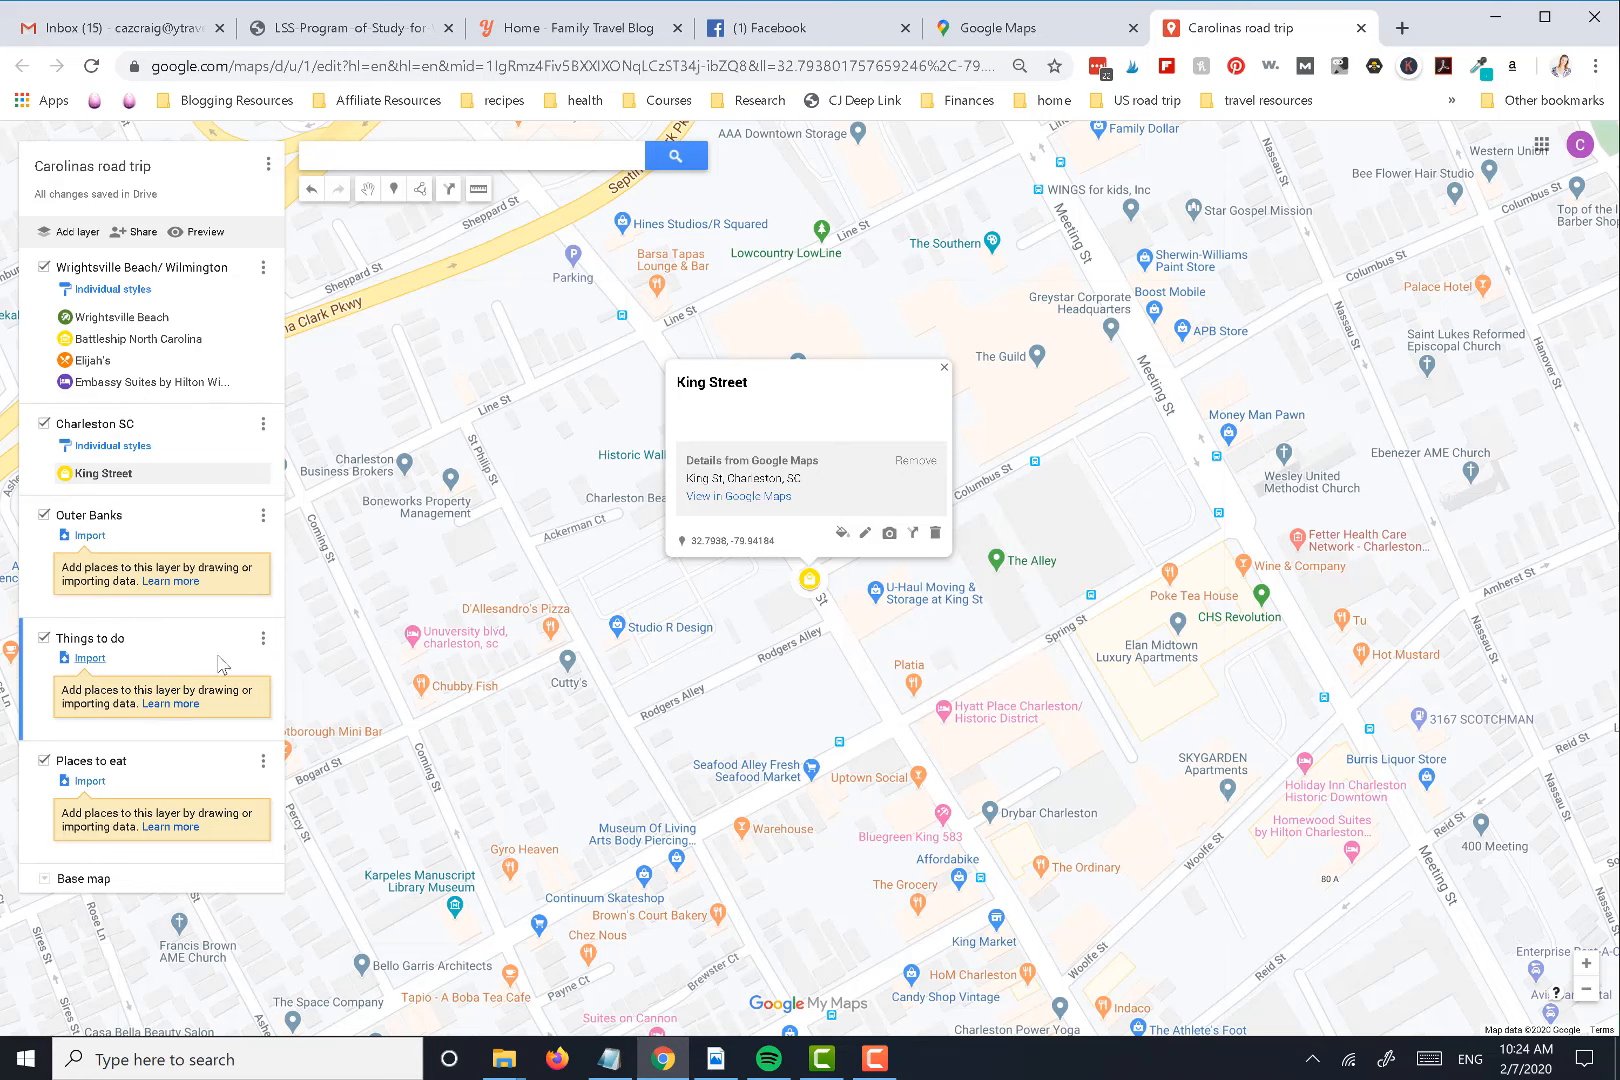
click(368, 155)
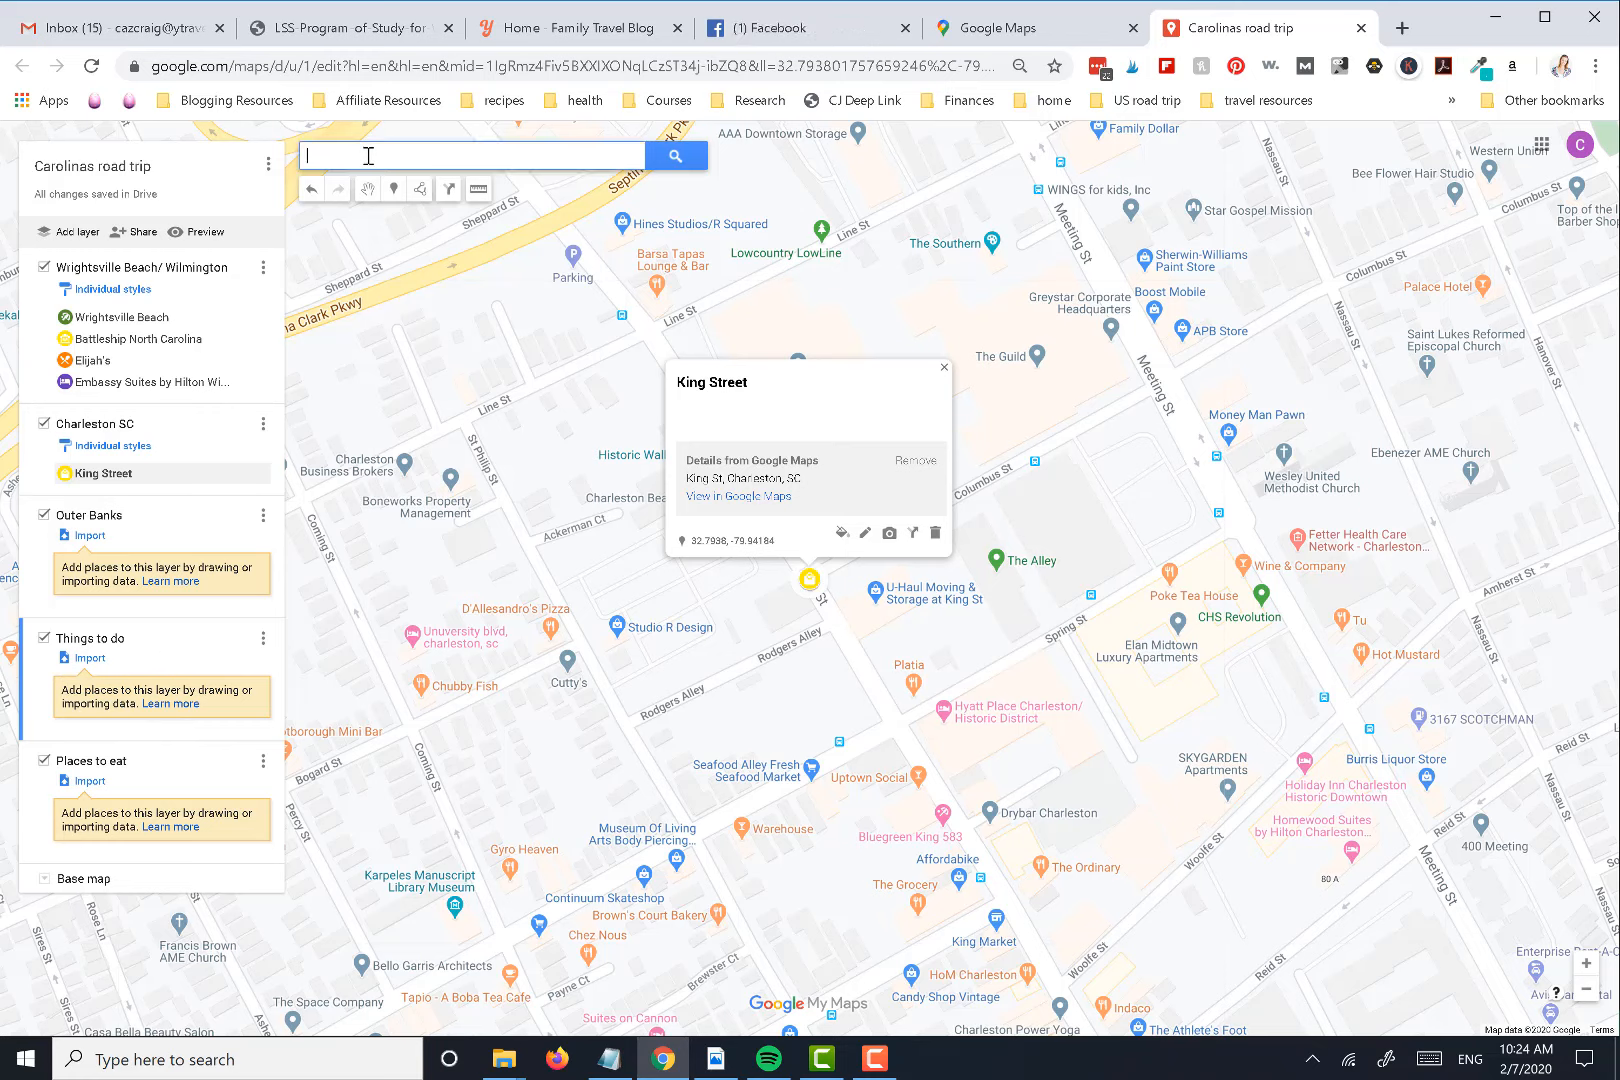
text(emipie)
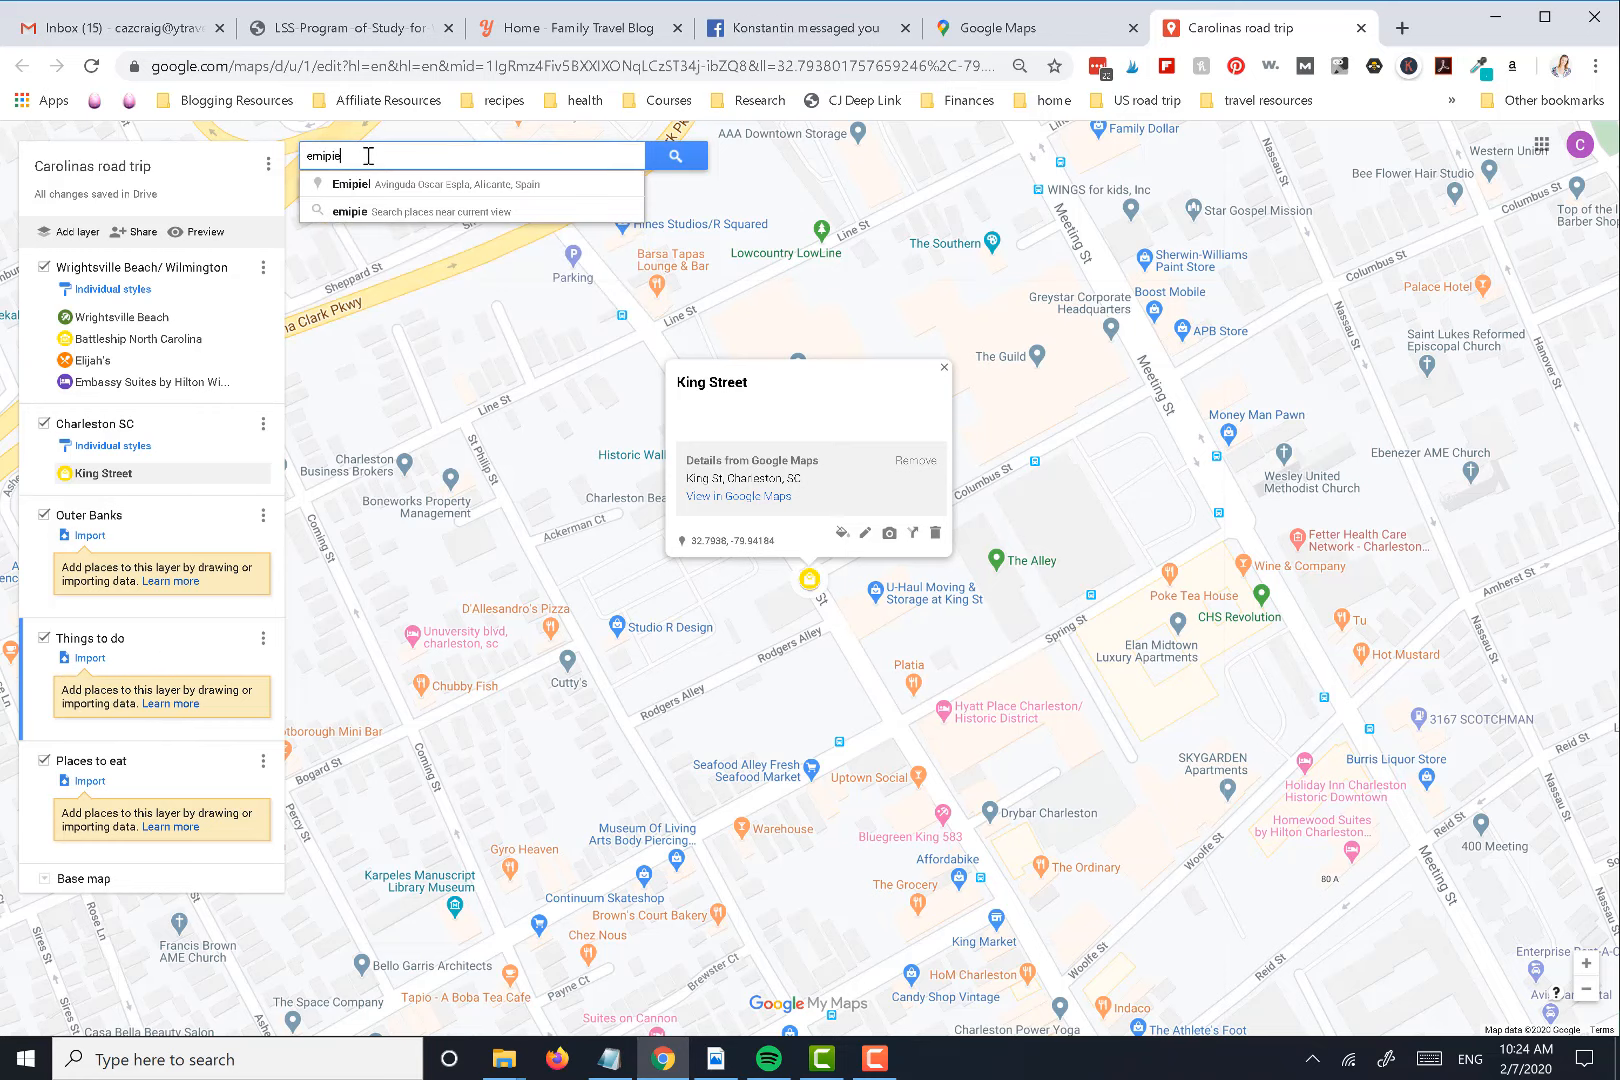
key(BackSpace)
key(BackSpace)
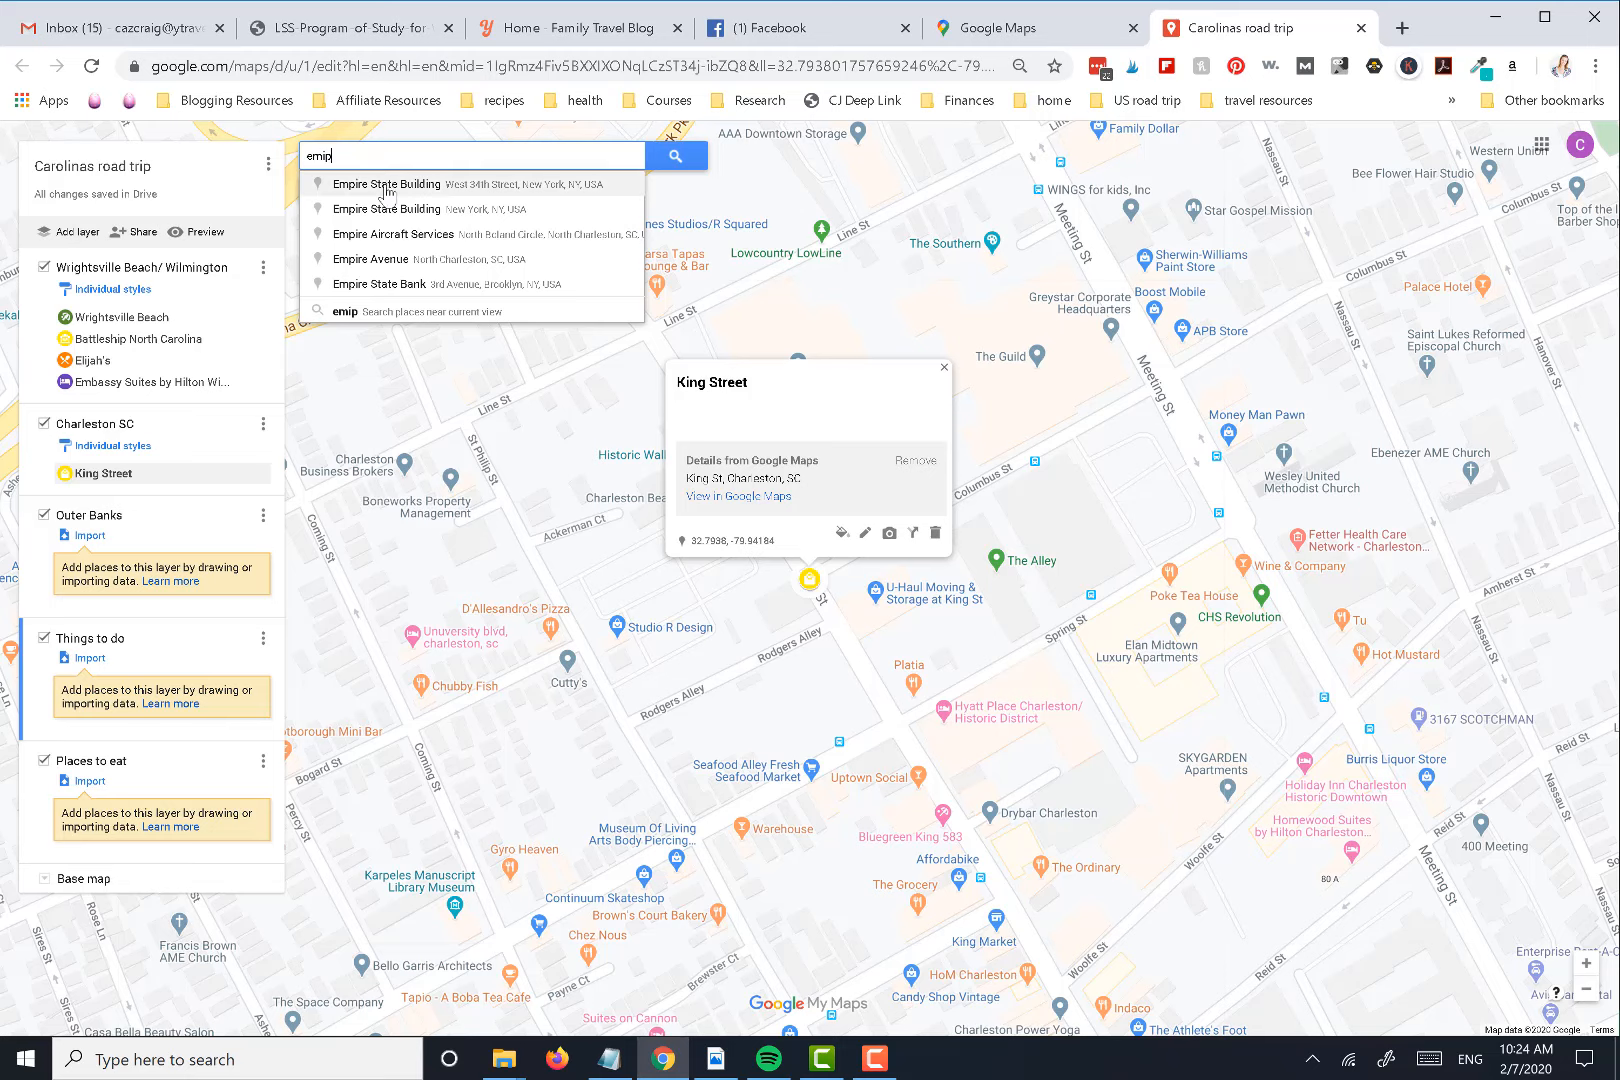
click(384, 186)
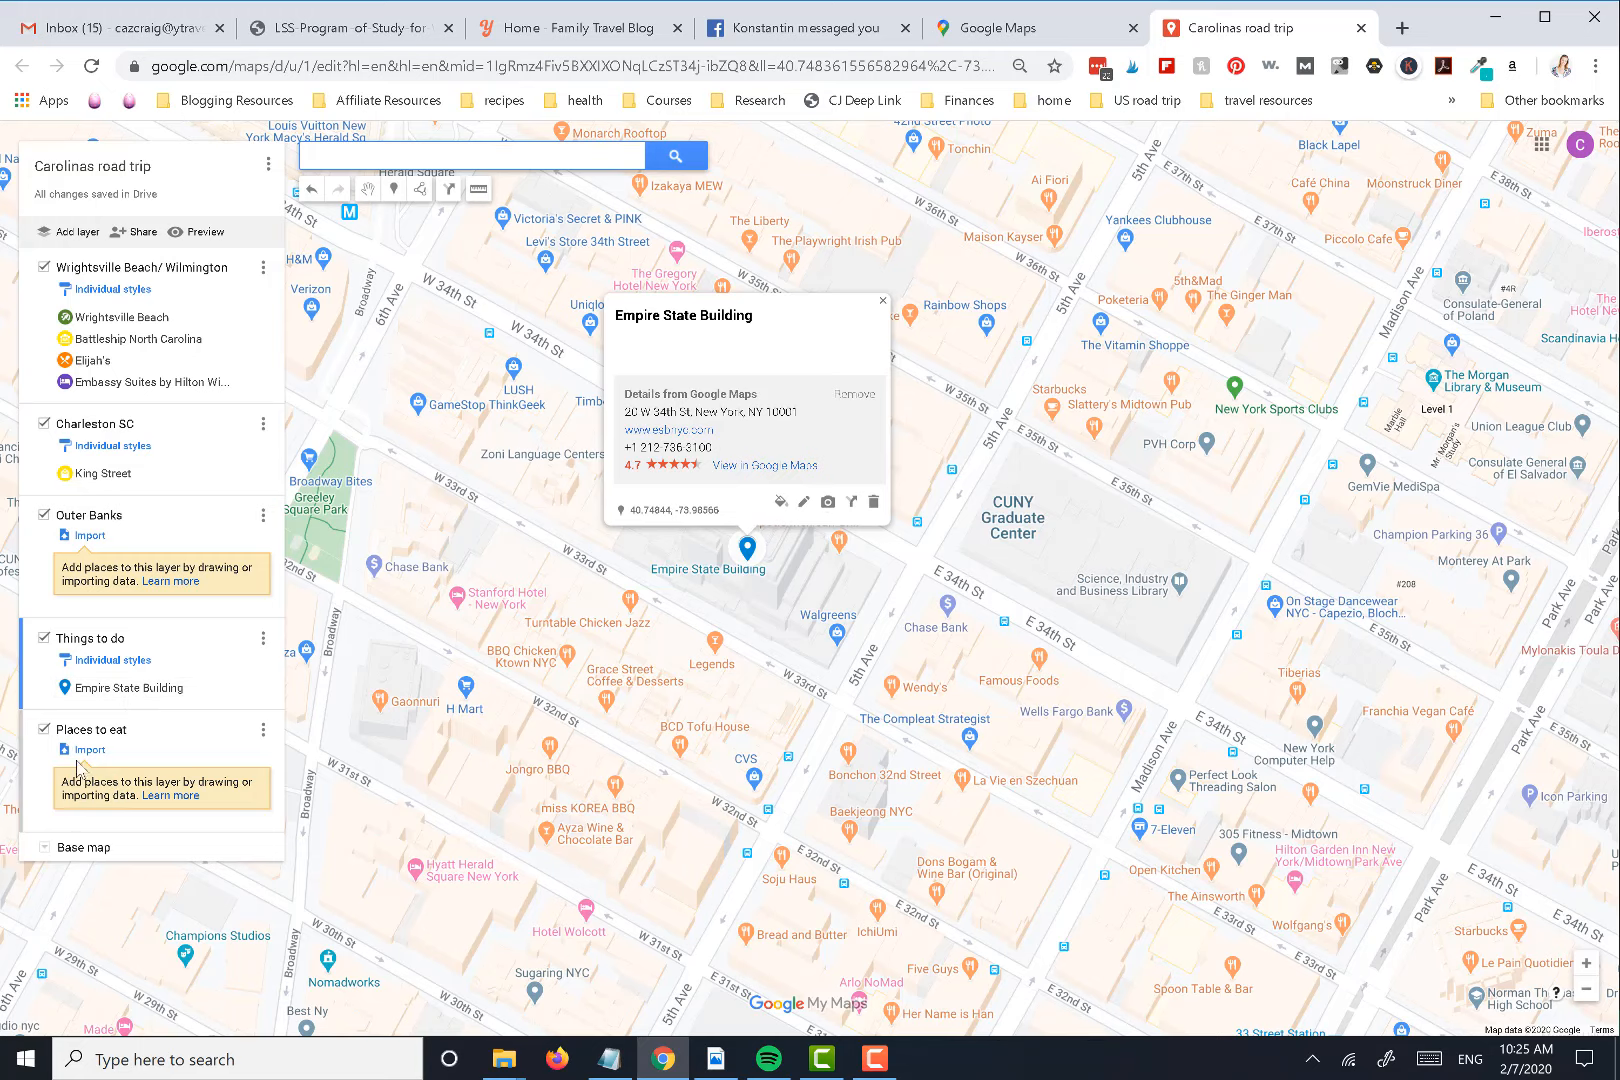
Delete the Things to do layer from the map
click(266, 645)
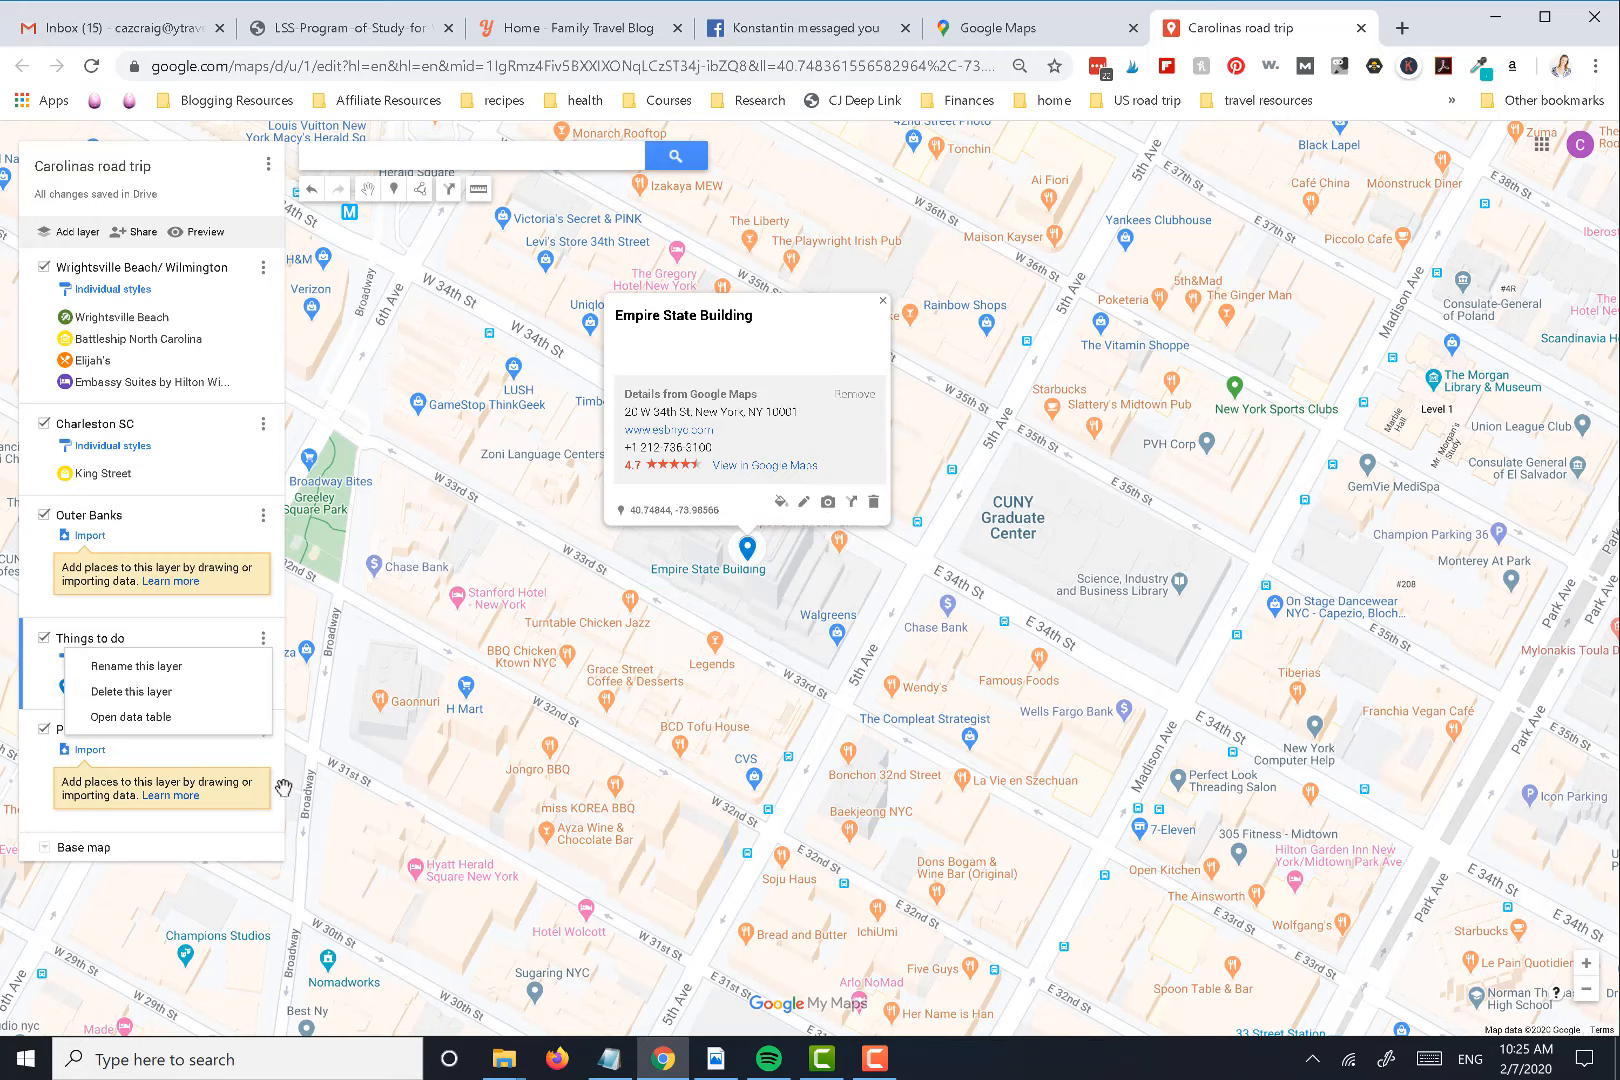
click(158, 690)
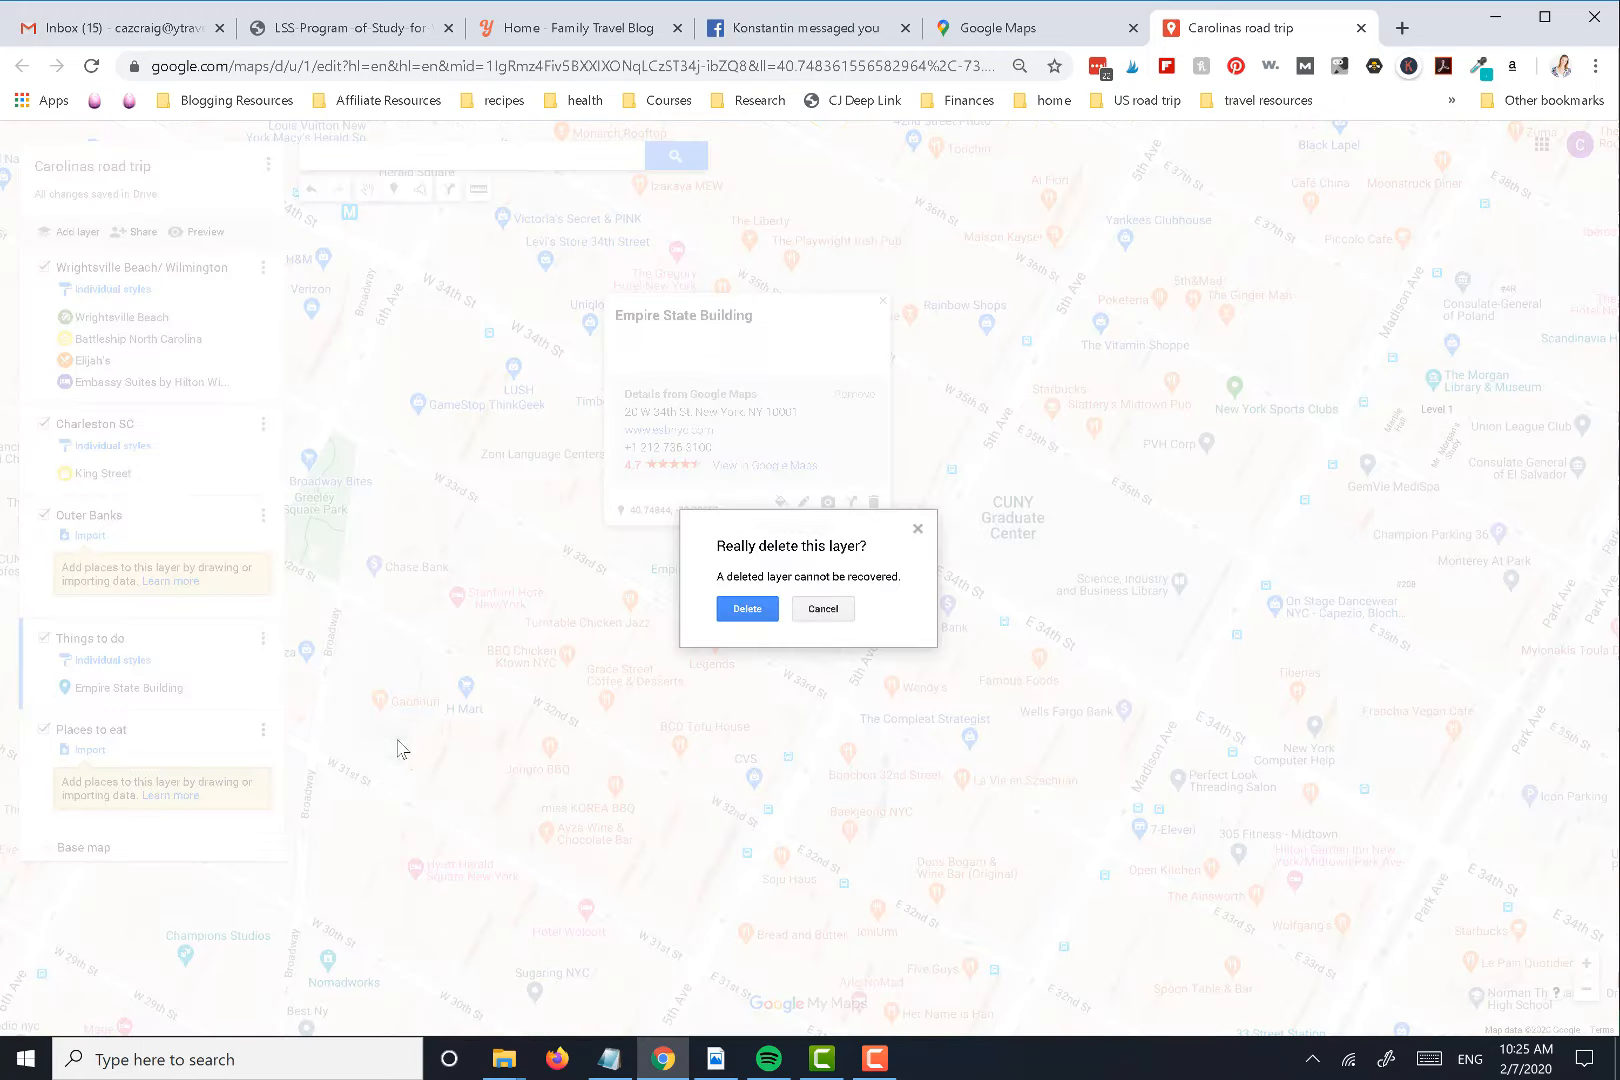
click(748, 610)
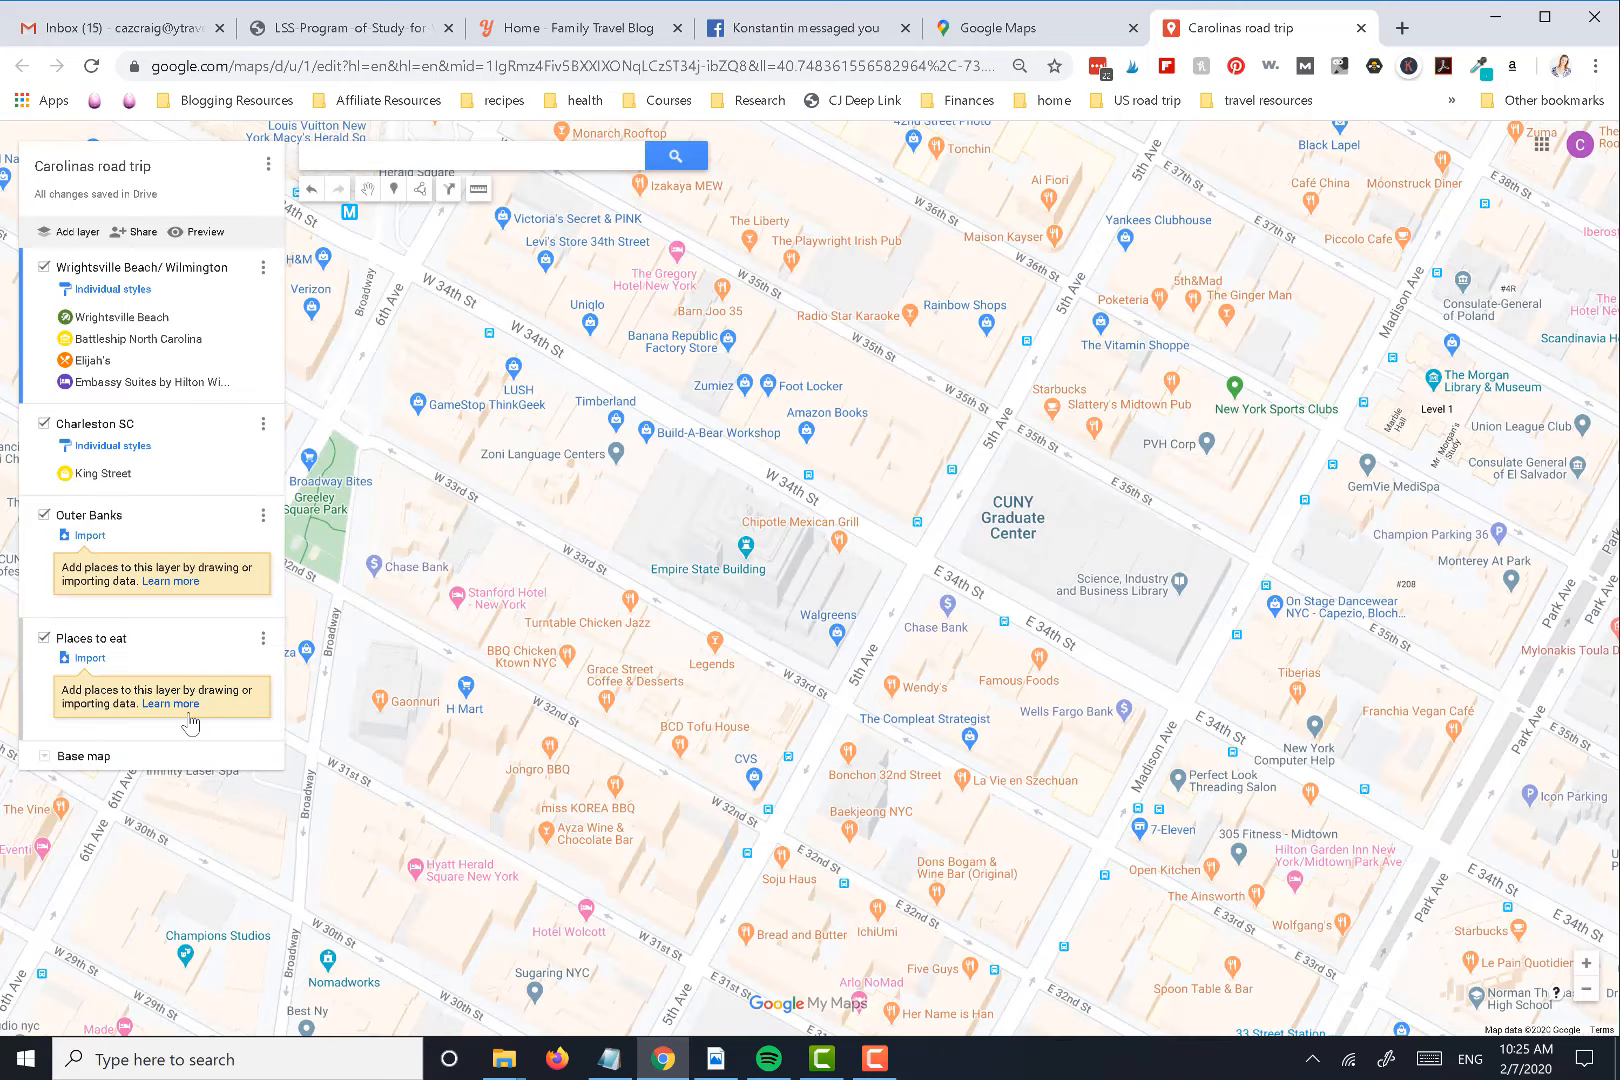
Bring the map from New York back to Wrightsville Beach, close the place's details, and examine the category markers around Wilmington
scroll(1151, 846, up, 1)
scroll(806, 643, down, 2)
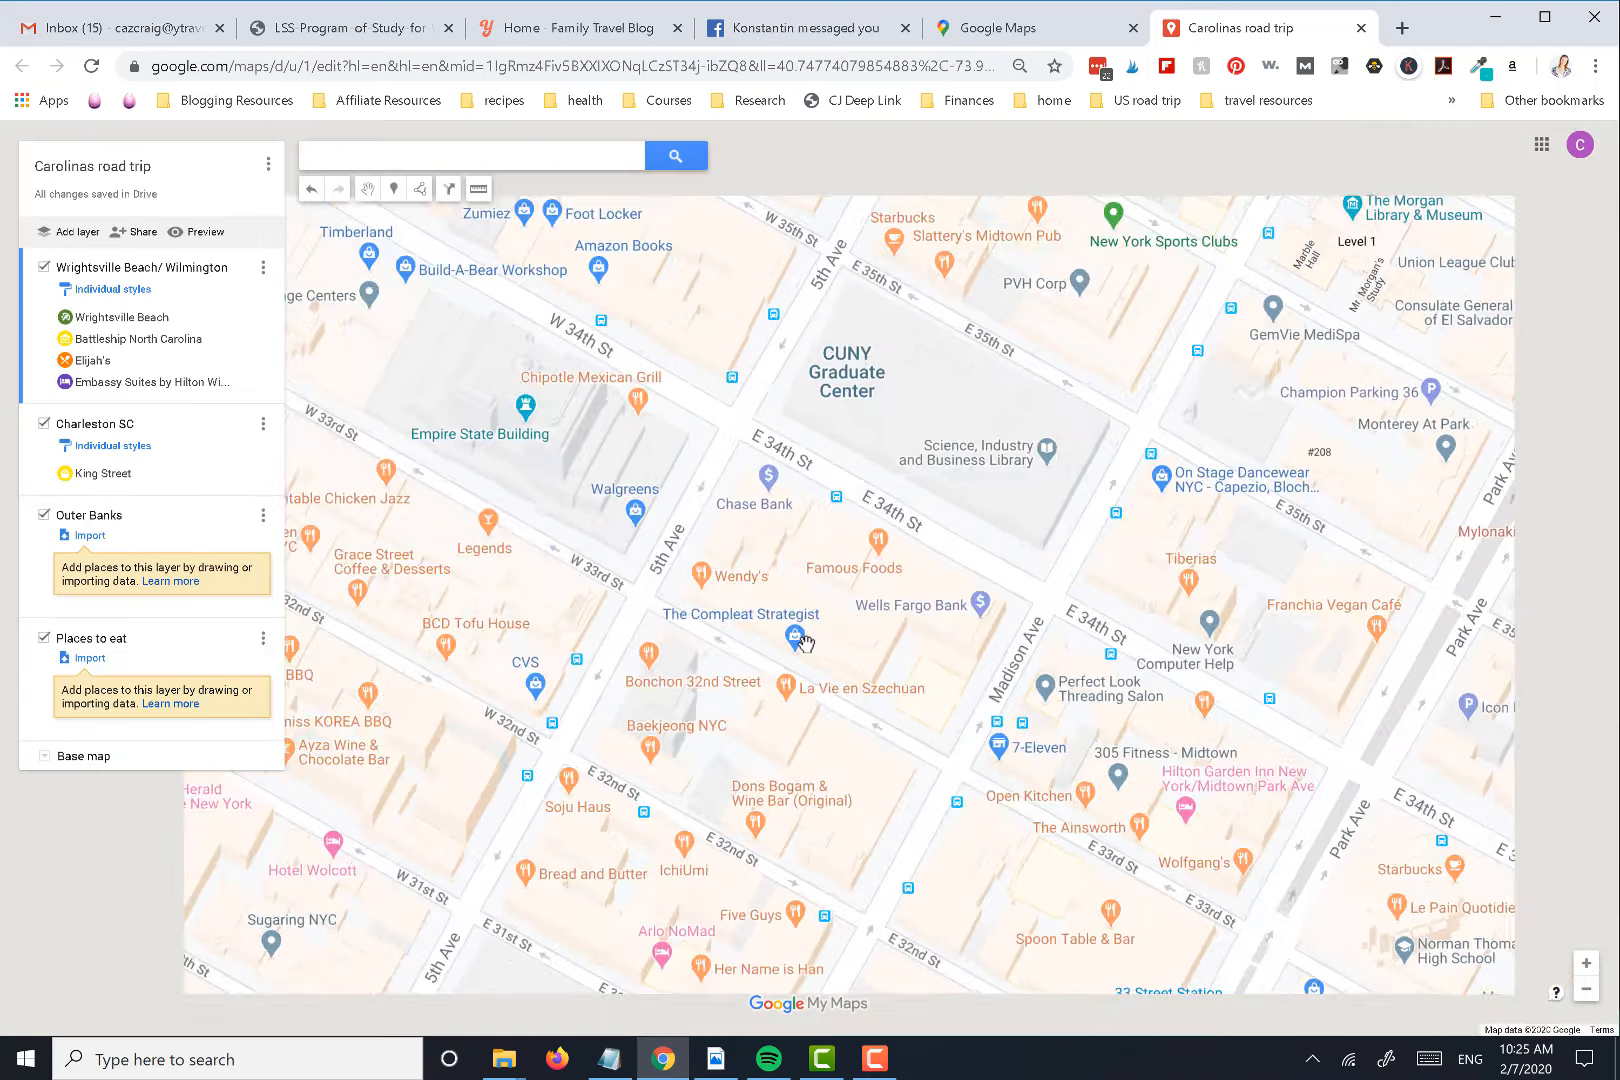
scroll(950, 695, down, 2)
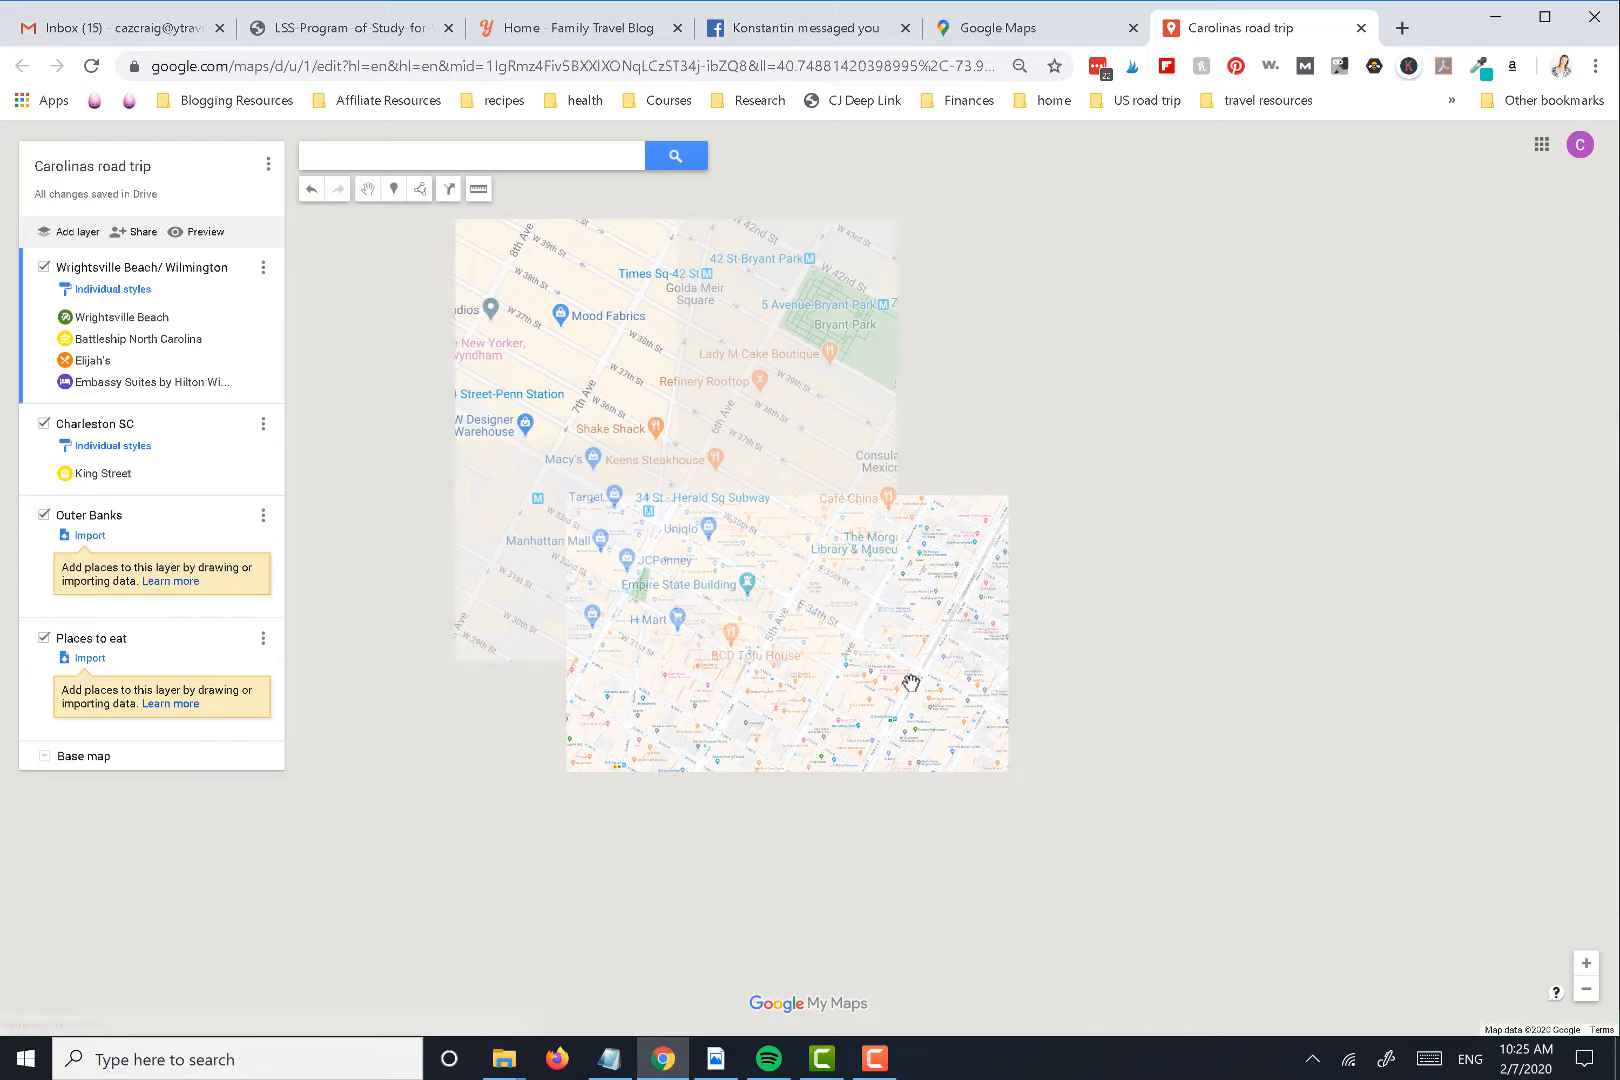
scroll(783, 630, down, 1)
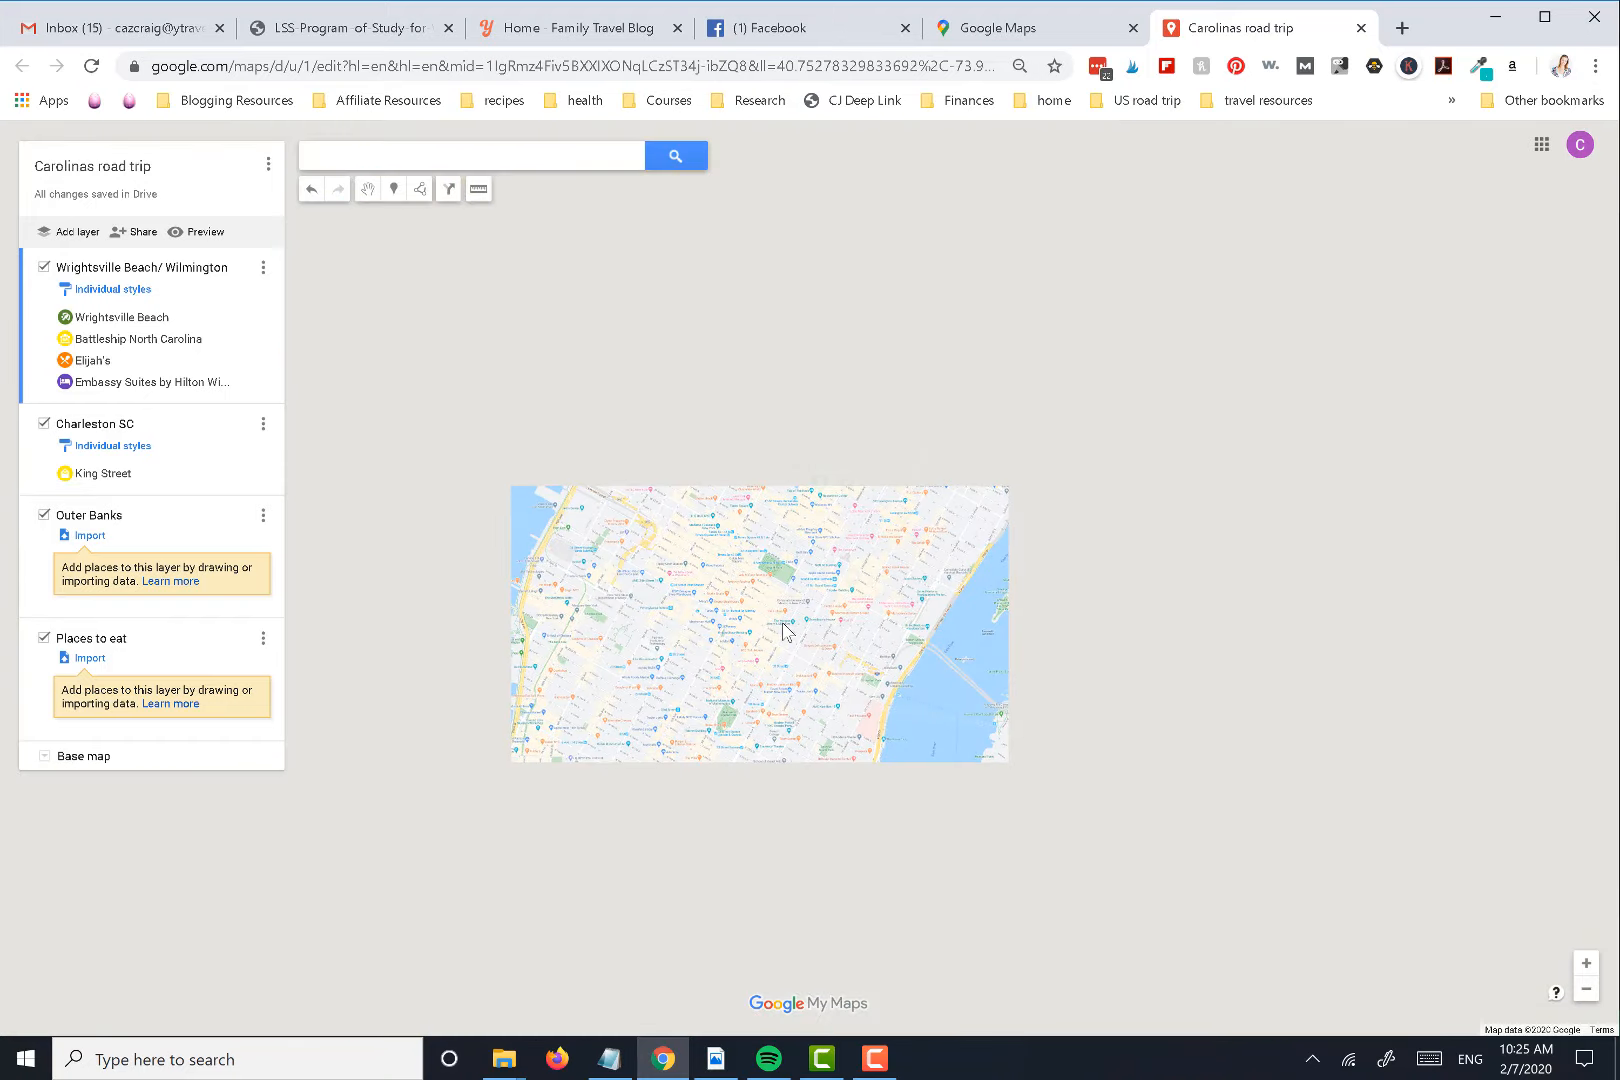
scroll(1001, 665, down, 1)
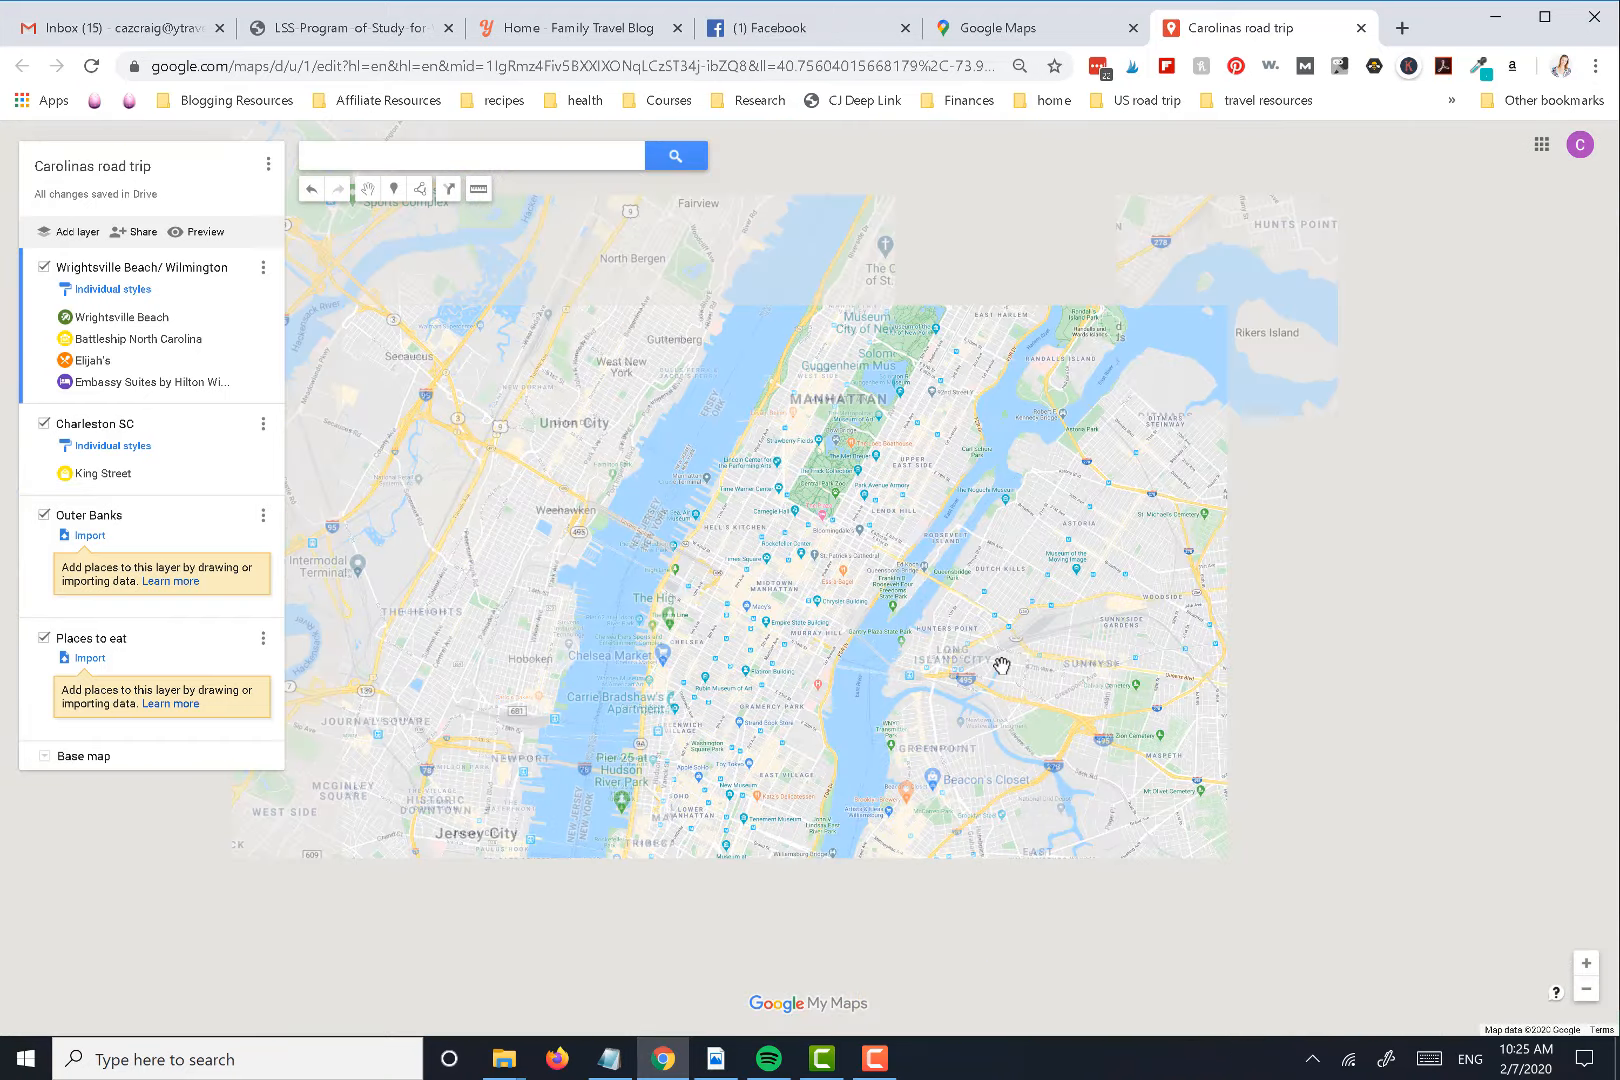
scroll(1001, 665, down, 1)
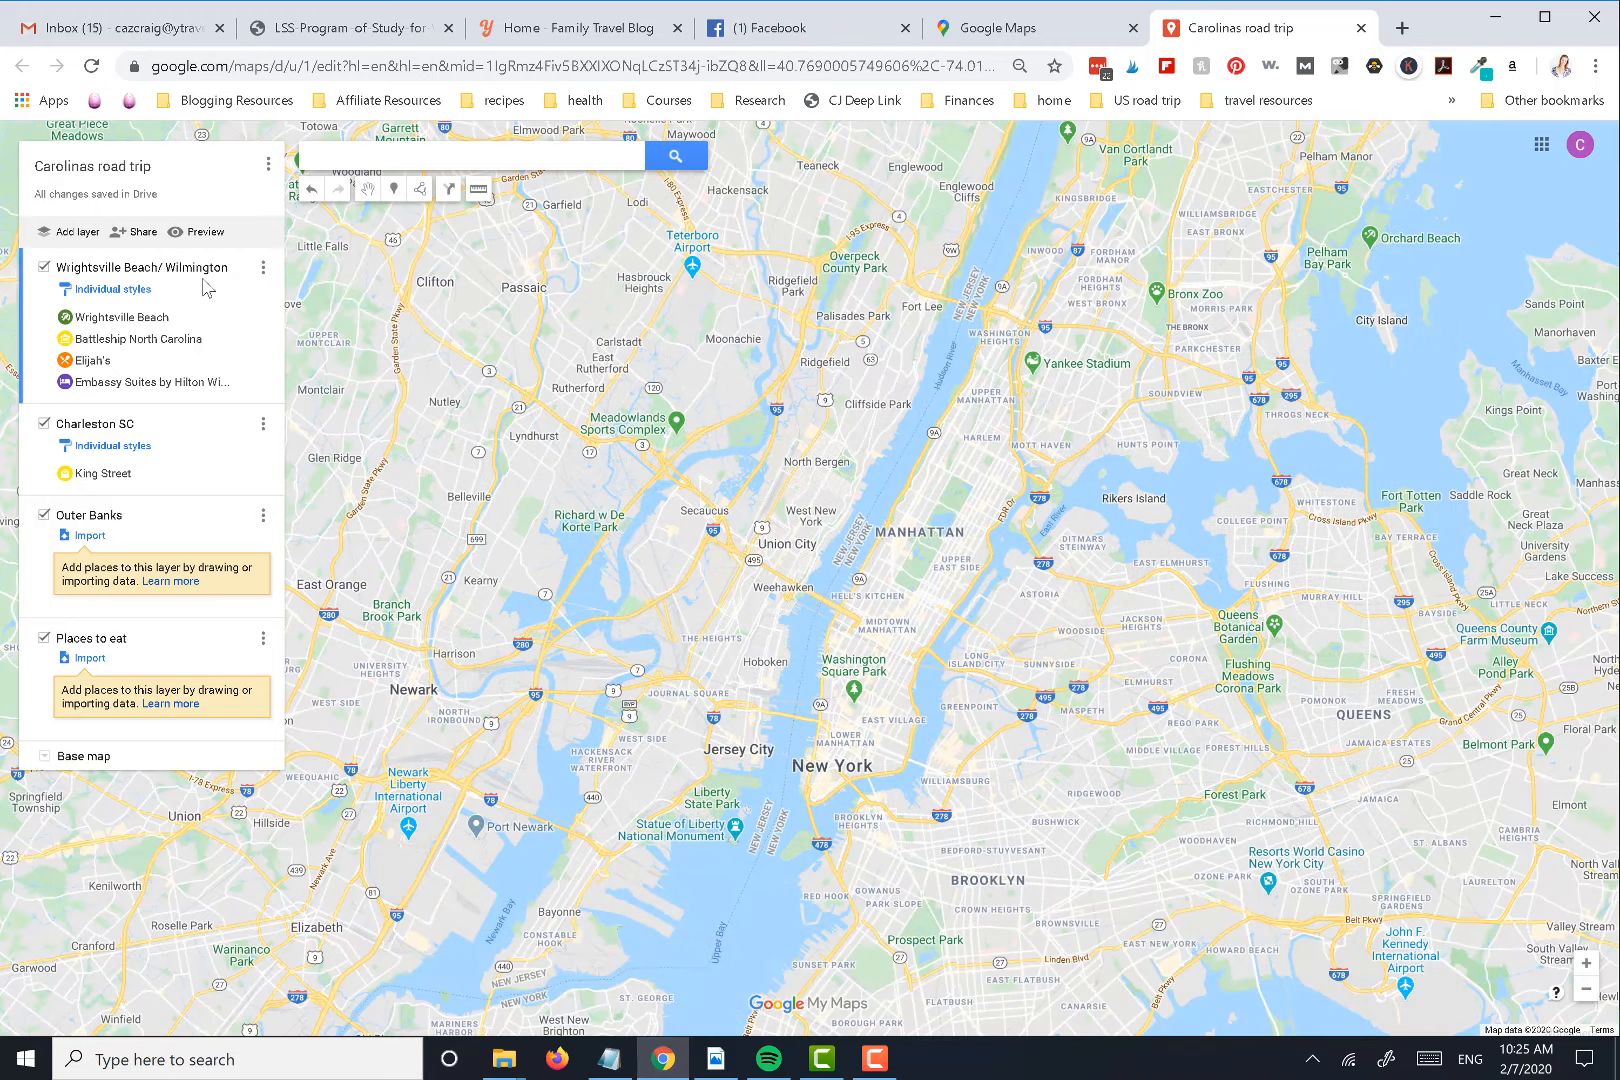
click(120, 317)
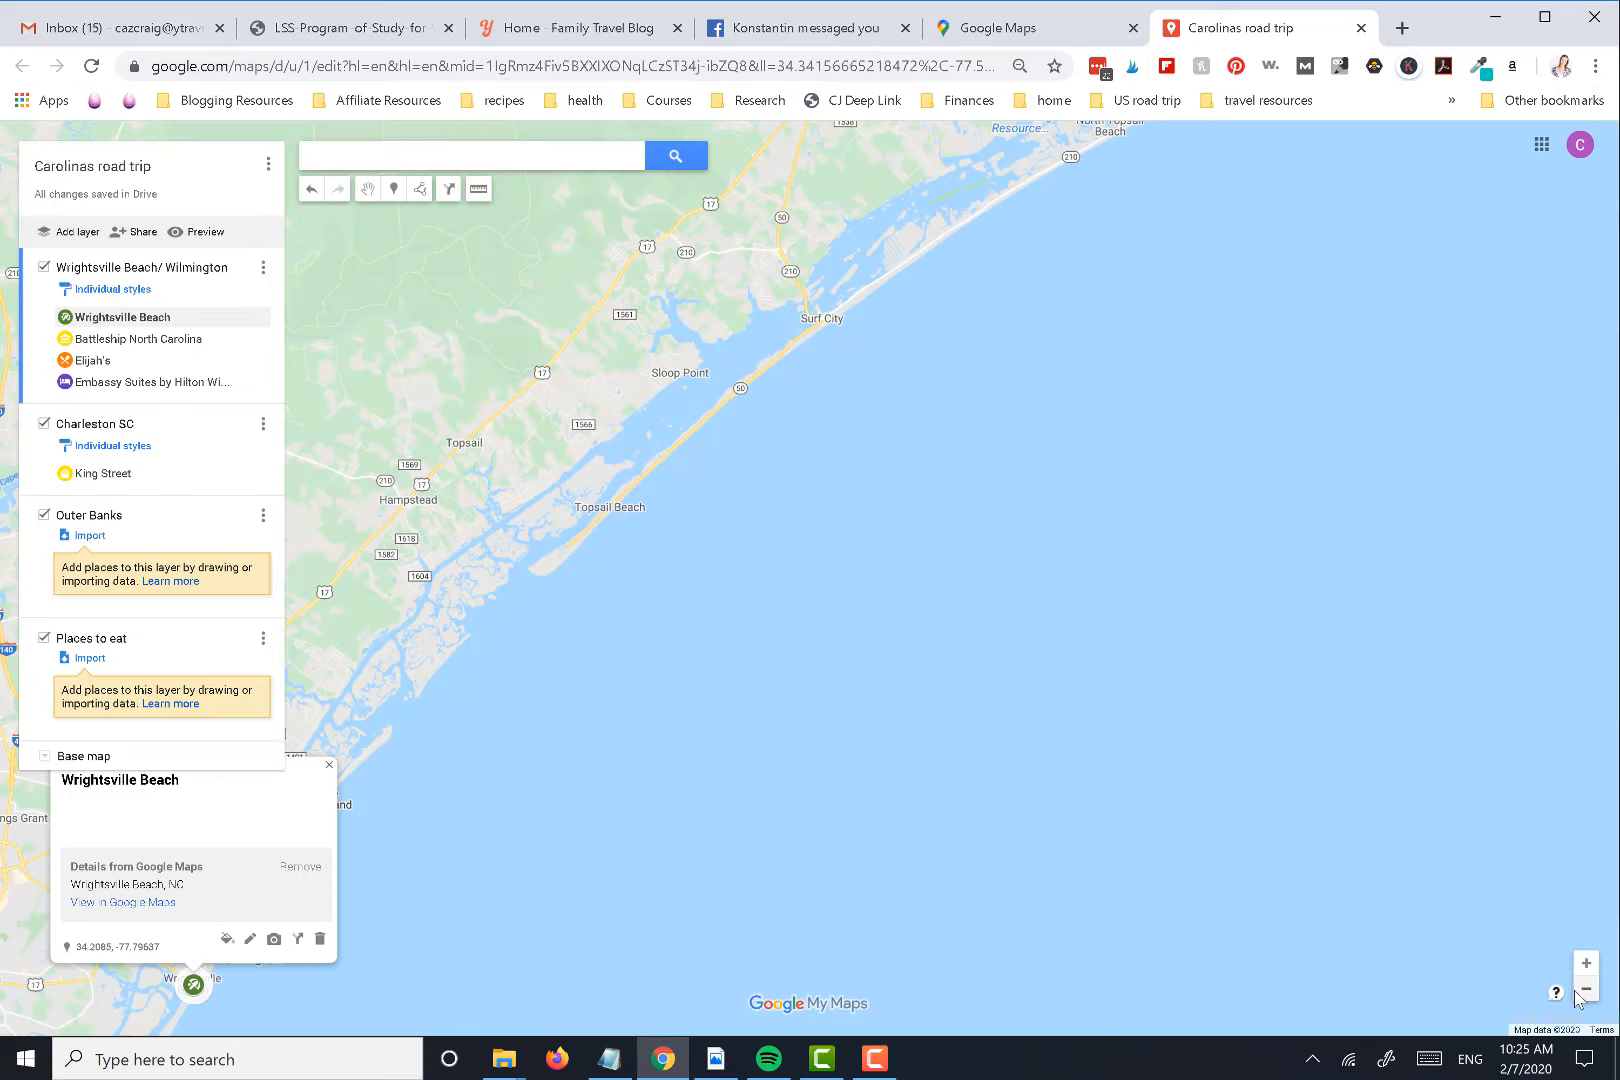
click(1584, 992)
click(1584, 992)
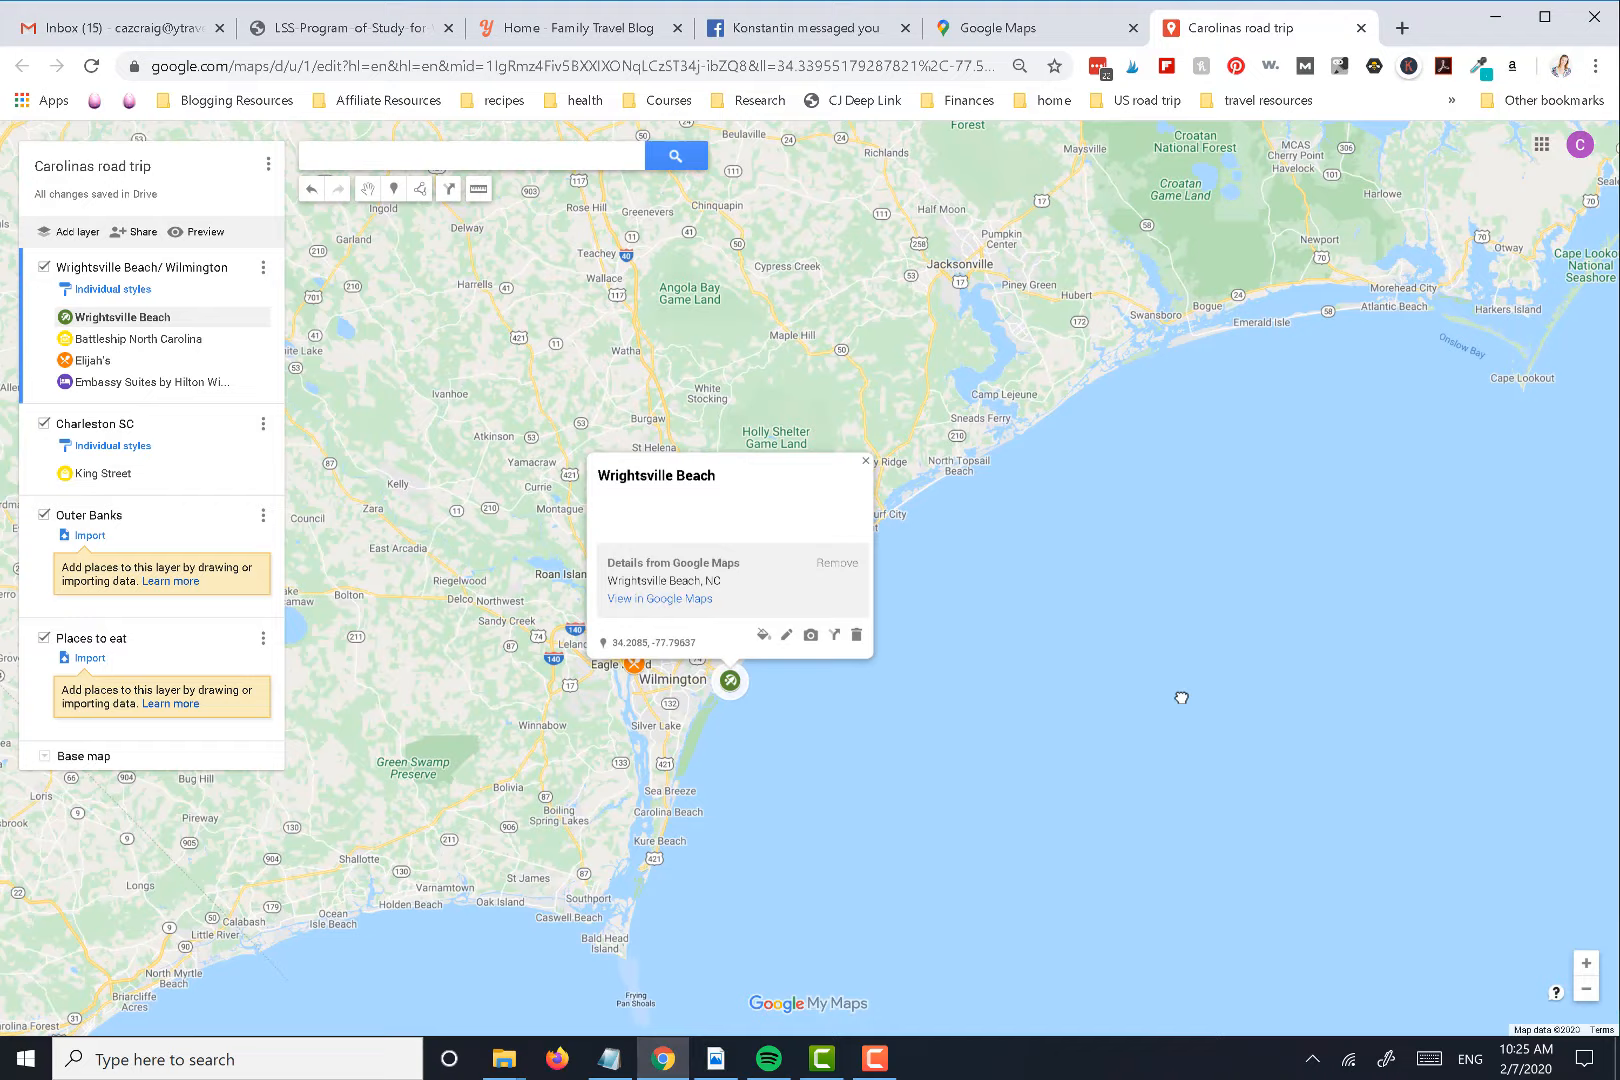
drag(1181, 698, 1285, 695)
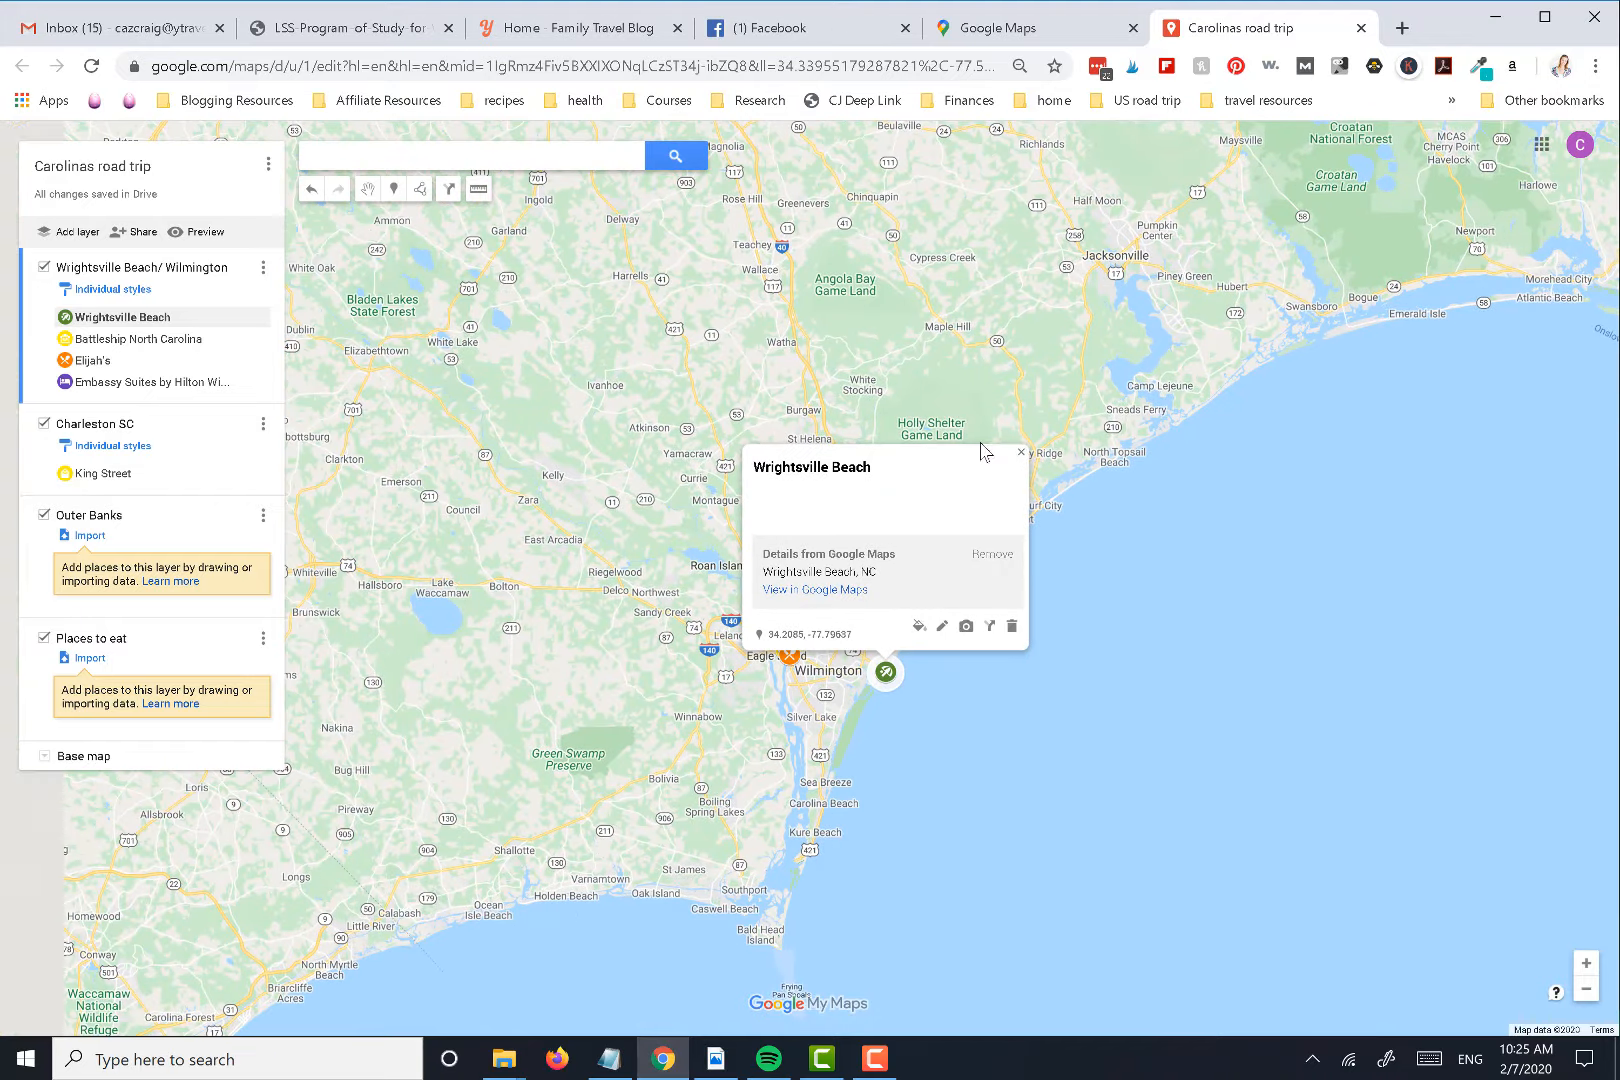
click(1020, 453)
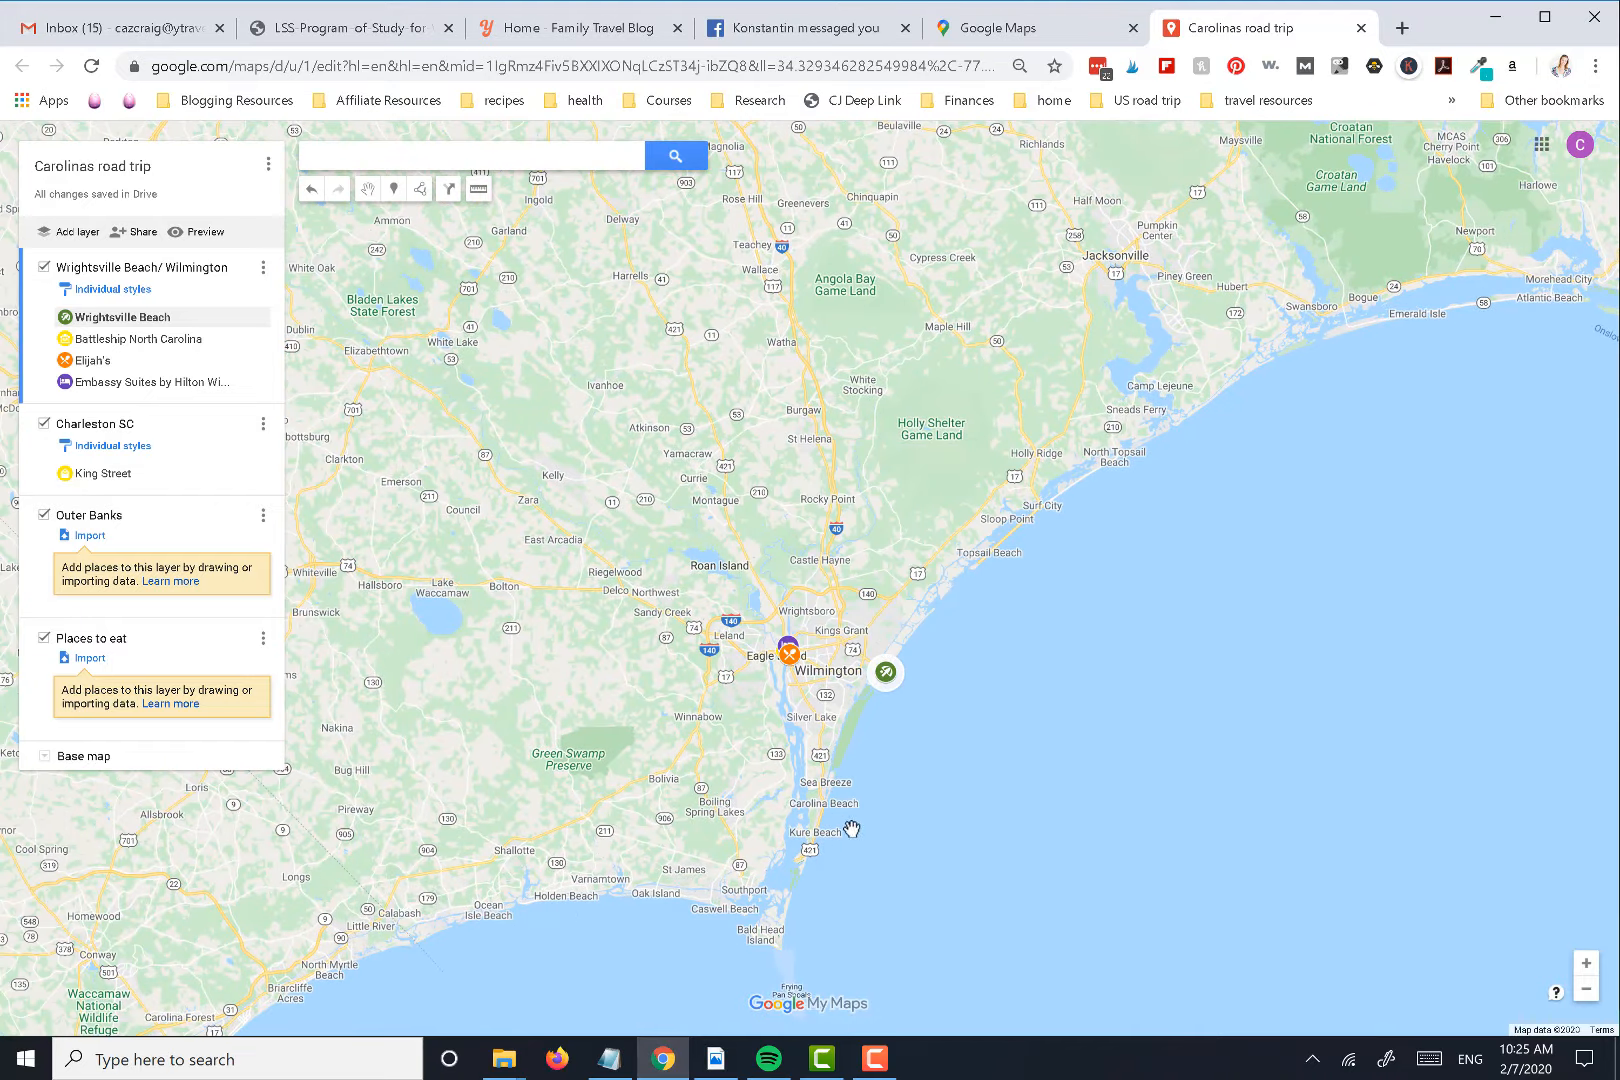
click(1593, 963)
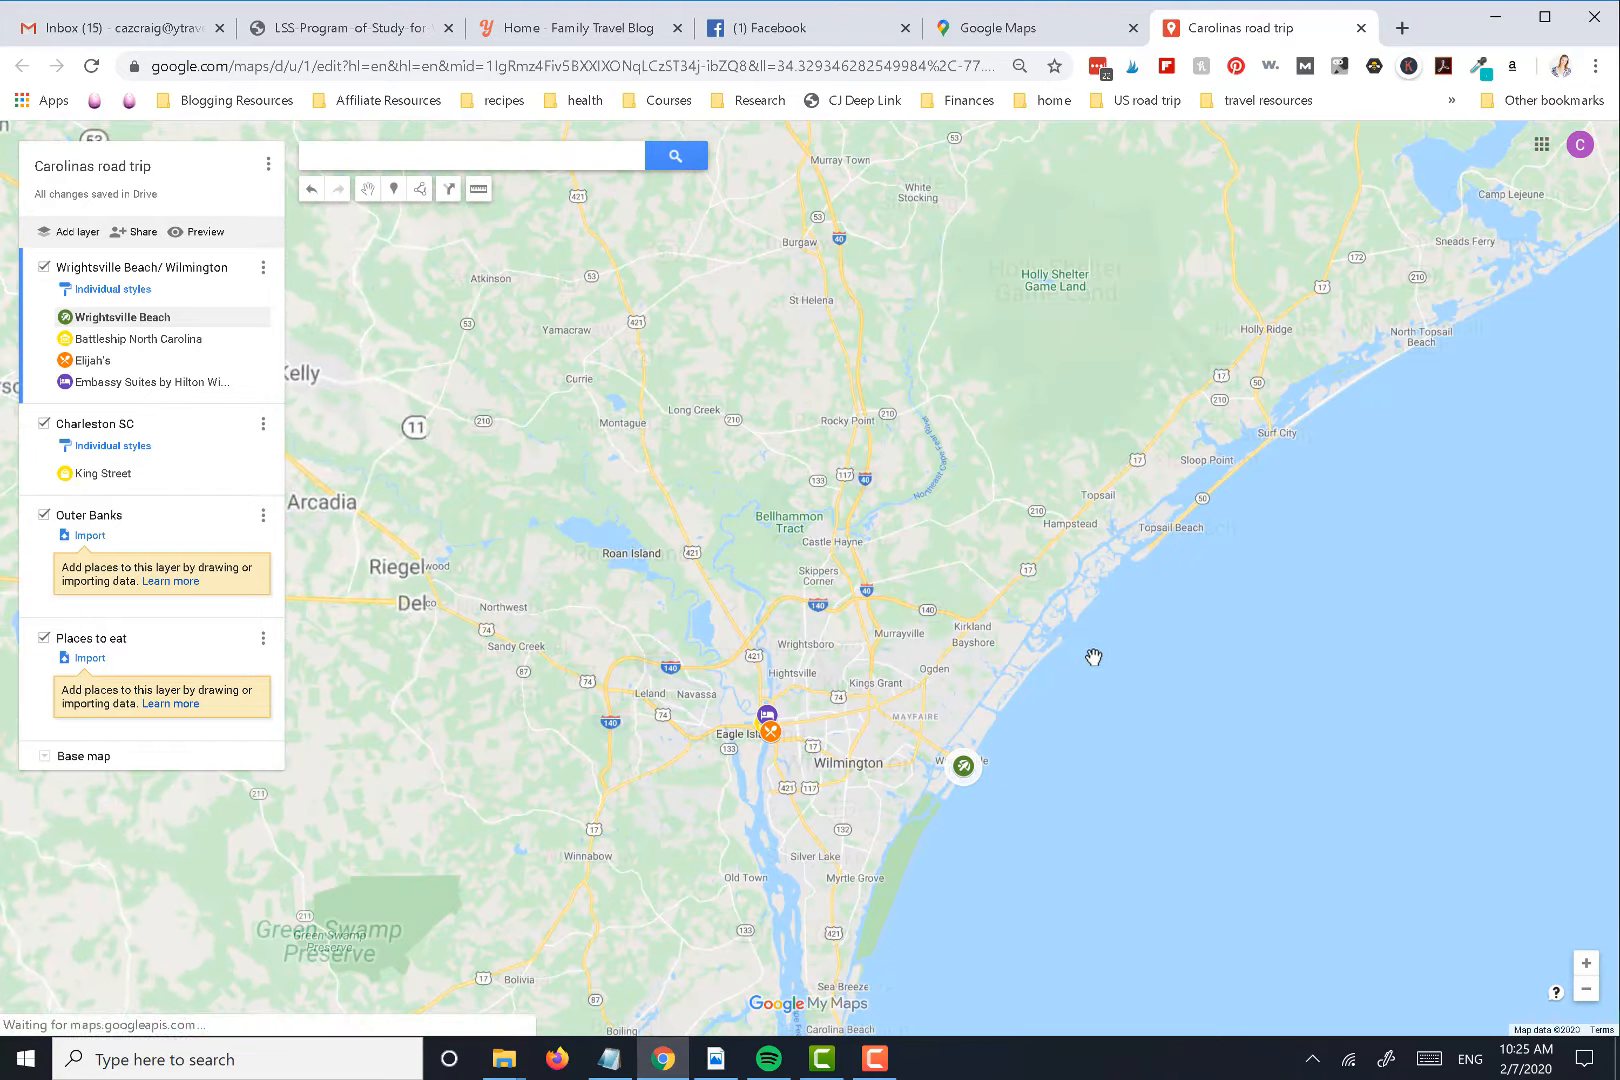
drag(1043, 651, 969, 466)
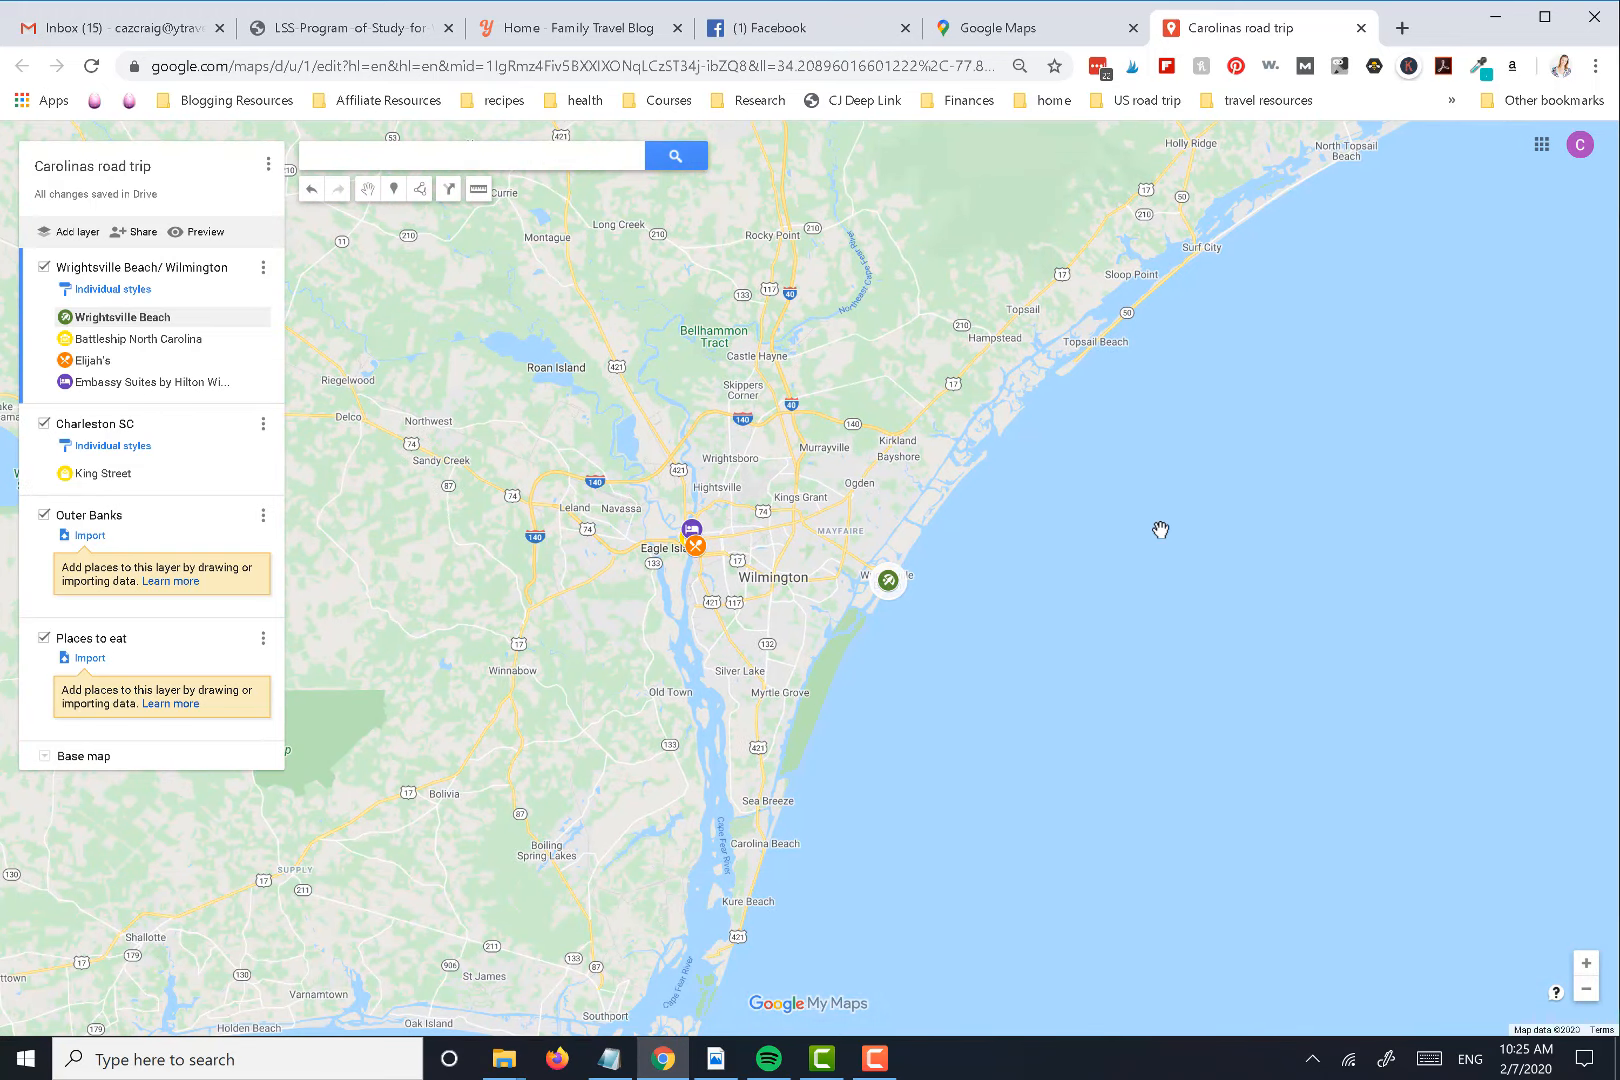
click(1586, 963)
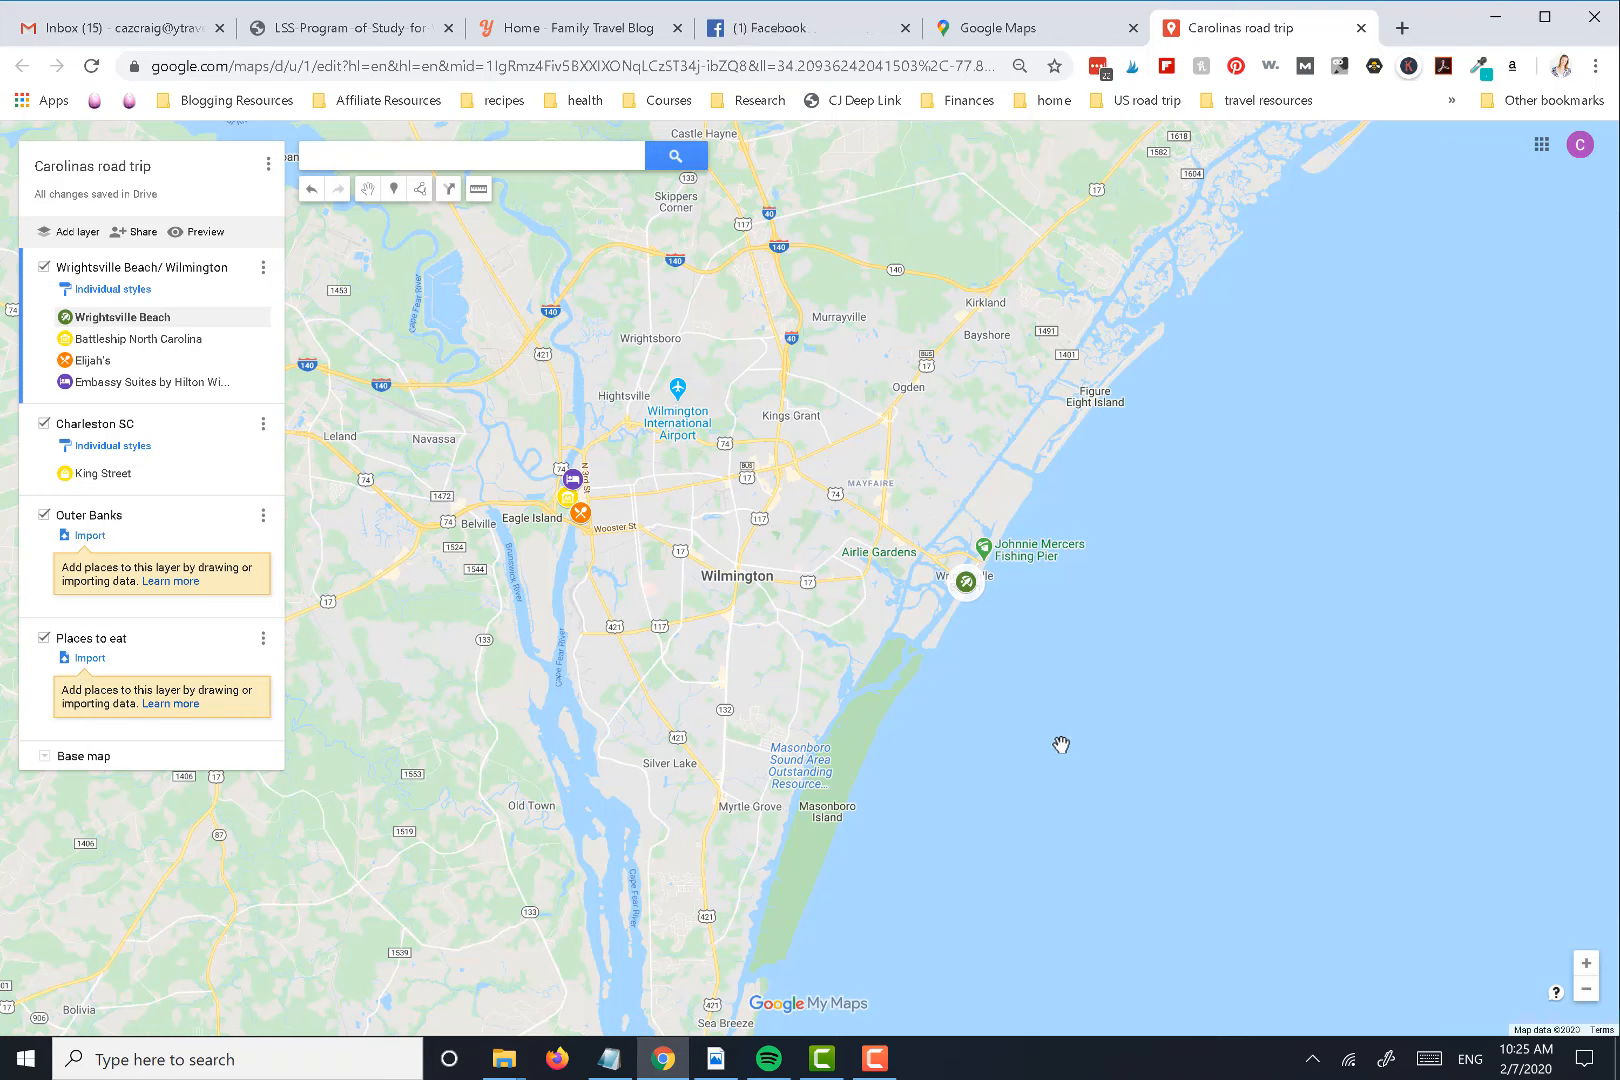
Switch to Google Maps, open the saved map 4 day Seattle itinerary, and review its layers and daily directions
click(1000, 30)
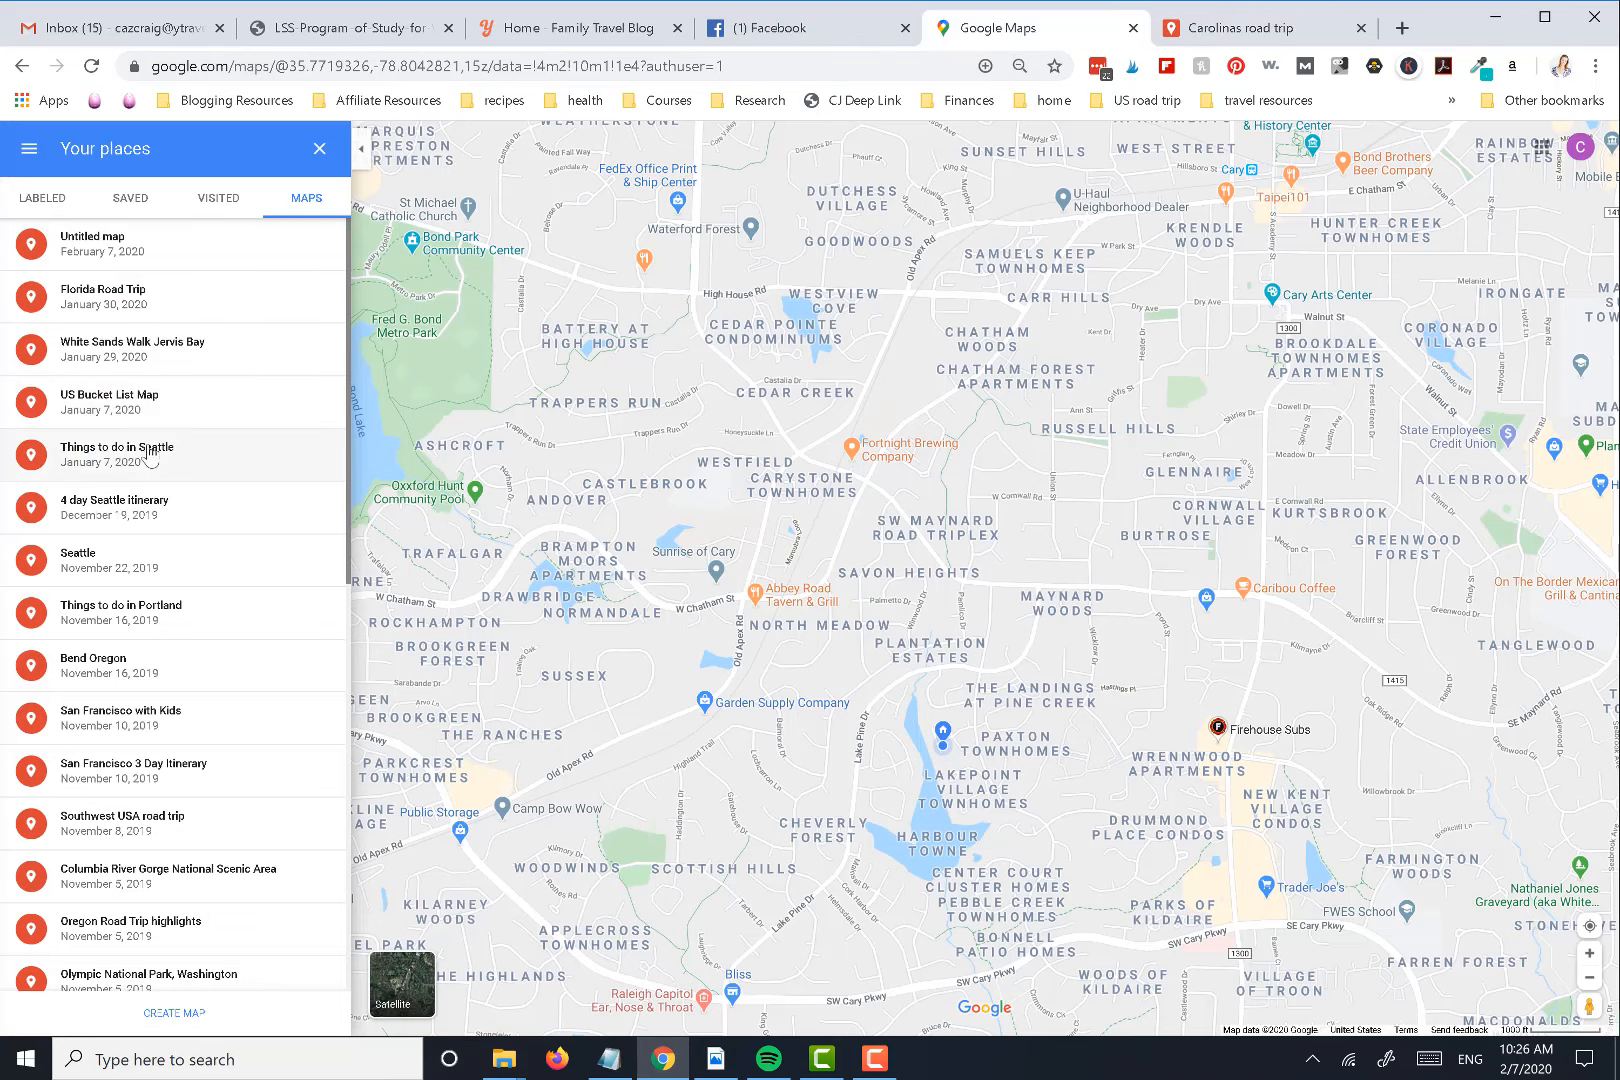
click(147, 515)
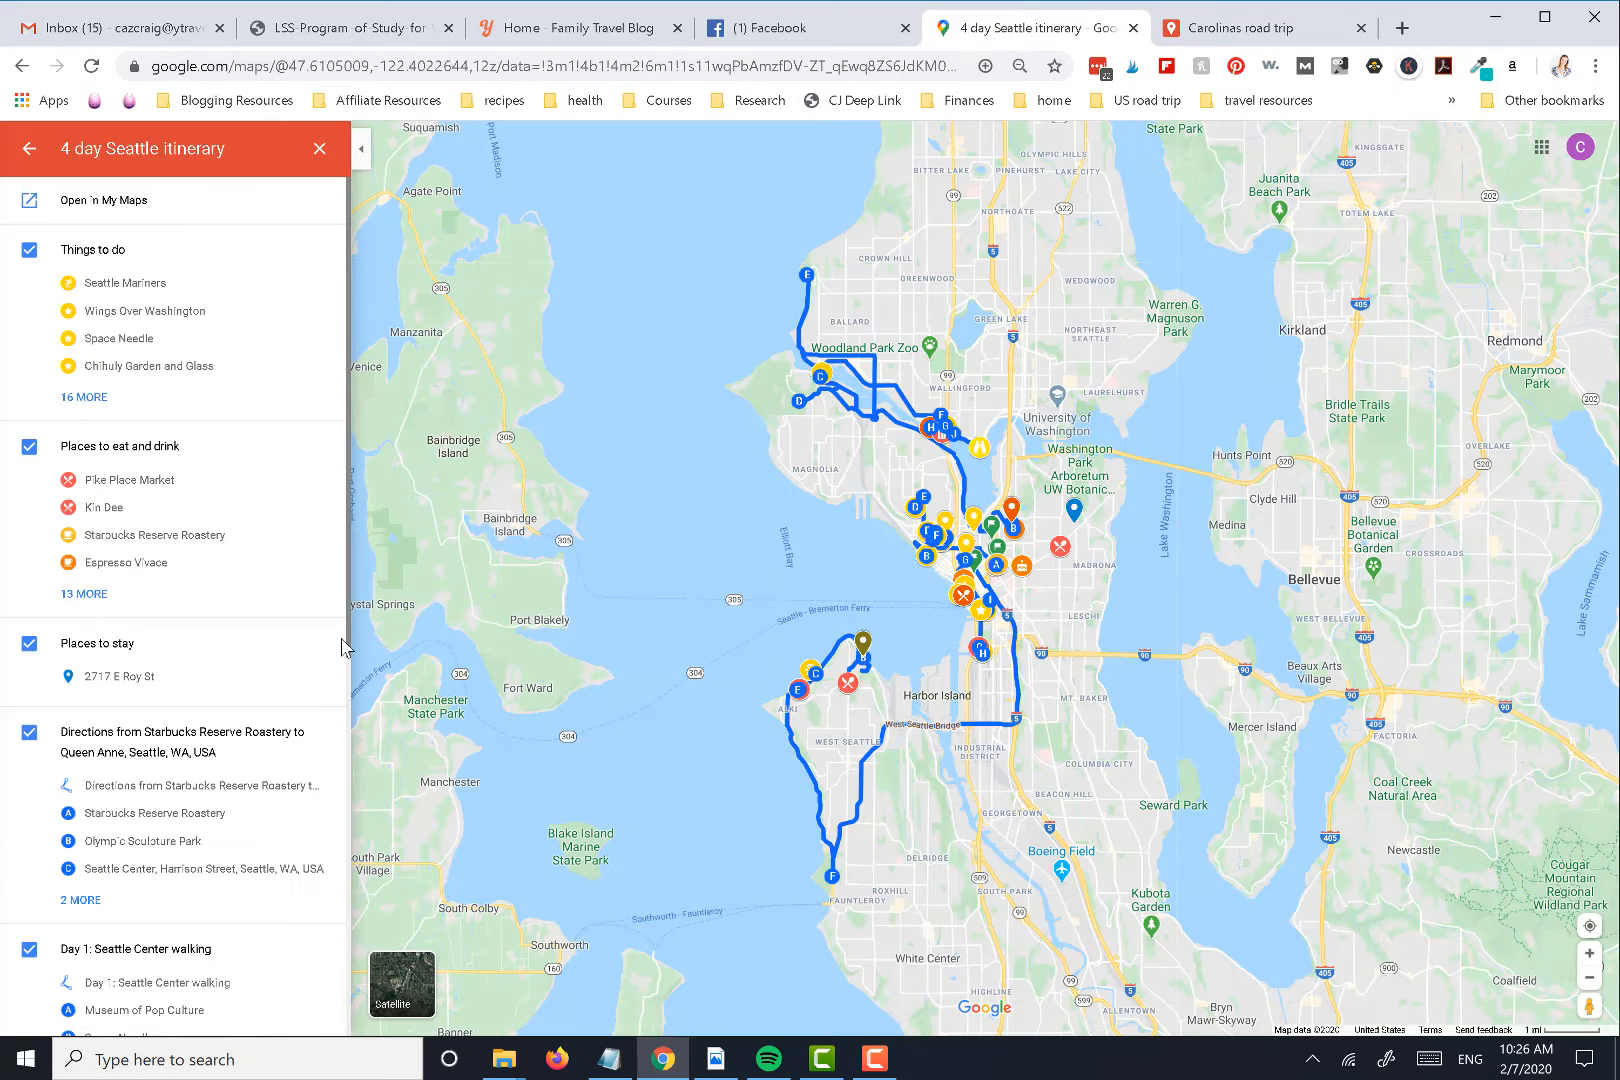
scroll(116, 333, down, 6)
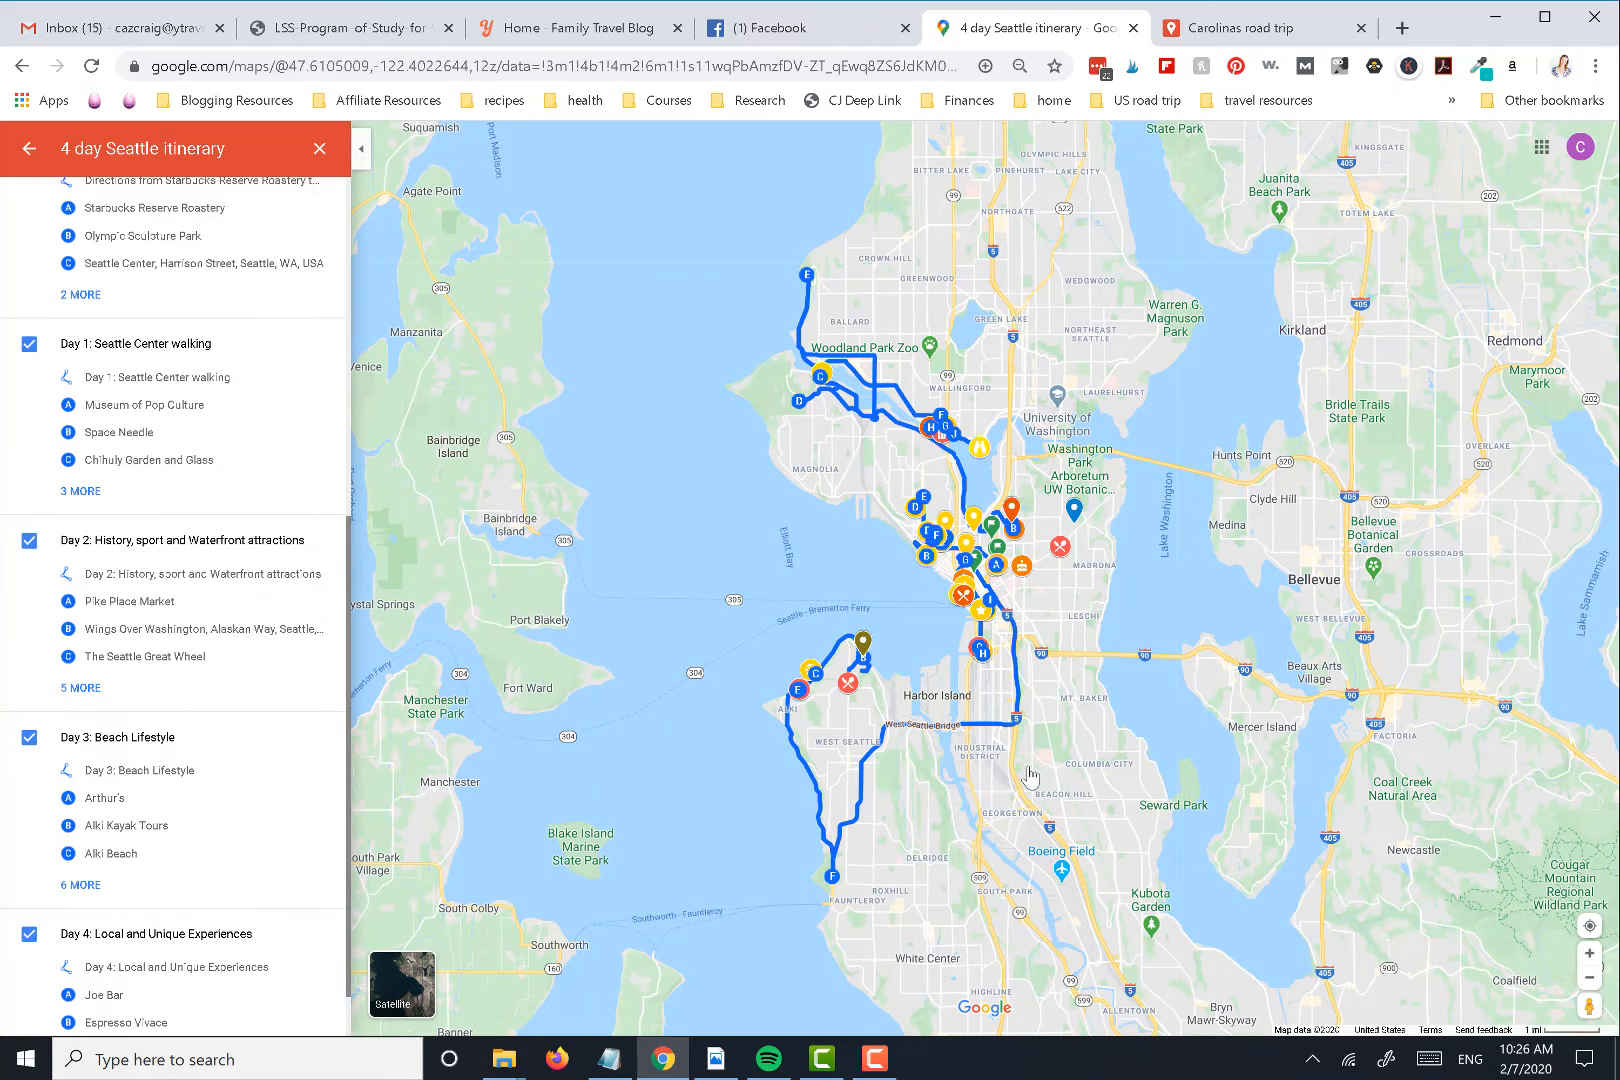
Examine the markers and day routes around downtown Seattle on the itinerary map
click(1589, 953)
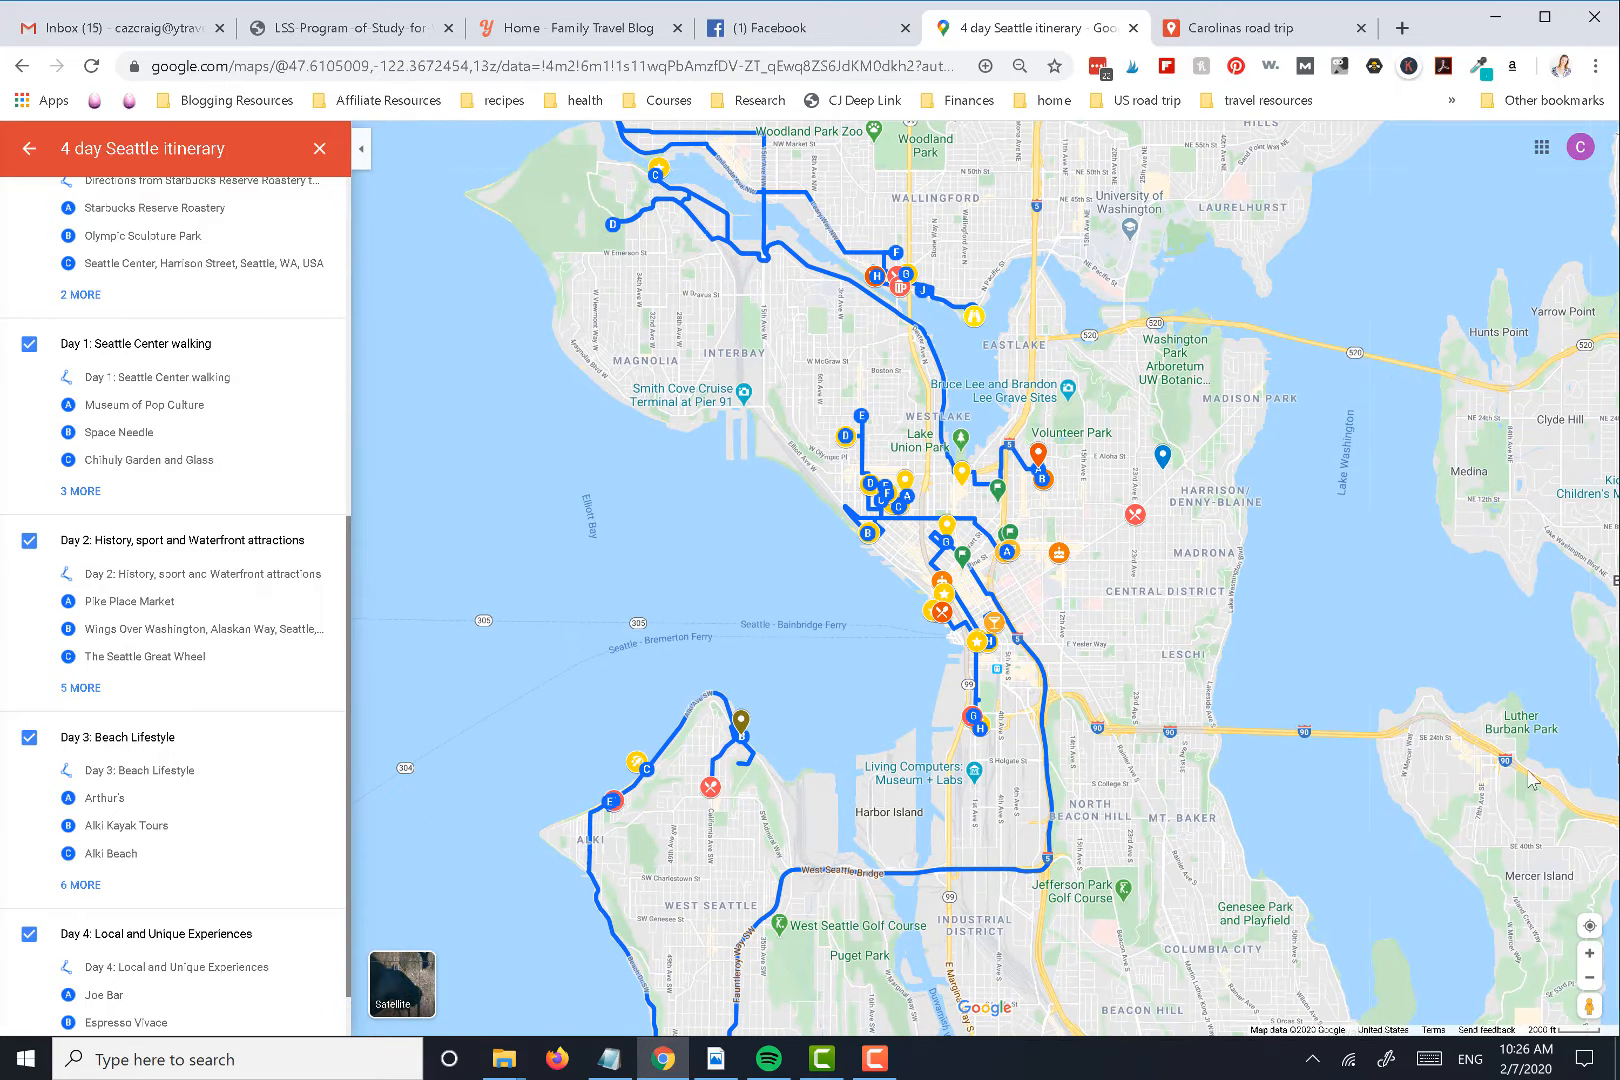
click(1589, 953)
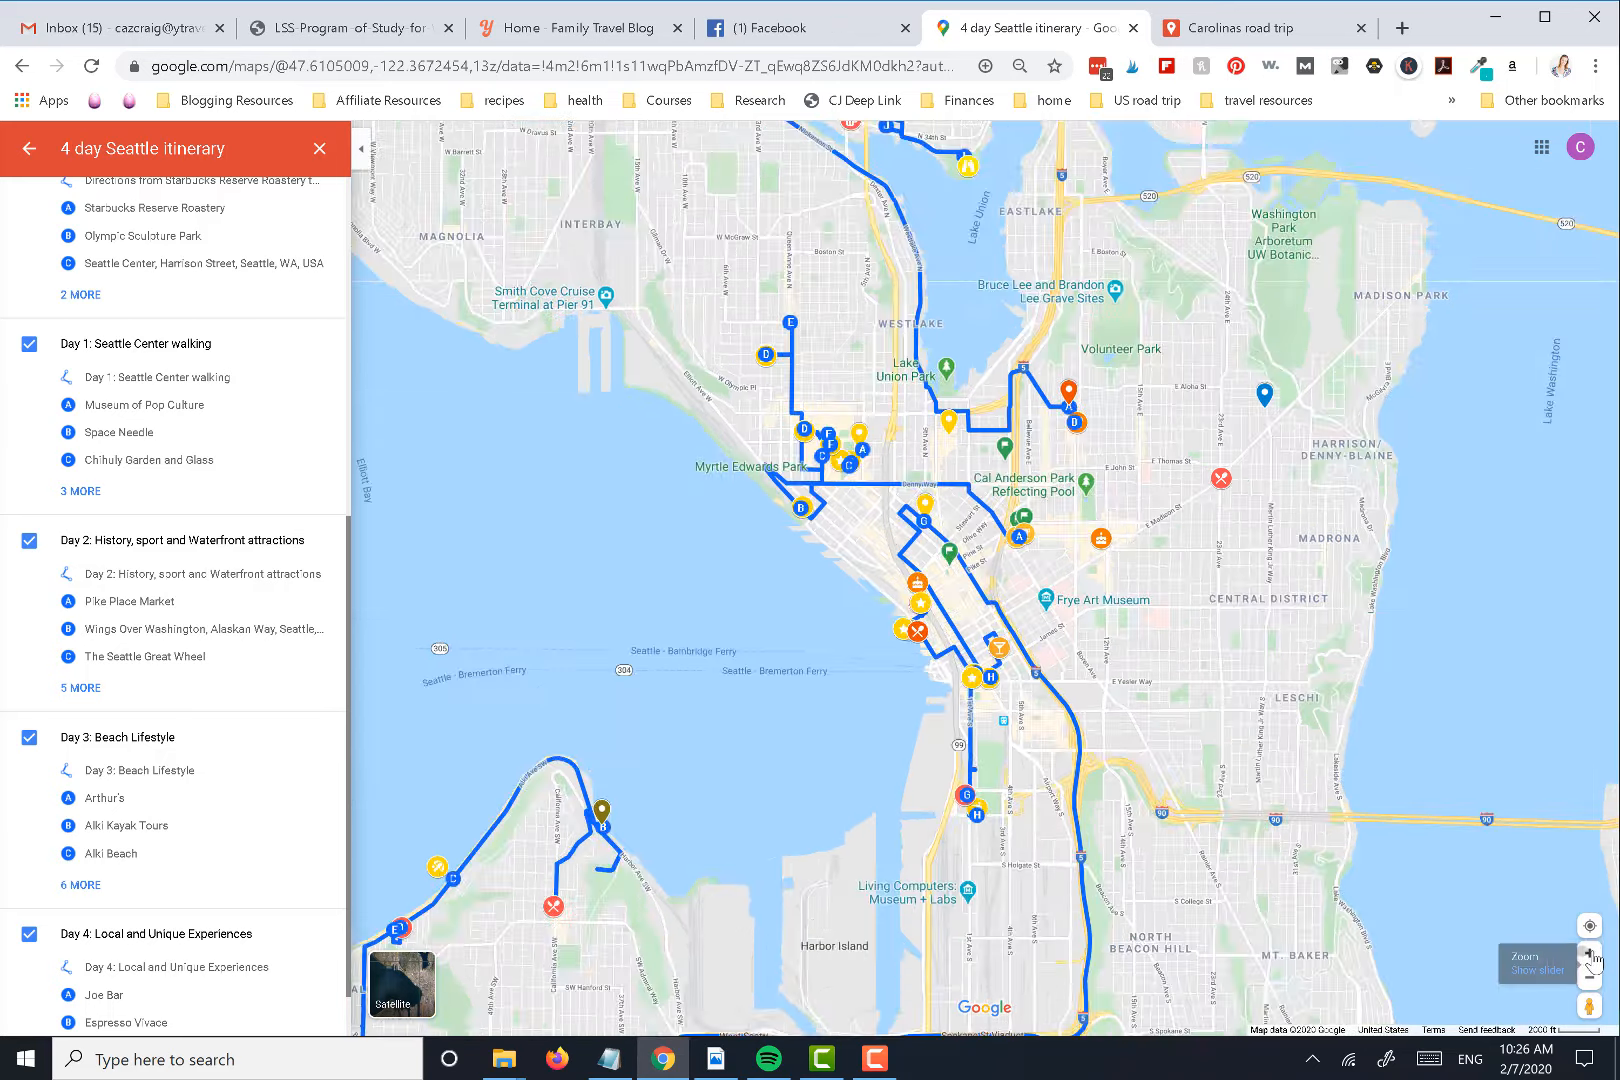
drag(653, 672, 630, 772)
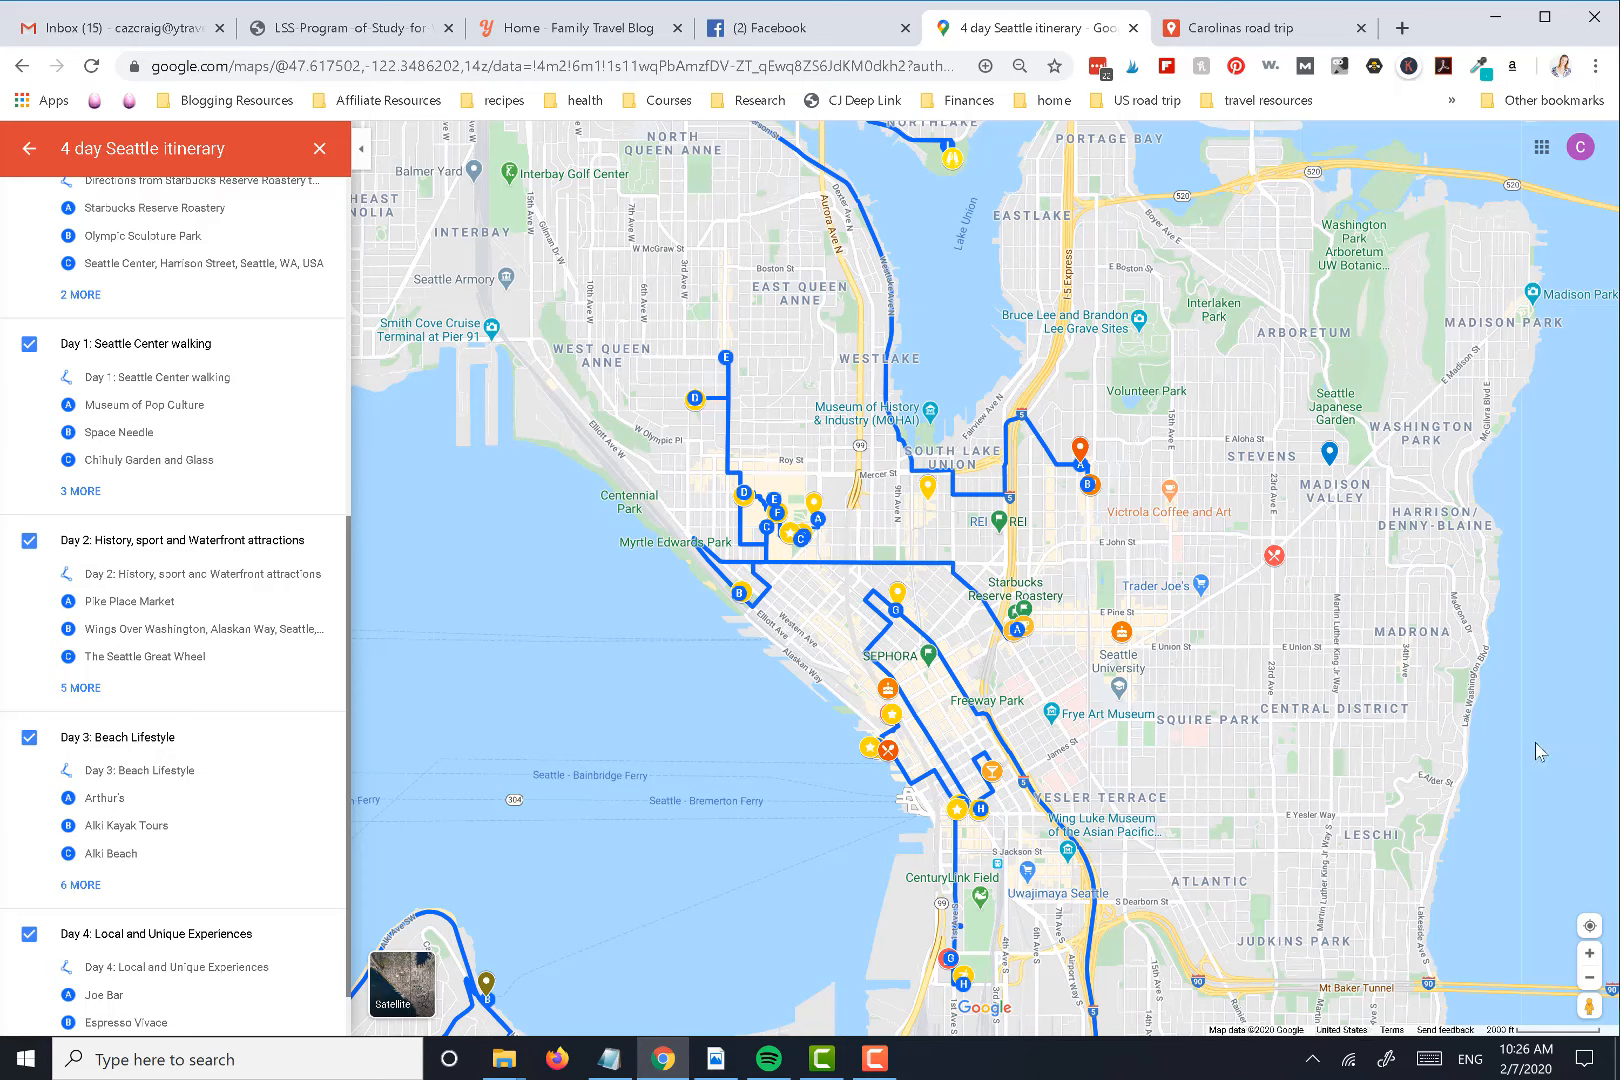
drag(793, 399, 793, 249)
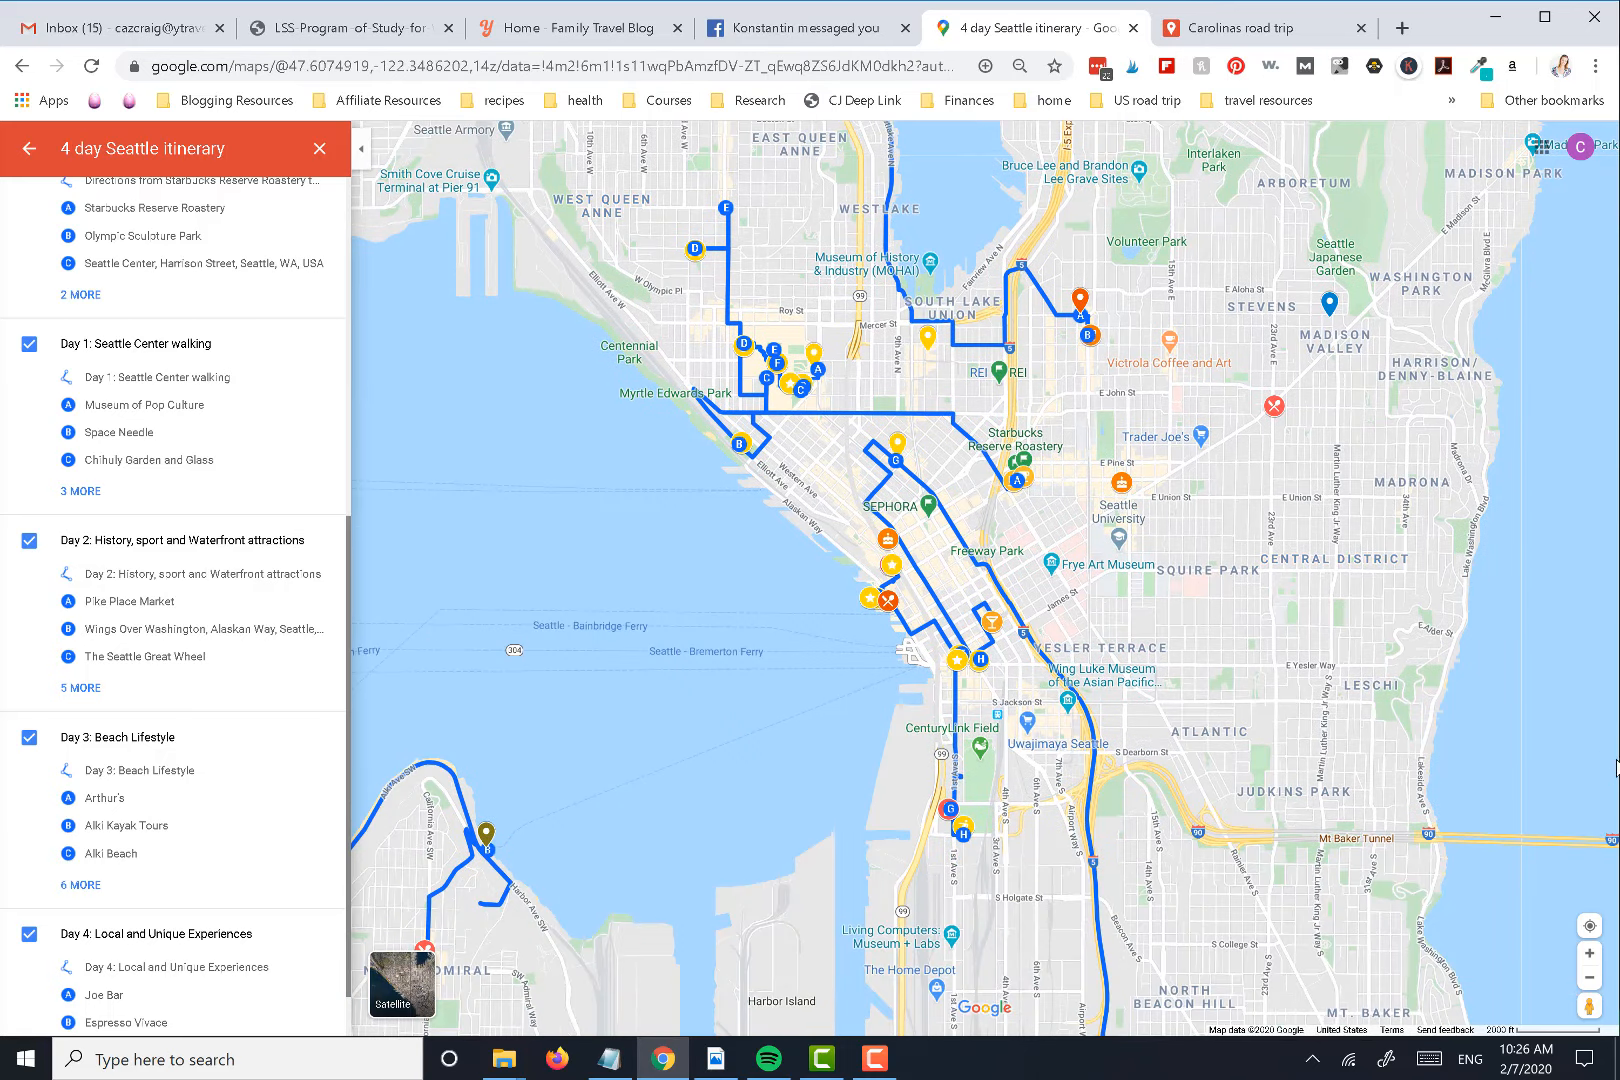
key(Down)
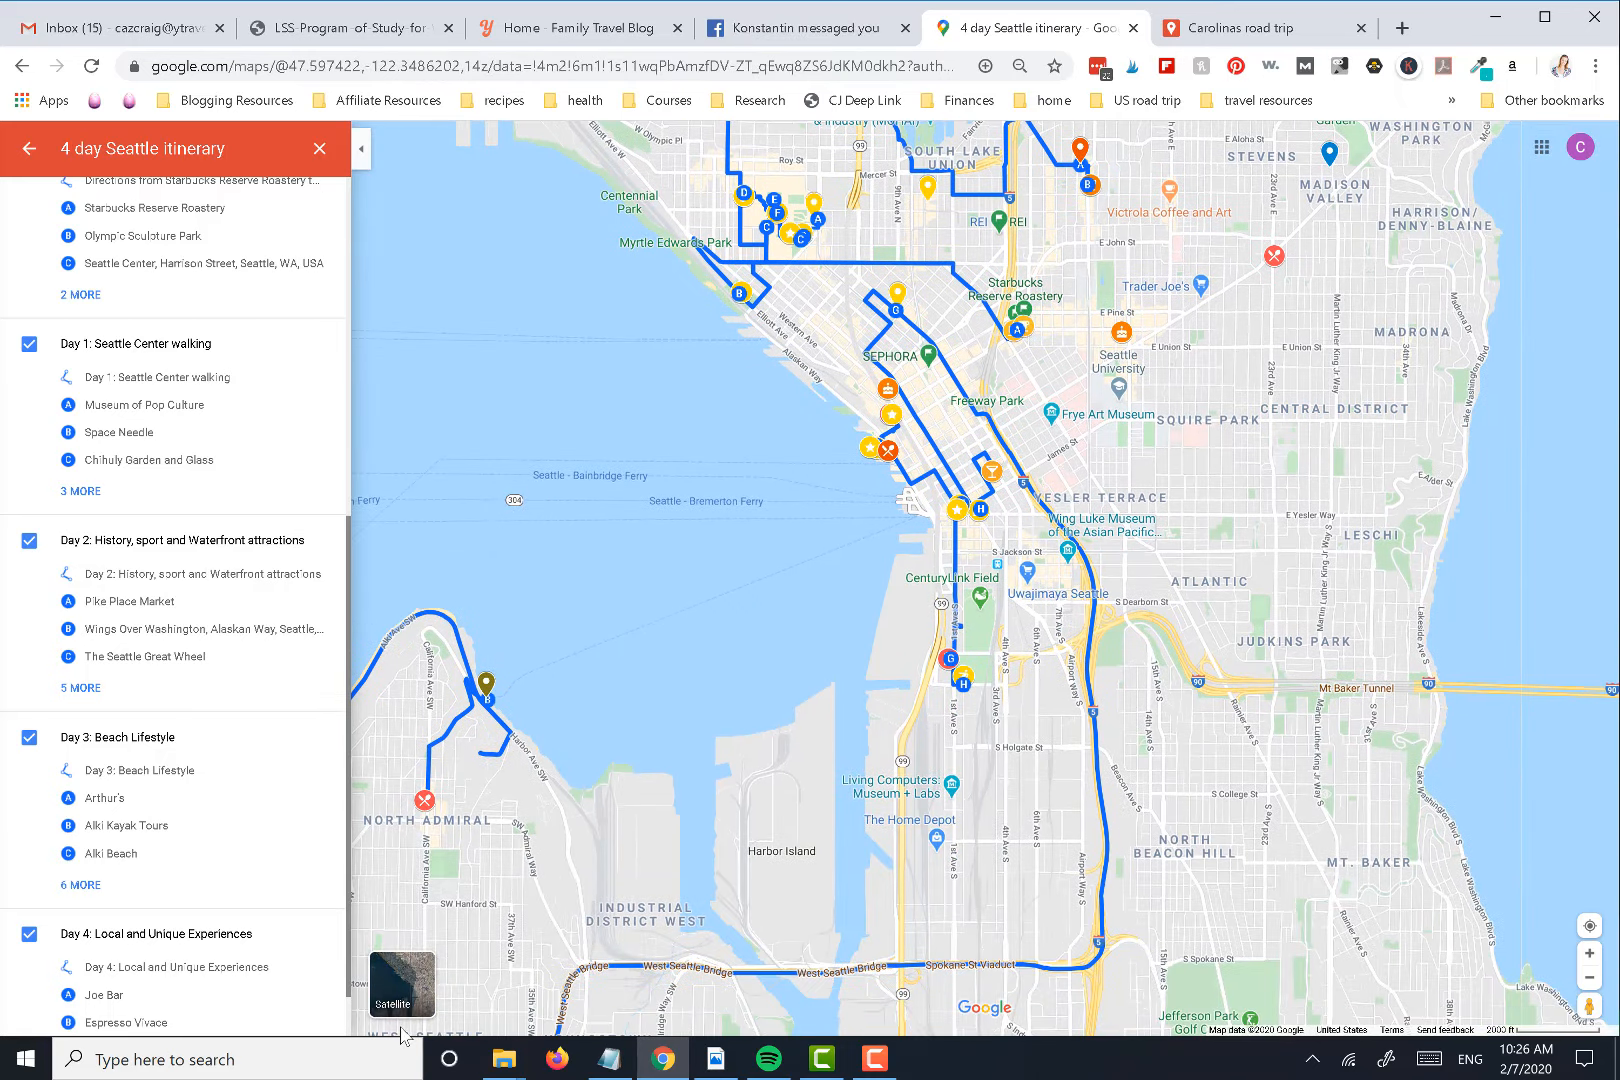
click(1578, 615)
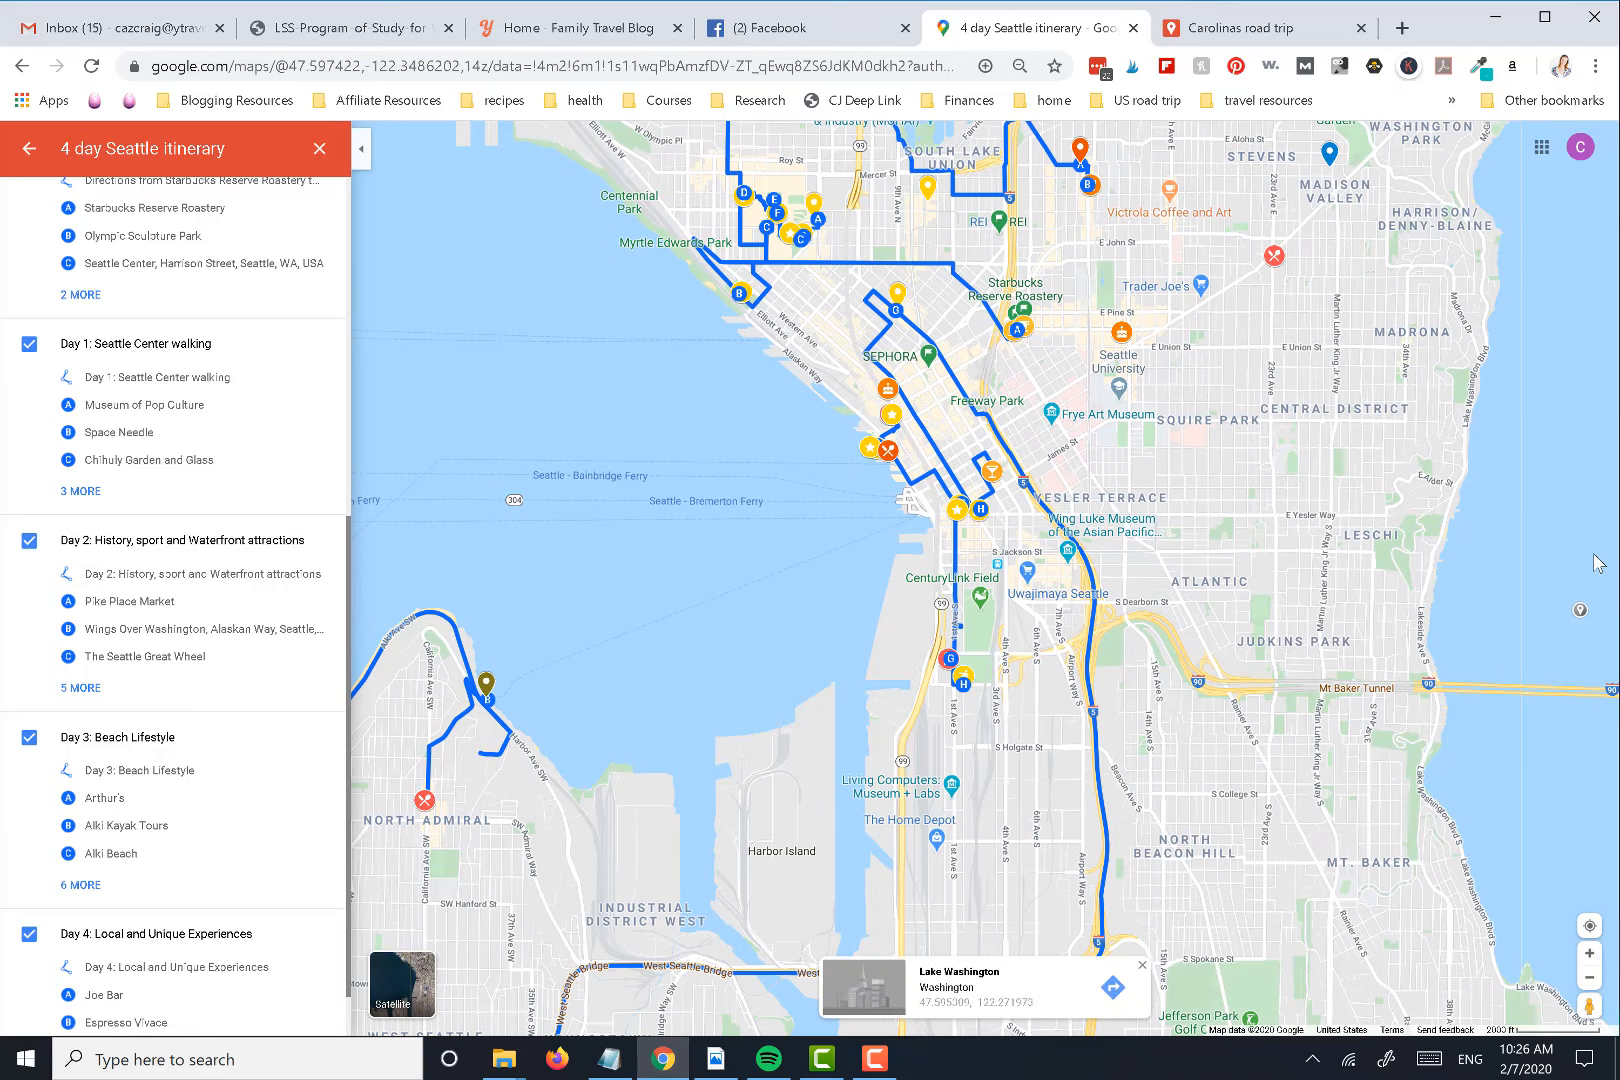
Examine the itinerary's markers and day routes around Lake Union and north Seattle, and across the whole city
scroll(1578, 615, up, 1)
drag(1413, 637, 1437, 874)
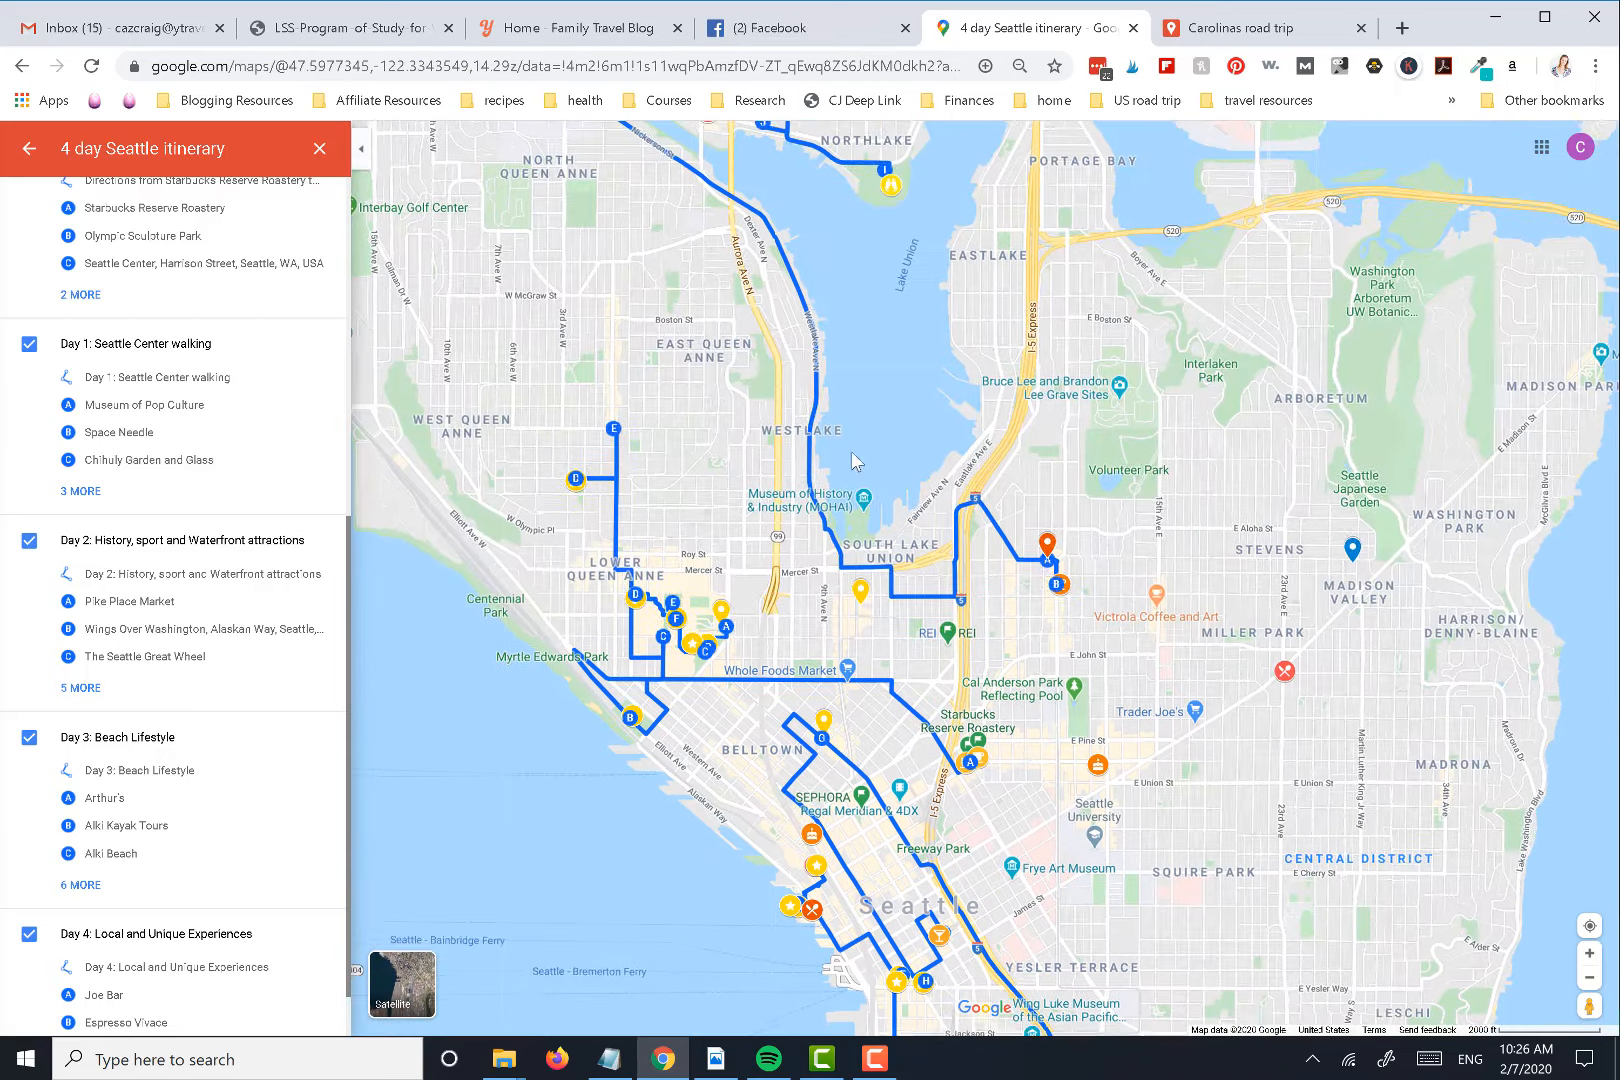
drag(946, 433, 1011, 712)
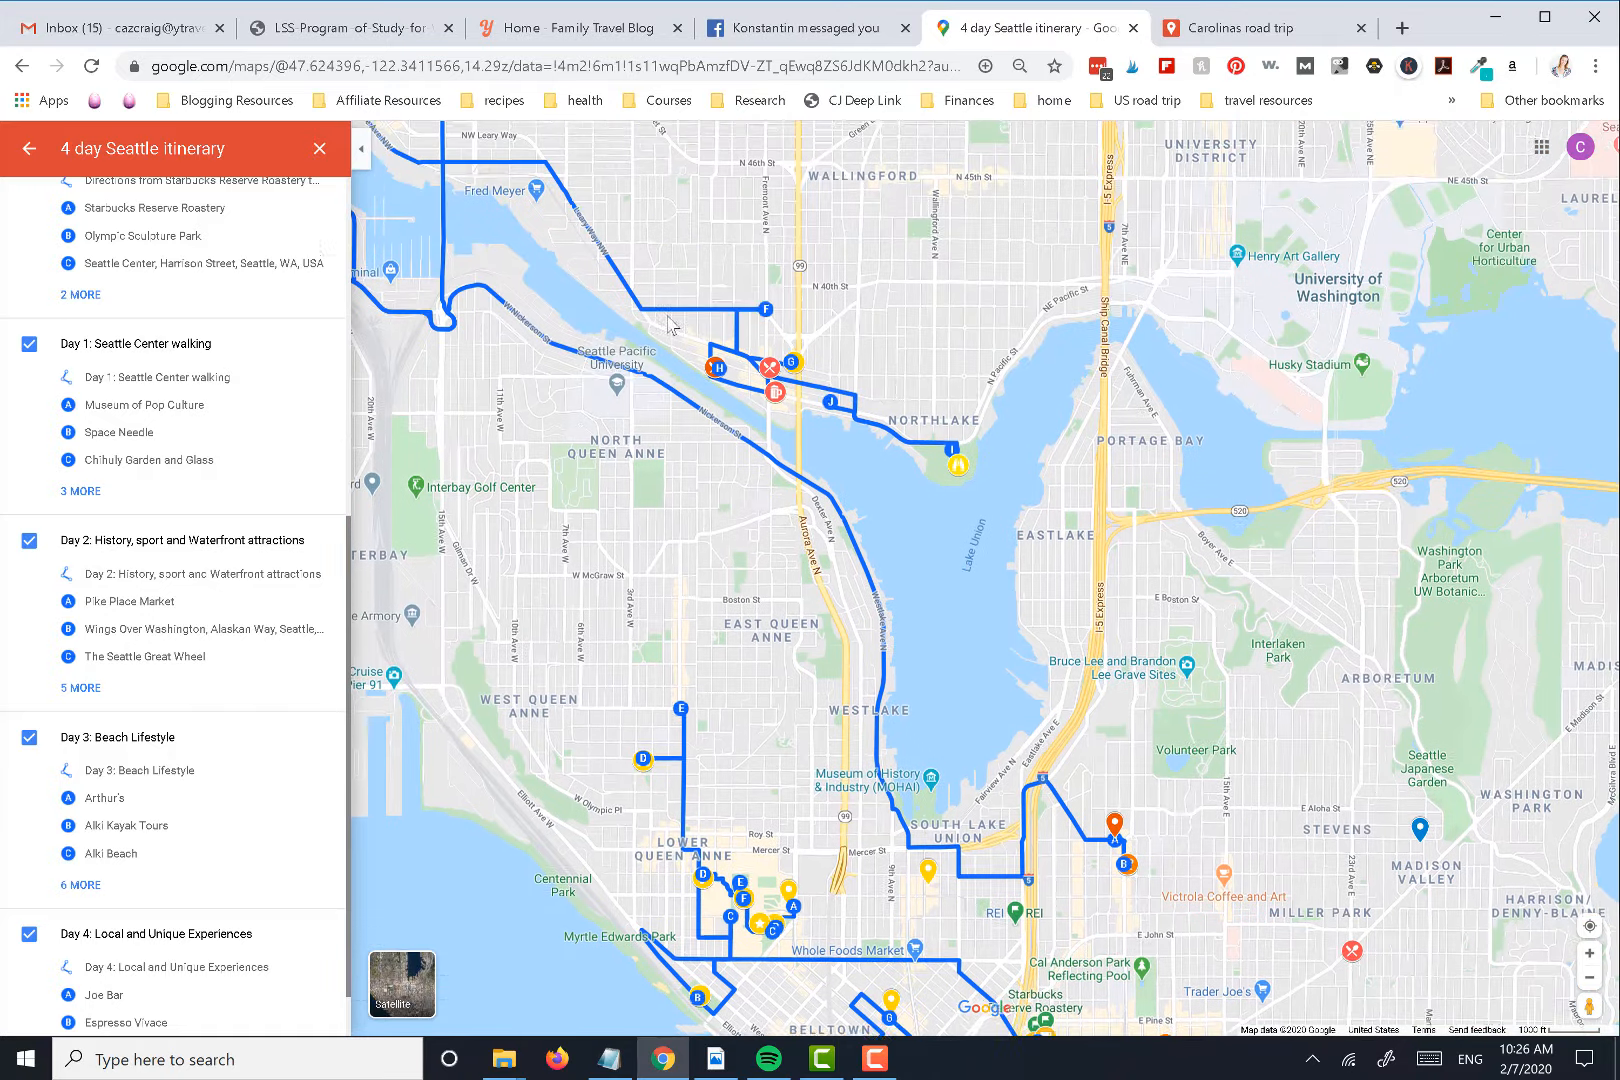
click(1590, 979)
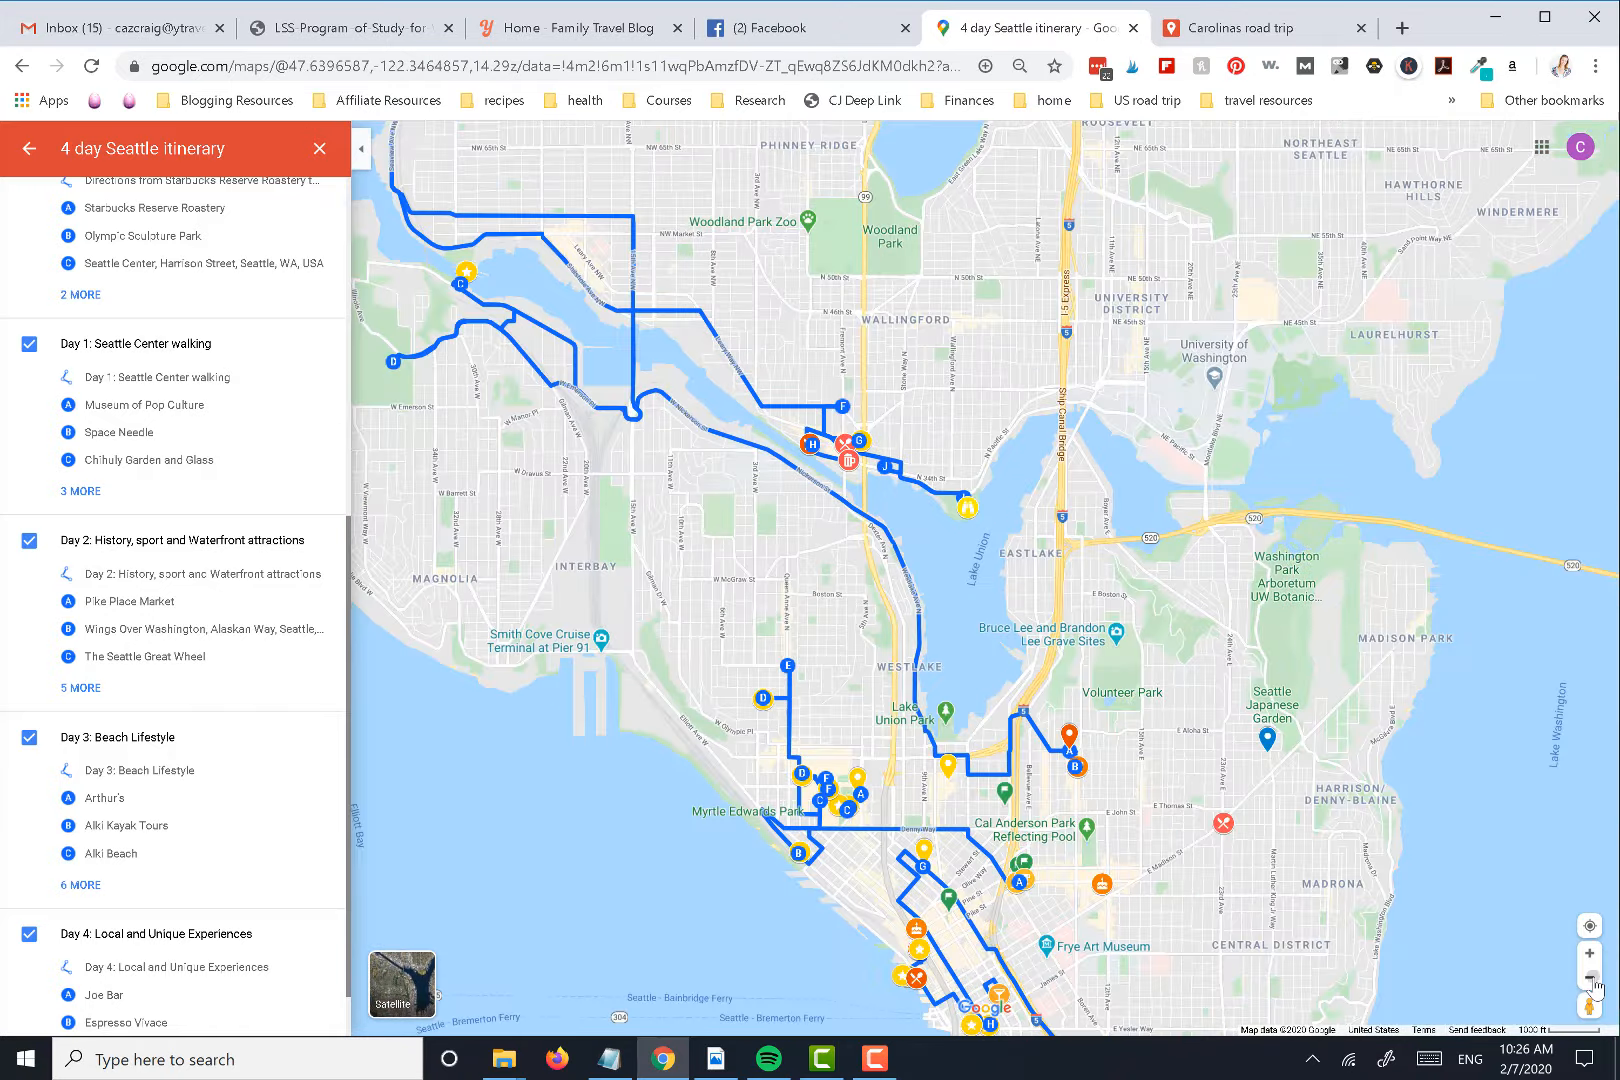
click(1590, 979)
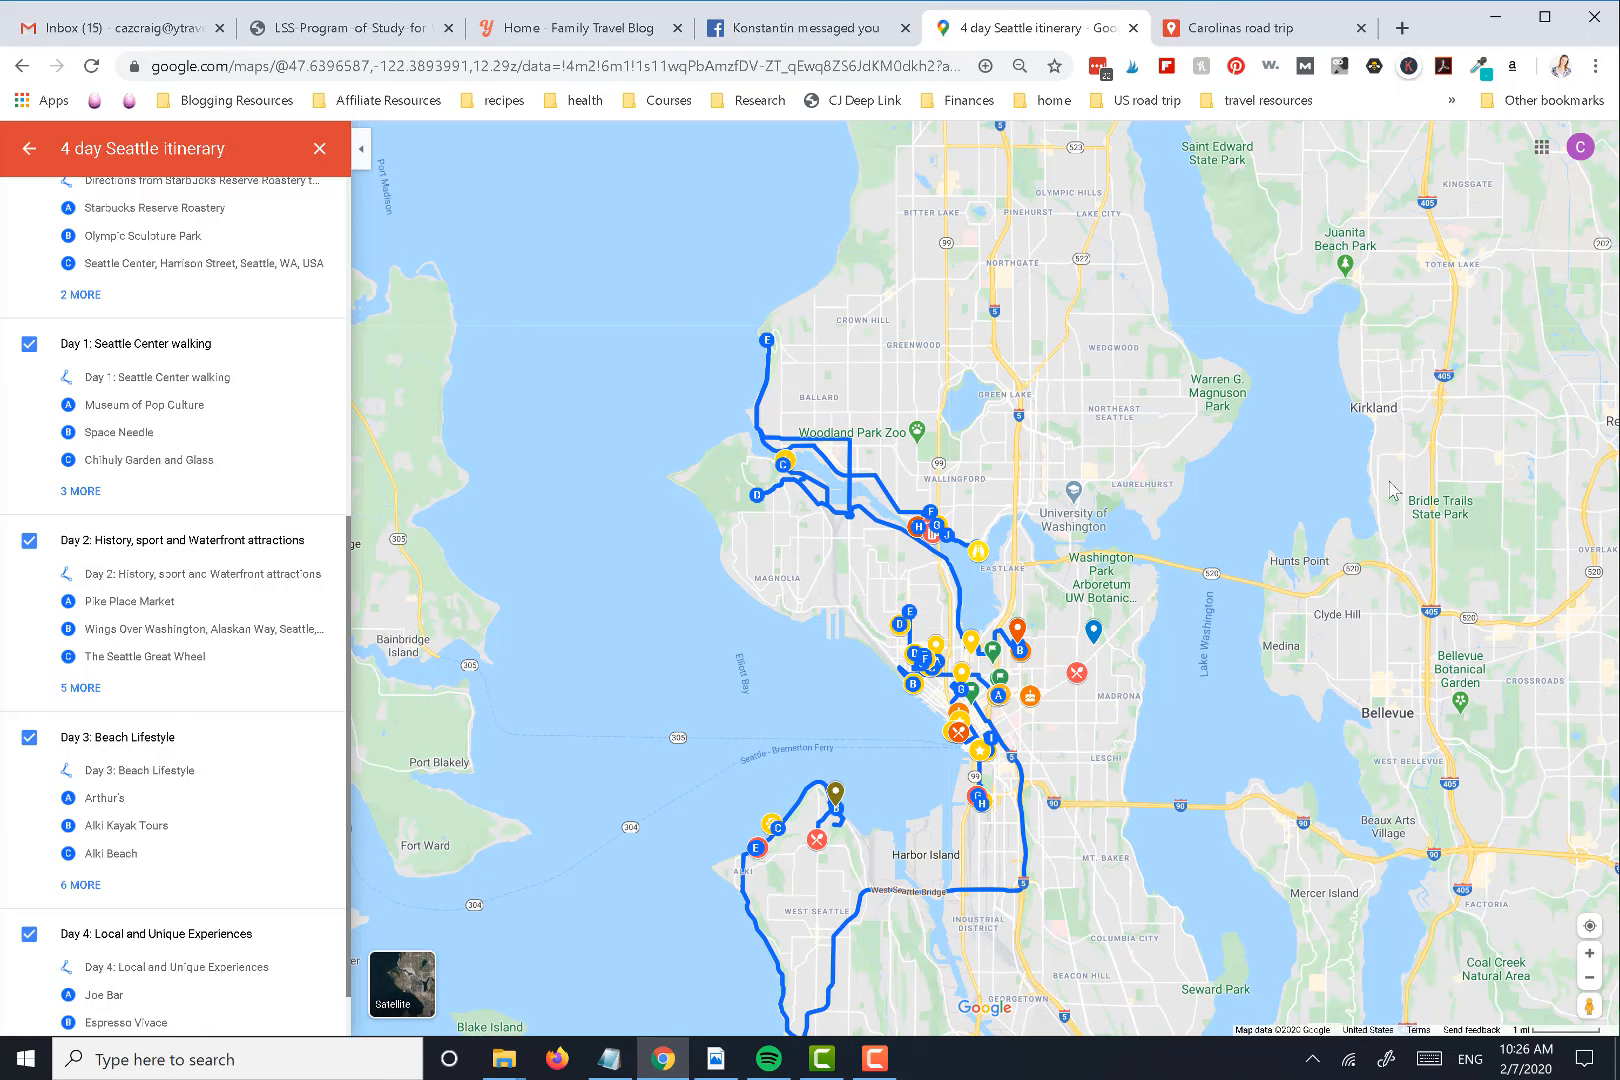
Switch to the Carolinas road trip map and add driving directions from Wrightsville Beach to Battleship North Carolina
click(1292, 34)
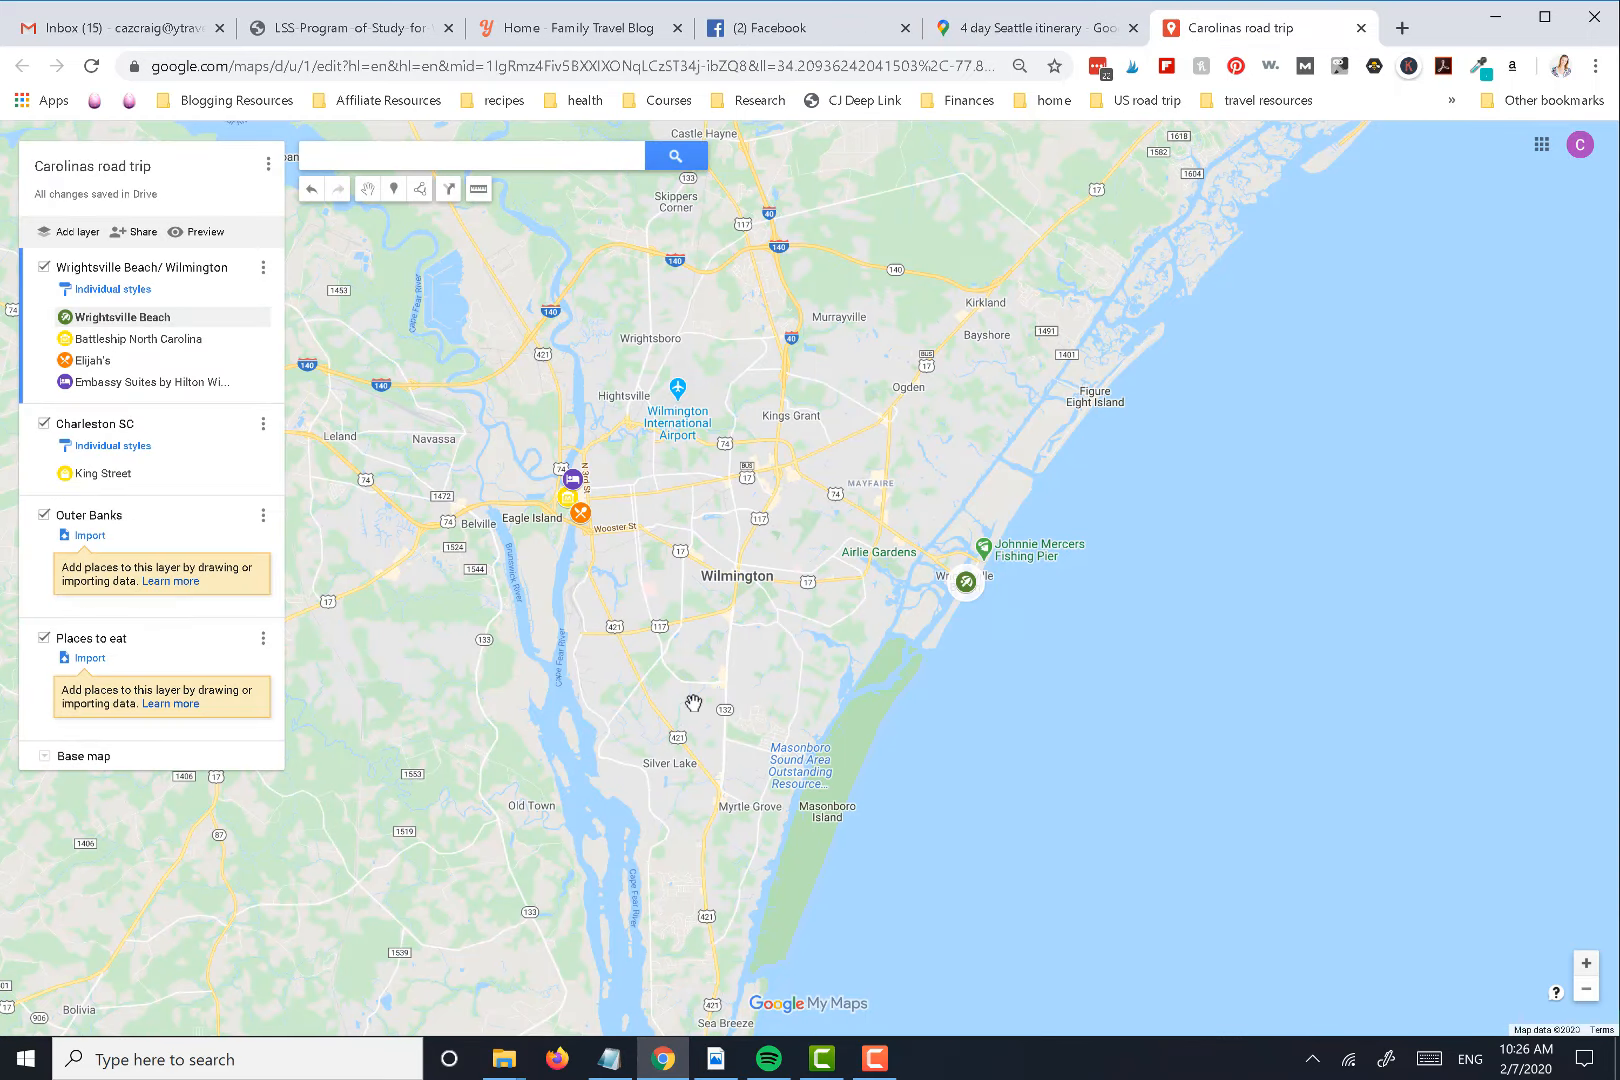
drag(840, 616, 993, 592)
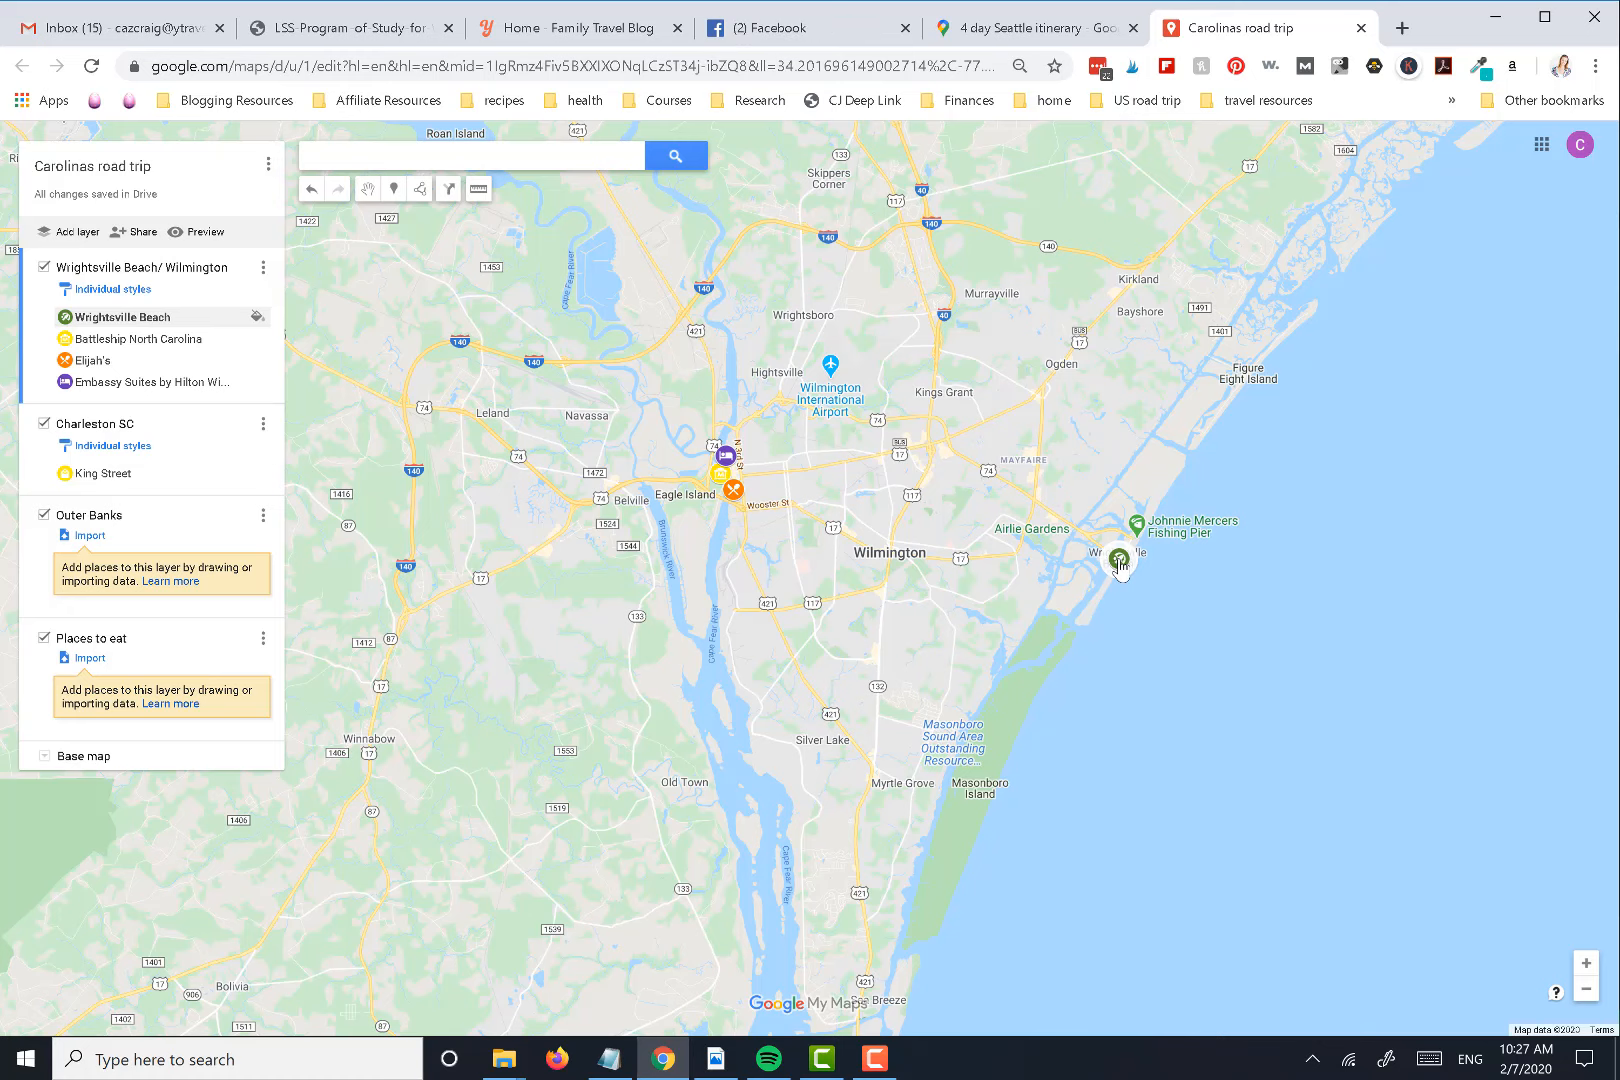
click(1588, 964)
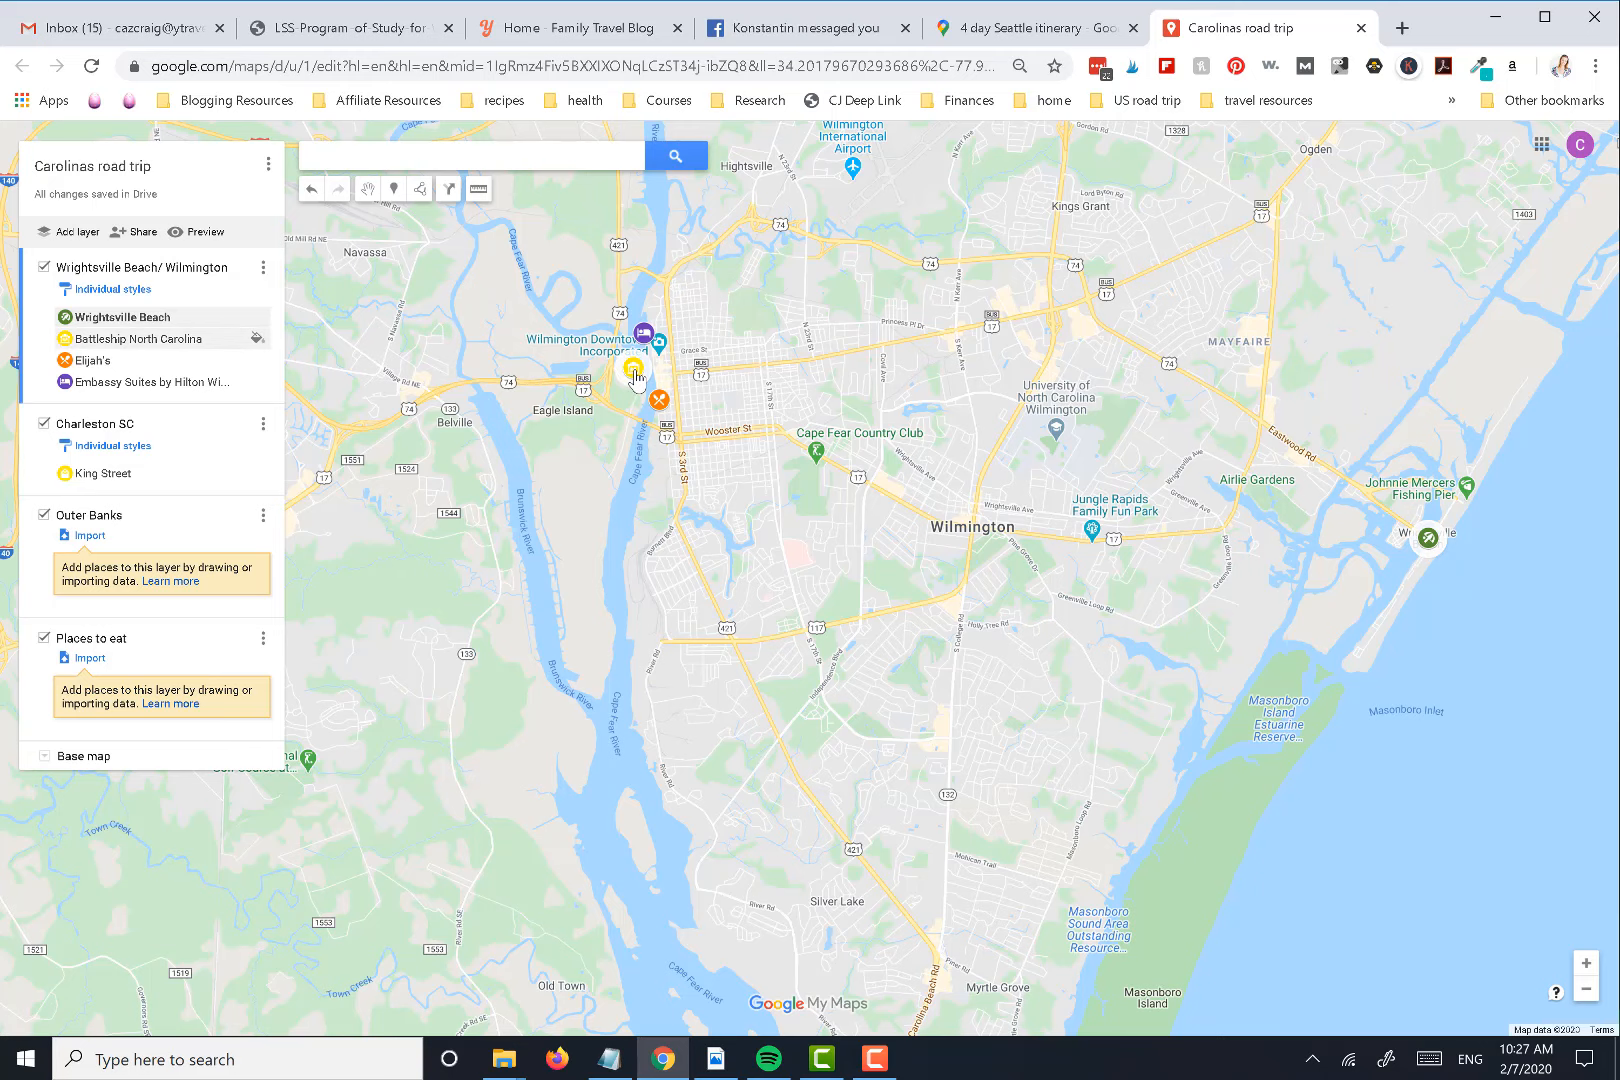
click(633, 376)
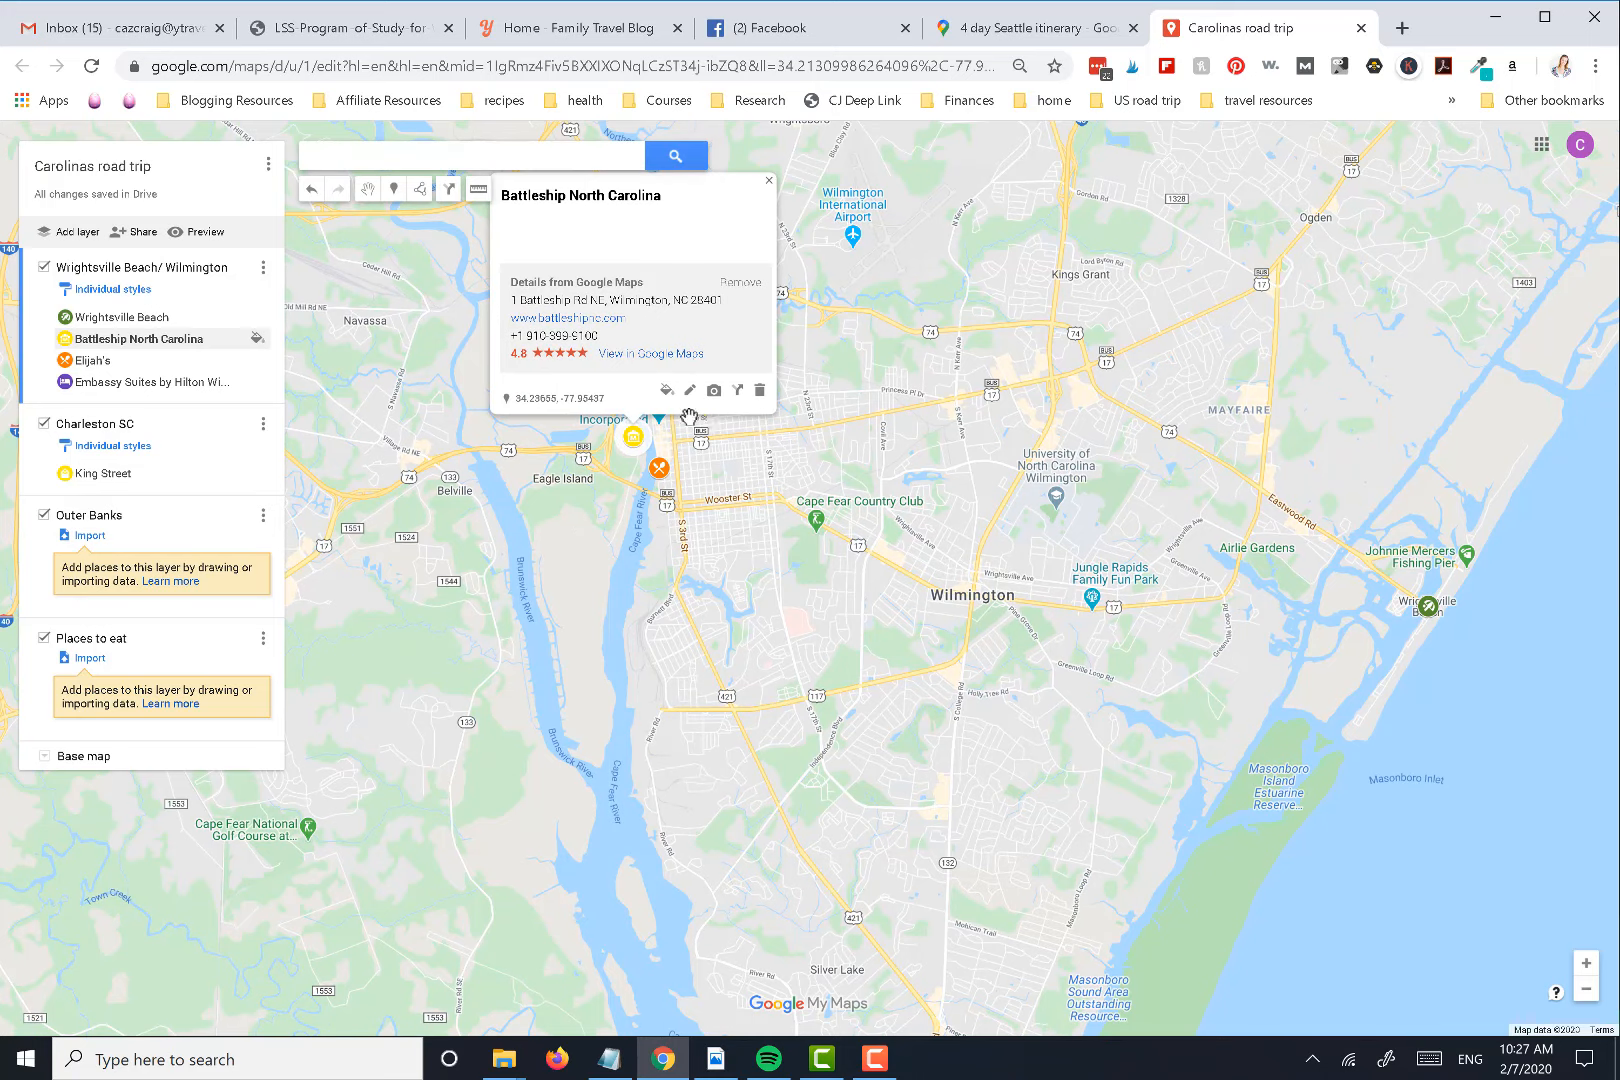
click(740, 392)
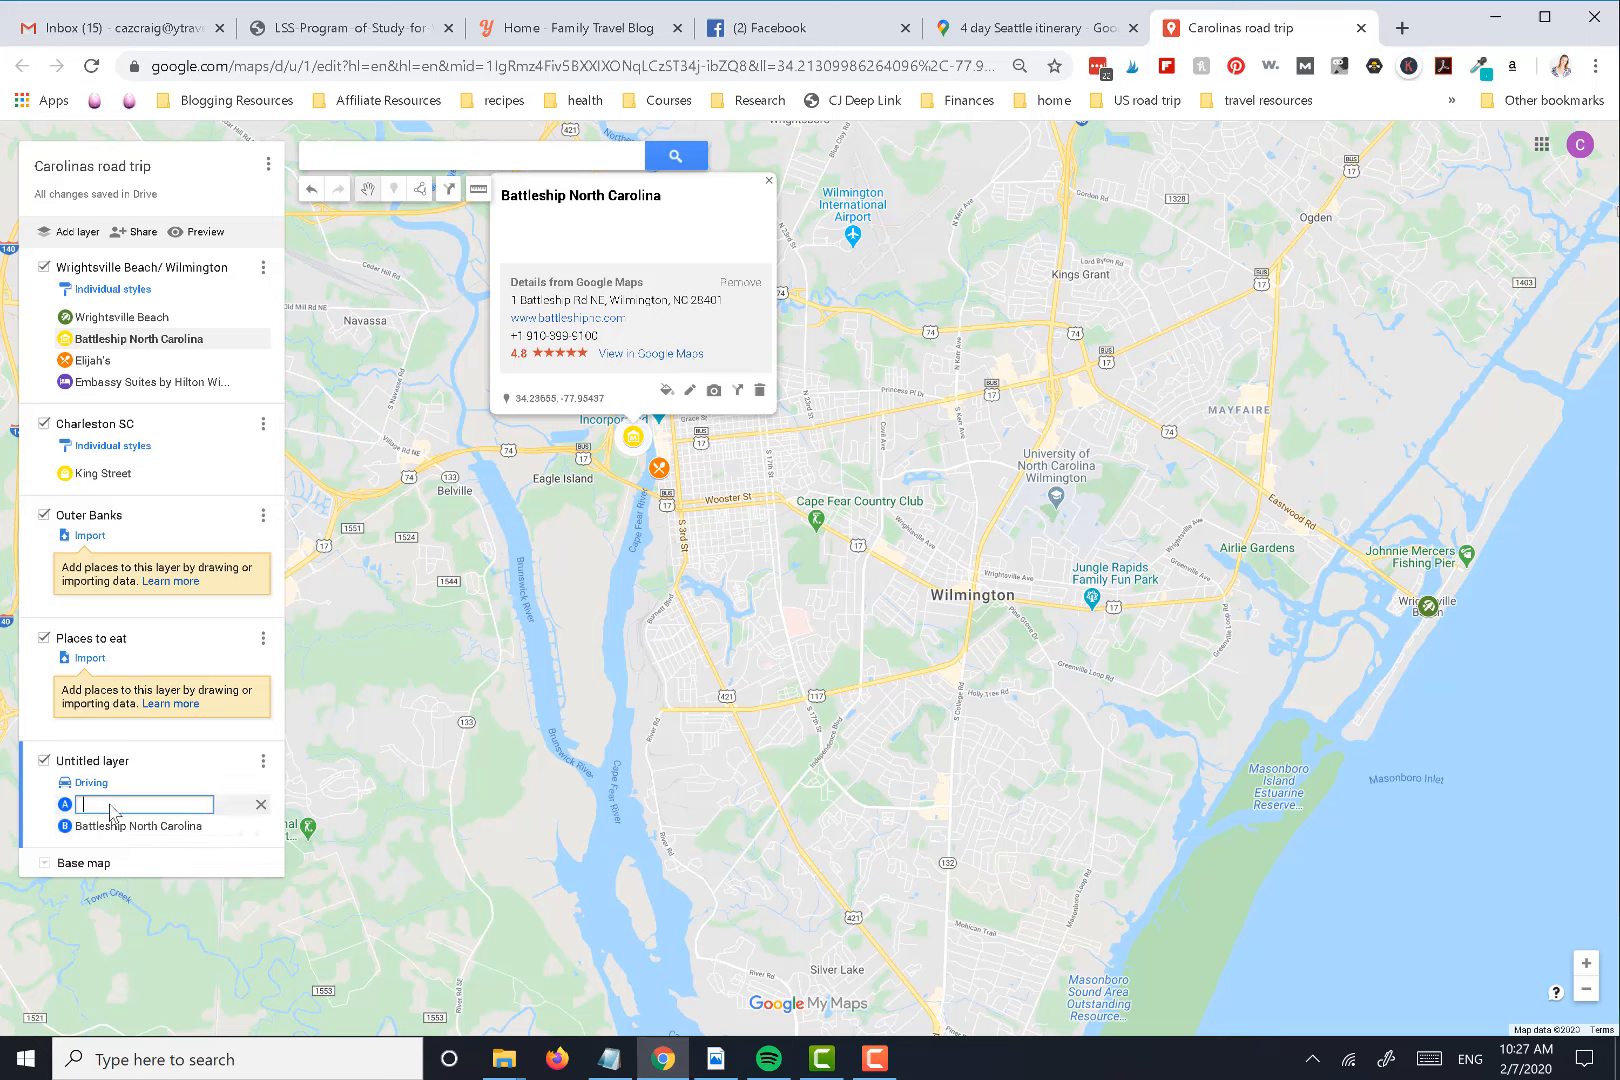
text(ri)
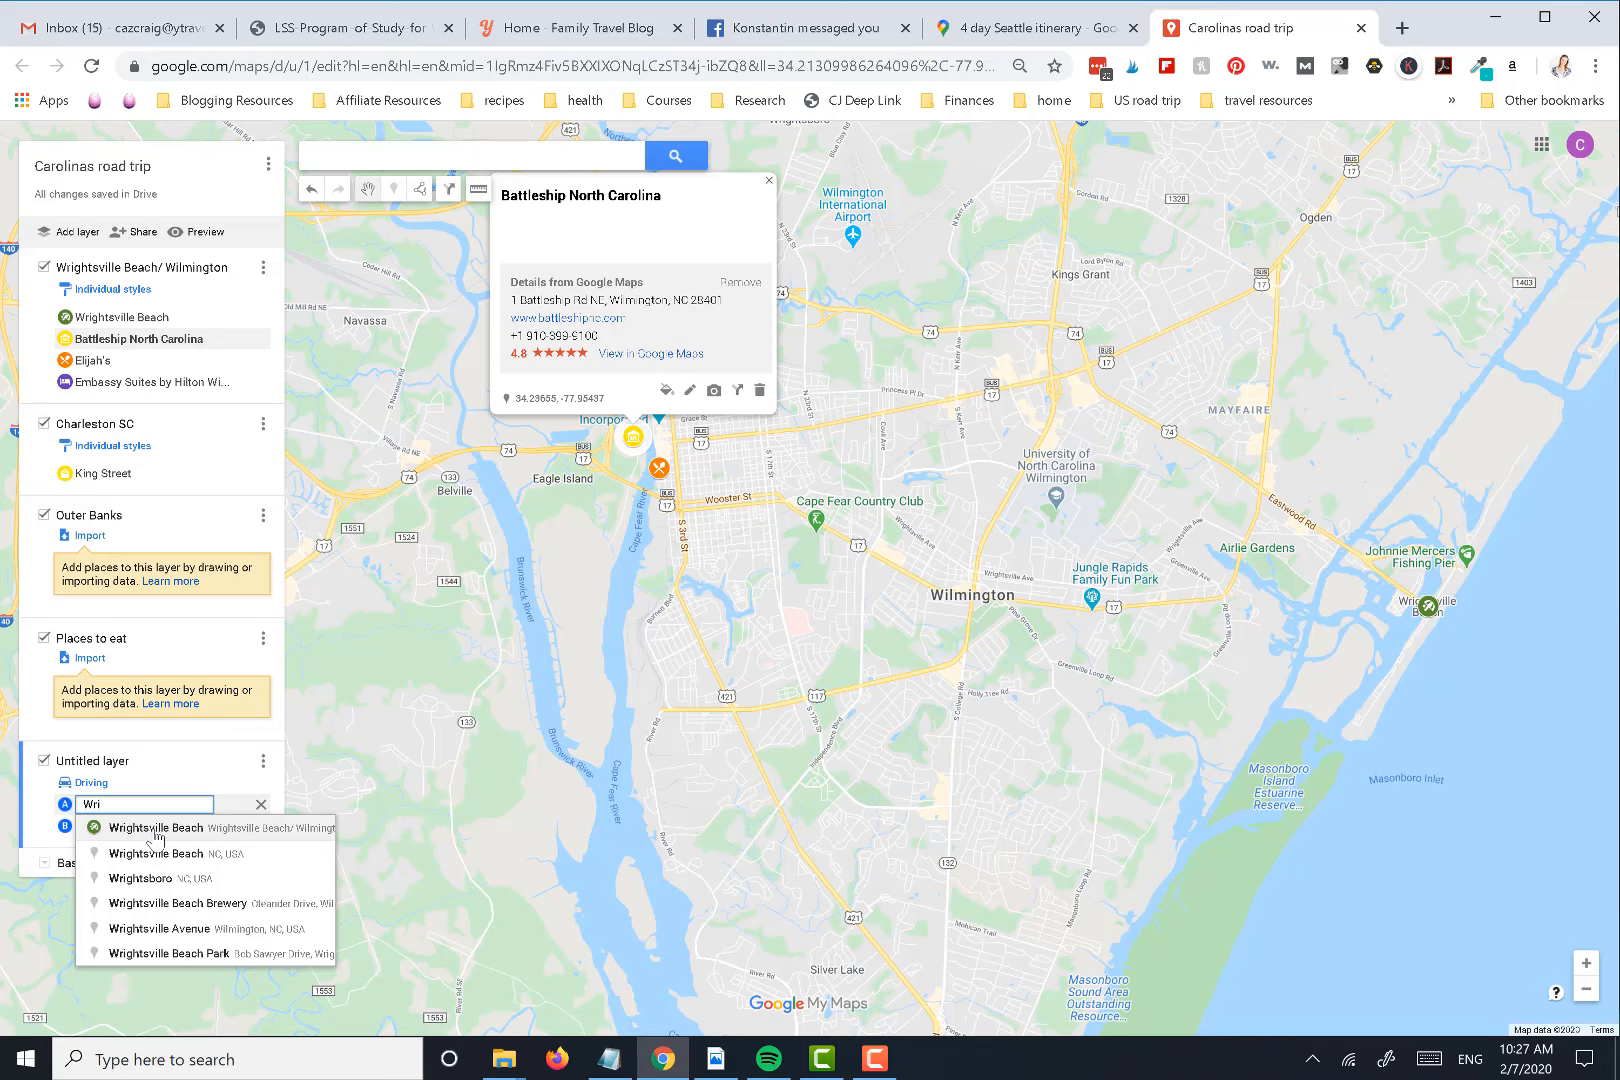
click(145, 830)
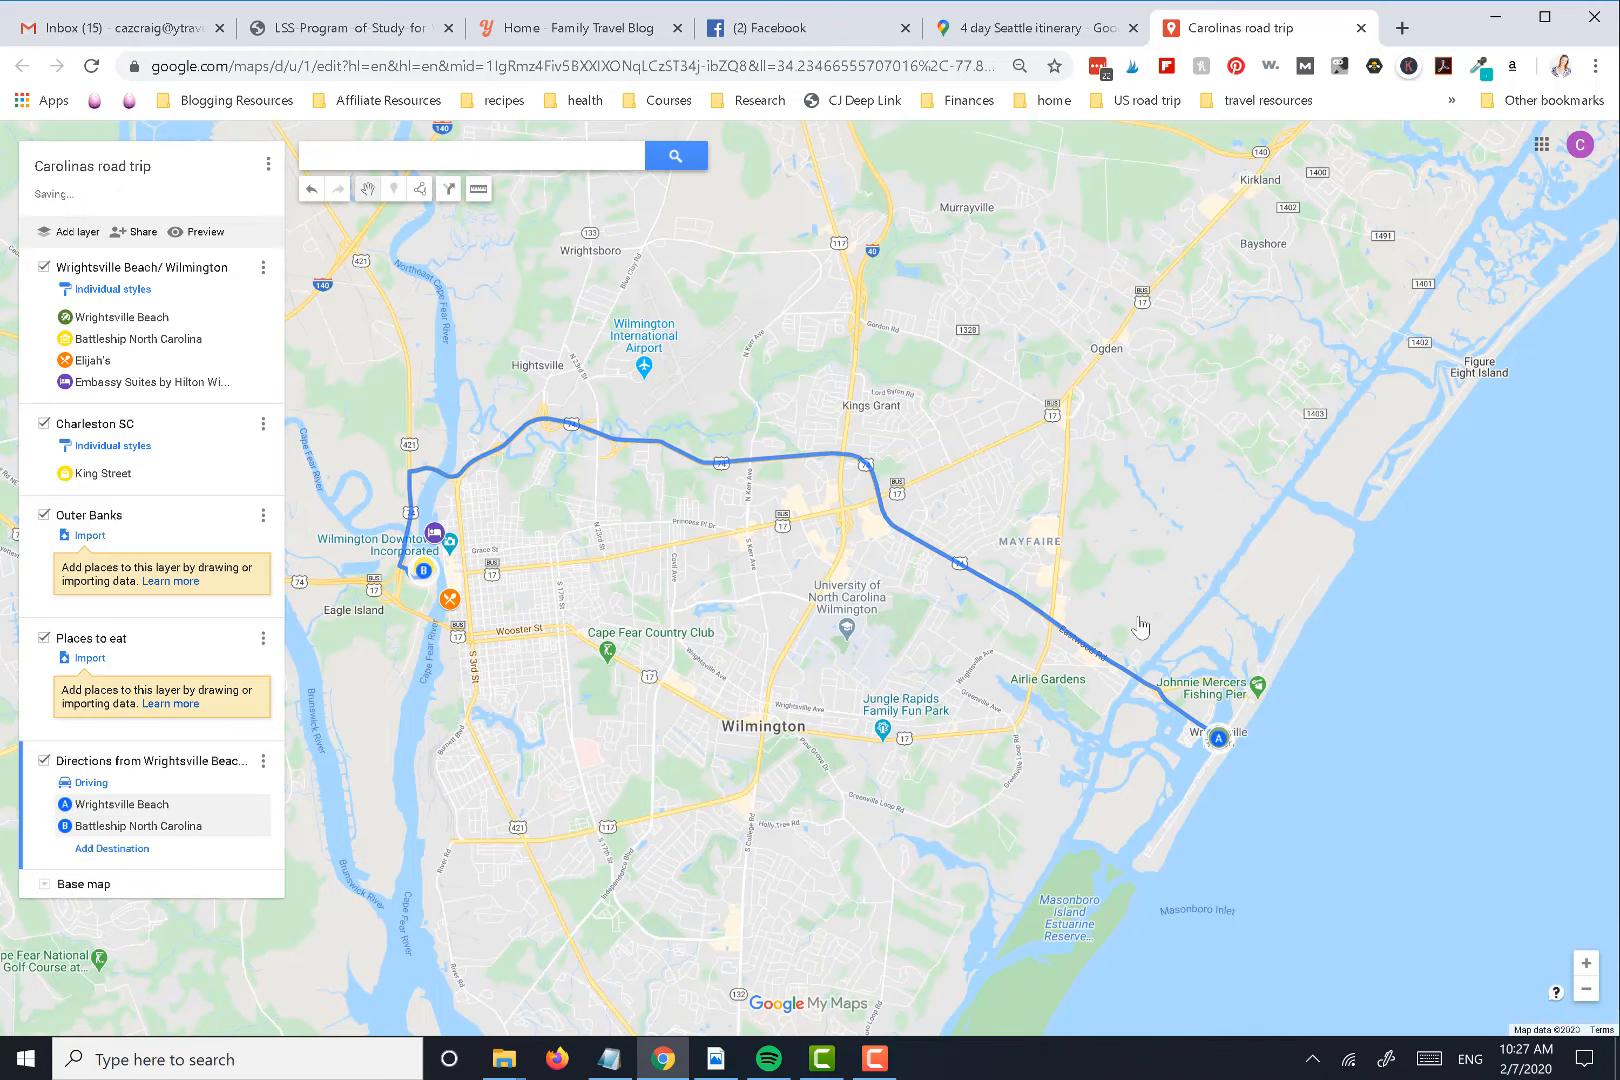
Review the route's transportation modes and add the saved place Elijah's as destination C
click(91, 782)
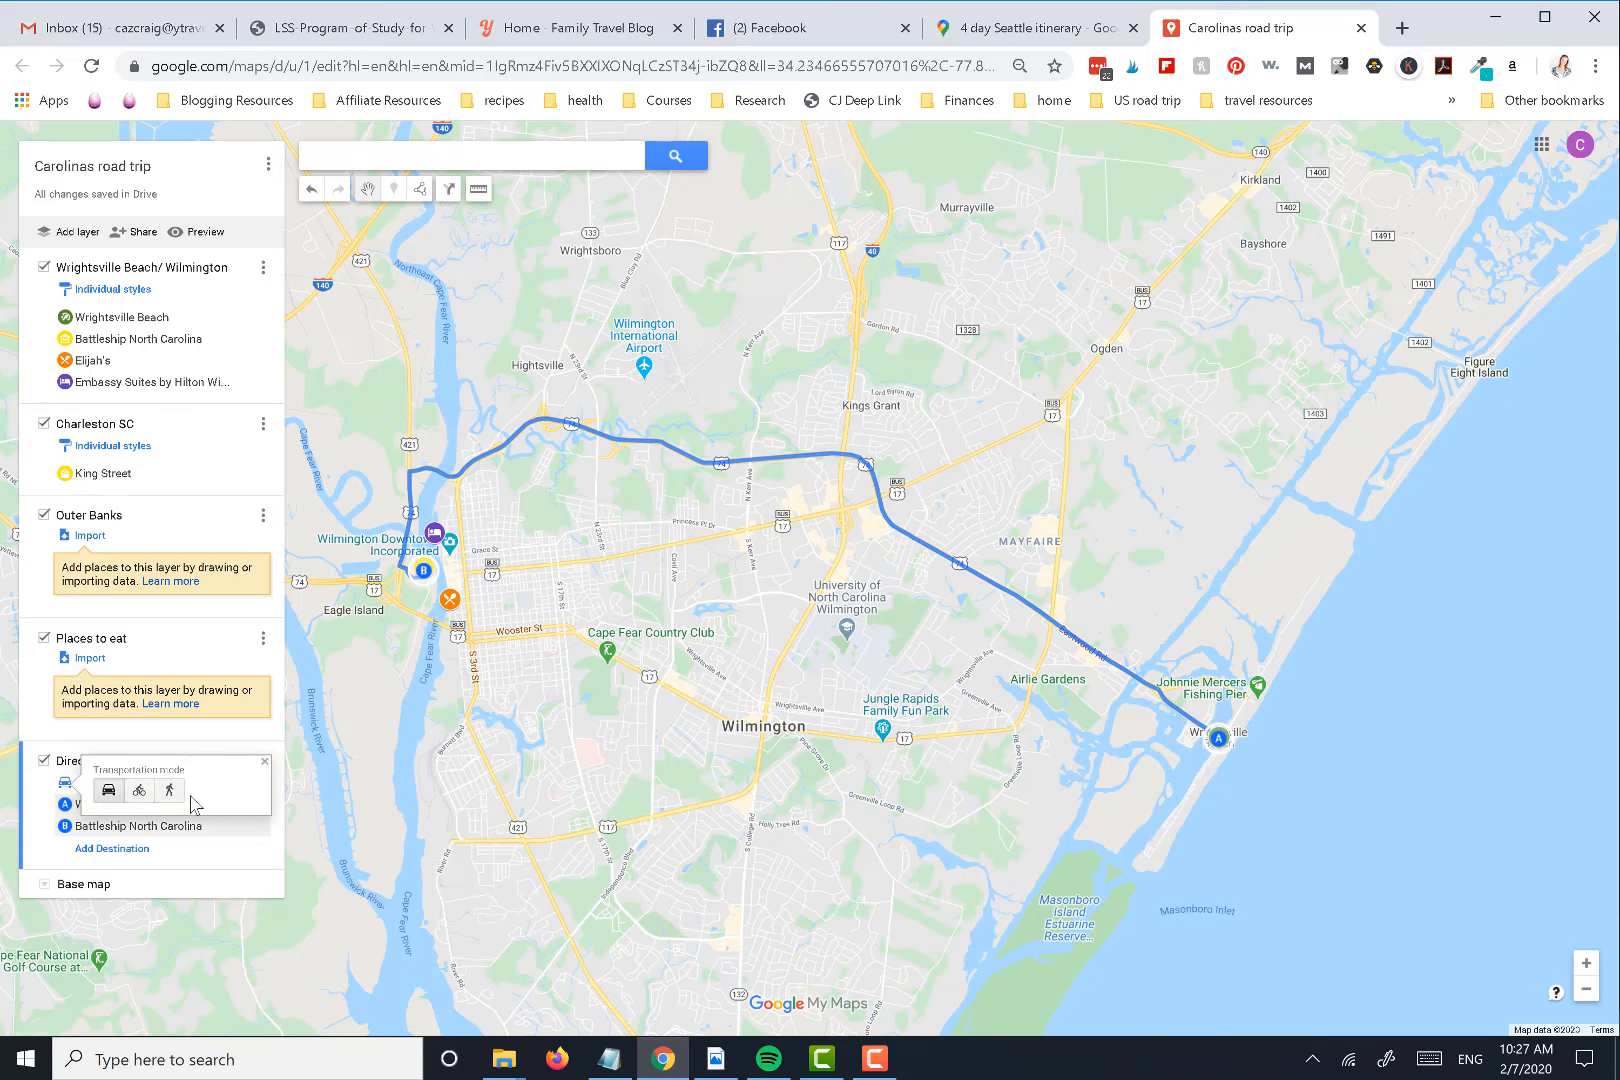
click(197, 878)
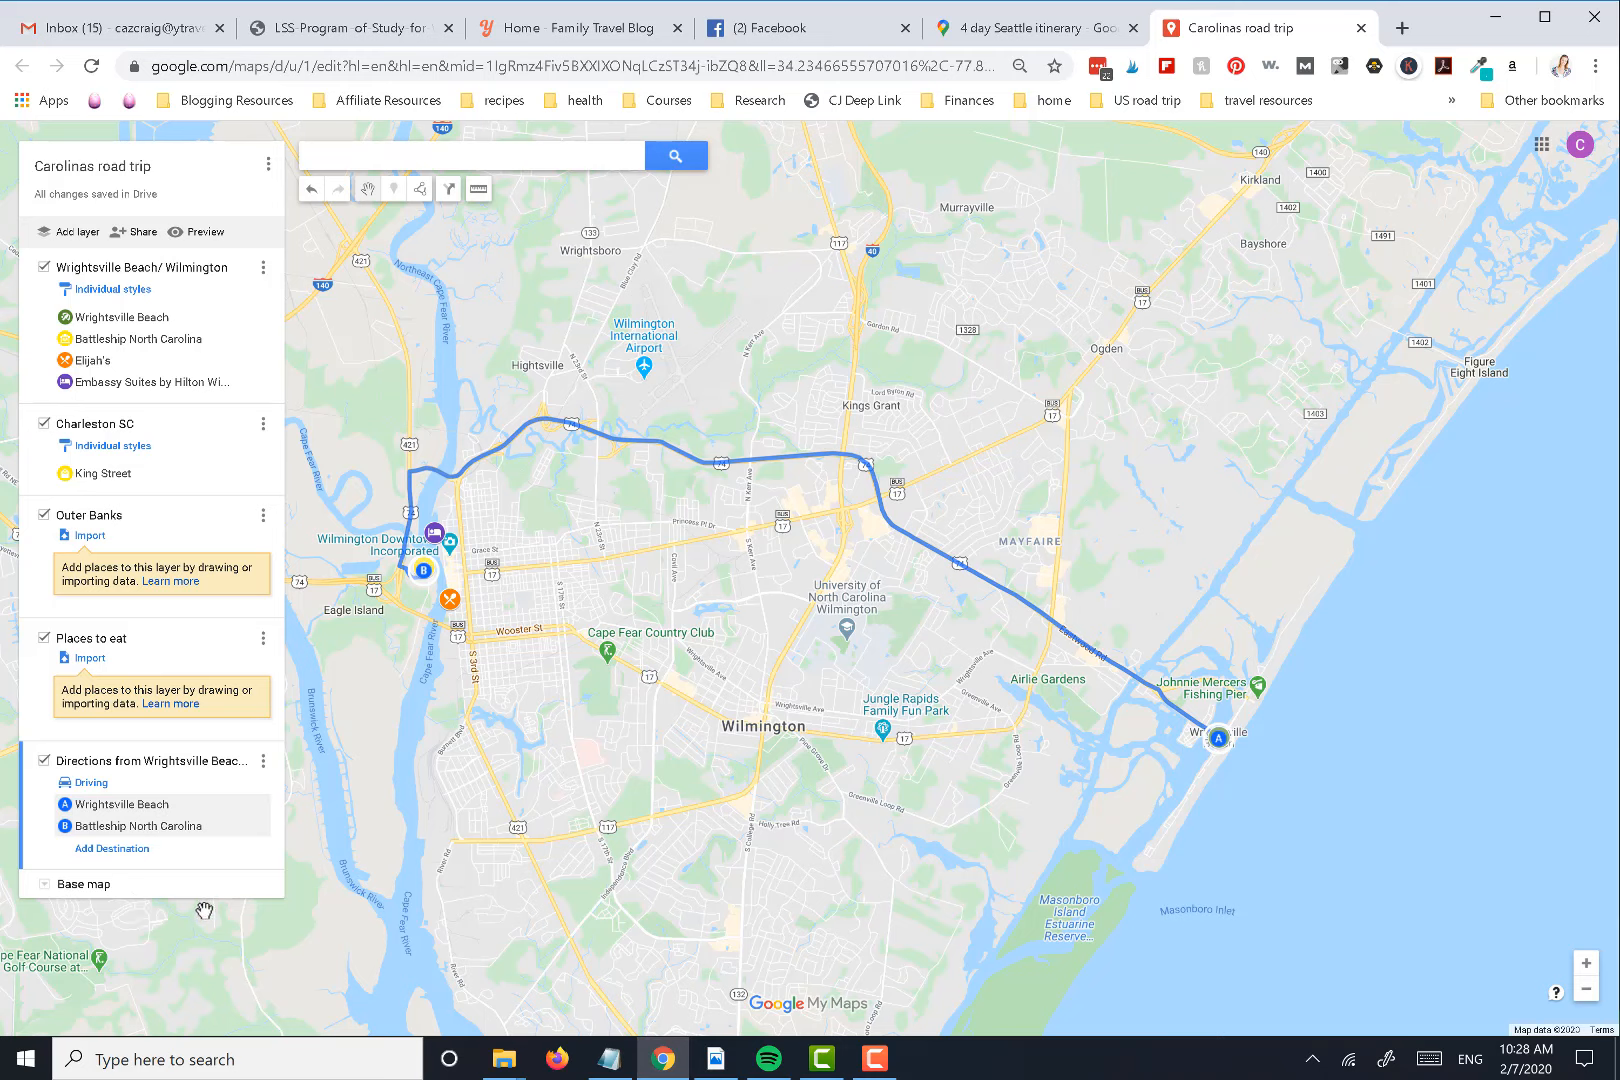
click(96, 849)
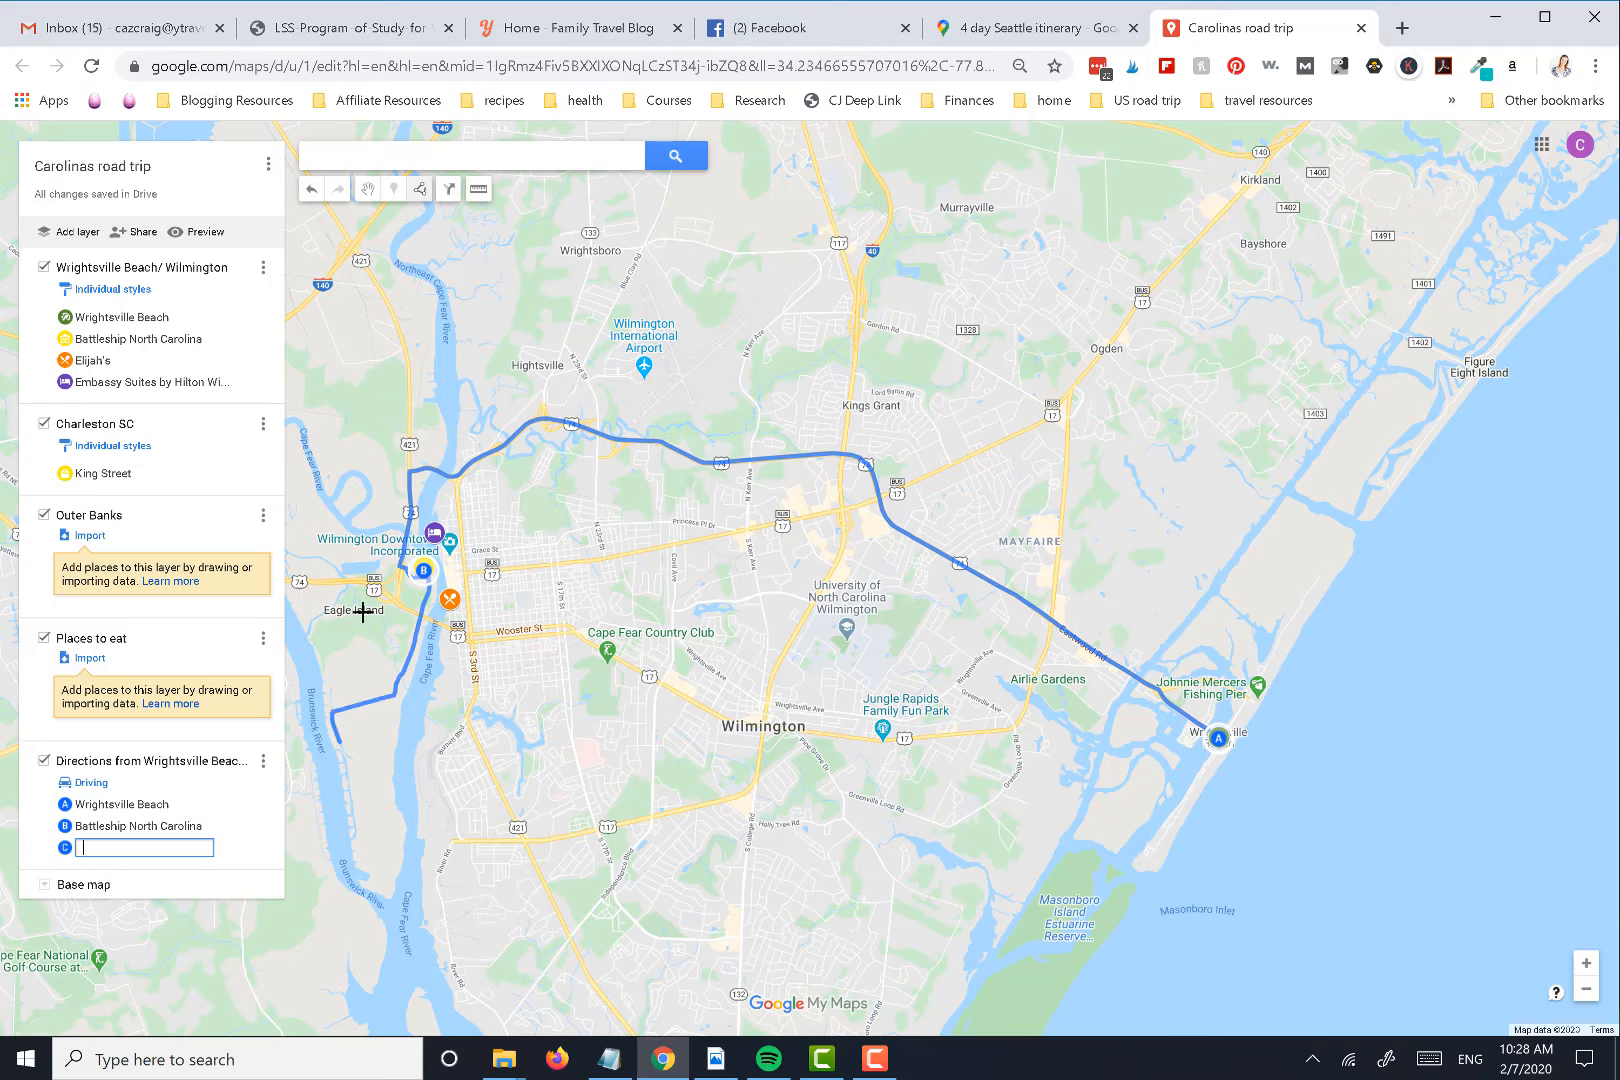
click(421, 573)
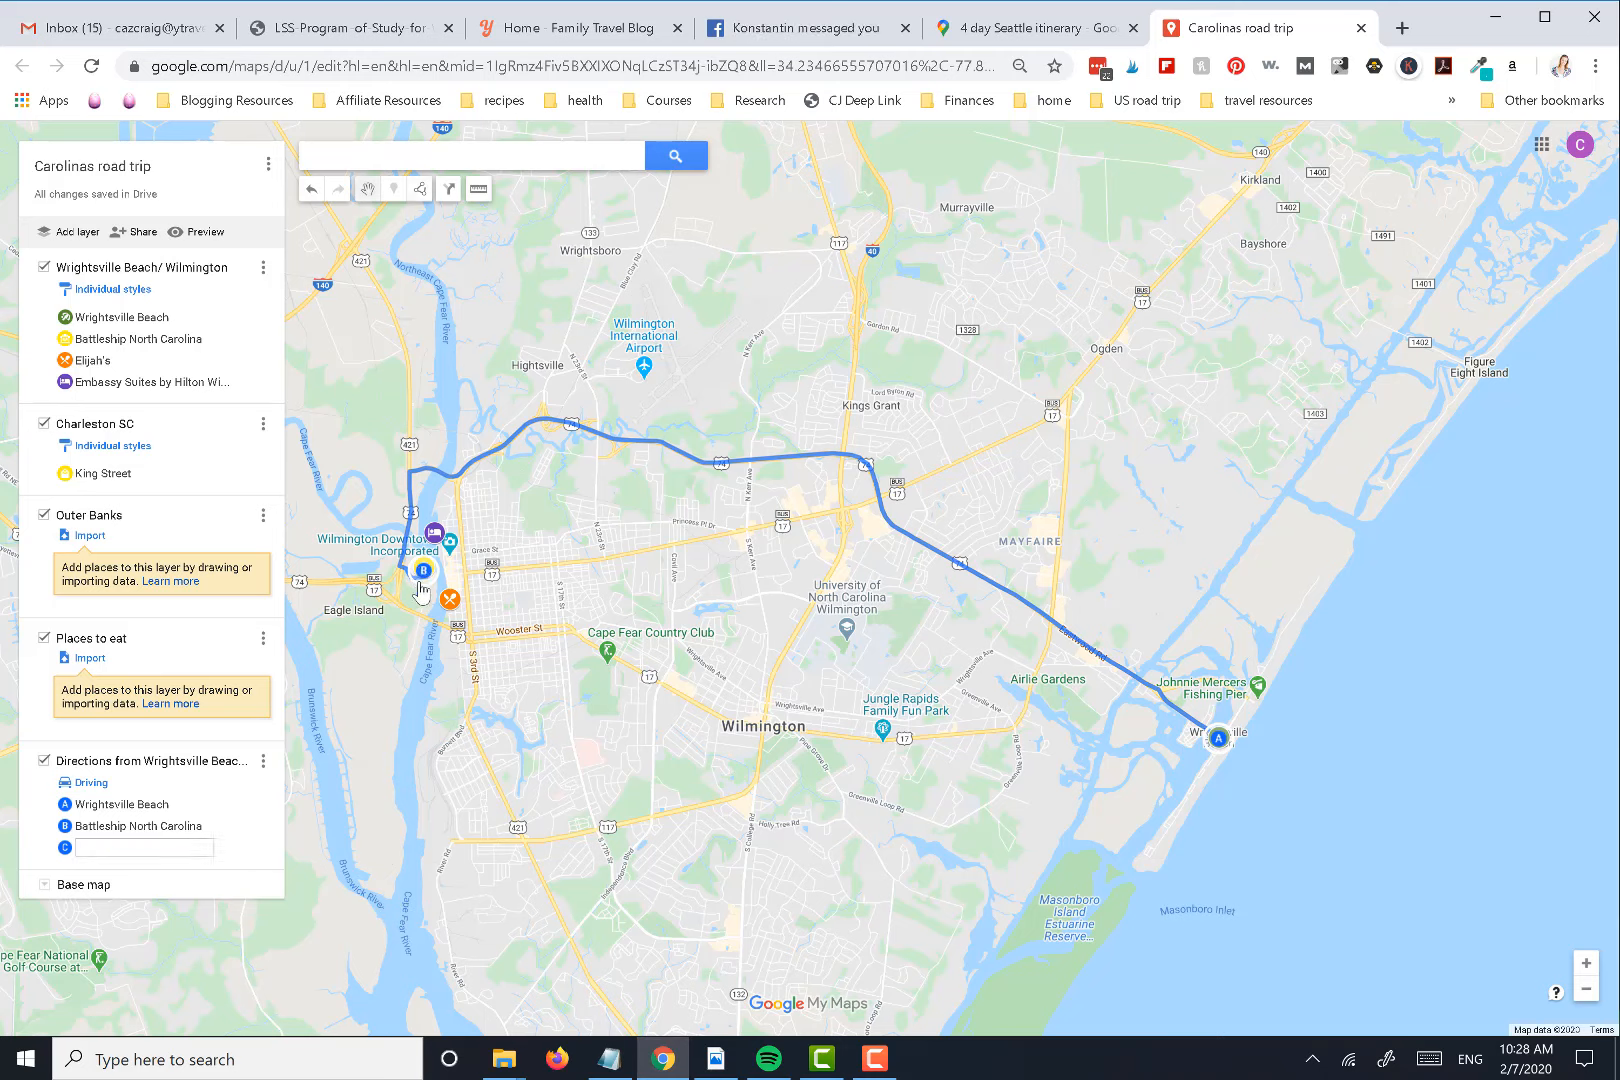
click(108, 849)
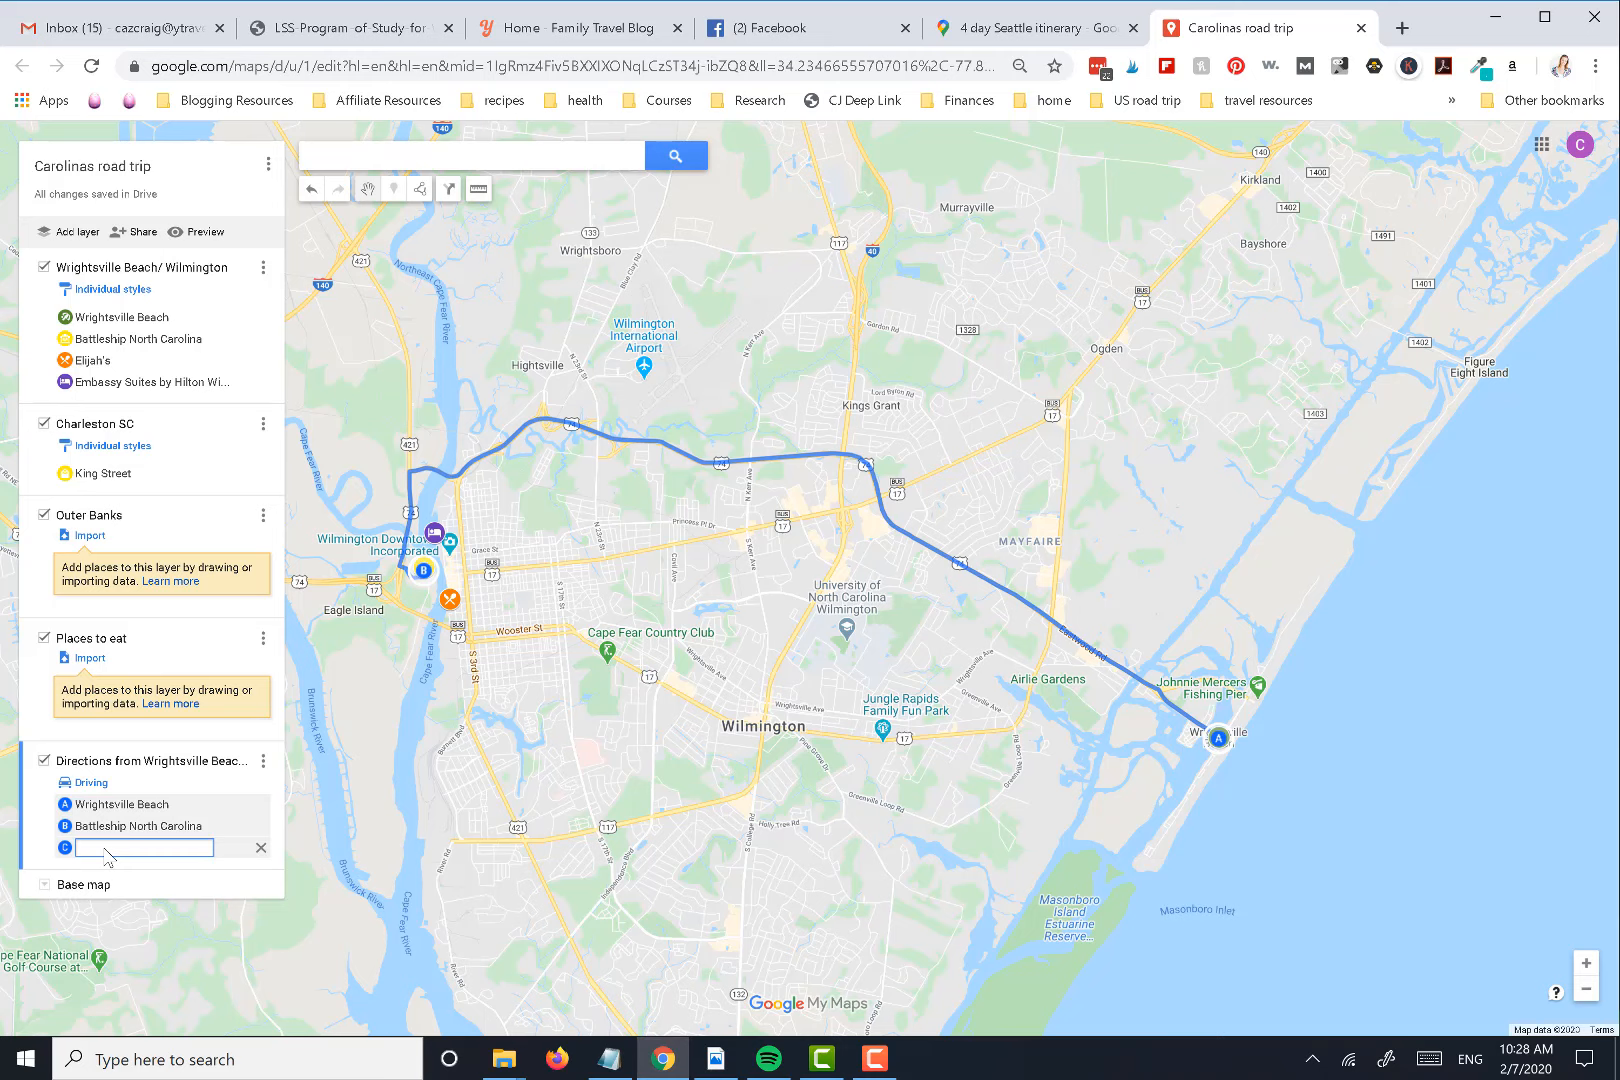
text(lij)
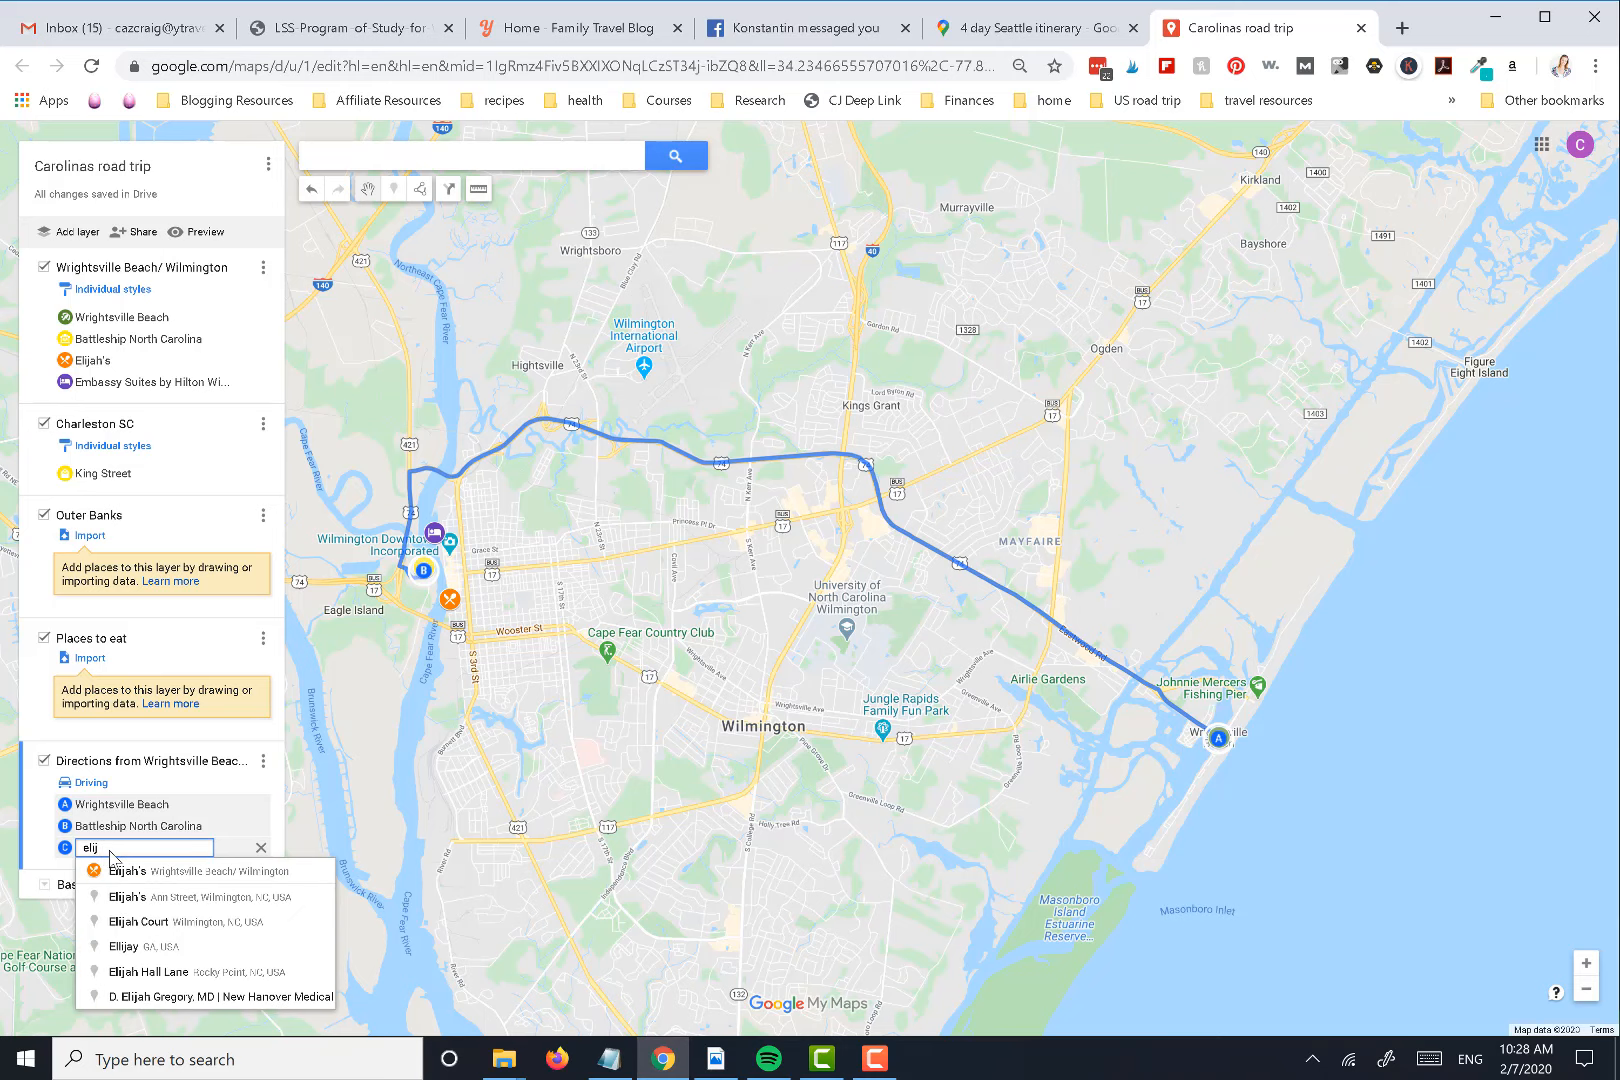
click(113, 878)
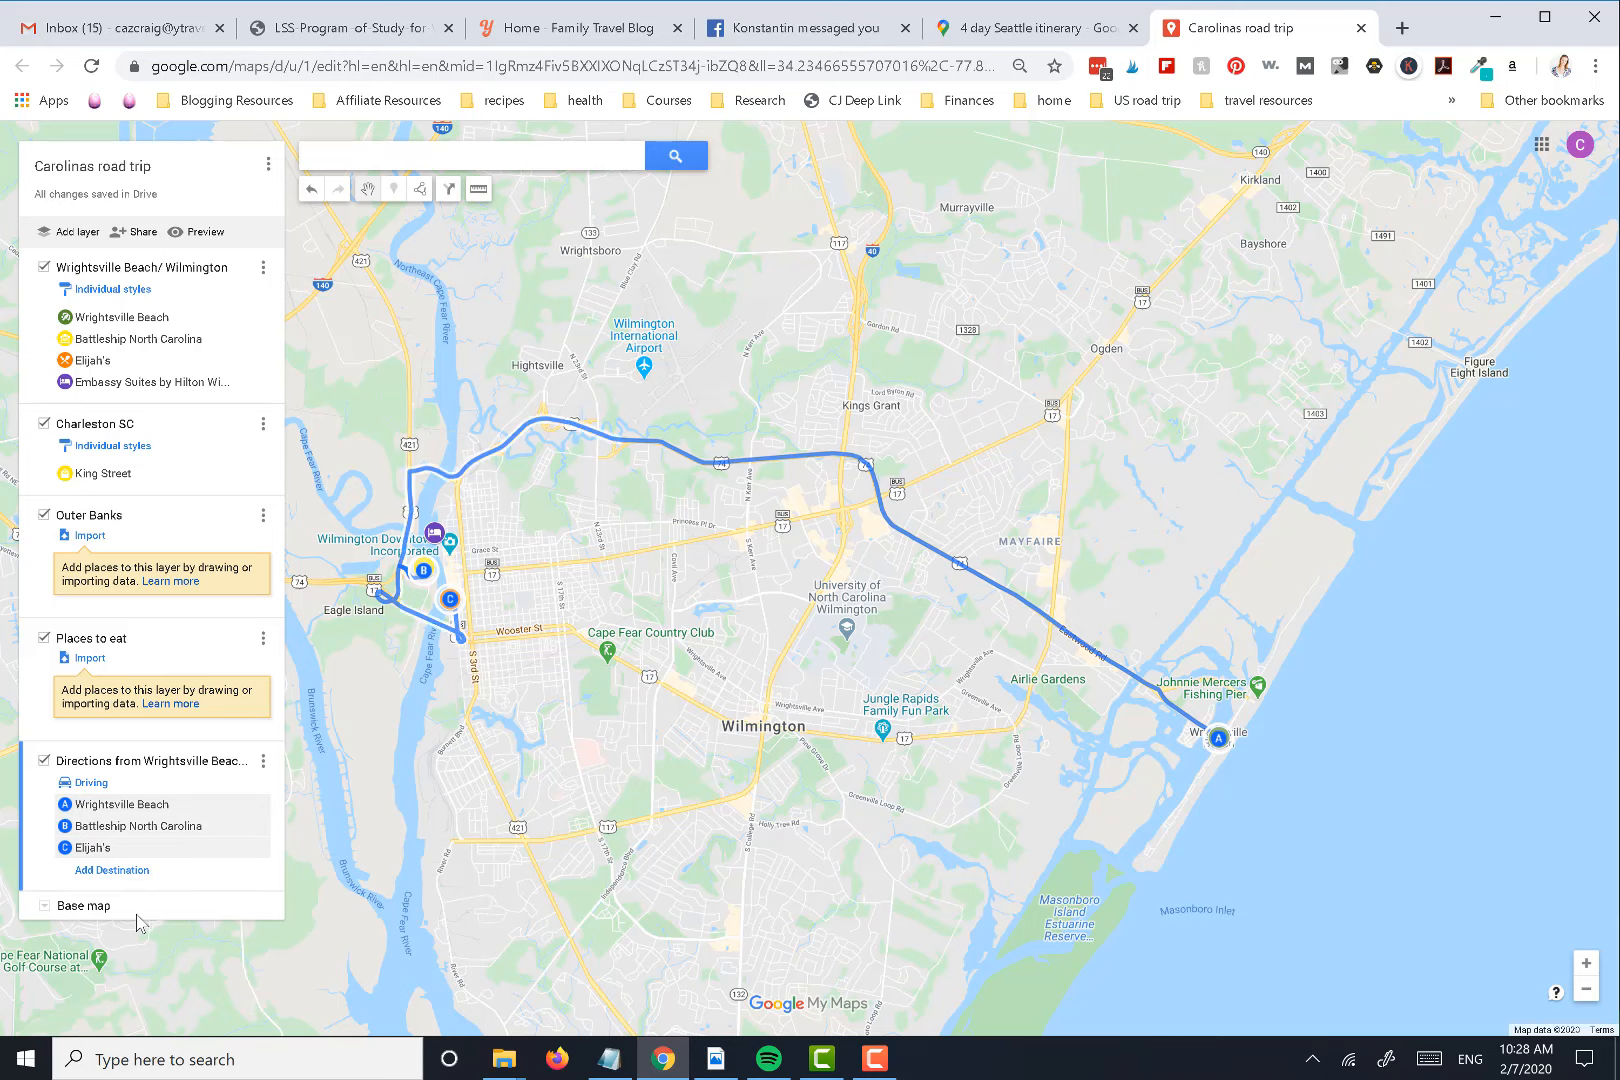
Add the saved Embassy Suites by Hilton Wilmington hotel as destination D of the driving route
click(125, 871)
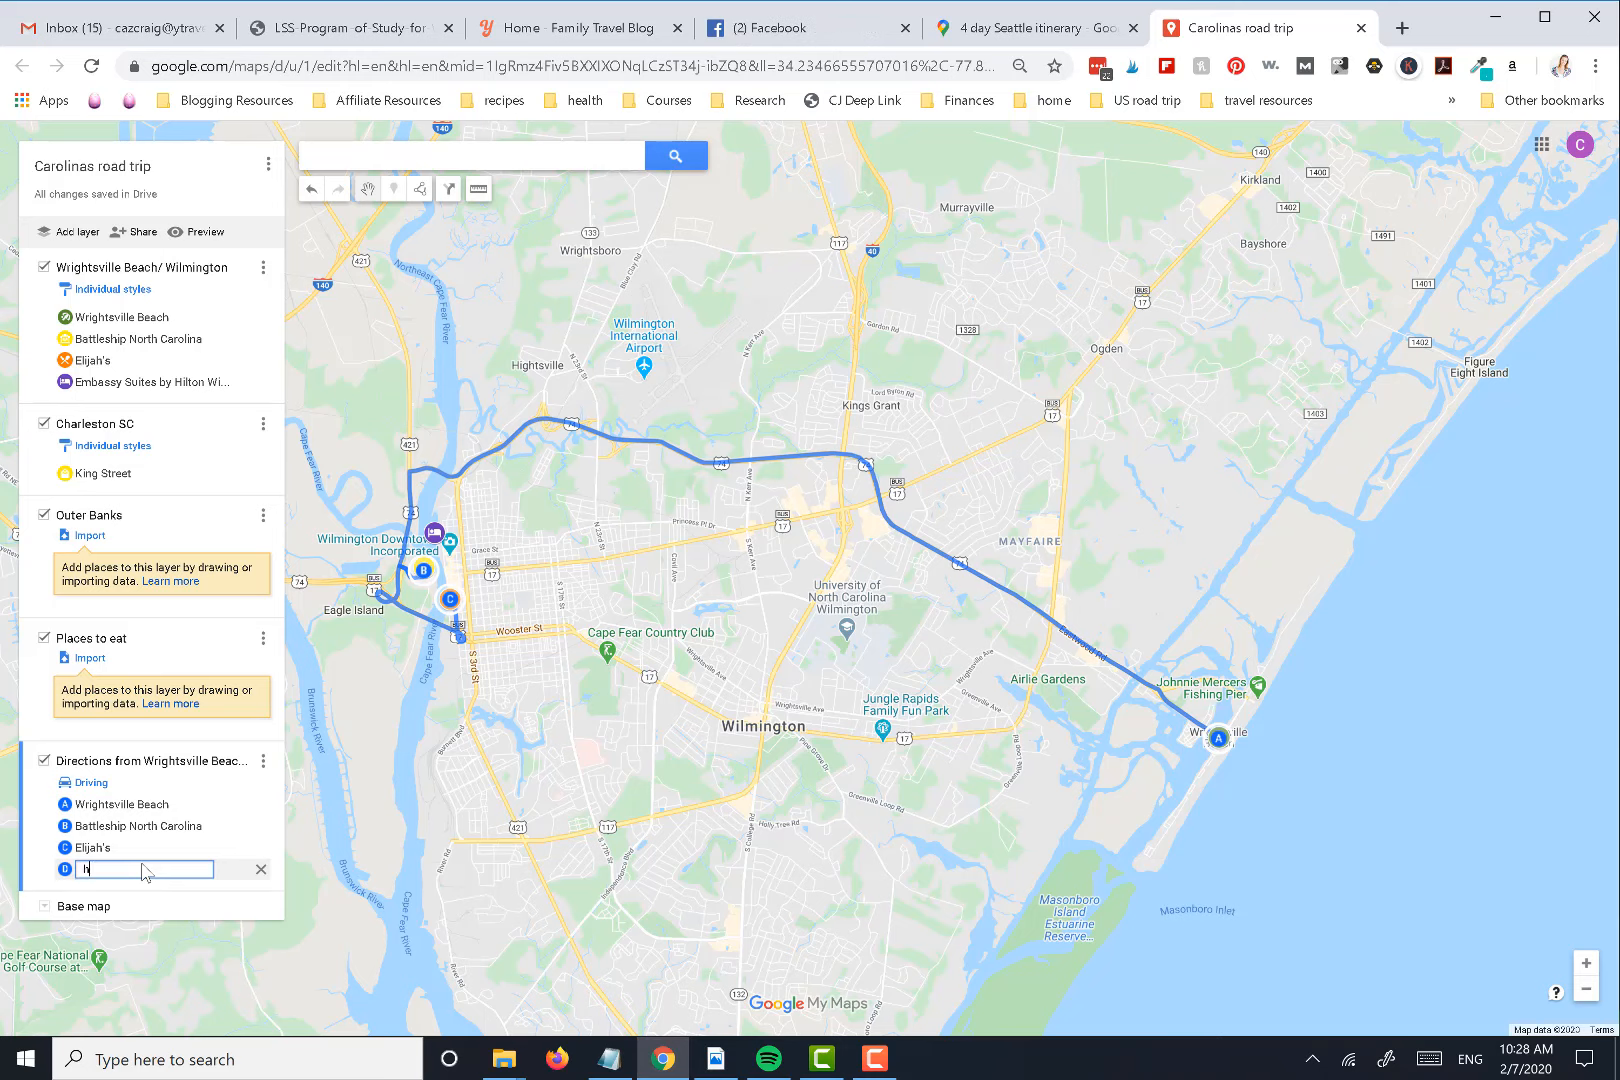
text(hilt)
click(166, 892)
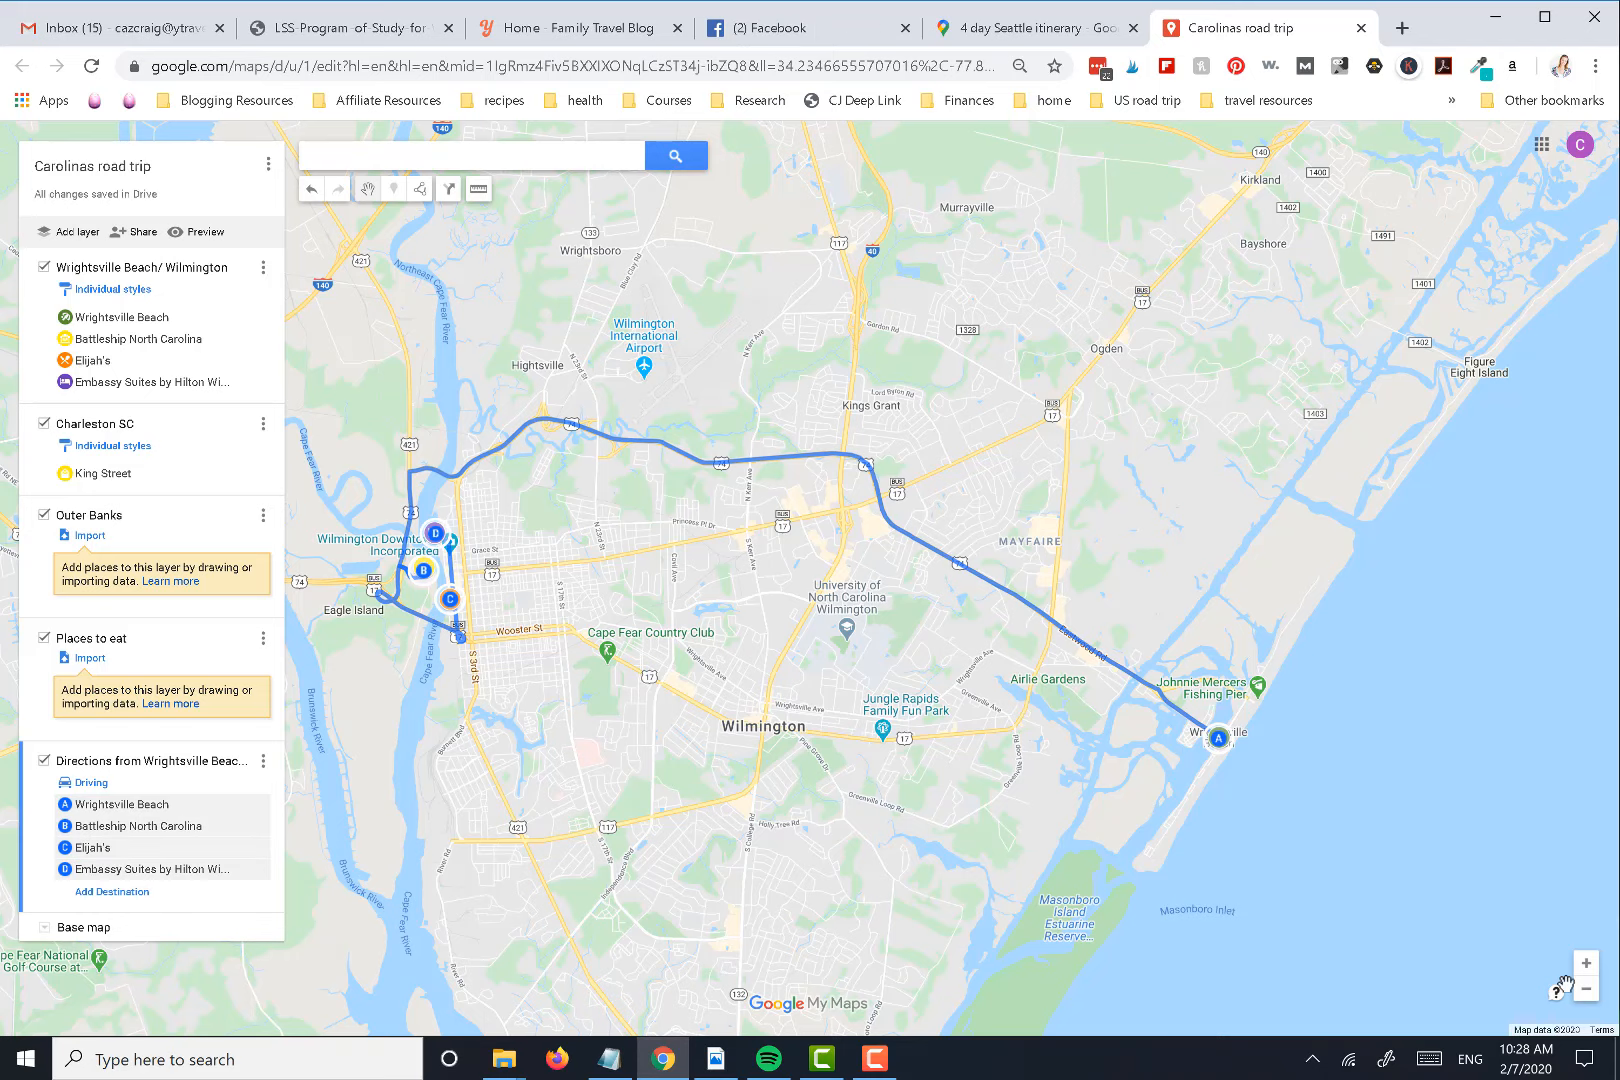
Rename the directions layer as Day 1 Wilmington
click(1598, 989)
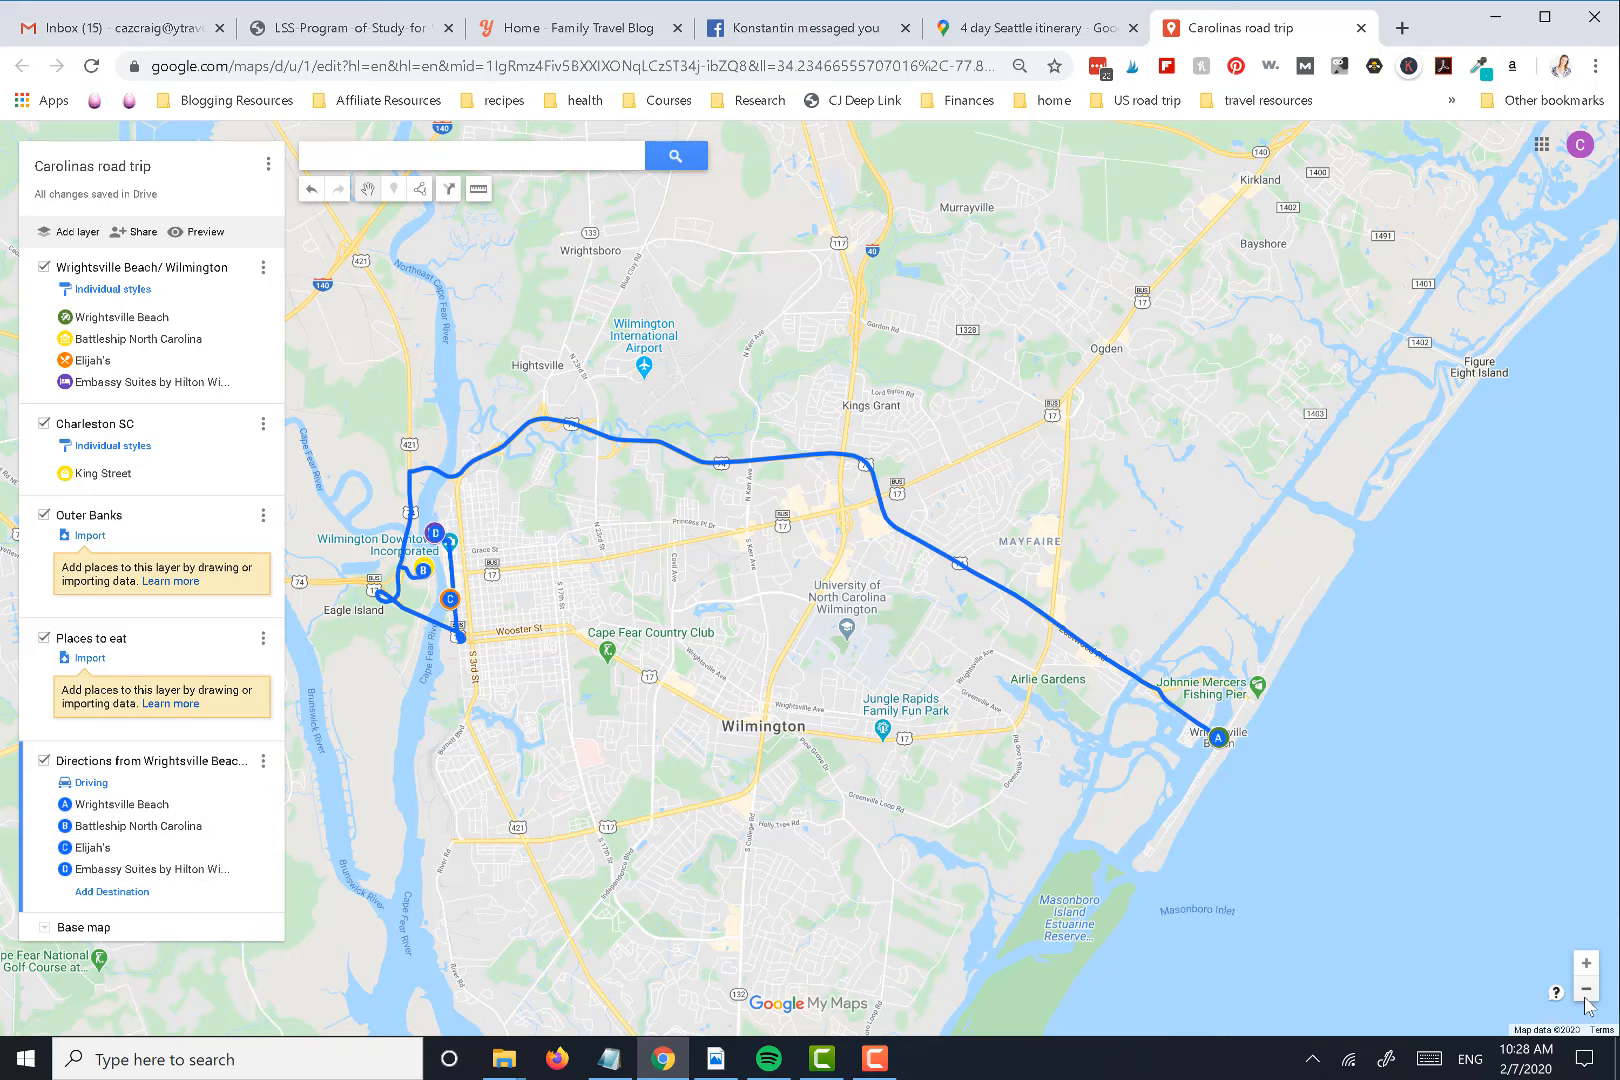
click(180, 761)
text(Day)
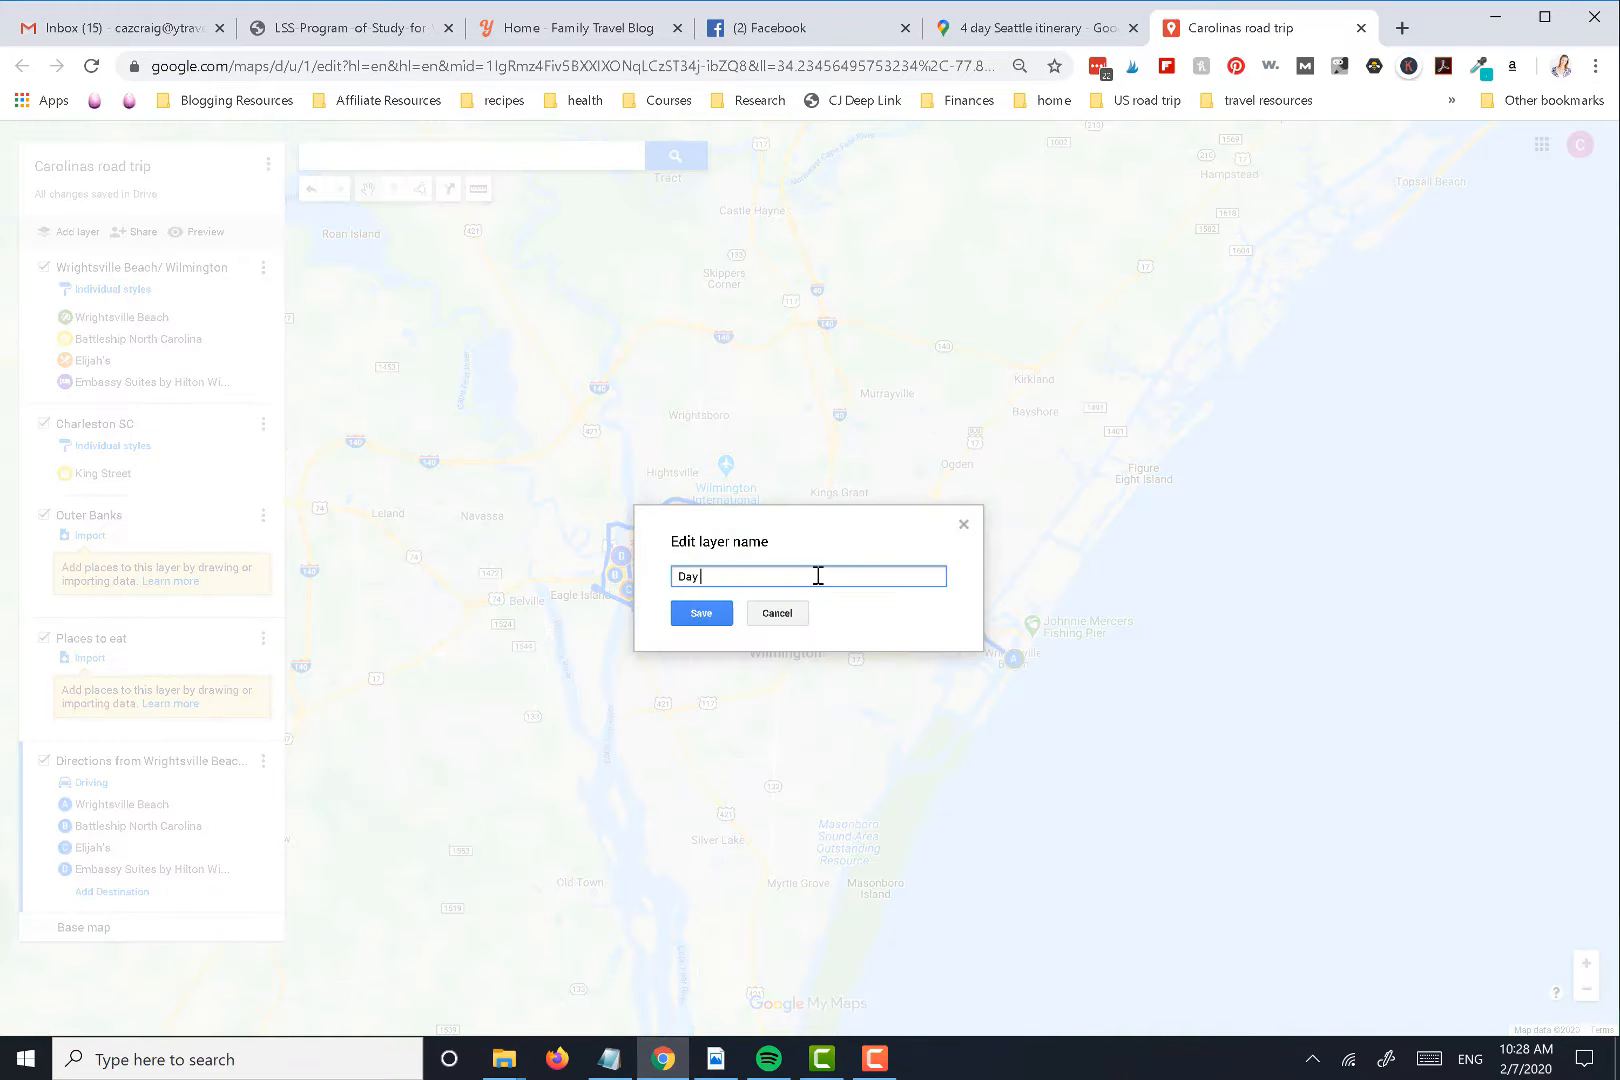
text( 1 Wilmington)
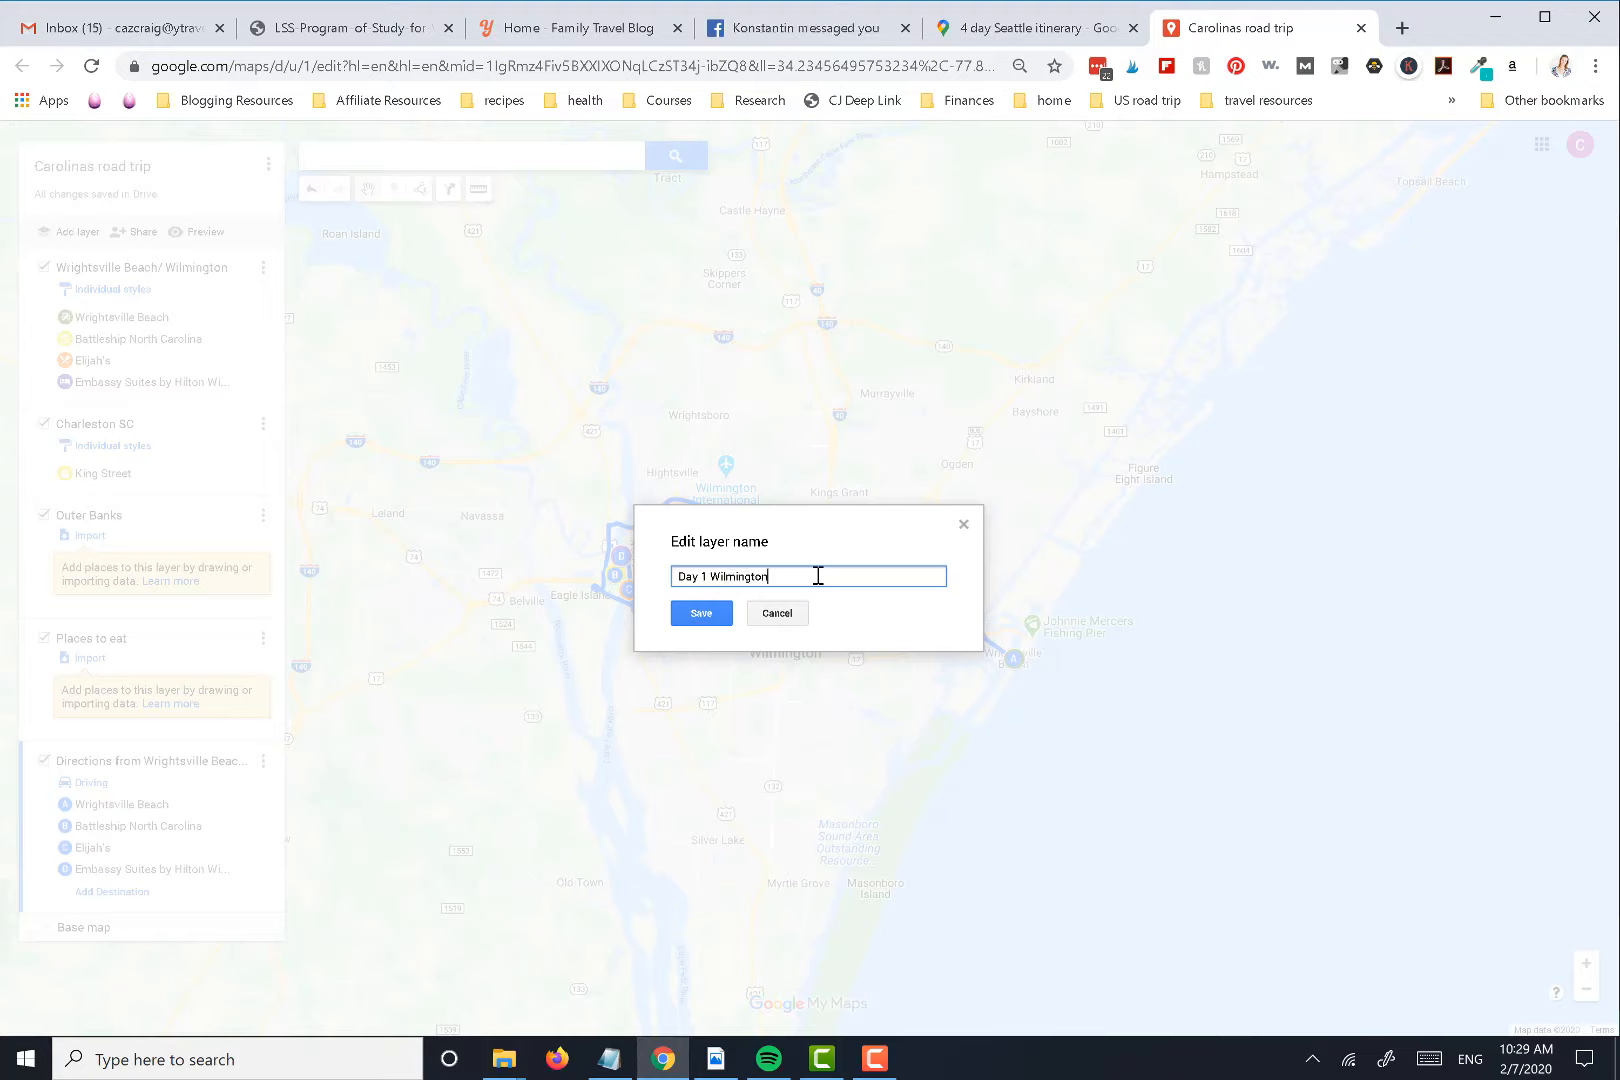
click(716, 628)
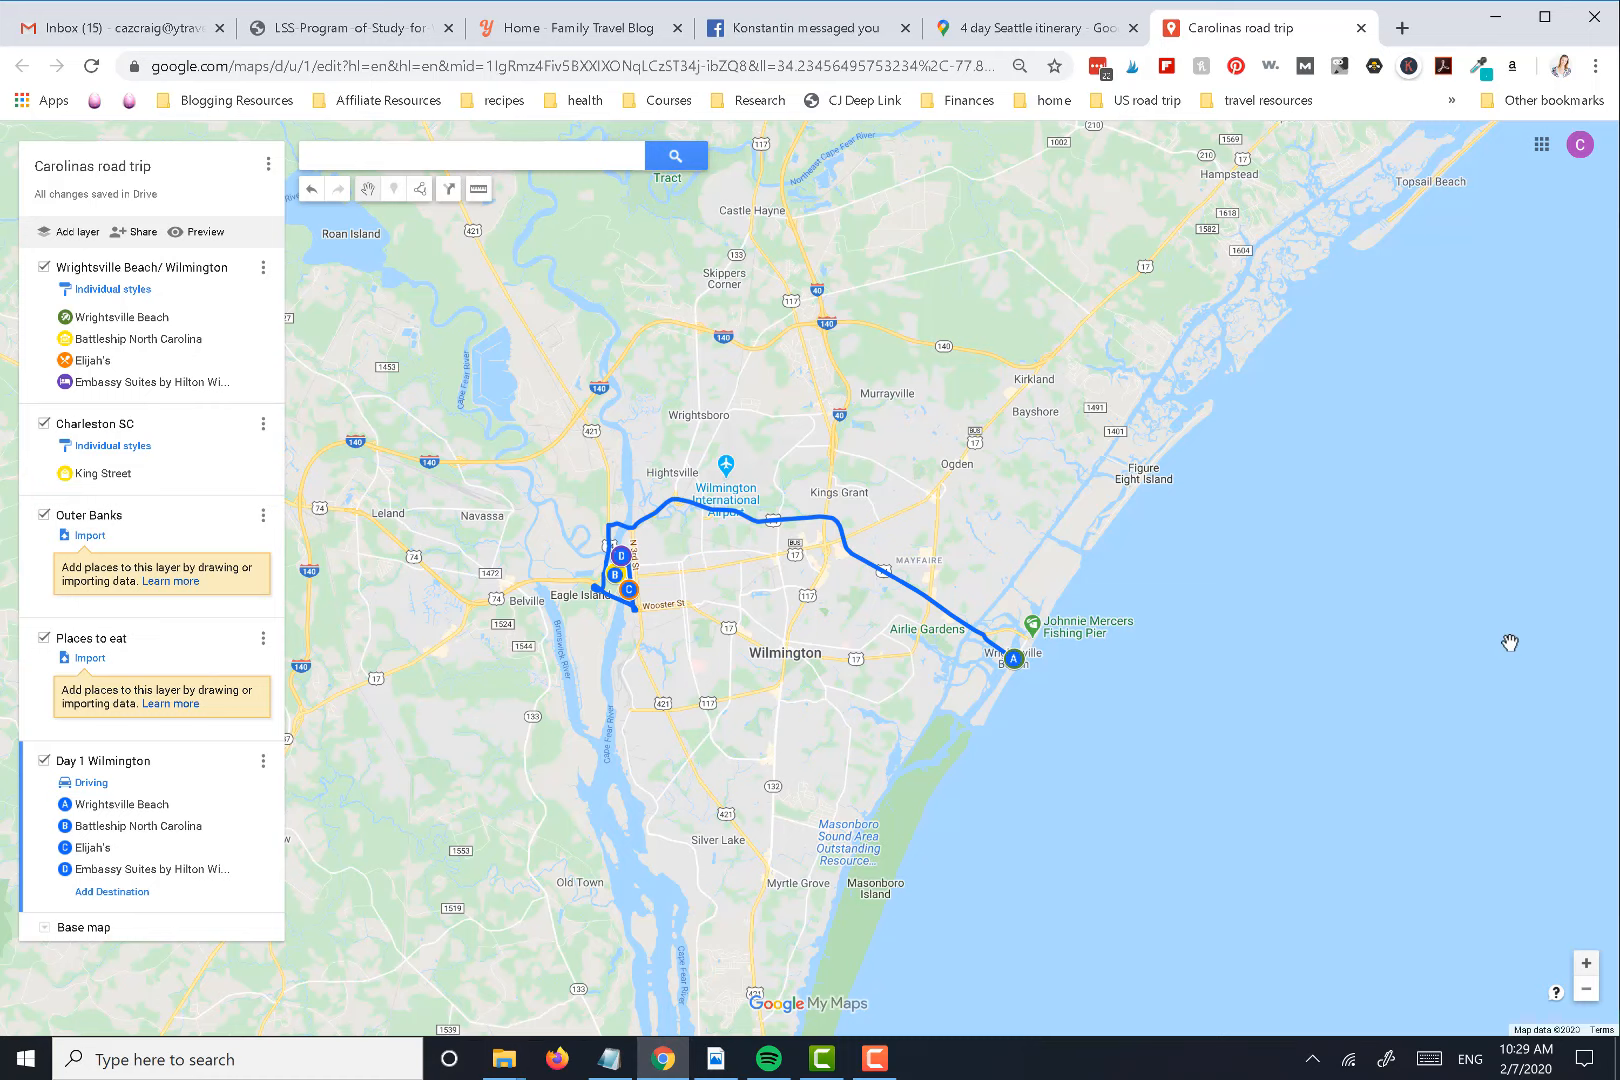
Set the map's link sharing to On - Anyone with the link, with Can view access, and save it
click(132, 232)
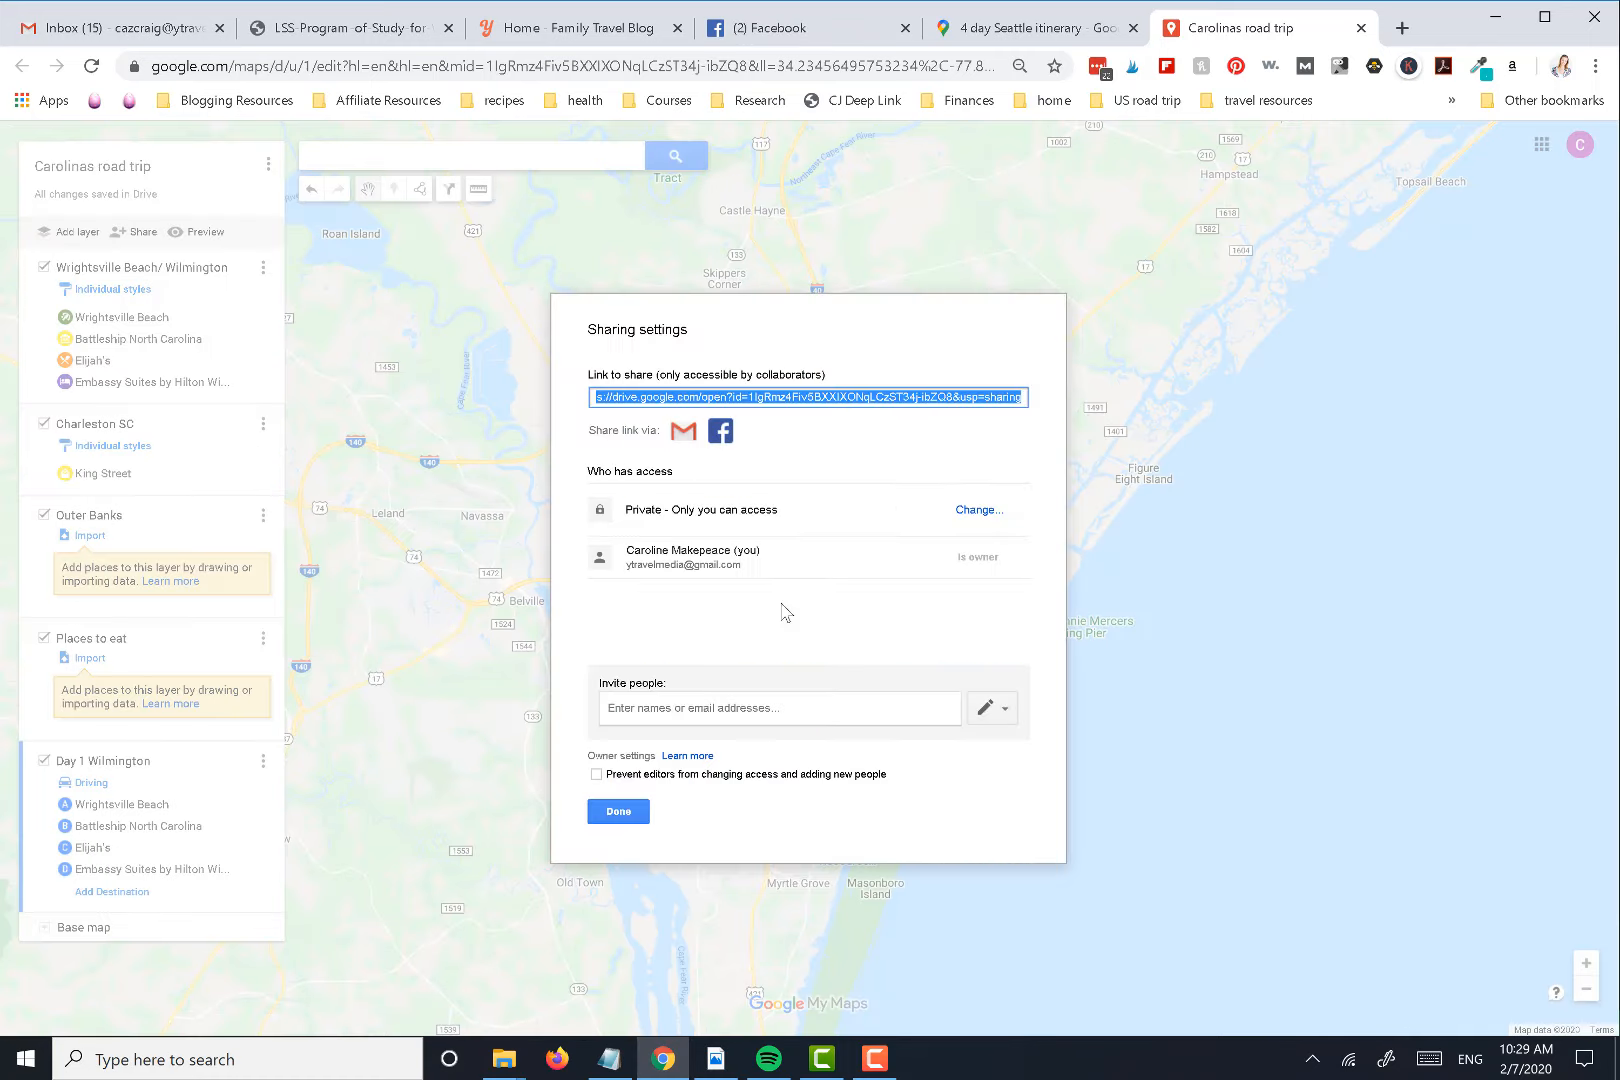
click(975, 512)
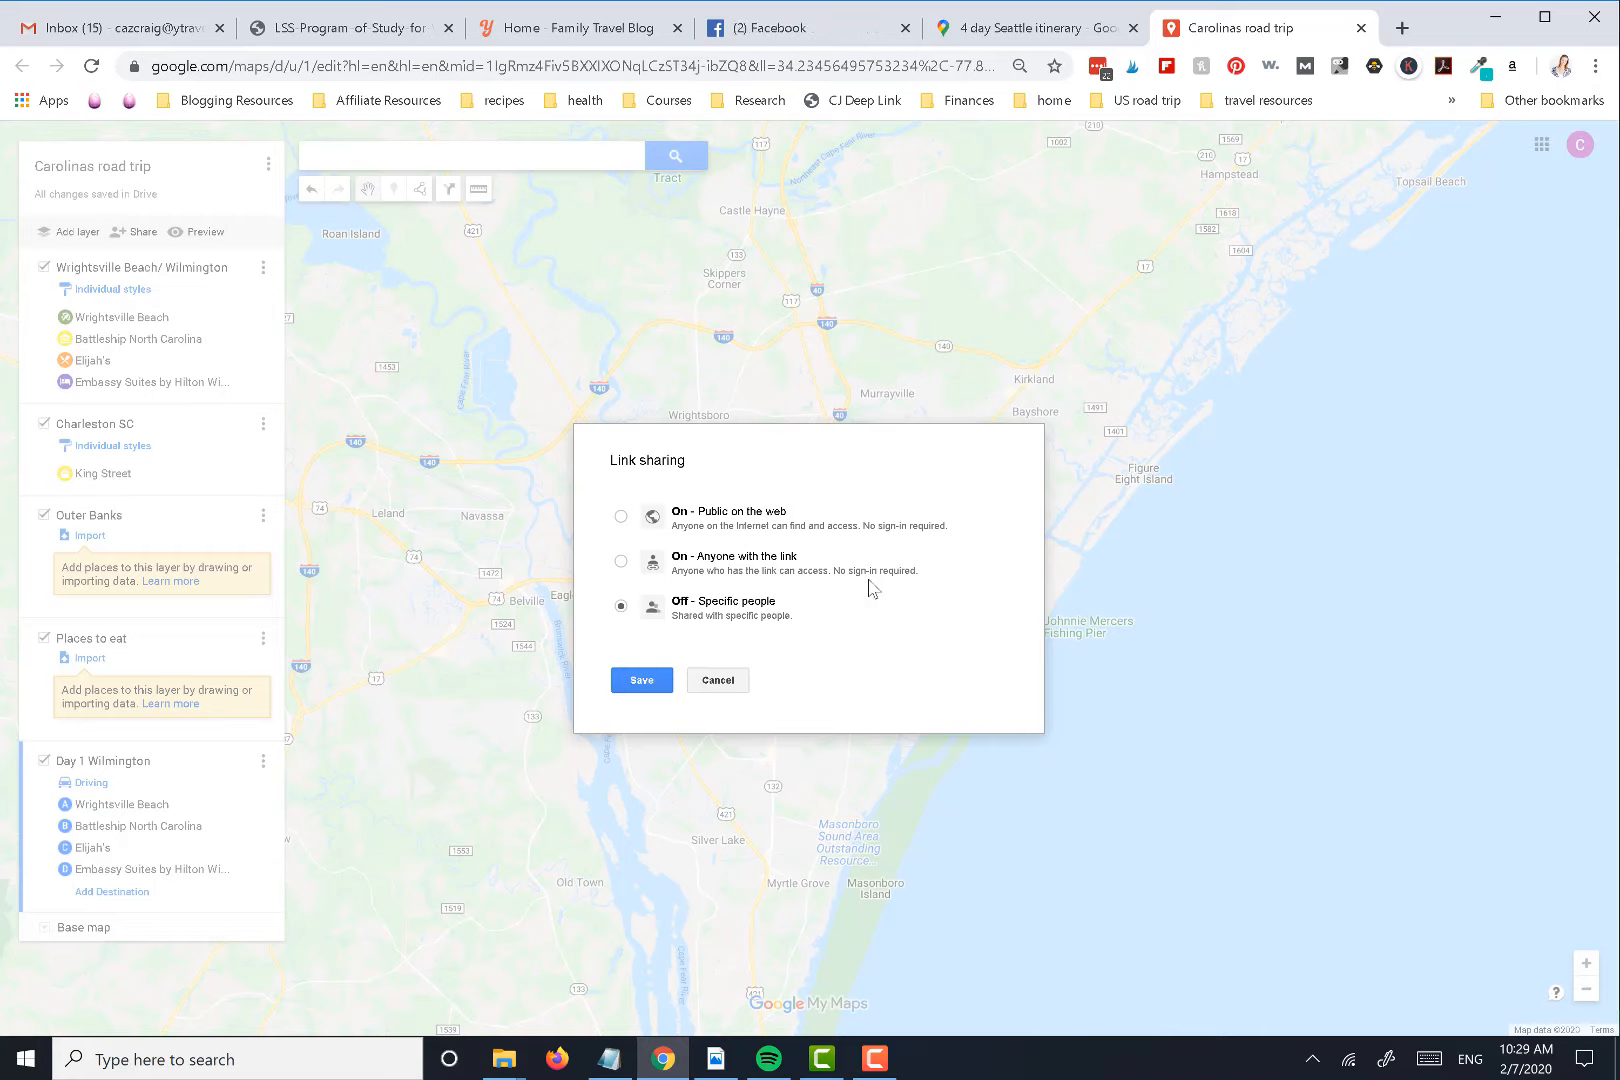
click(621, 561)
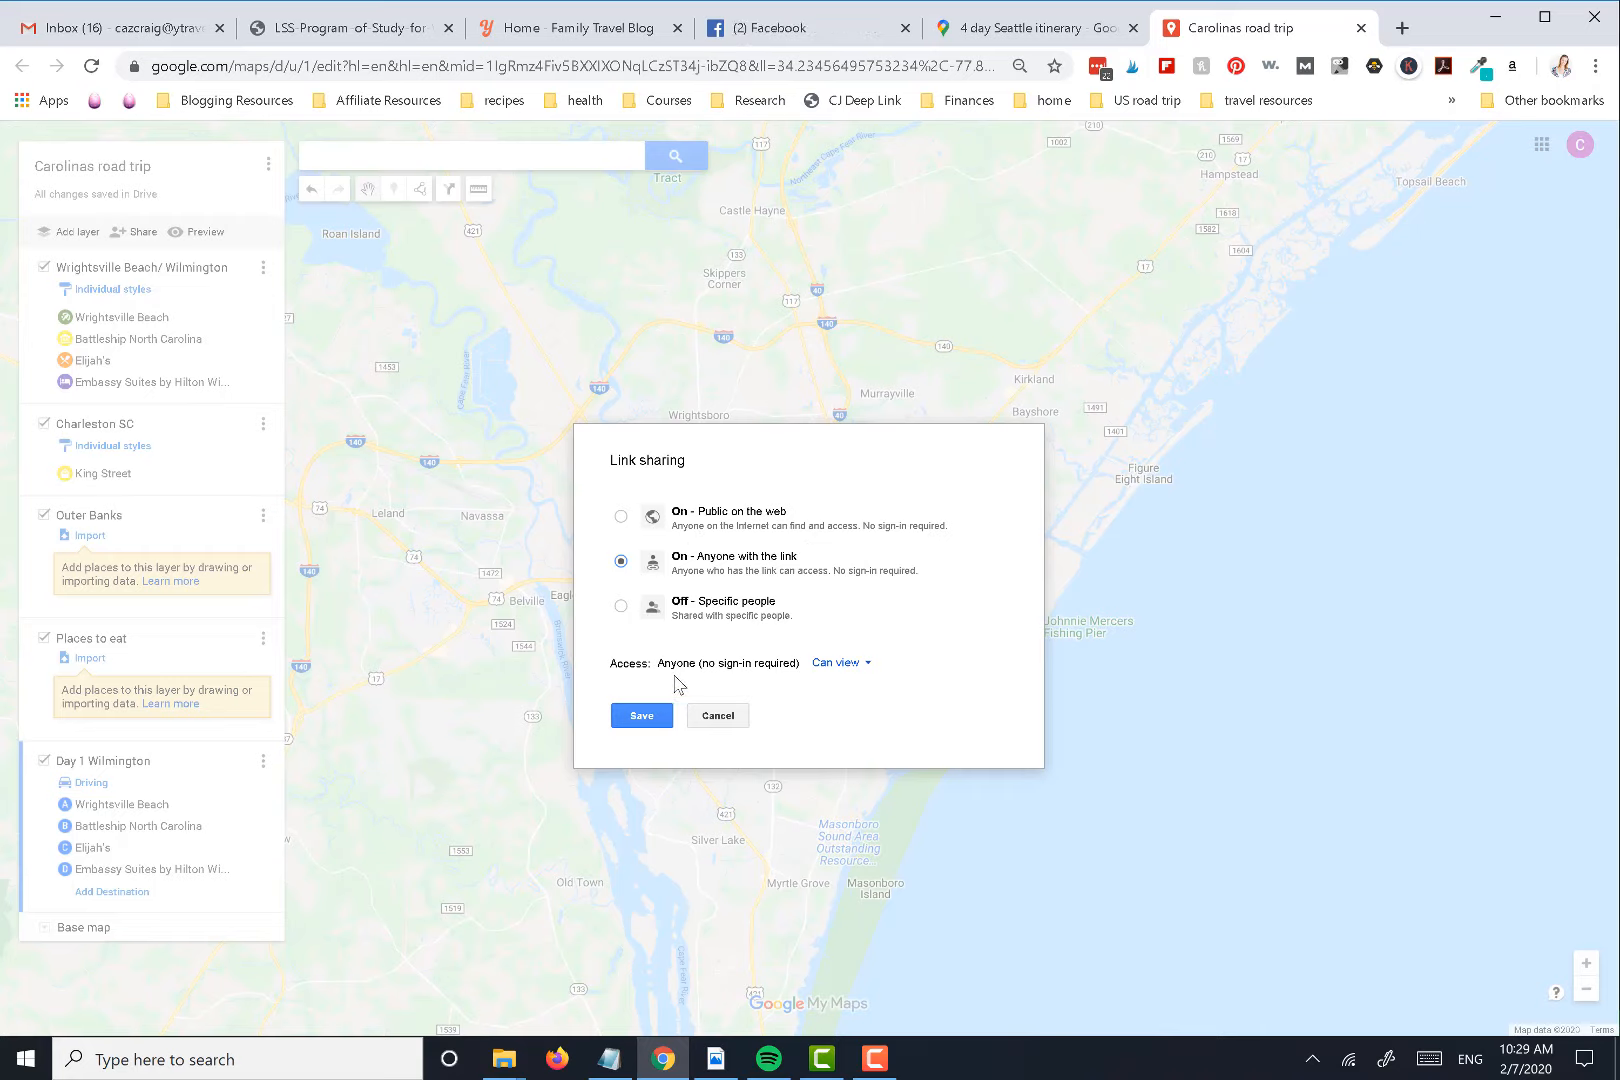
click(835, 664)
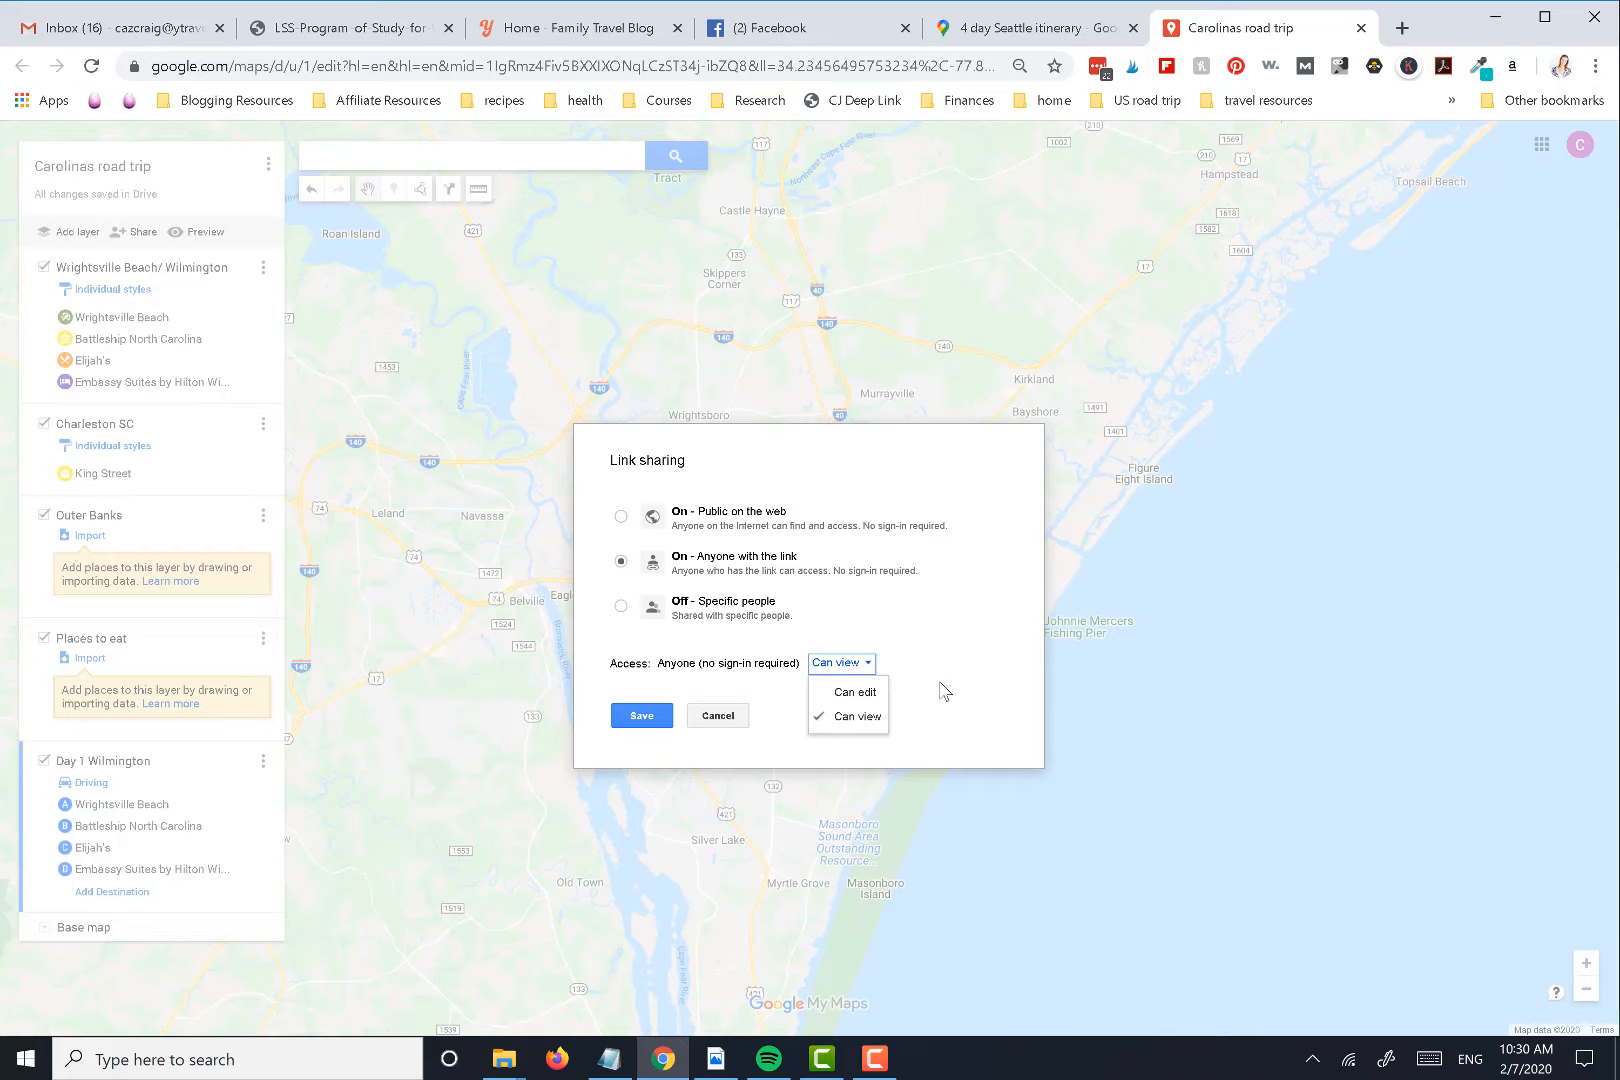
click(985, 637)
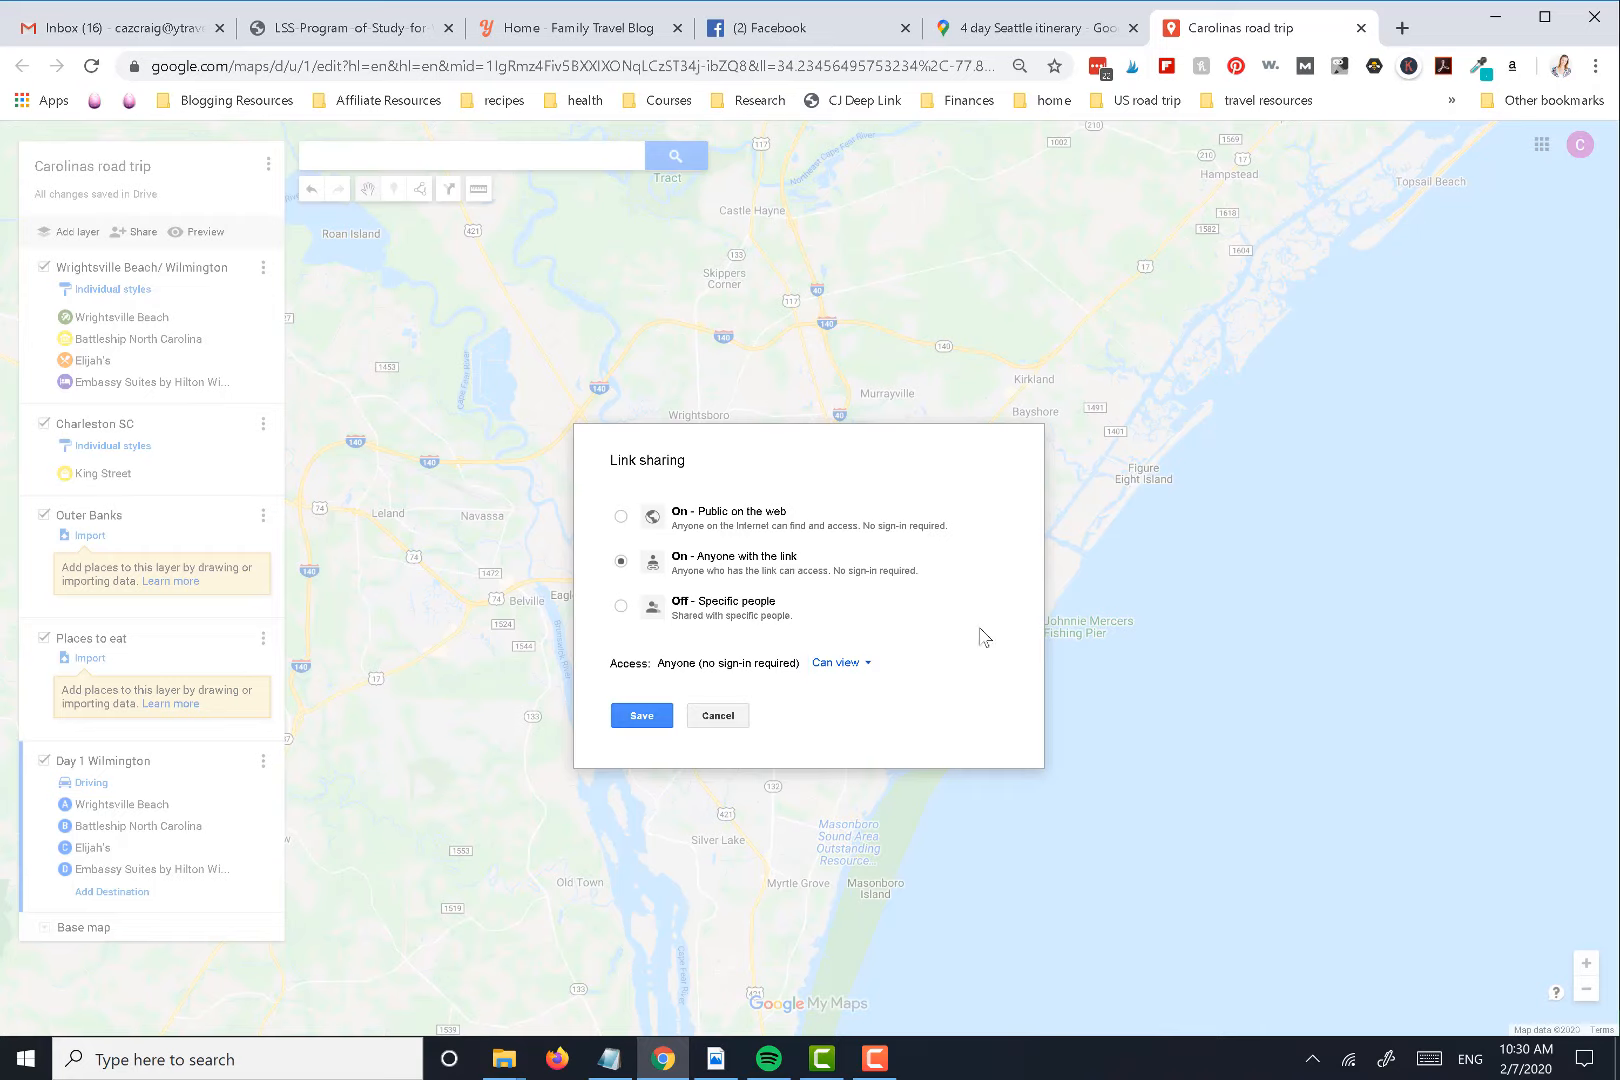
click(639, 716)
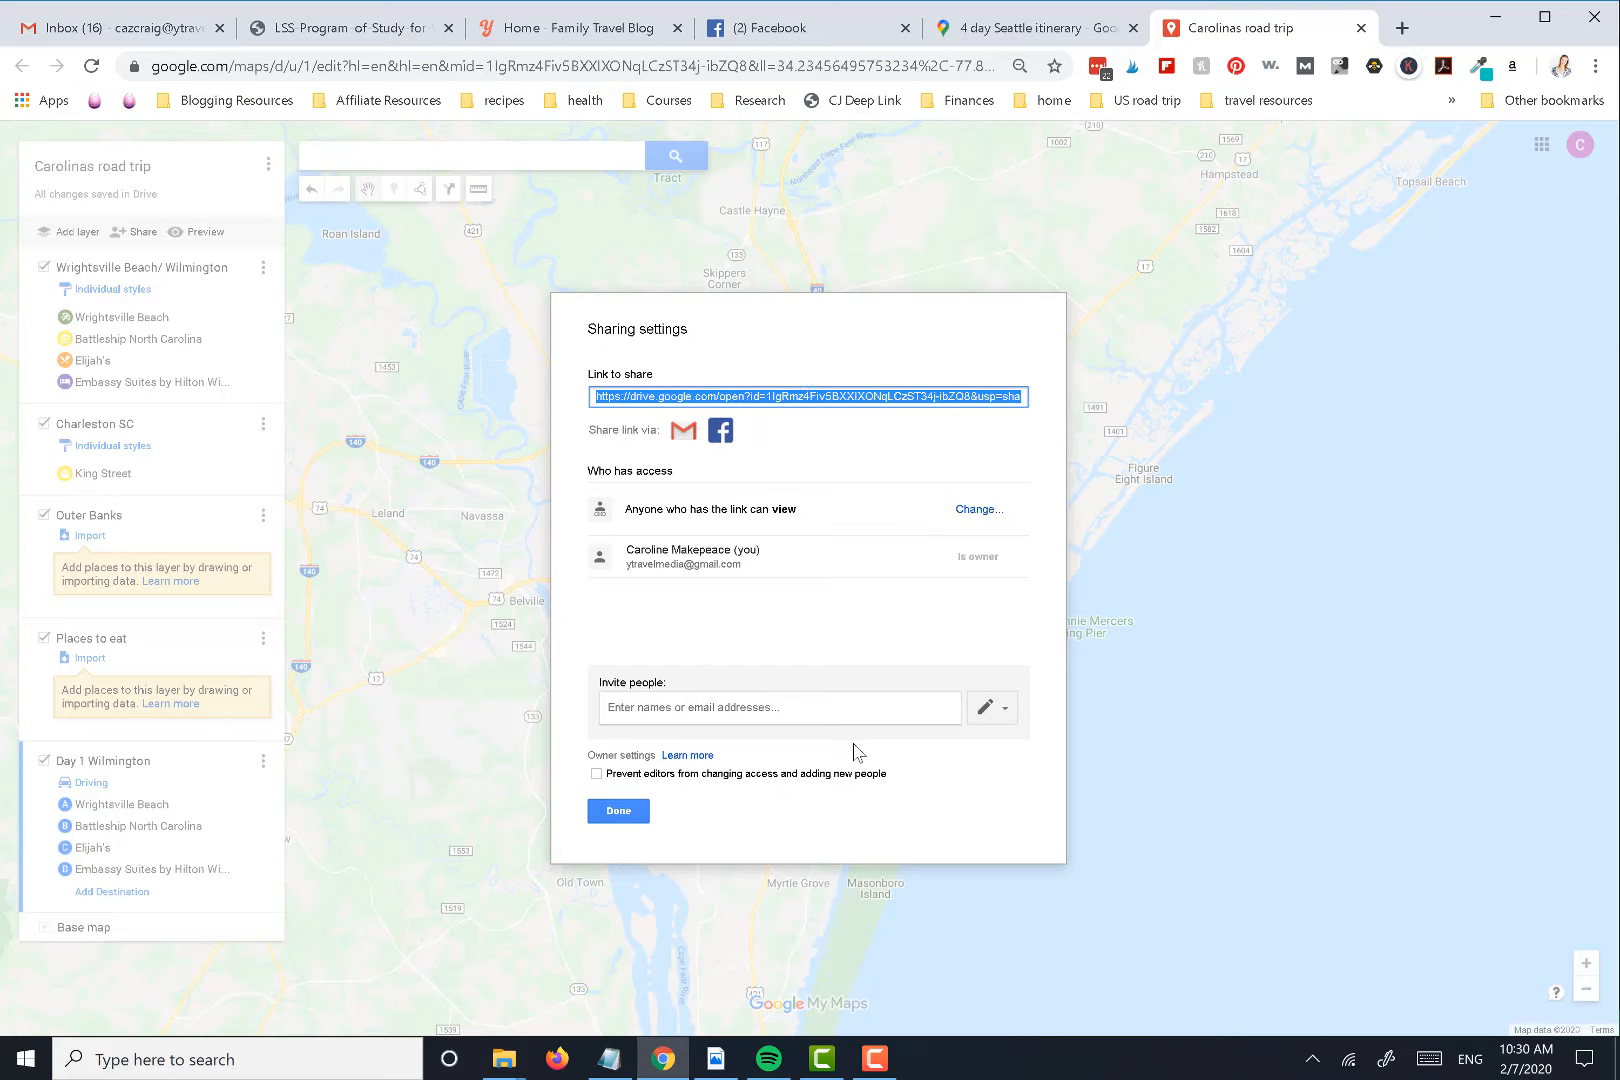
click(617, 811)
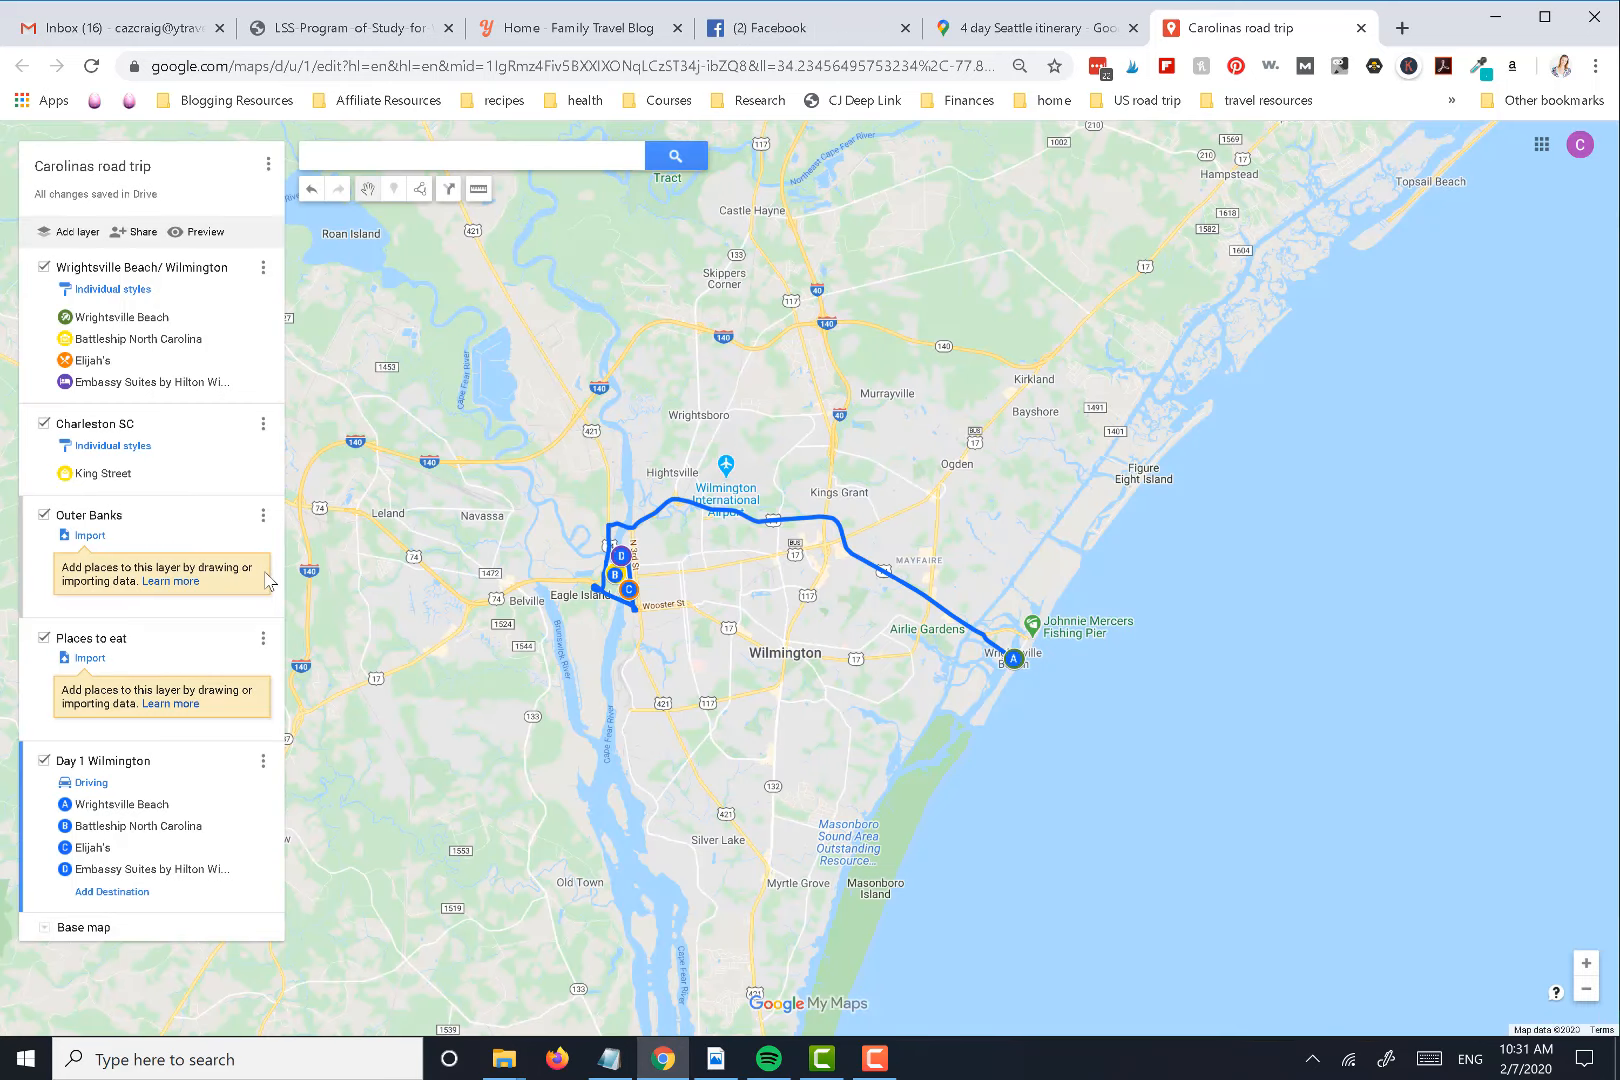
Preview the shared map in view-only mode and examine the Day 1 route around Wilmington
click(205, 232)
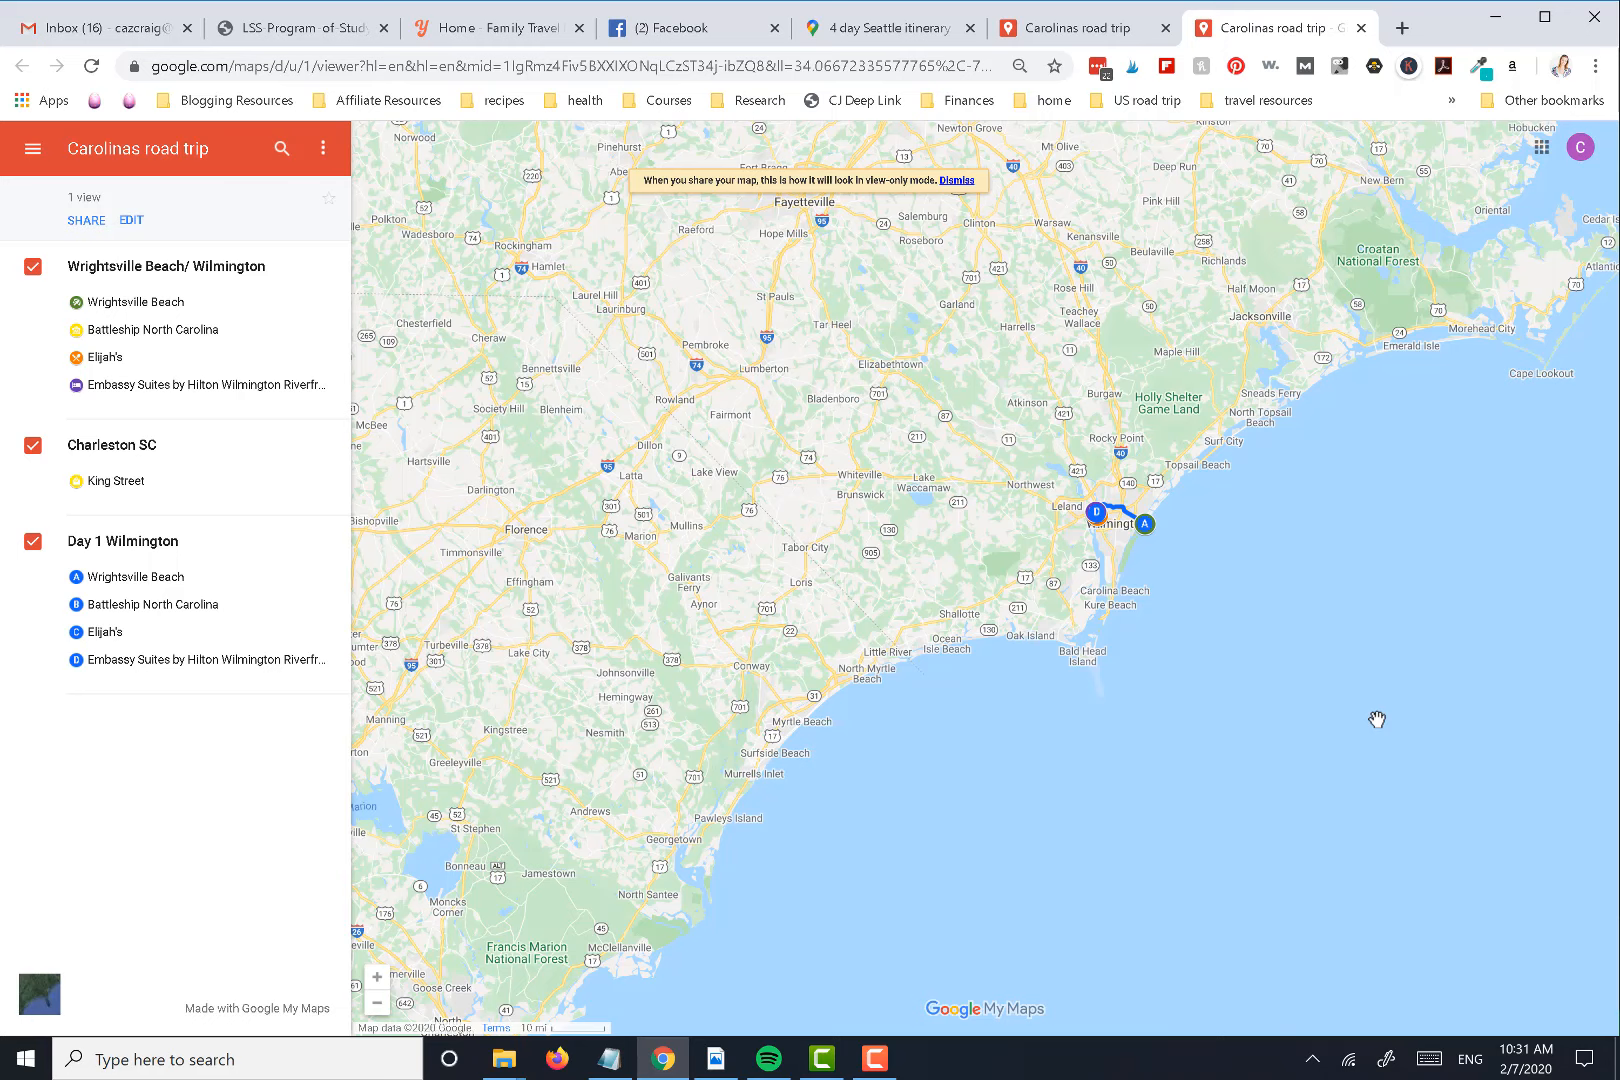
click(377, 977)
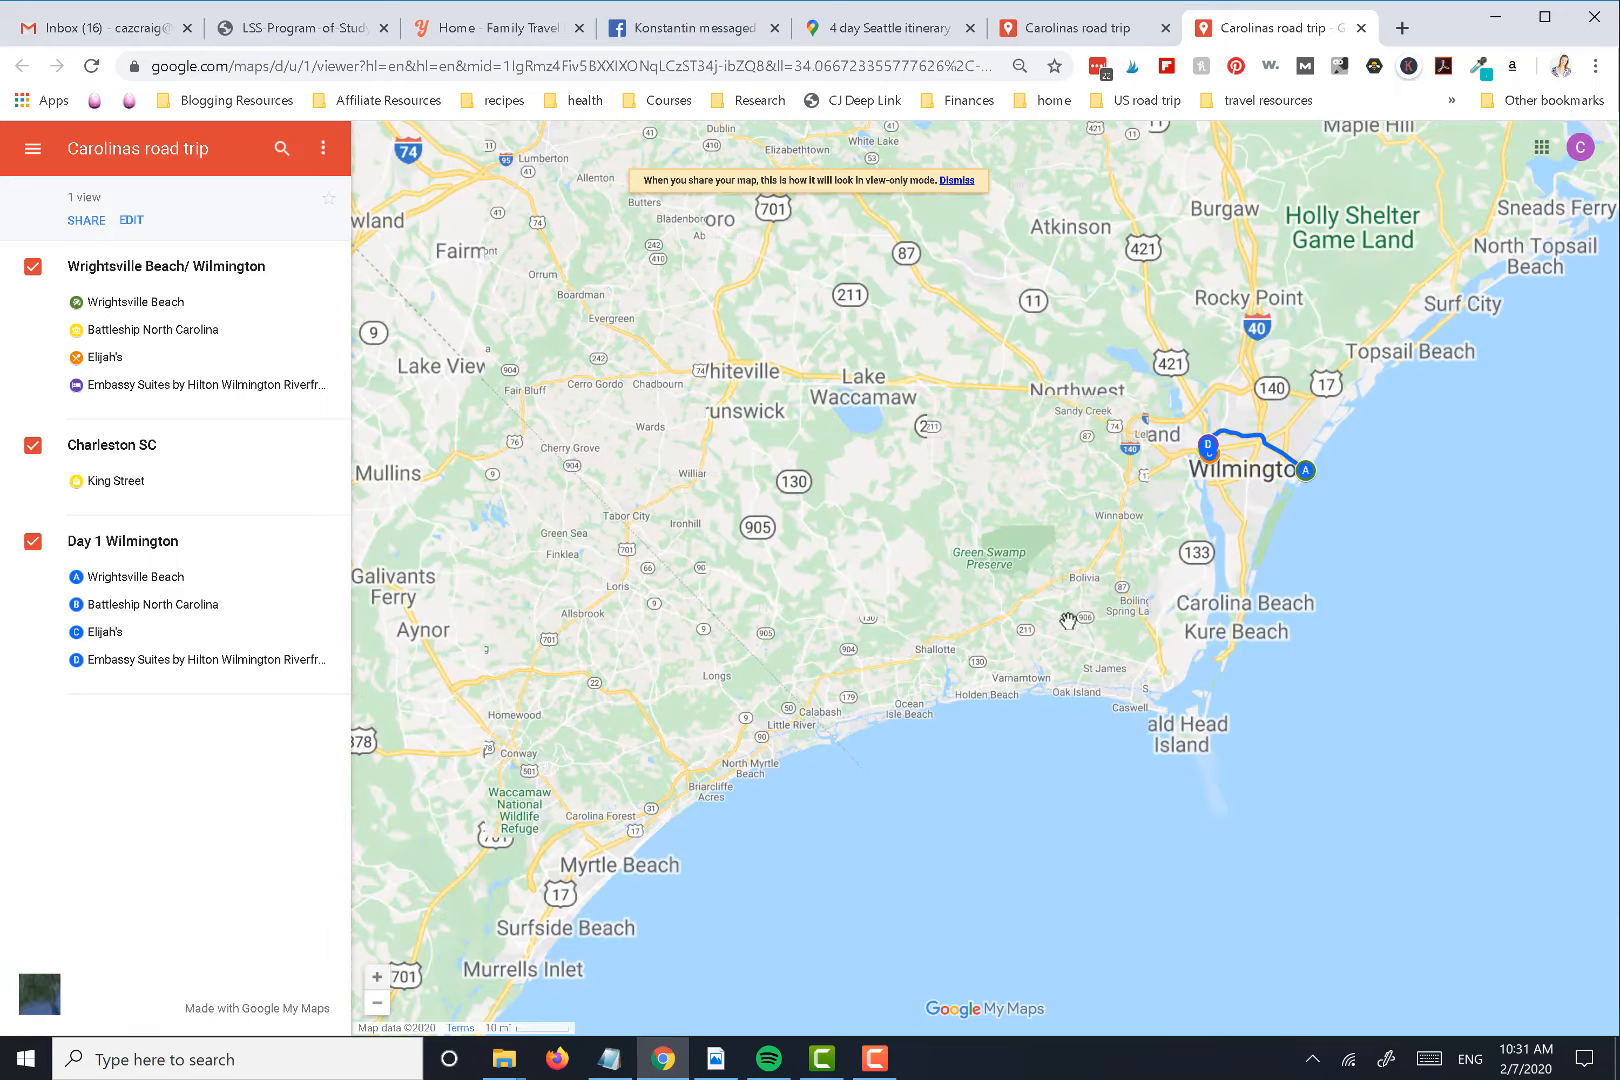
click(377, 977)
drag(902, 640, 454, 652)
drag(1203, 657, 1045, 725)
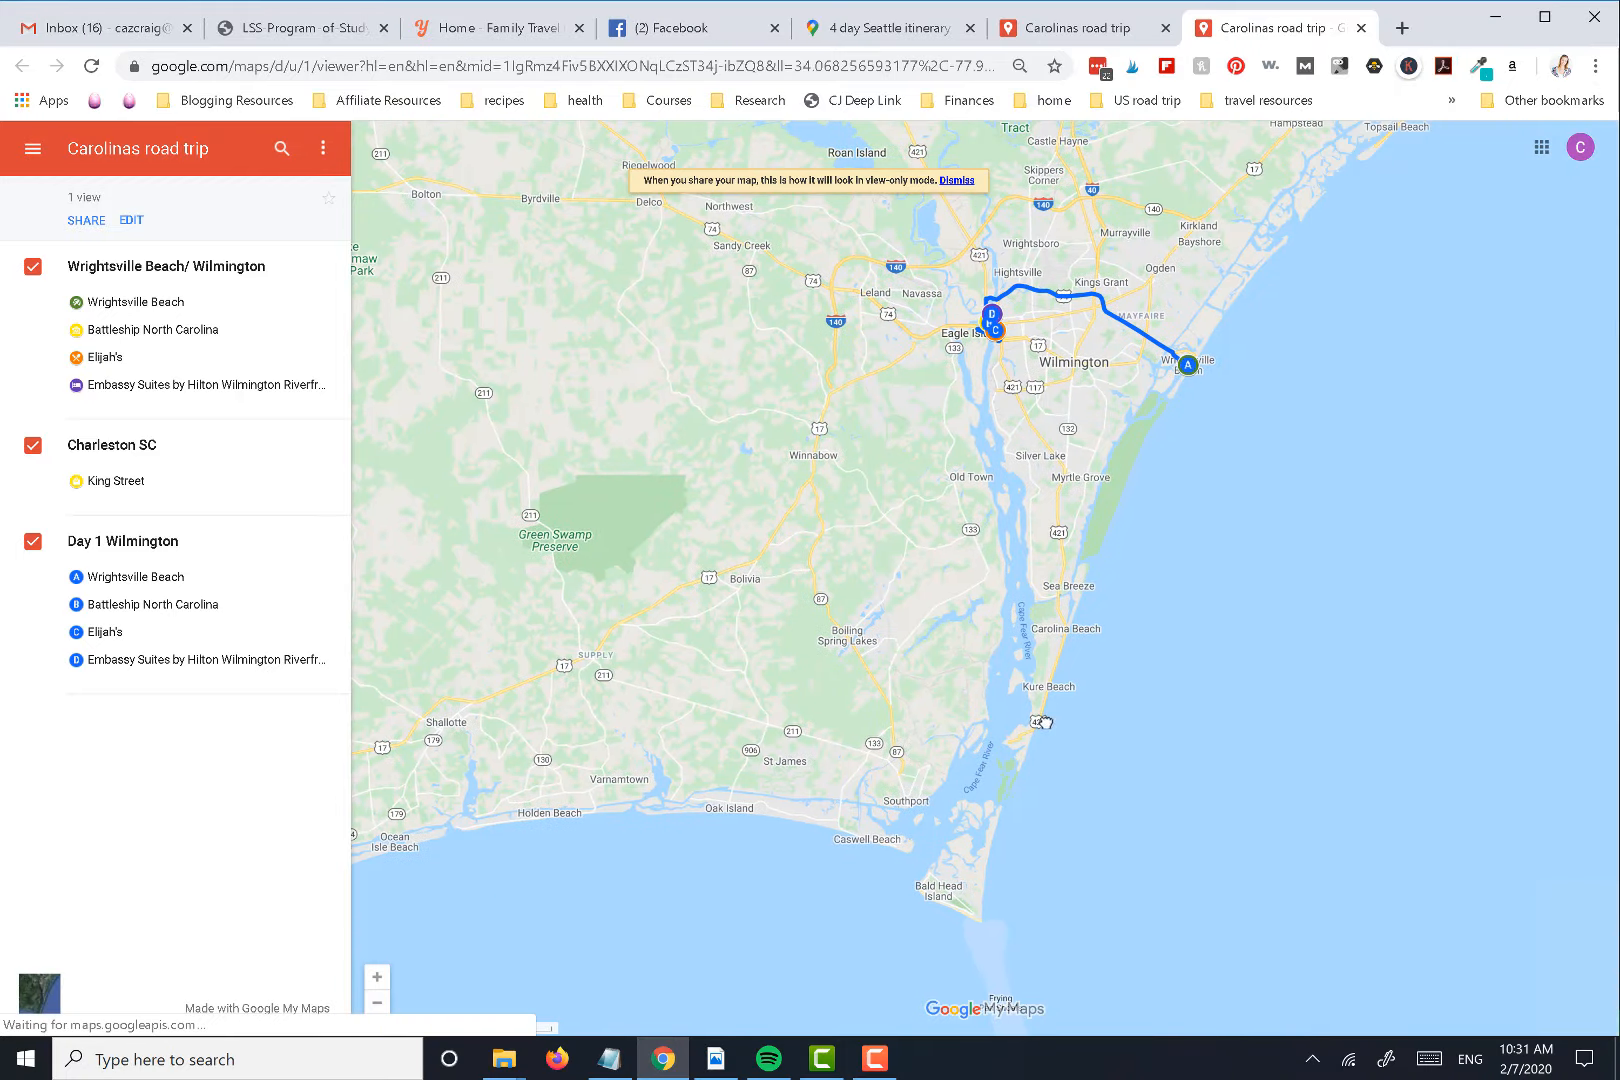